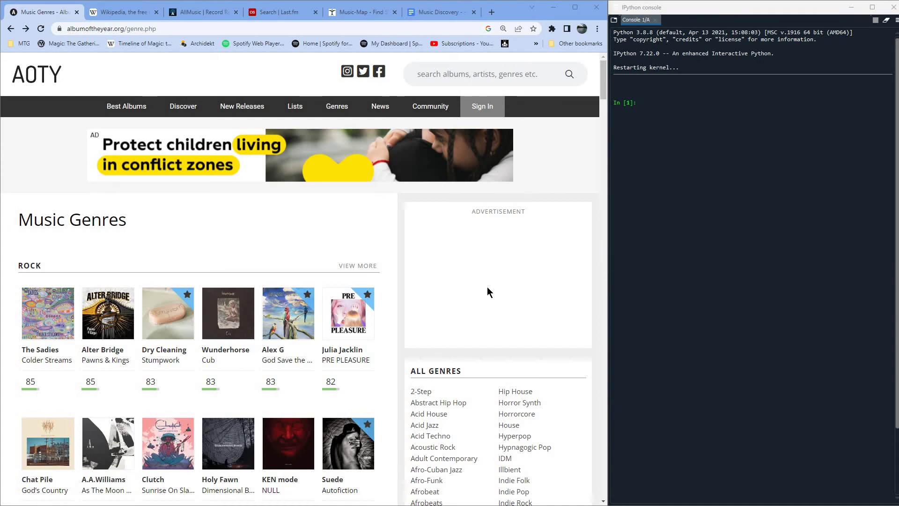
pyautogui.scroll(-2, 487, 286)
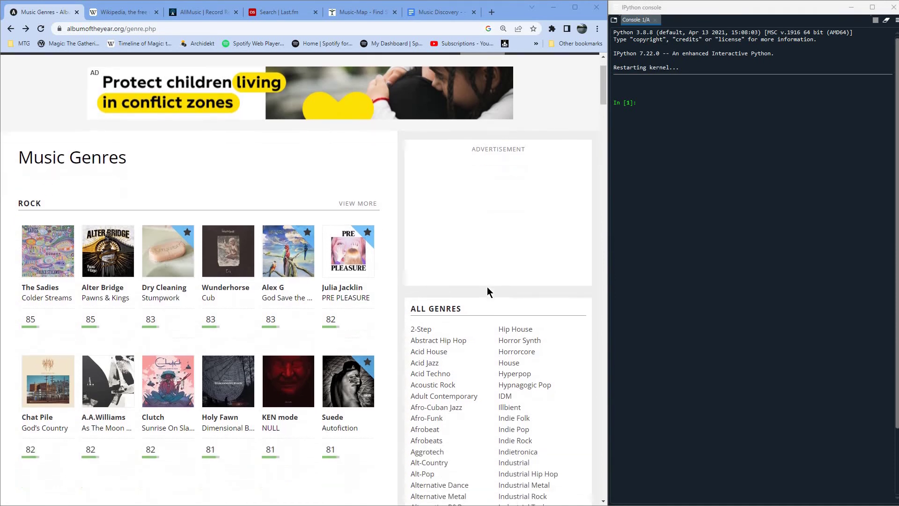
pyautogui.scroll(-3, 487, 289)
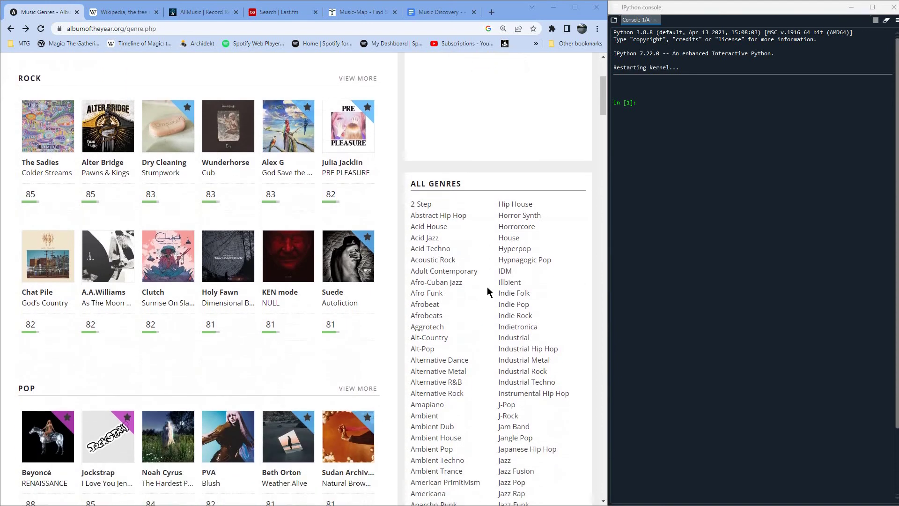
pyautogui.scroll(-5, 487, 287)
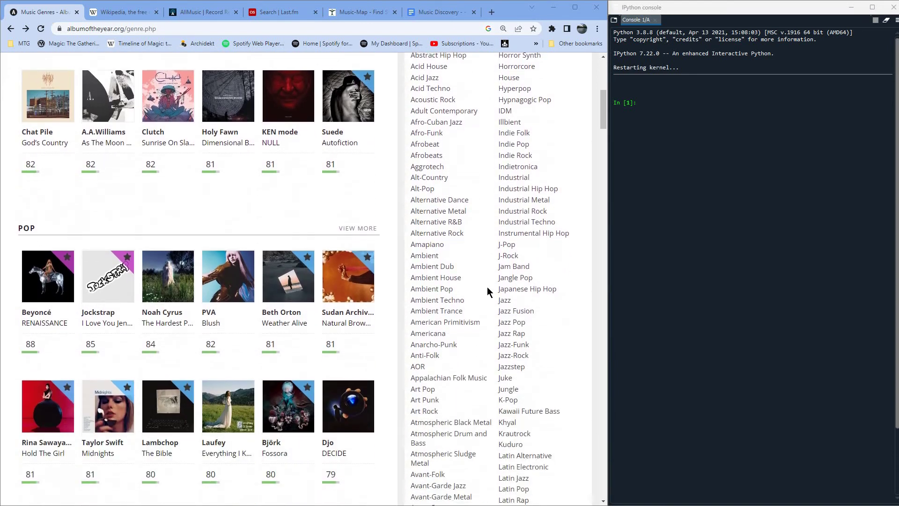
pyautogui.scroll(-5, 487, 291)
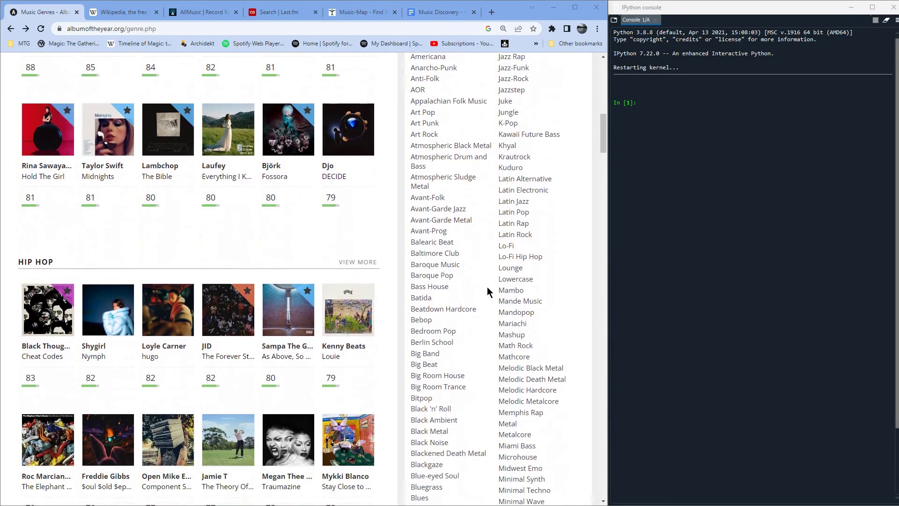
pyautogui.scroll(-4, 487, 292)
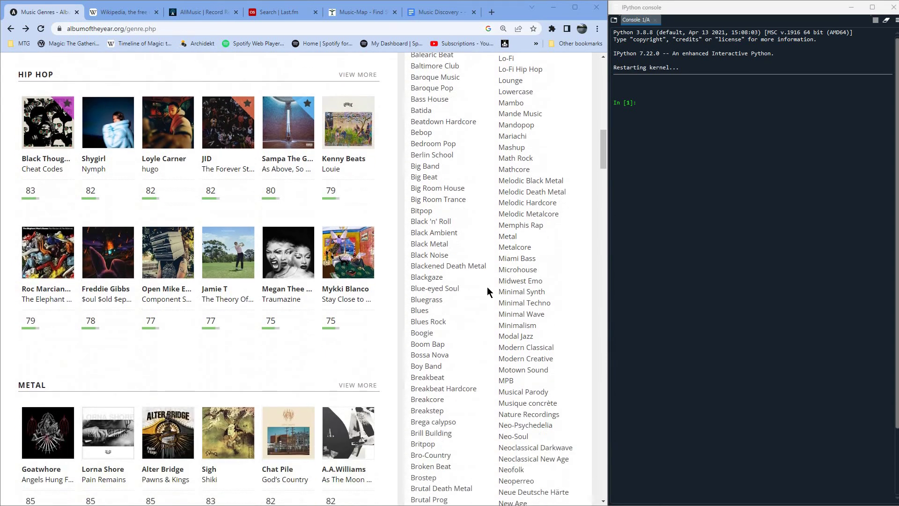
pyautogui.scroll(-4, 488, 288)
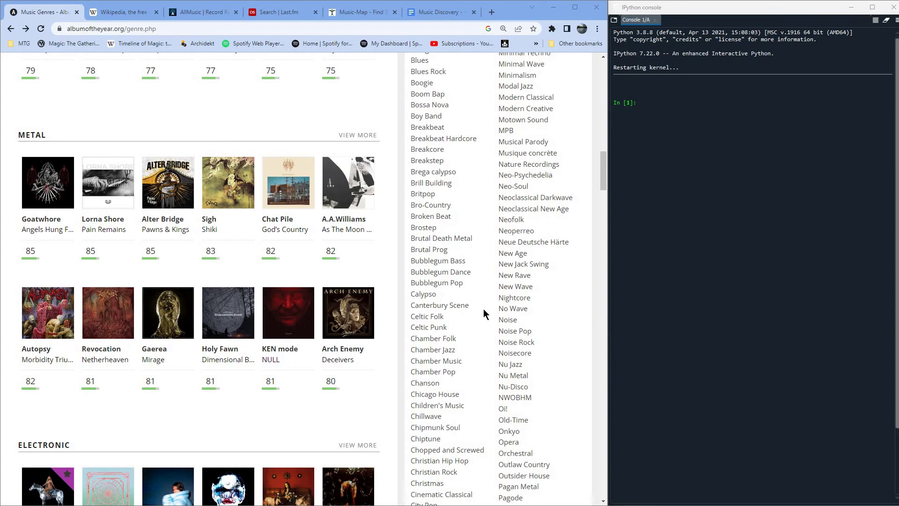
pyautogui.scroll(-3, 484, 310)
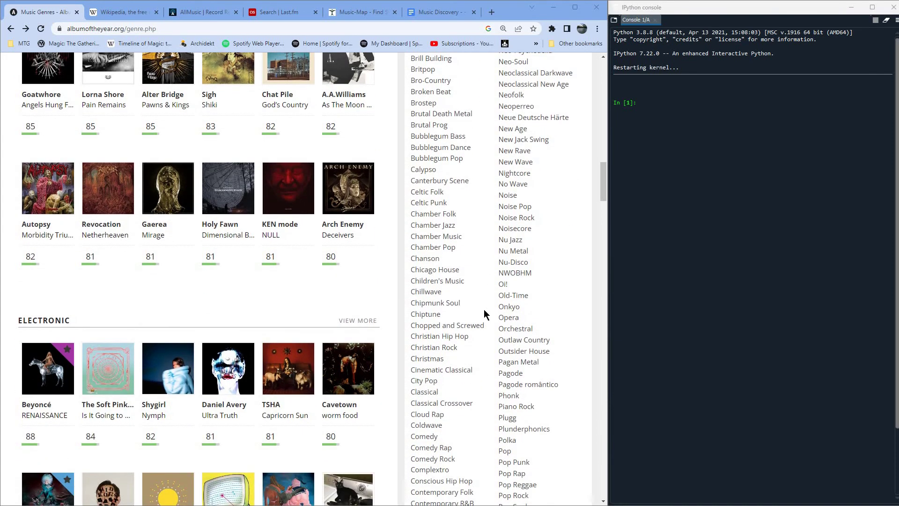
pyautogui.scroll(-1, 485, 314)
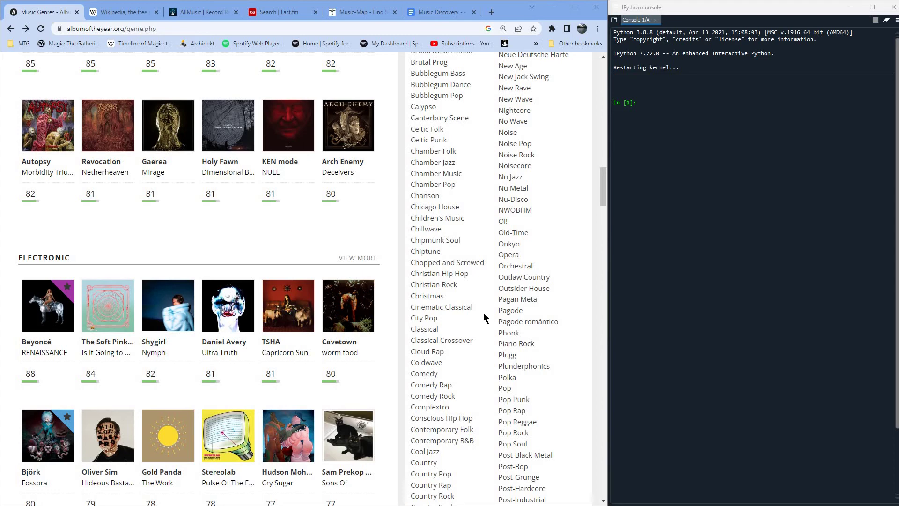
pyautogui.scroll(6, 485, 314)
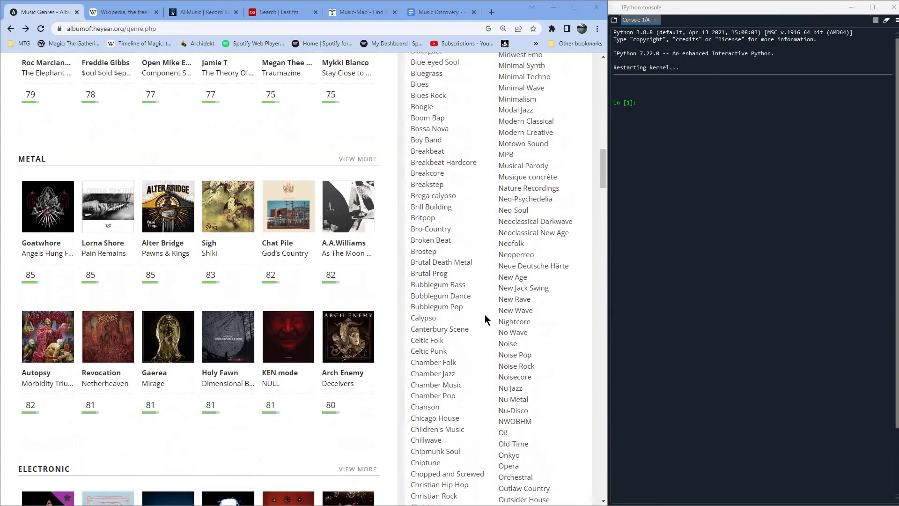
pyautogui.scroll(6, 484, 319)
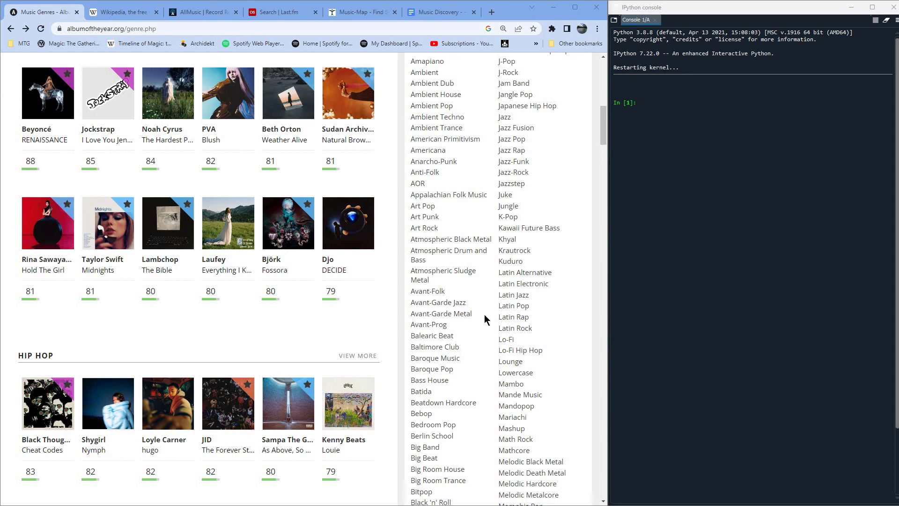
pyautogui.scroll(5, 484, 319)
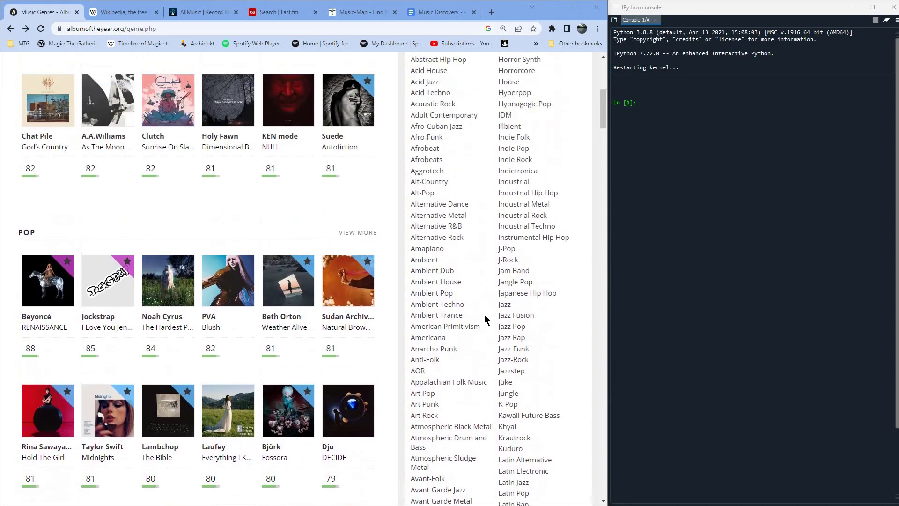
pyautogui.scroll(1, 484, 318)
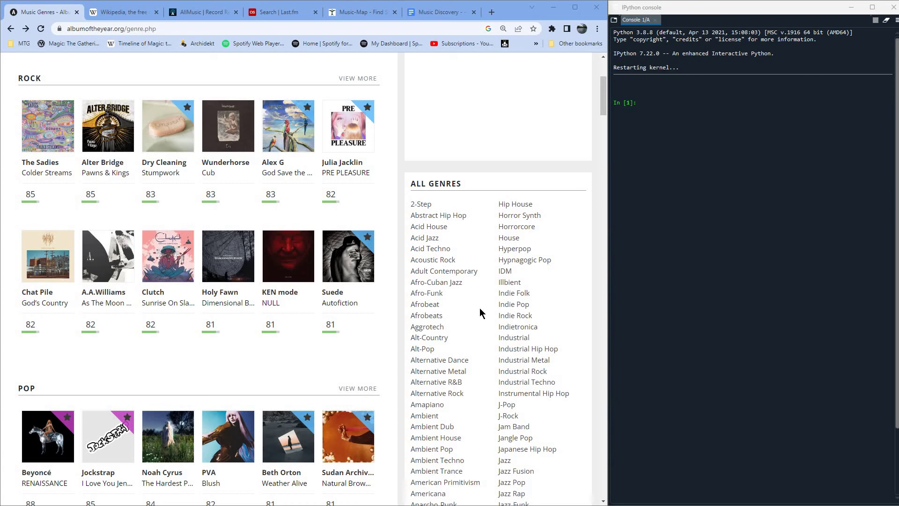
pyautogui.scroll(-5, 481, 313)
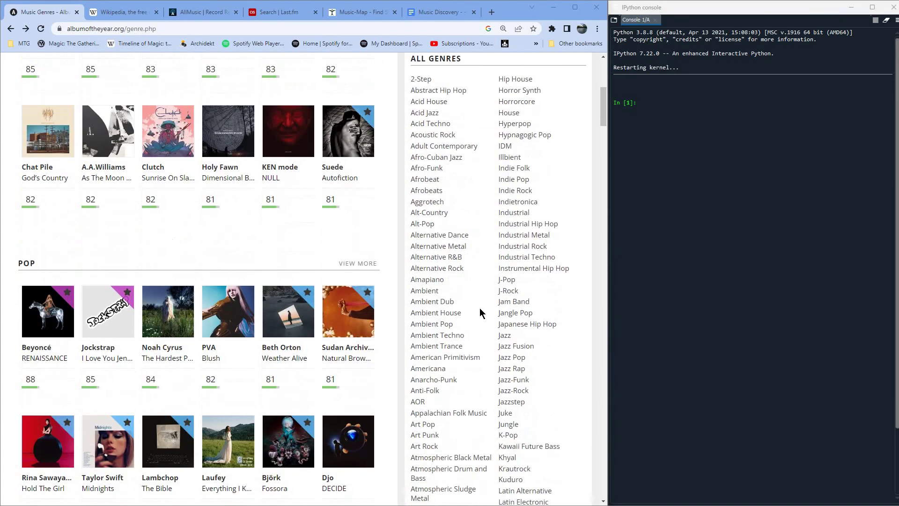
pyautogui.scroll(-4, 481, 313)
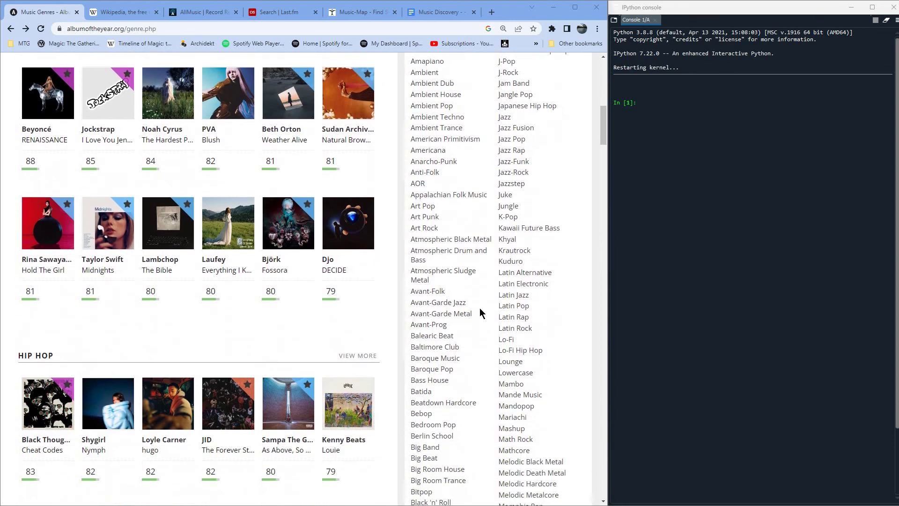
pyautogui.scroll(-4, 482, 313)
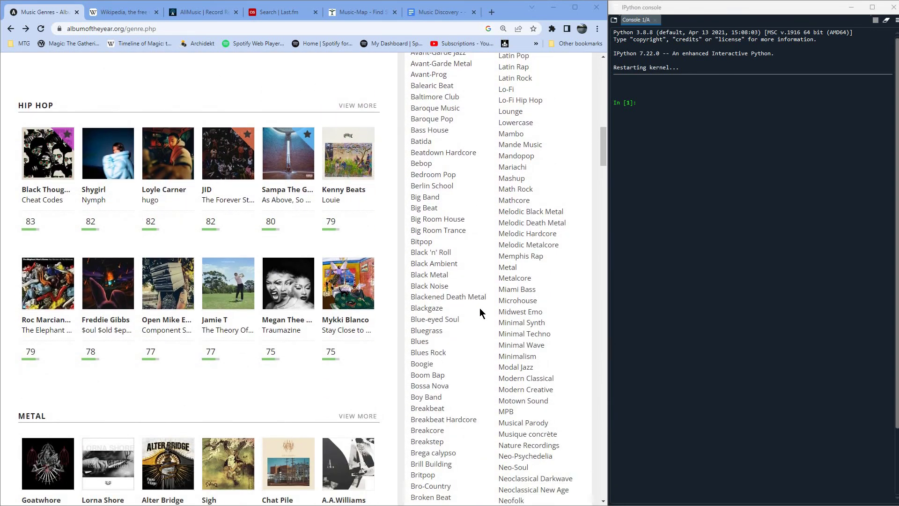
pyautogui.scroll(-1, 481, 313)
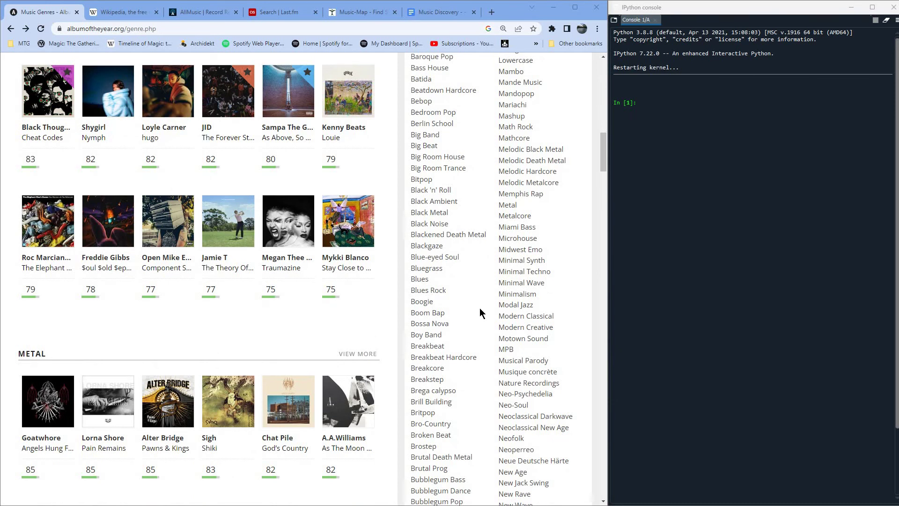
pyautogui.scroll(-1, 481, 313)
pyautogui.scroll(1, 483, 312)
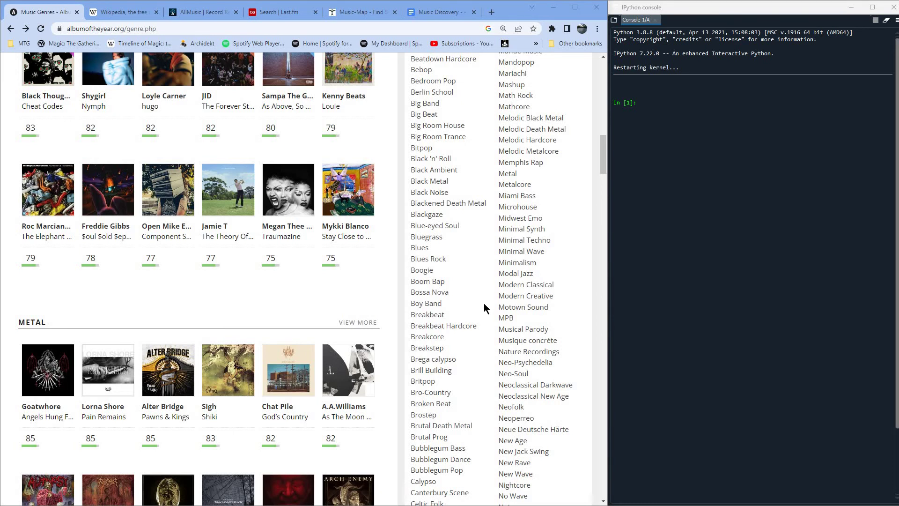
pyautogui.scroll(2, 483, 328)
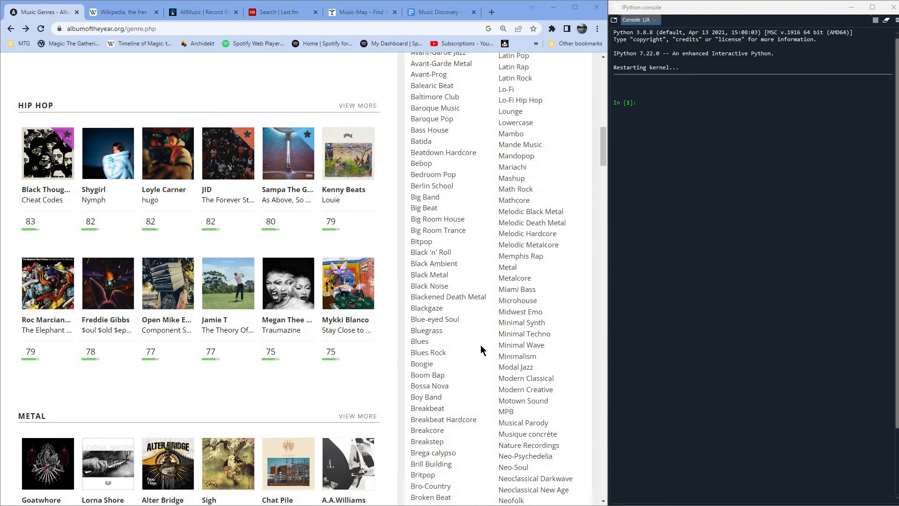
pyautogui.scroll(1, 482, 349)
pyautogui.scroll(-1, 482, 349)
pyautogui.scroll(1, 483, 349)
pyautogui.scroll(-2, 483, 347)
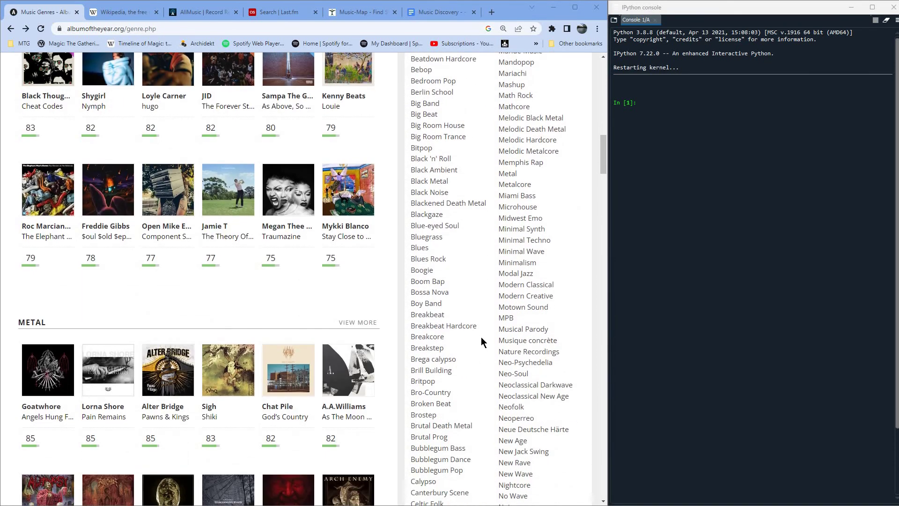
pyautogui.scroll(1, 482, 338)
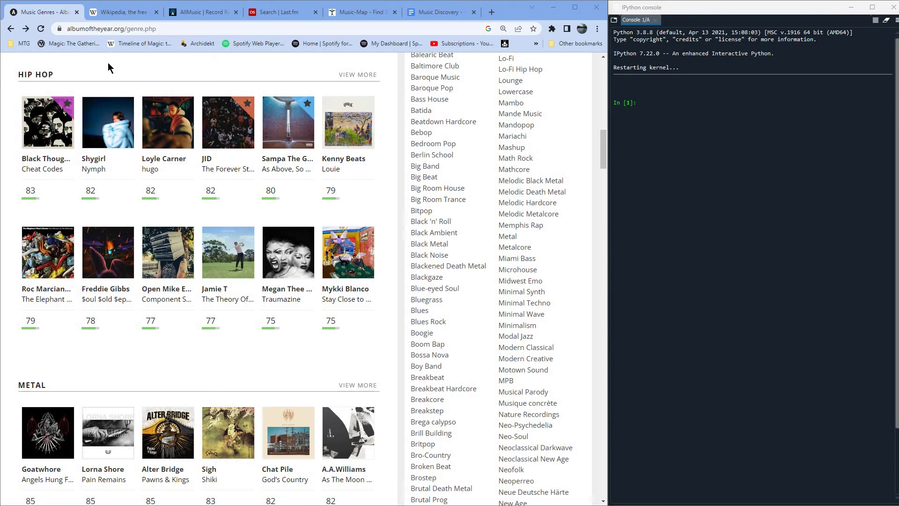
pyautogui.scroll(11, 229, 103)
pyautogui.scroll(-4, 231, 111)
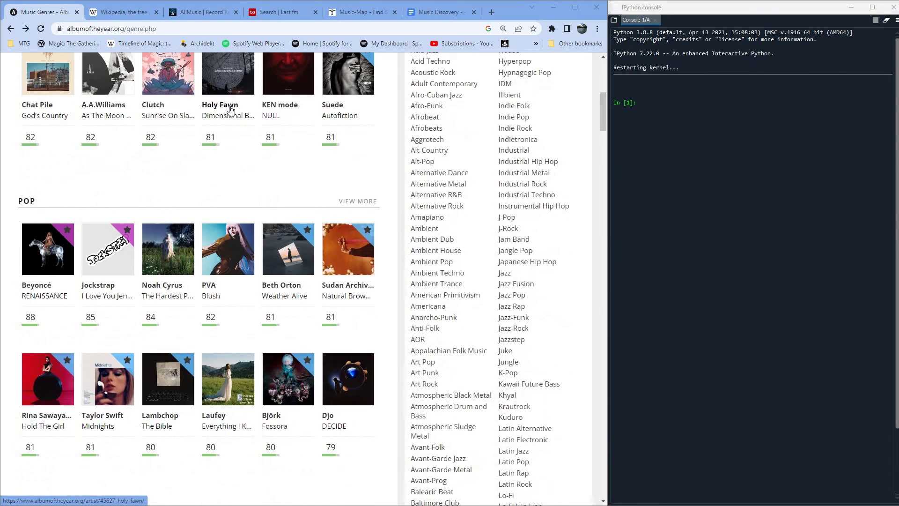
pyautogui.scroll(1, 229, 110)
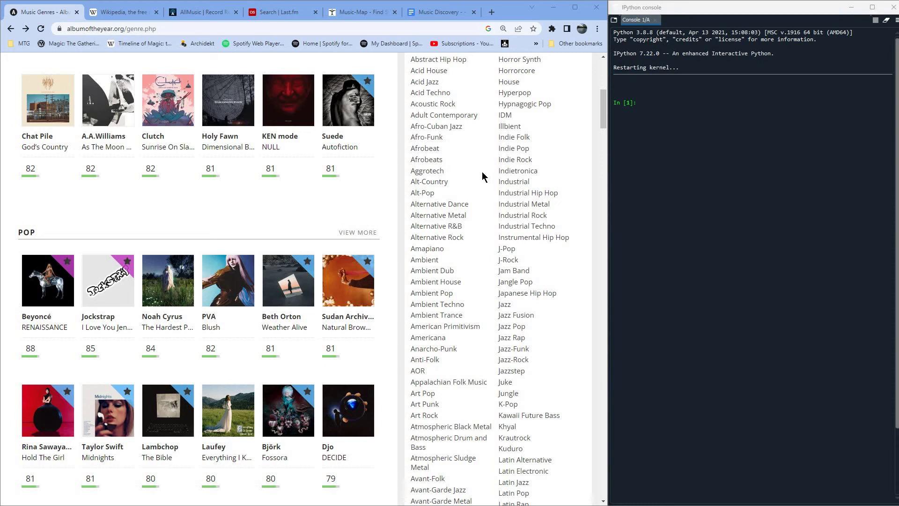
pyautogui.scroll(3, 482, 177)
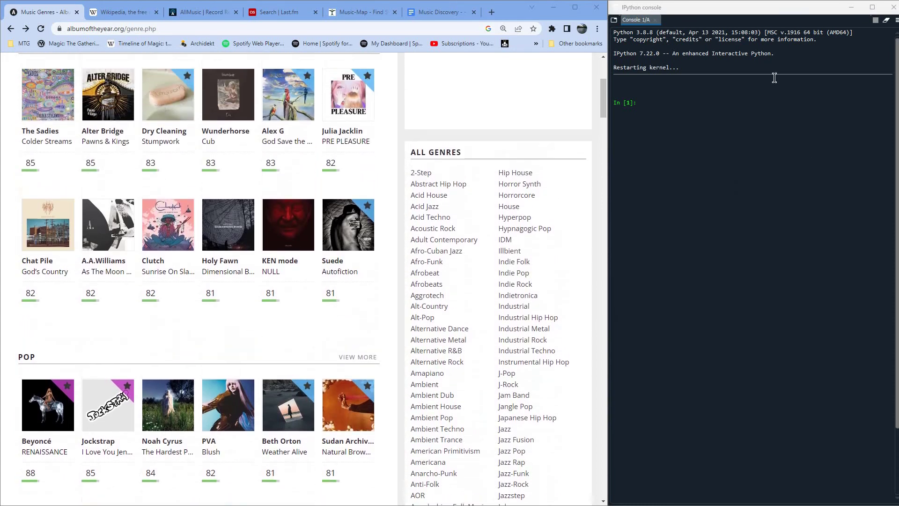
pyautogui.click(710, 135)
pyautogui.click(804, 92)
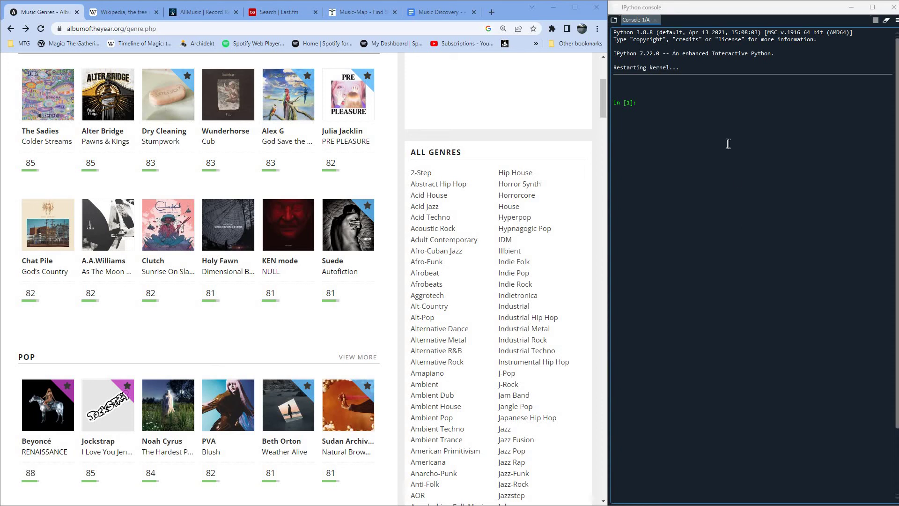
pyautogui.click(148, 291)
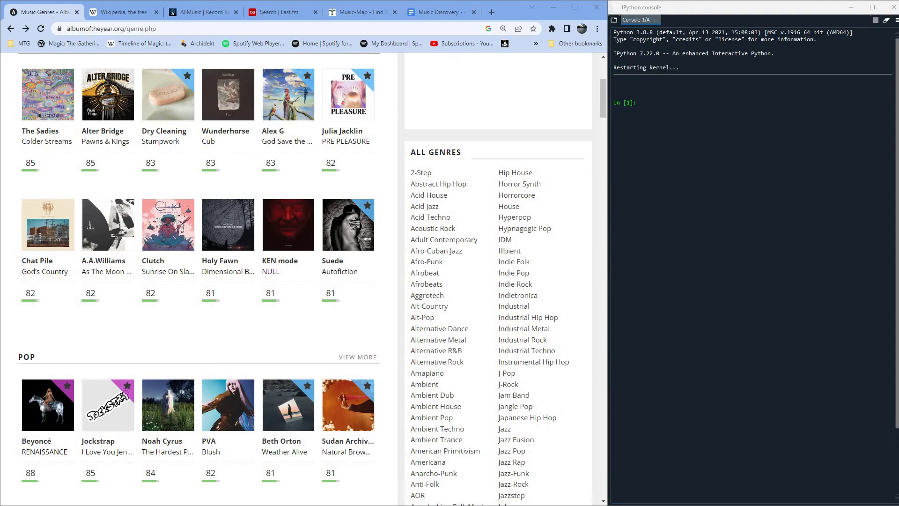
pyautogui.click(736, 363)
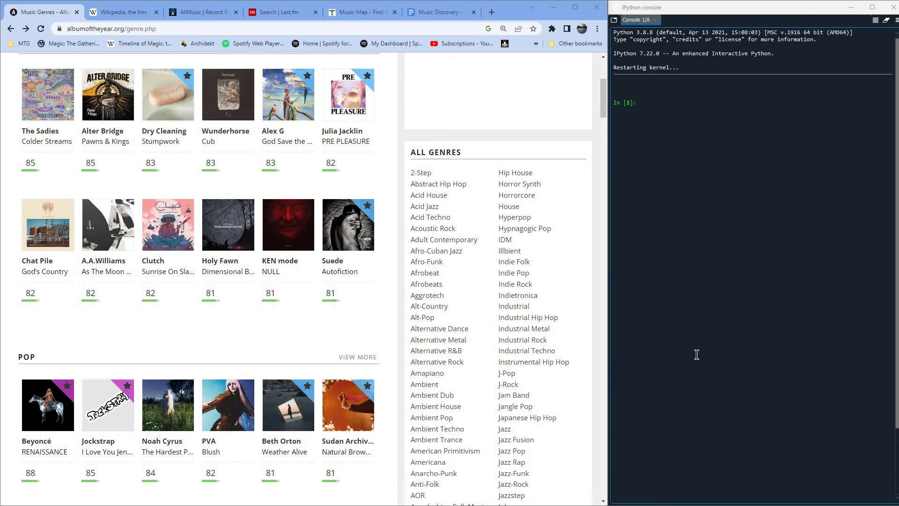
pyautogui.click(513, 395)
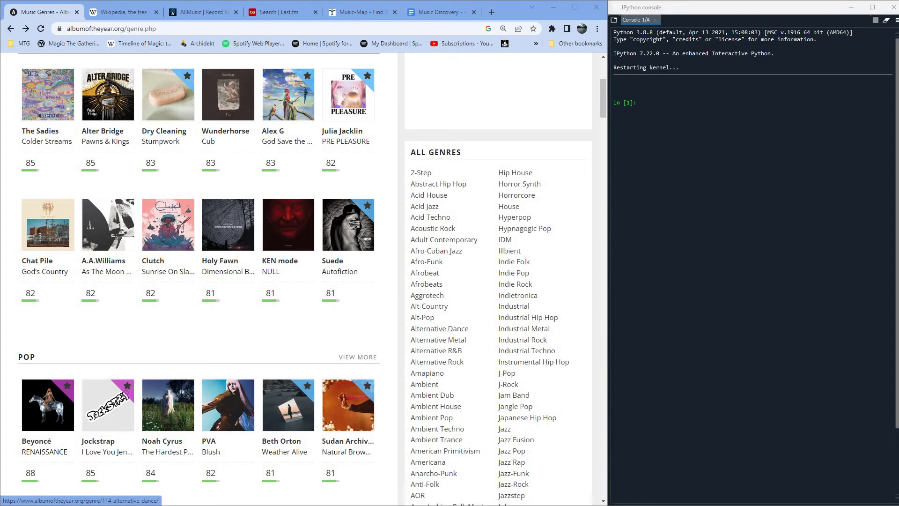
pyautogui.click(711, 234)
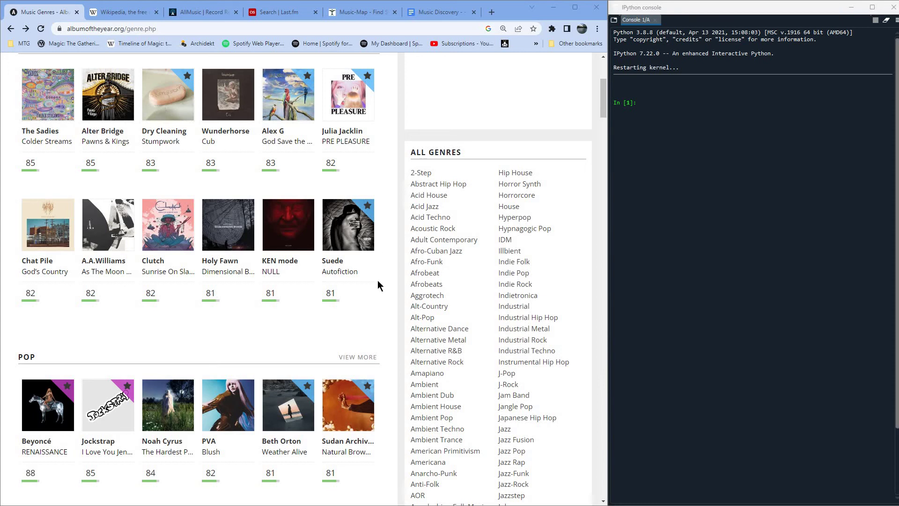
pyautogui.scroll(5, 378, 280)
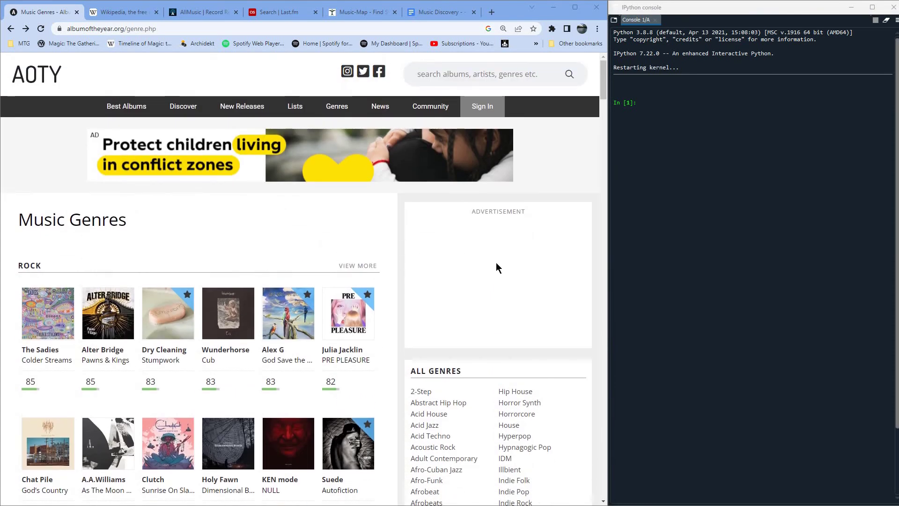
pyautogui.scroll(-1, 498, 268)
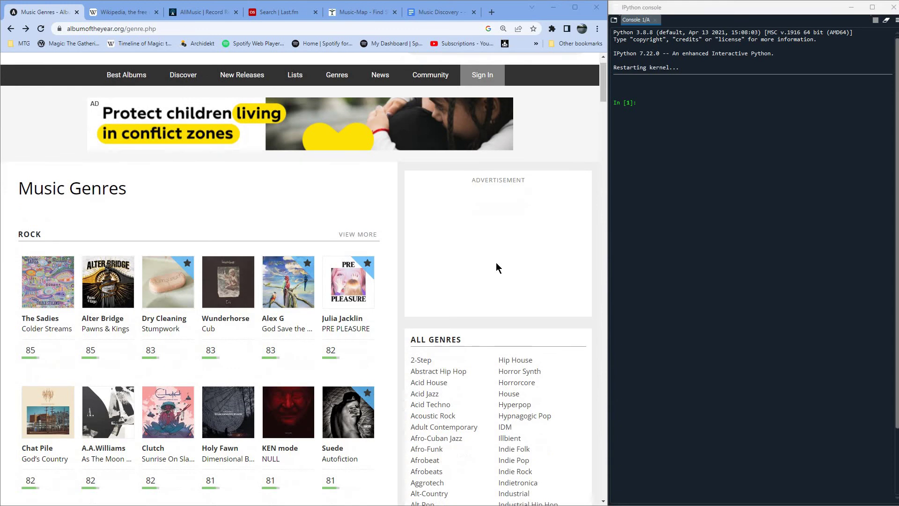
pyautogui.scroll(1, 498, 268)
pyautogui.scroll(-3, 498, 268)
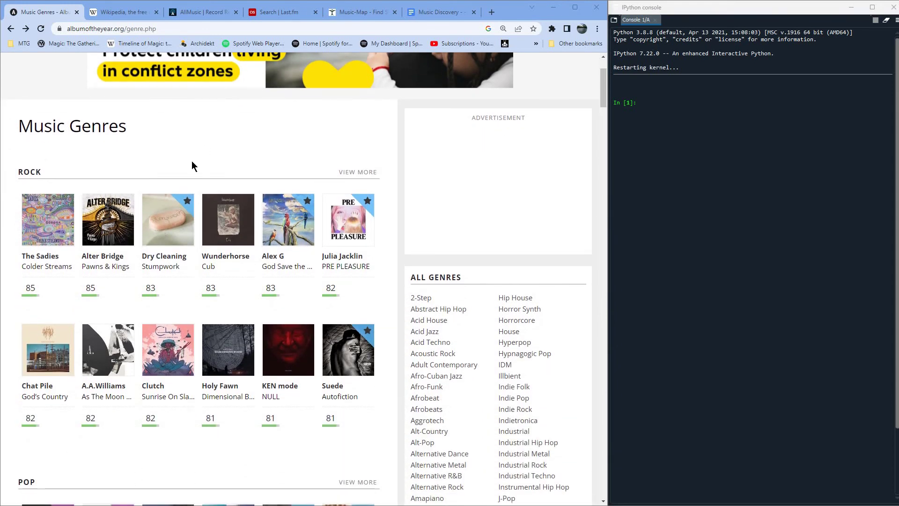
pyautogui.scroll(-8, 192, 161)
pyautogui.scroll(-5, 194, 168)
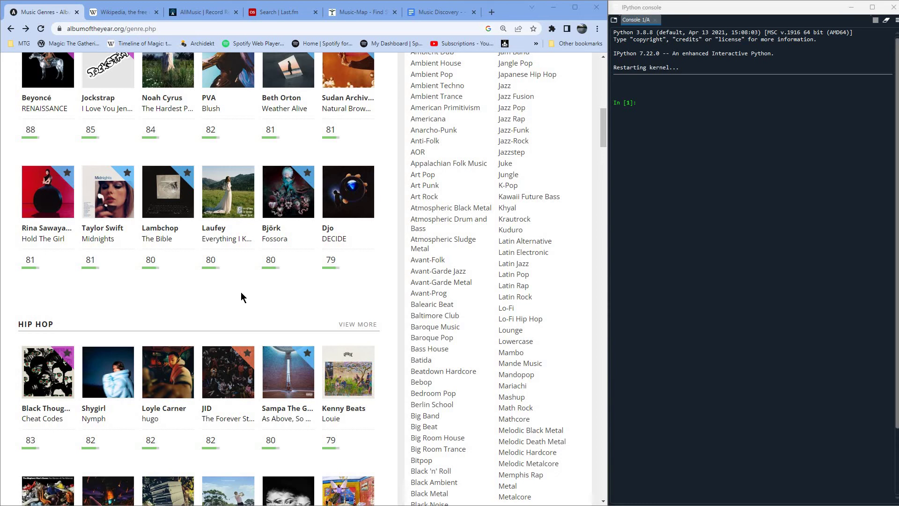
pyautogui.scroll(-5, 245, 293)
pyautogui.scroll(-5, 271, 310)
pyautogui.scroll(-10, 270, 310)
pyautogui.scroll(-10, 270, 310)
pyautogui.scroll(-7, 271, 310)
pyautogui.scroll(-4, 271, 310)
pyautogui.scroll(3, 270, 310)
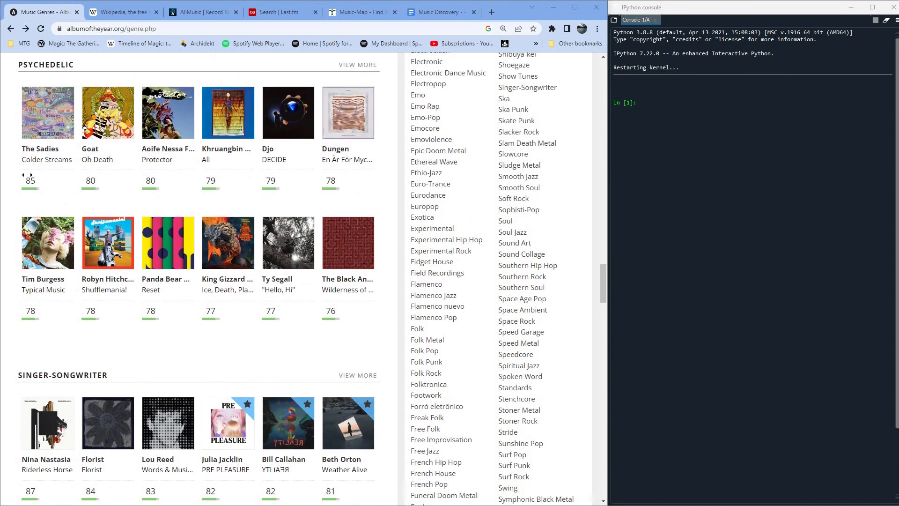
pyautogui.scroll(-2, 94, 200)
pyautogui.scroll(-9, 94, 200)
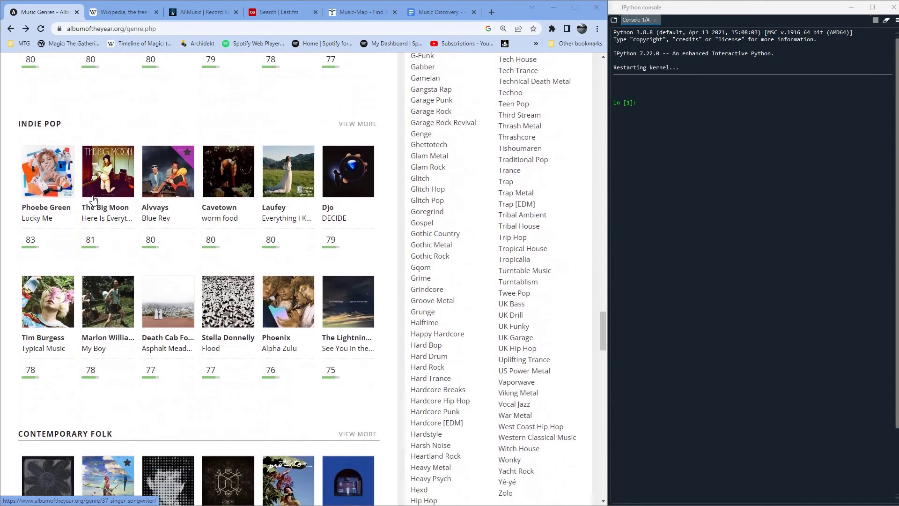
pyautogui.scroll(-3, 94, 200)
pyautogui.scroll(-6, 94, 200)
pyautogui.scroll(16, 156, 253)
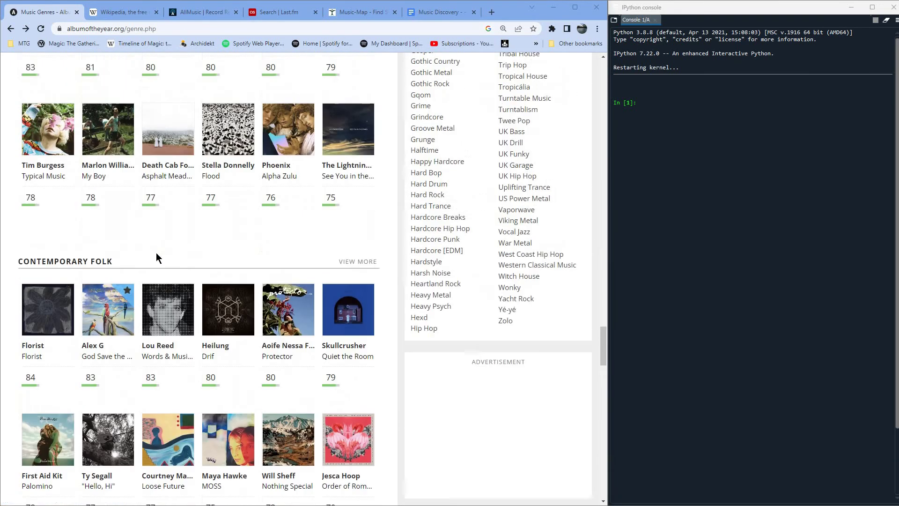
pyautogui.scroll(12, 156, 252)
pyautogui.scroll(12, 156, 258)
pyautogui.scroll(8, 157, 253)
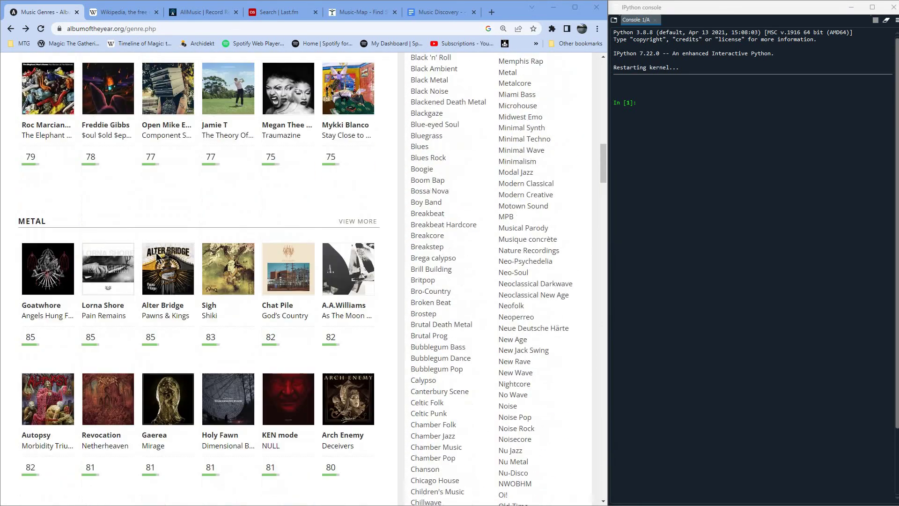
pyautogui.scroll(12, 156, 252)
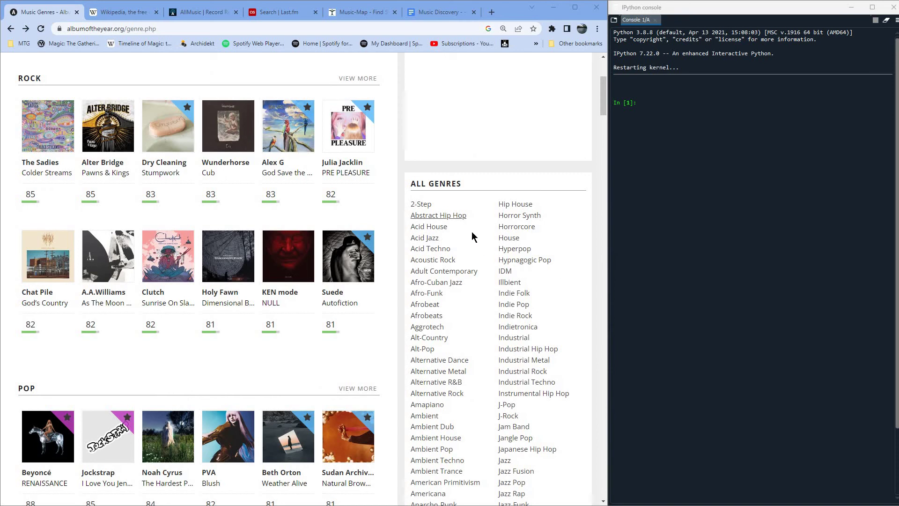
pyautogui.scroll(-1, 470, 223)
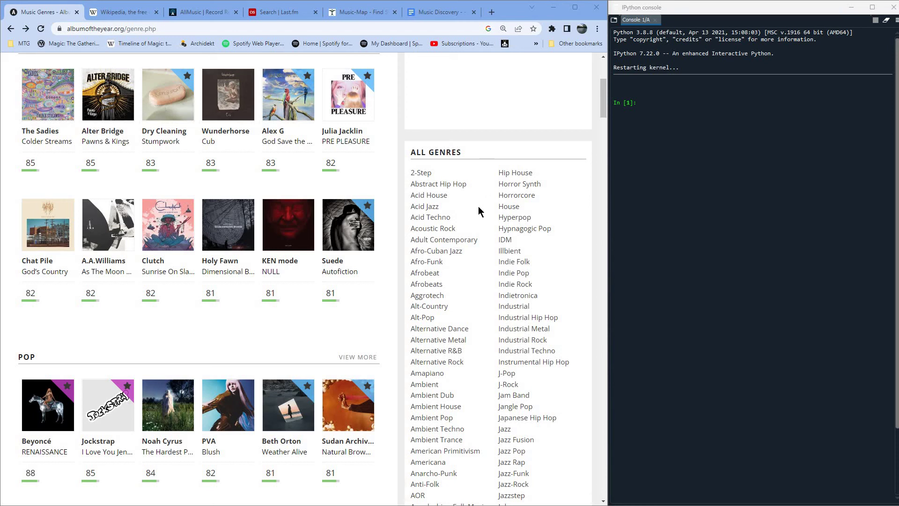
# Scroll the All Genres list on the Music Genres page down until Bitpop appears.
pyautogui.scroll(-2, 479, 210)
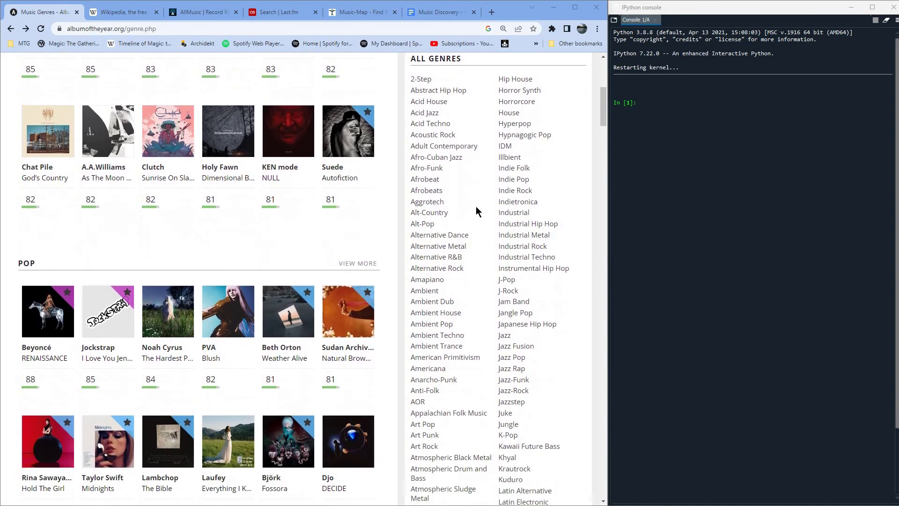
pyautogui.scroll(-1, 478, 211)
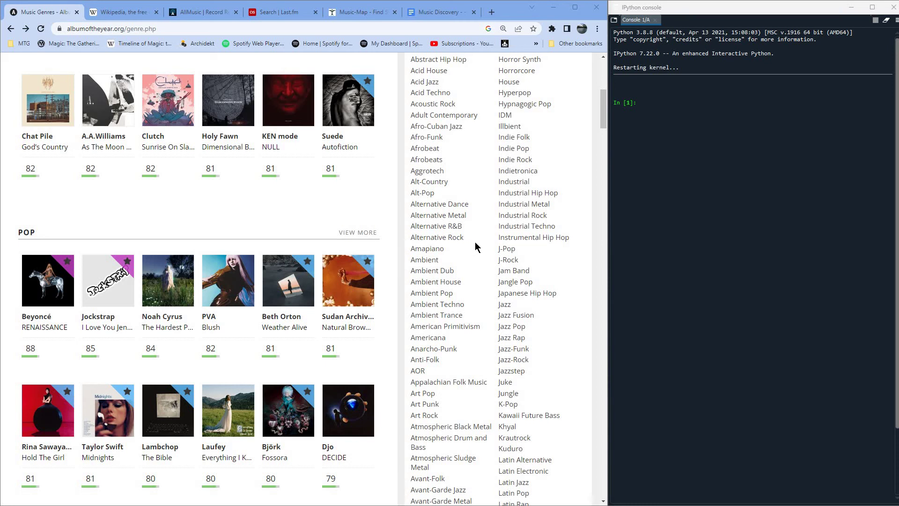
pyautogui.scroll(-1, 469, 224)
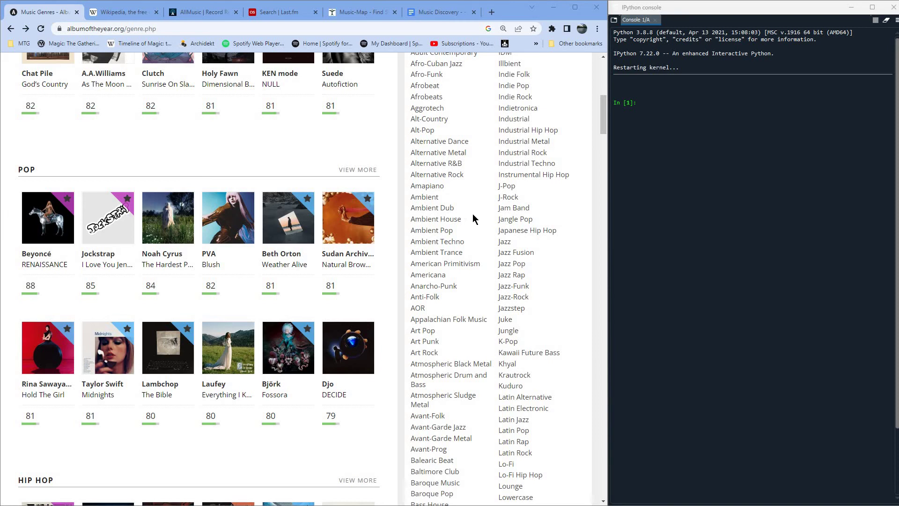
pyautogui.scroll(-1, 477, 220)
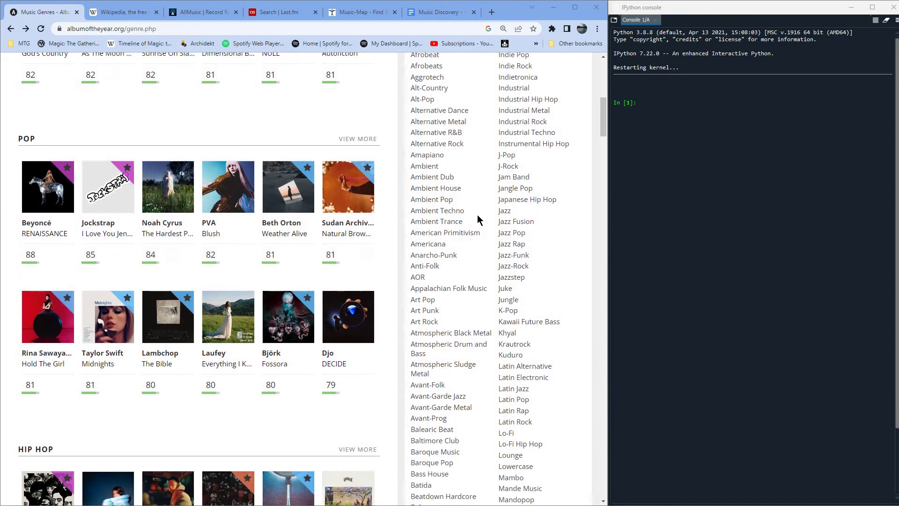
pyautogui.scroll(-1, 477, 217)
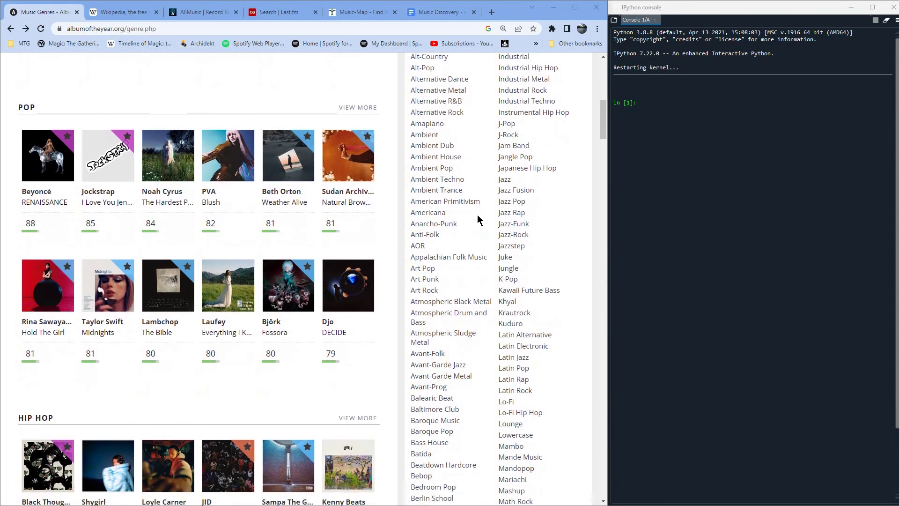
pyautogui.scroll(-1, 479, 215)
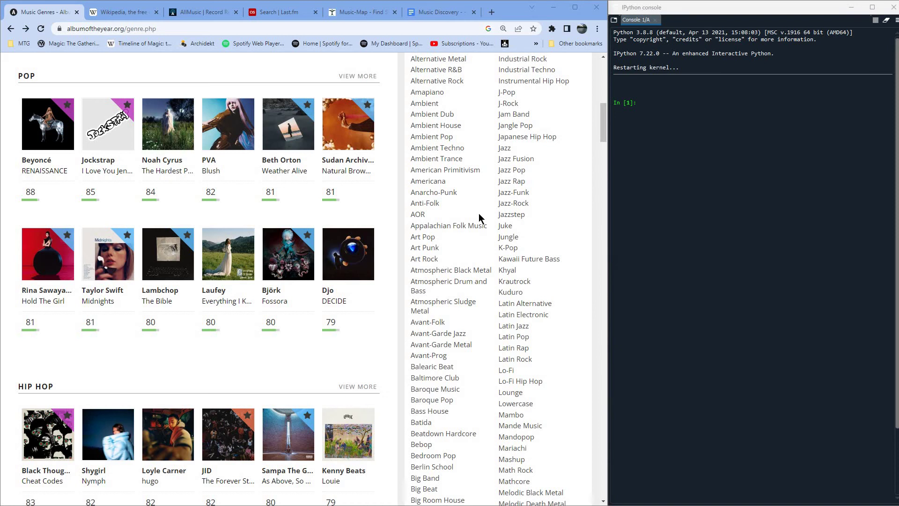
pyautogui.scroll(-1, 478, 218)
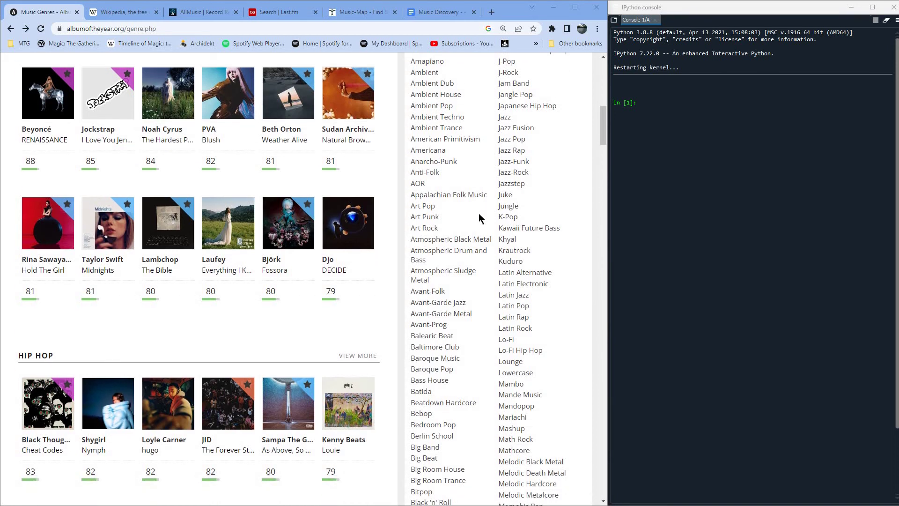
pyautogui.scroll(-4, 479, 218)
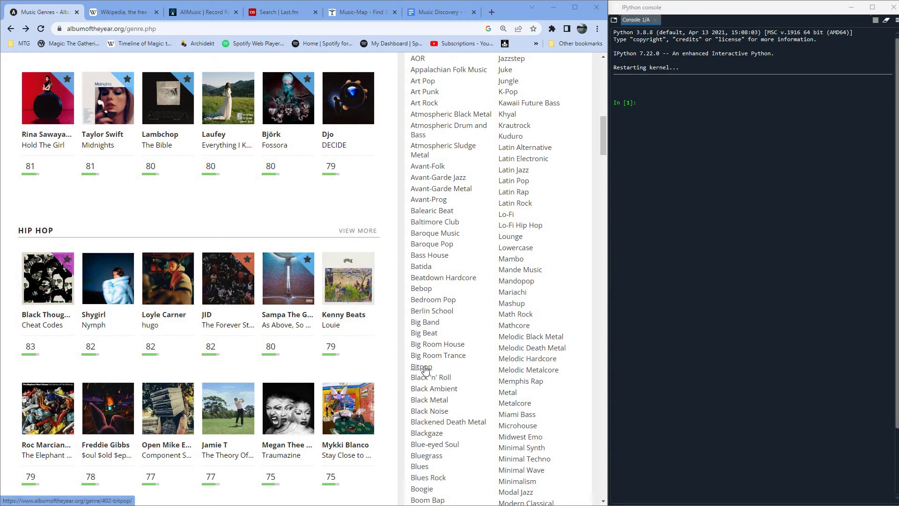
# Open the Bitpop genre page, led by Crystal Castles at 71, and scroll through it.
pyautogui.click(452, 365)
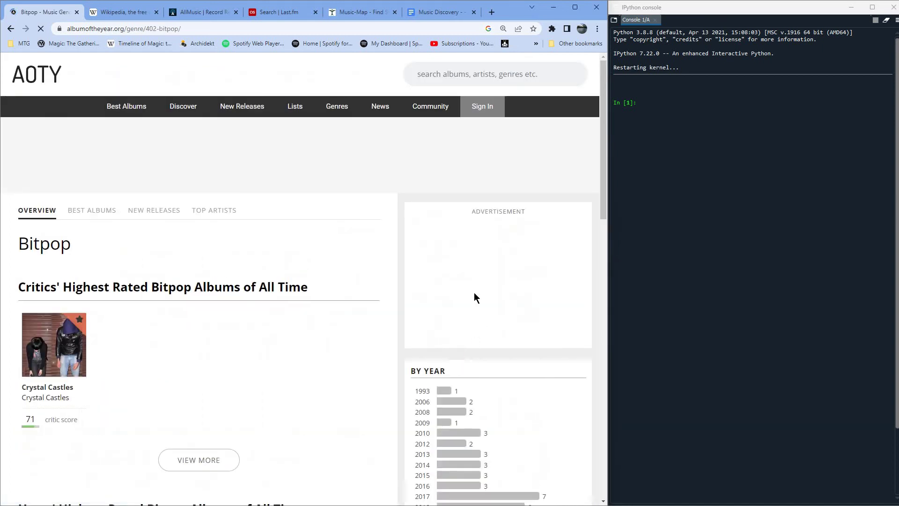
pyautogui.scroll(-3, 466, 261)
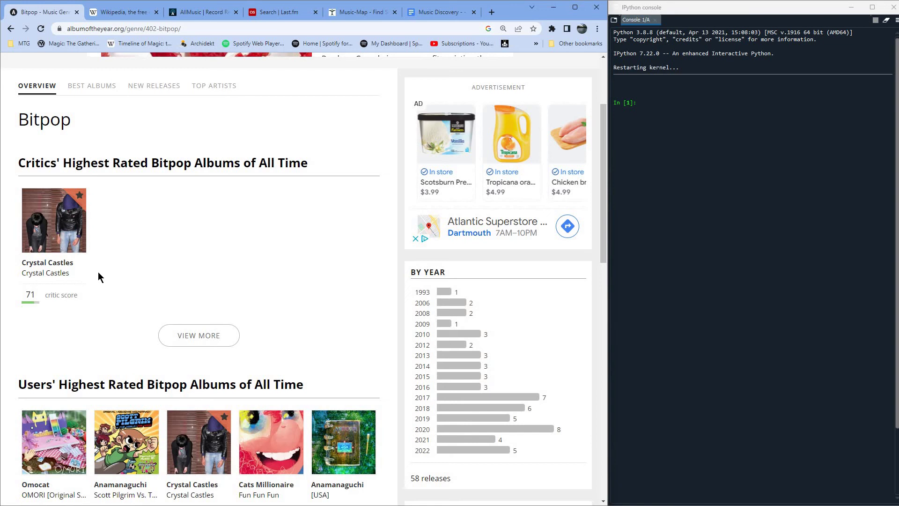
# Copy the word 'Bitpop' from the genre page title and paste it as the document's title.
pyautogui.rightClick(61, 215)
pyautogui.click(79, 122)
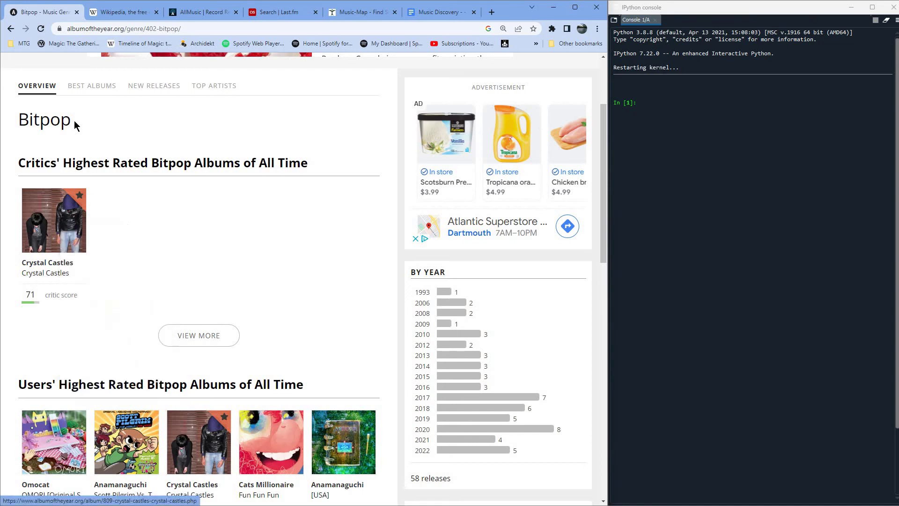
pyautogui.moveTo(18, 123); pyautogui.dragTo(72, 123)
pyautogui.press('super+c')
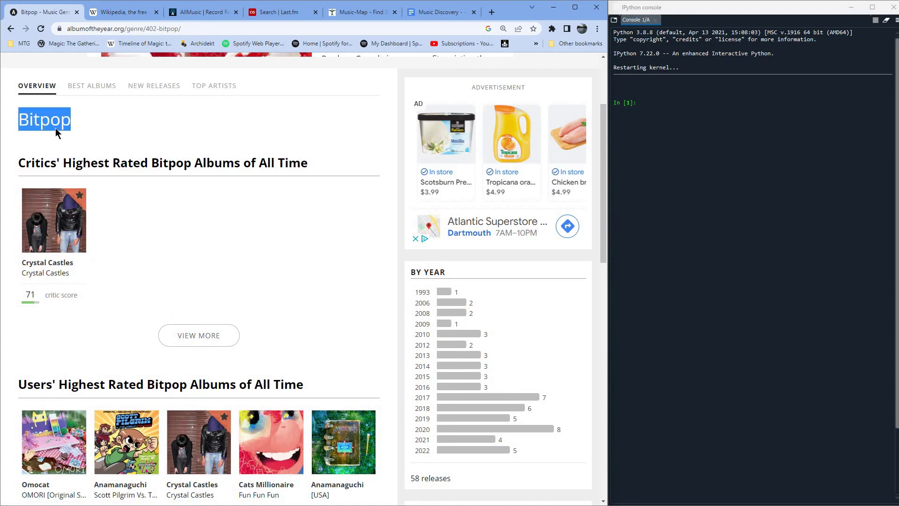
pyautogui.rightClick(46, 125)
pyautogui.click(416, 29)
pyautogui.click(437, 12)
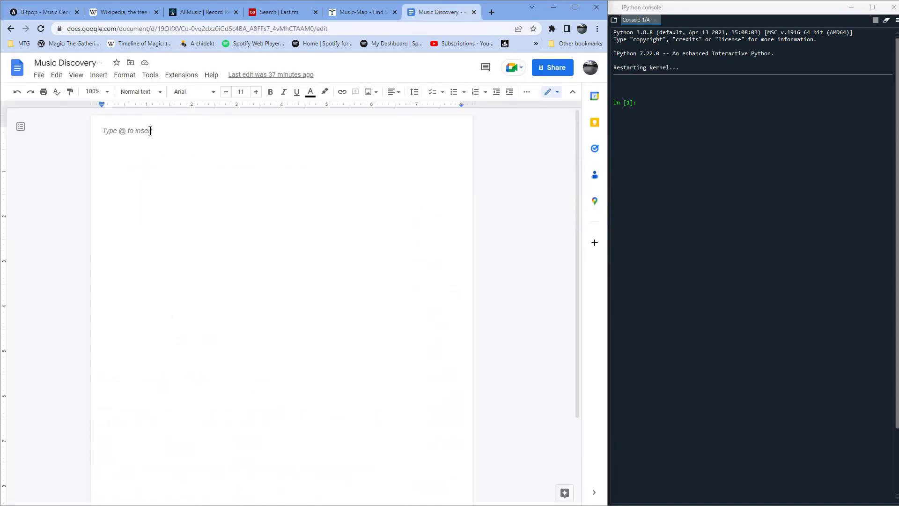
pyautogui.rightClick(152, 131)
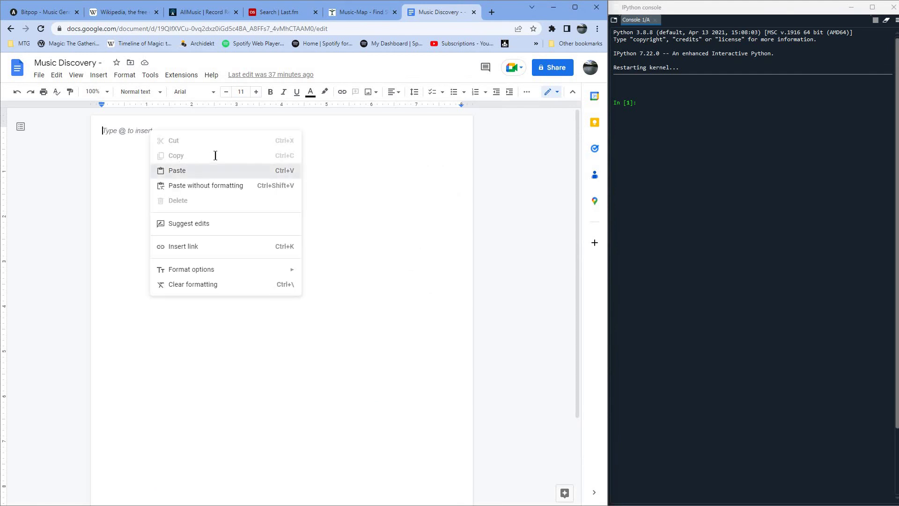
pyautogui.click(180, 170)
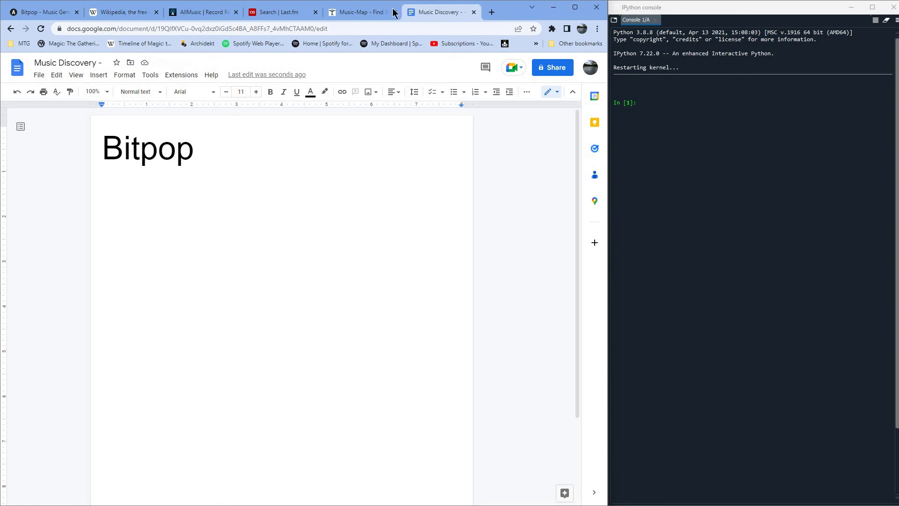
# Paste the Crystal Castles album cover beneath the Bitpop title and add a new line.
pyautogui.hotkey('ctrl', '1')
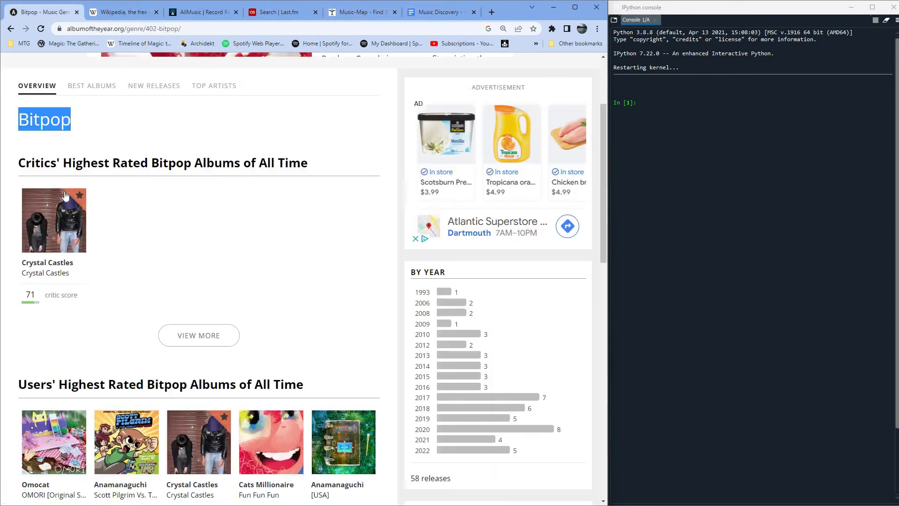
pyautogui.rightClick(62, 209)
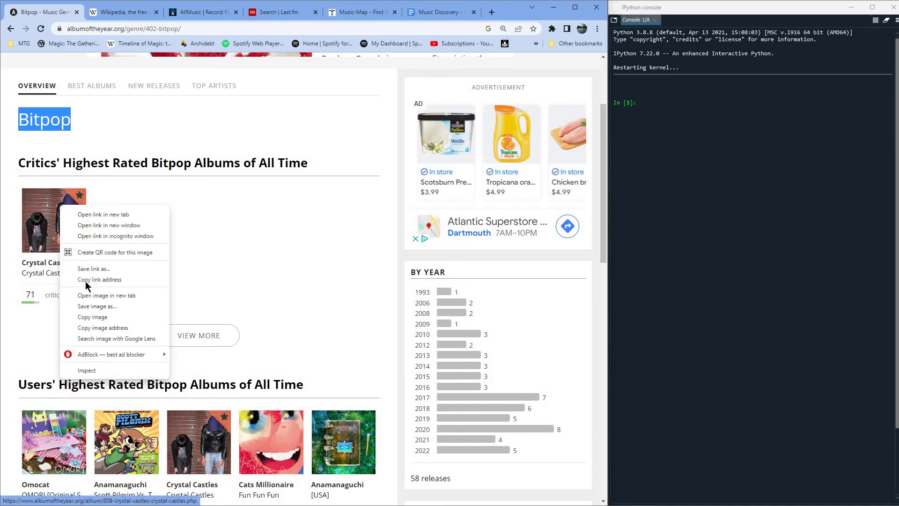
pyautogui.click(114, 317)
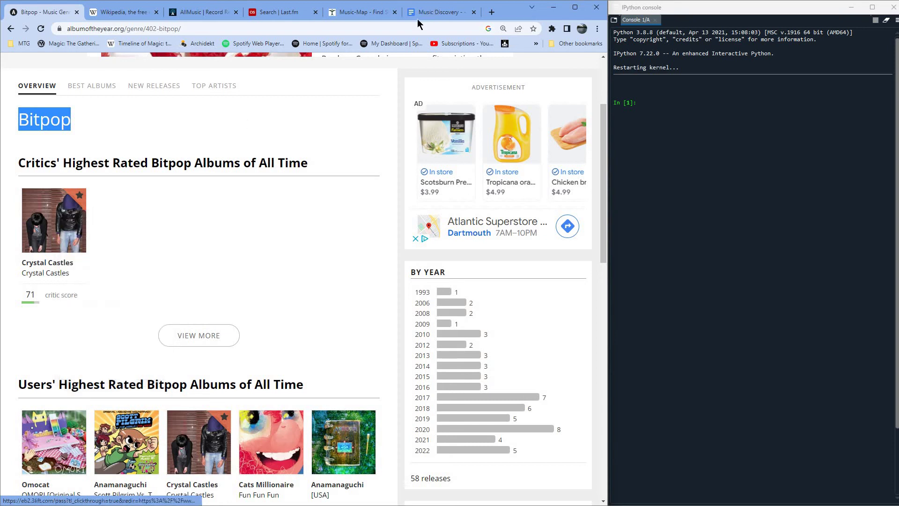
pyautogui.hotkey('ctrl', 'shift', 'Tab')
pyautogui.rightClick(160, 233)
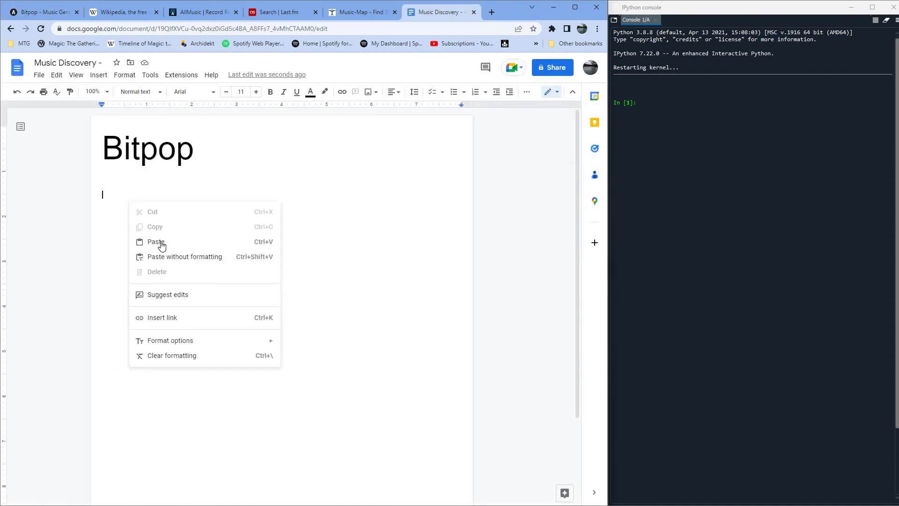
pyautogui.click(160, 241)
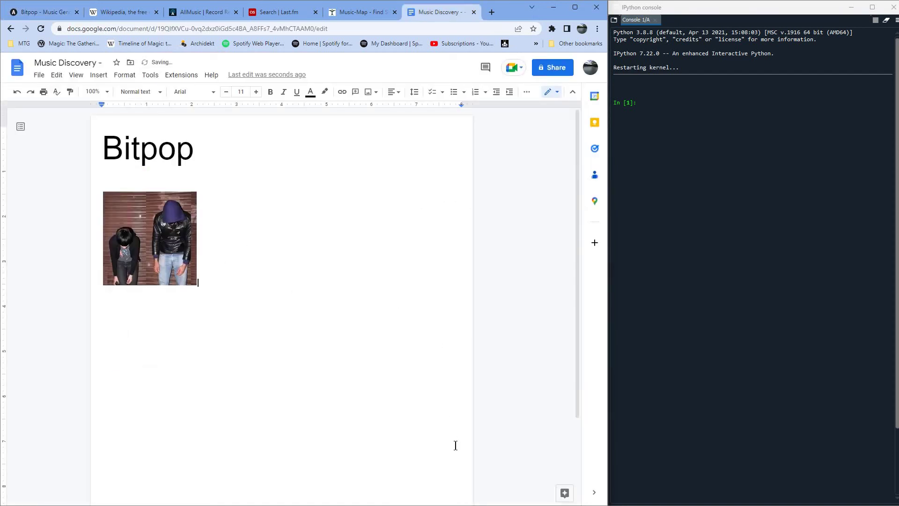
pyautogui.press('Return')
pyautogui.click(61, 12)
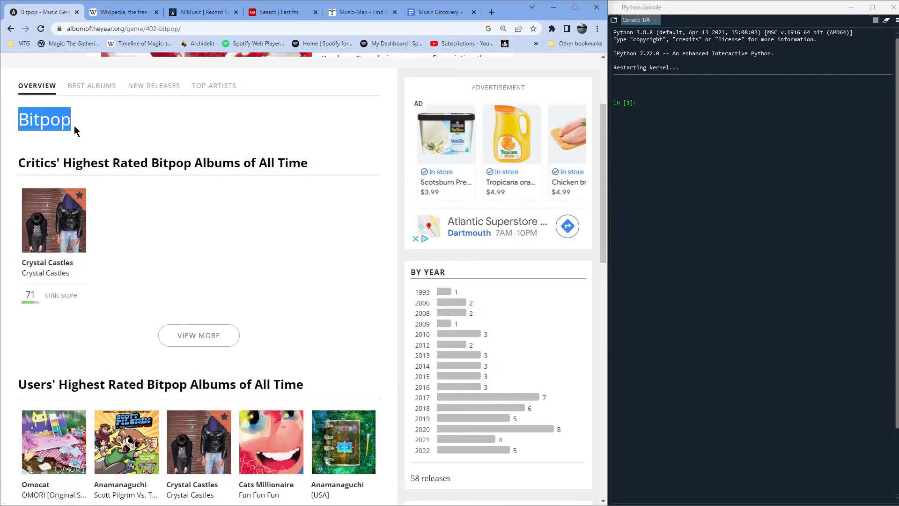
# Search Wikipedia for 'Bitpop' and open its article.
pyautogui.rightClick(77, 137)
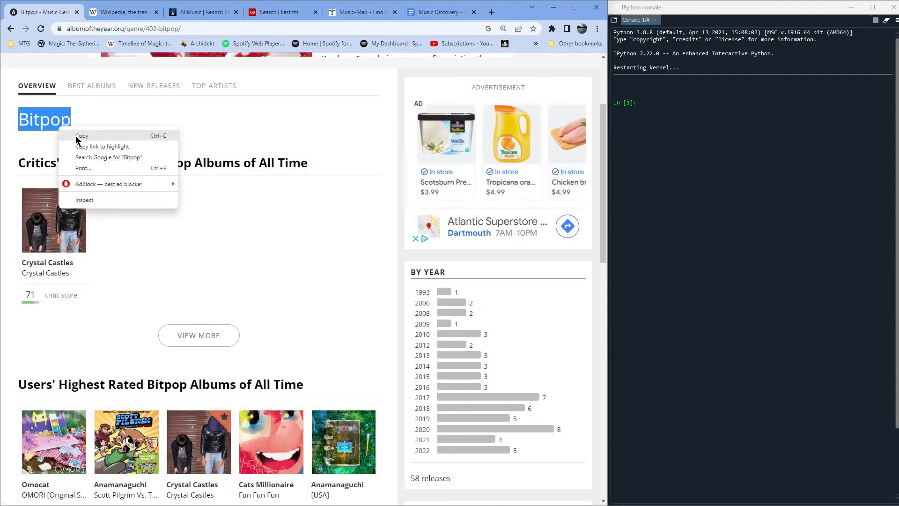
pyautogui.click(82, 136)
pyautogui.hotkey('ctrl', 'Tab')
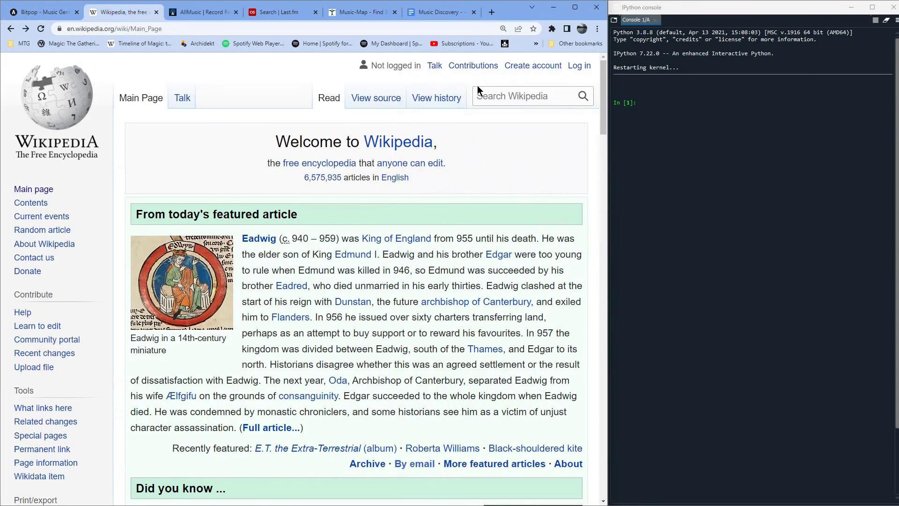
pyautogui.click(487, 97)
pyautogui.rightClick(492, 96)
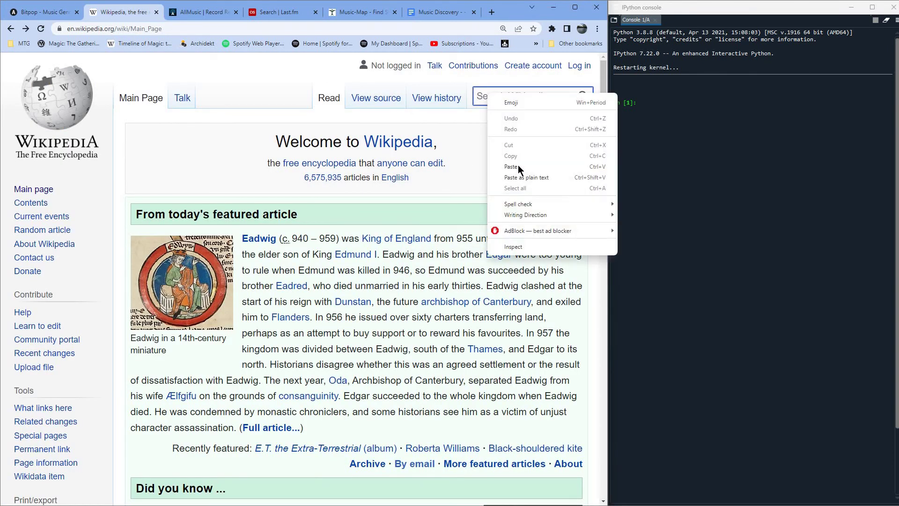
pyautogui.click(519, 166)
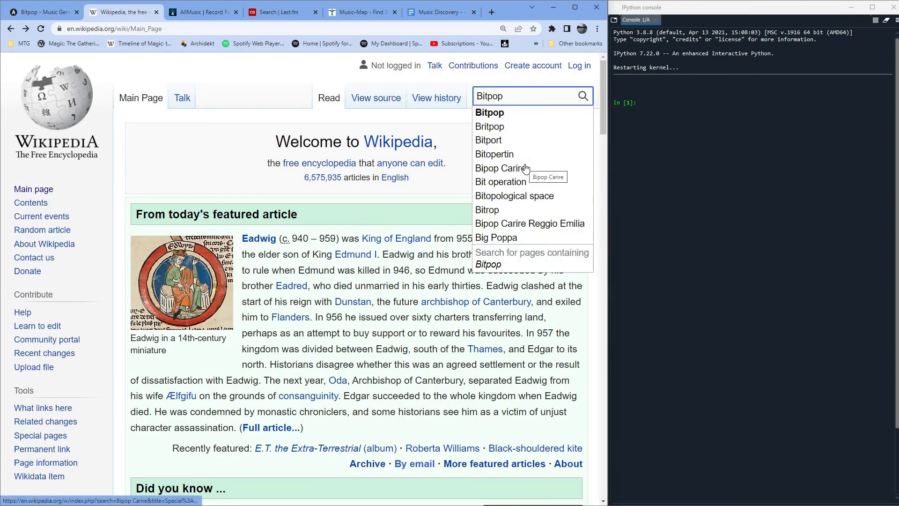
pyautogui.click(525, 168)
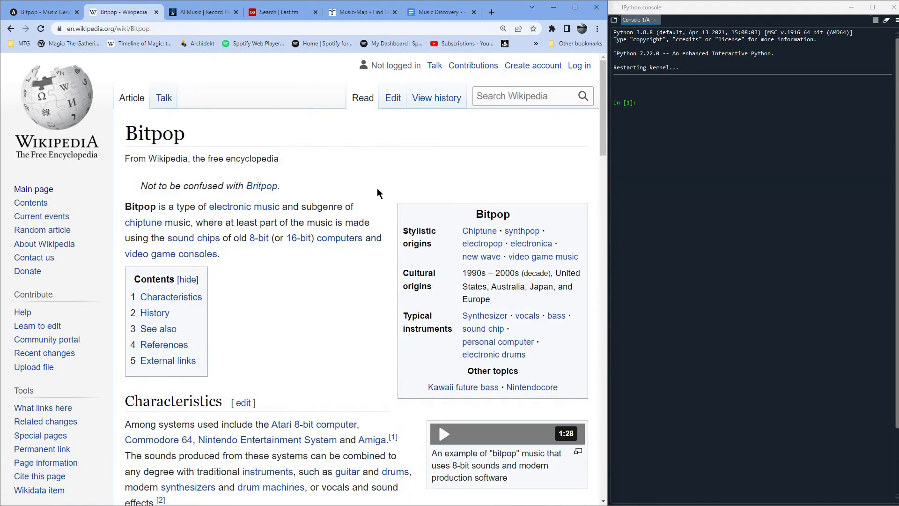
# Scroll through the Bitpop article to See also and References, then back to the top.
pyautogui.scroll(-8, 378, 178)
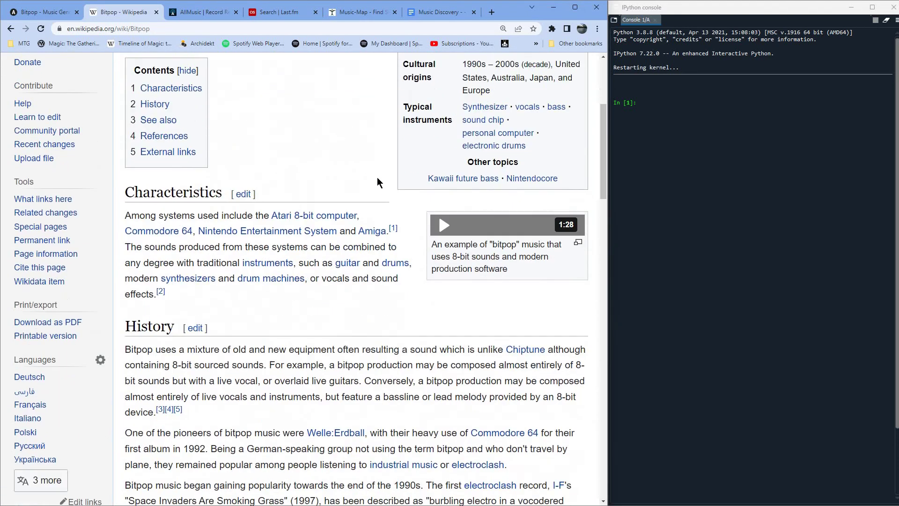
pyautogui.scroll(-10, 378, 177)
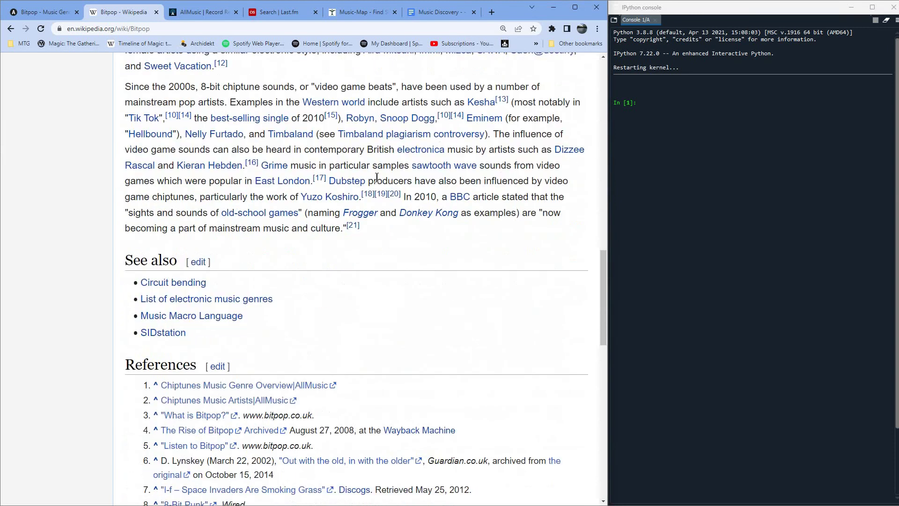
pyautogui.scroll(-2, 416, 201)
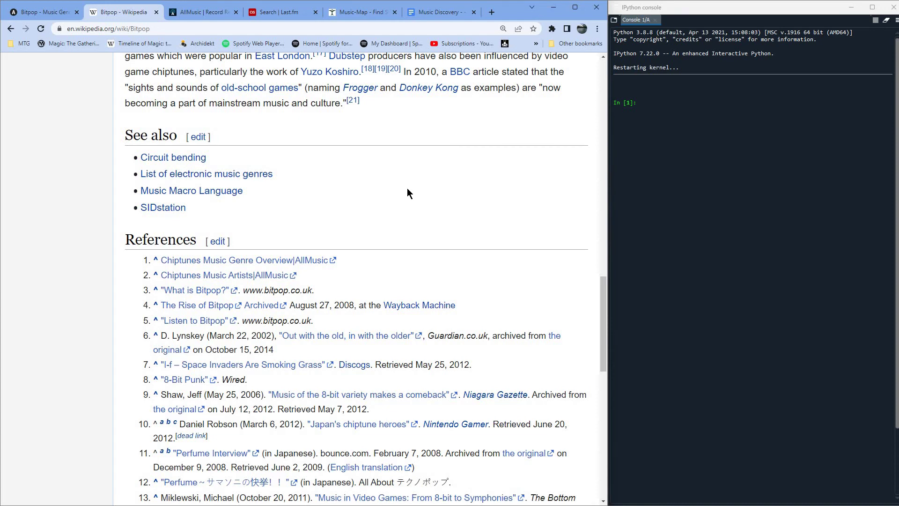
pyautogui.scroll(4, 407, 192)
pyautogui.scroll(6, 407, 191)
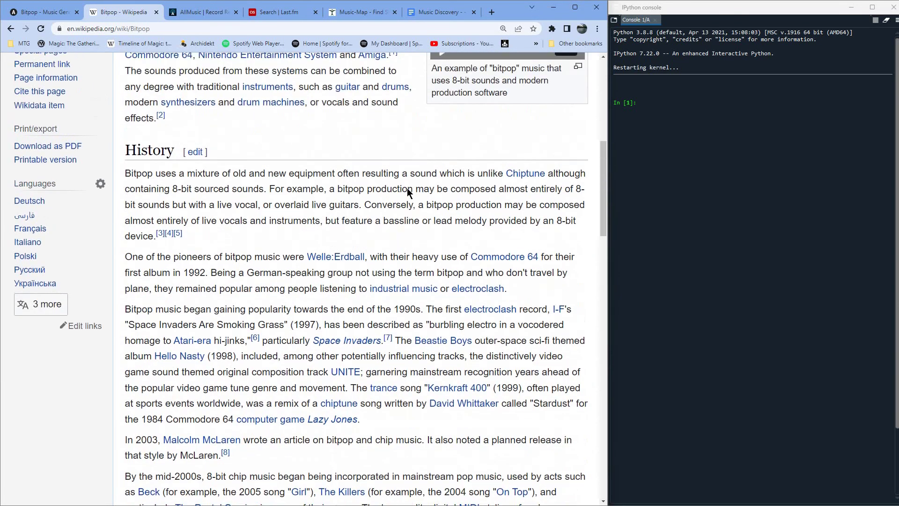
pyautogui.scroll(6, 407, 190)
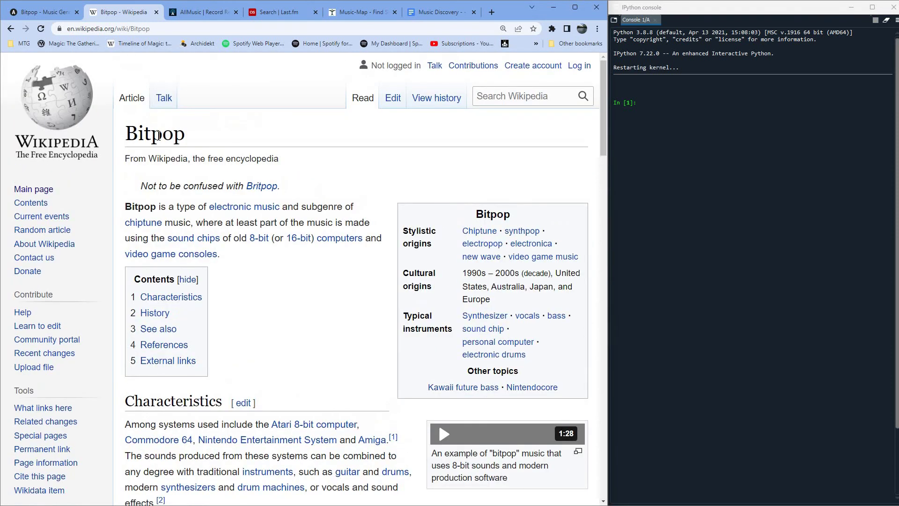
# Run Wikisearch.py in the IPython console with 'Bitpop' copied from the article title.
pyautogui.doubleClick(158, 135)
pyautogui.rightClick(159, 137)
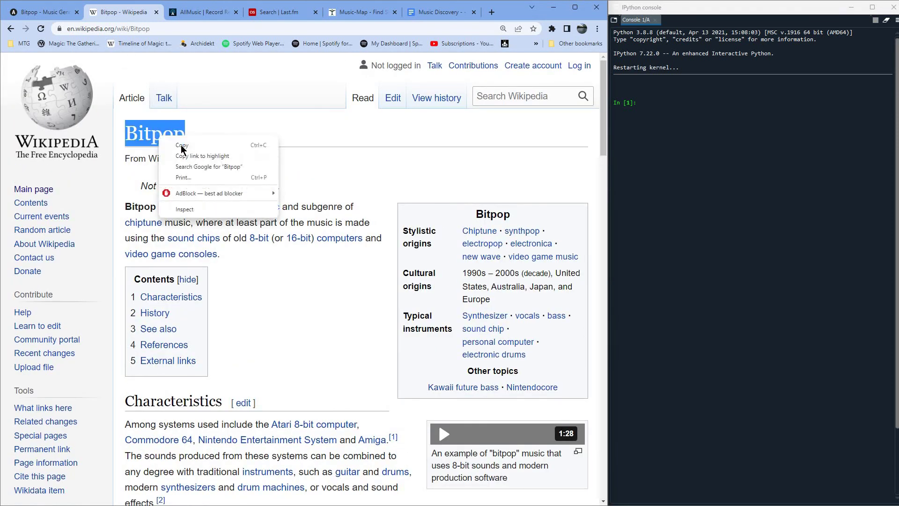
pyautogui.click(317, 219)
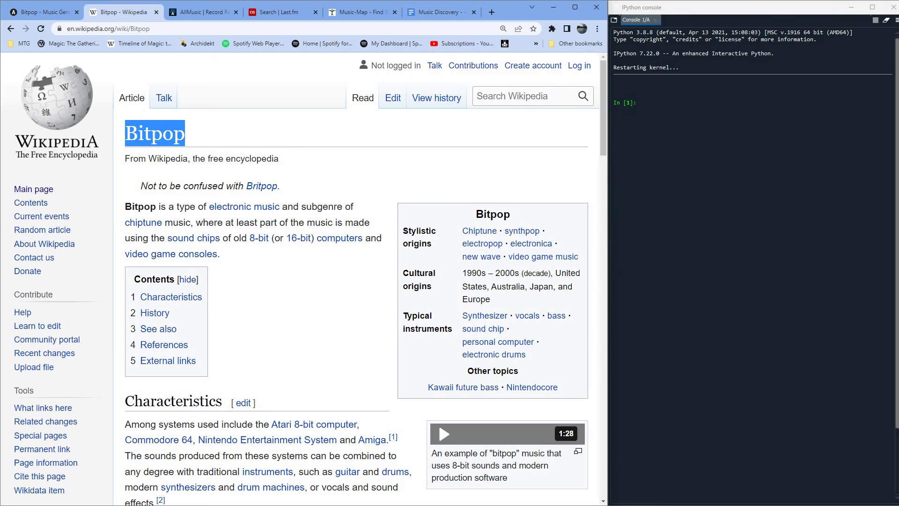
pyautogui.click(639, 102)
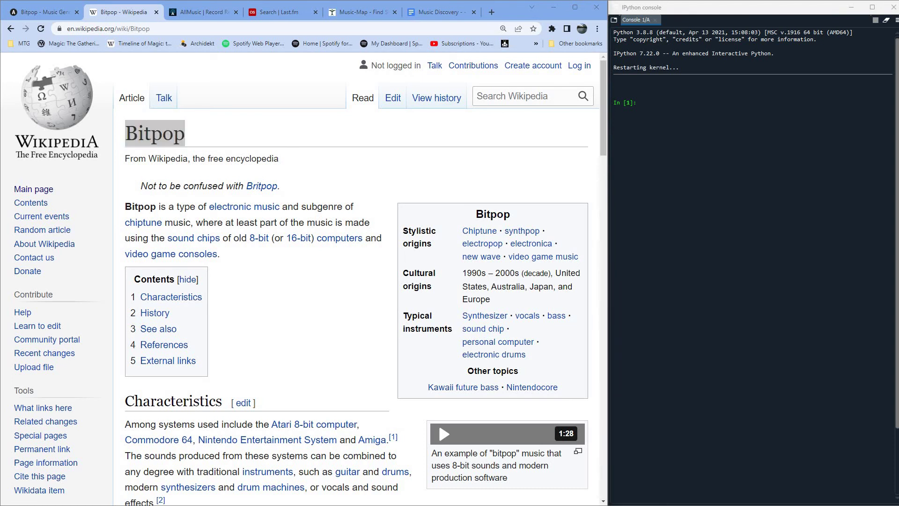
pyautogui.press('F5')
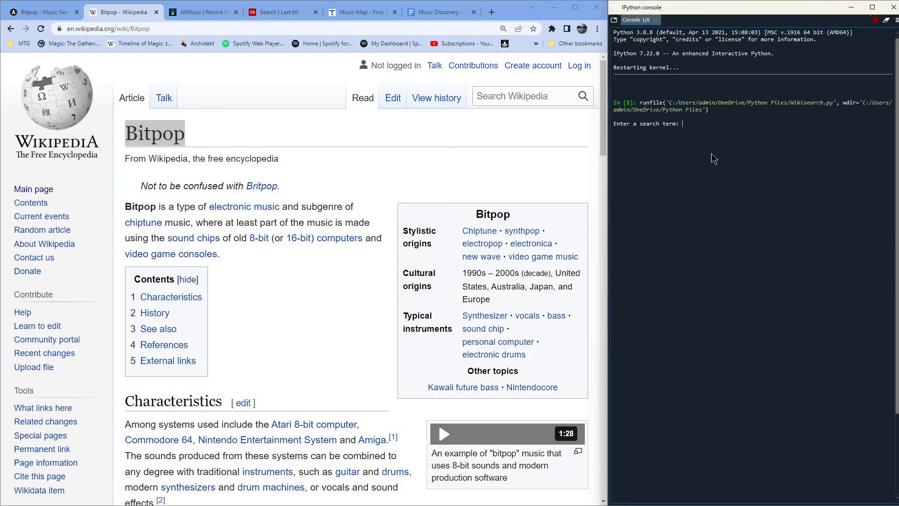
pyautogui.rightClick(684, 125)
pyautogui.click(702, 161)
pyautogui.press('Return')
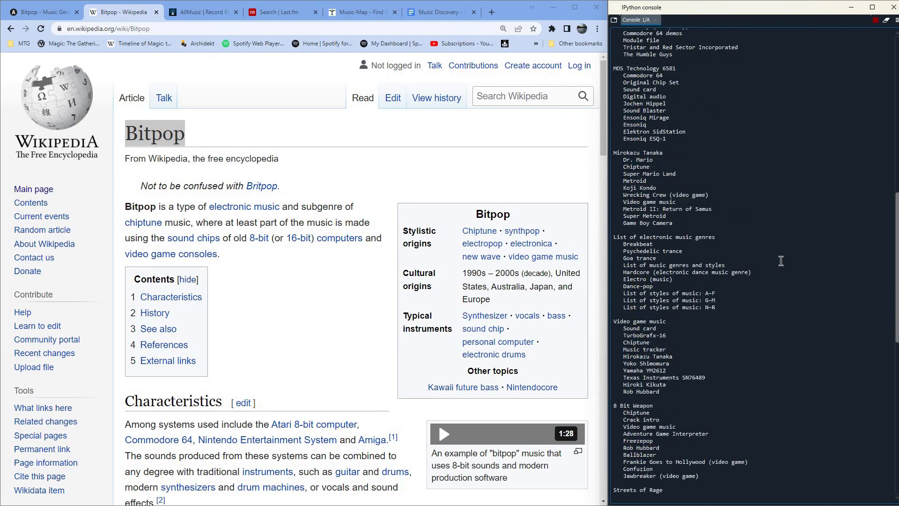
# Copy the ten top related article titles, Amiga through Streets of Rage, from the output.
pyautogui.scroll(12, 752, 308)
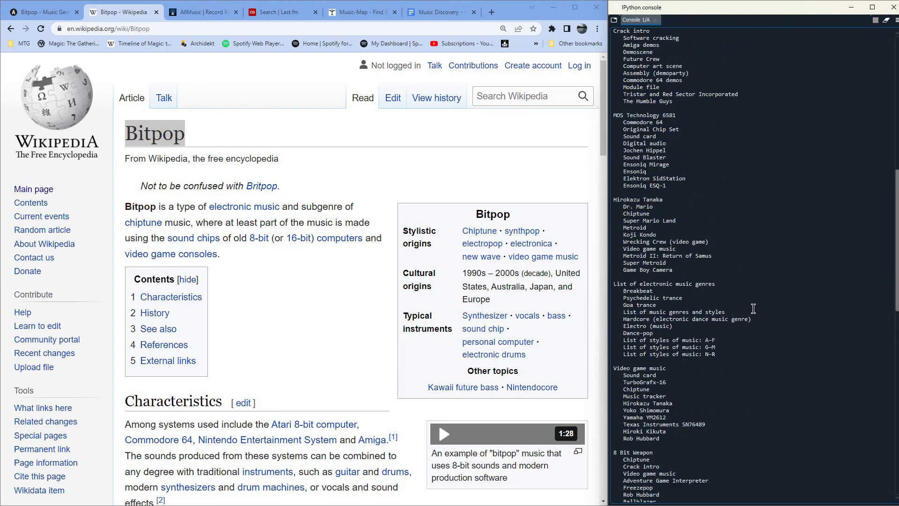
pyautogui.scroll(15, 753, 308)
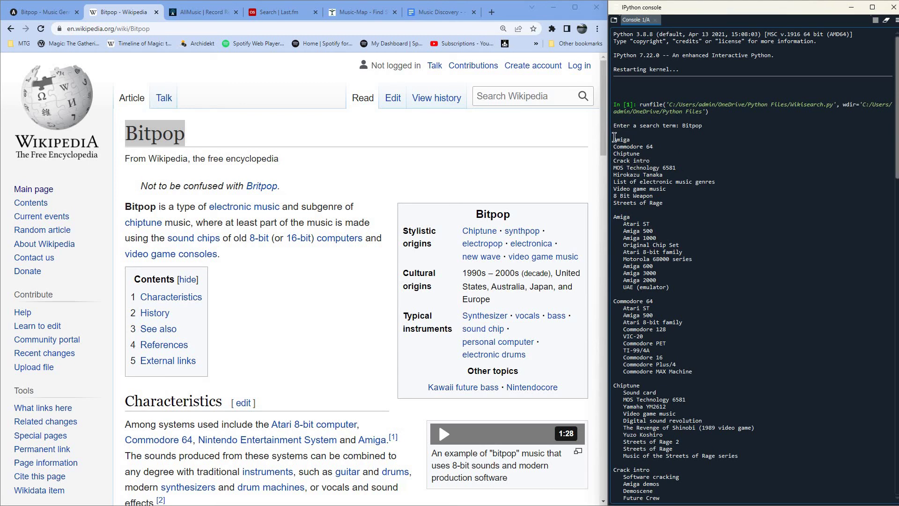
pyautogui.moveTo(614, 139); pyautogui.dragTo(694, 203)
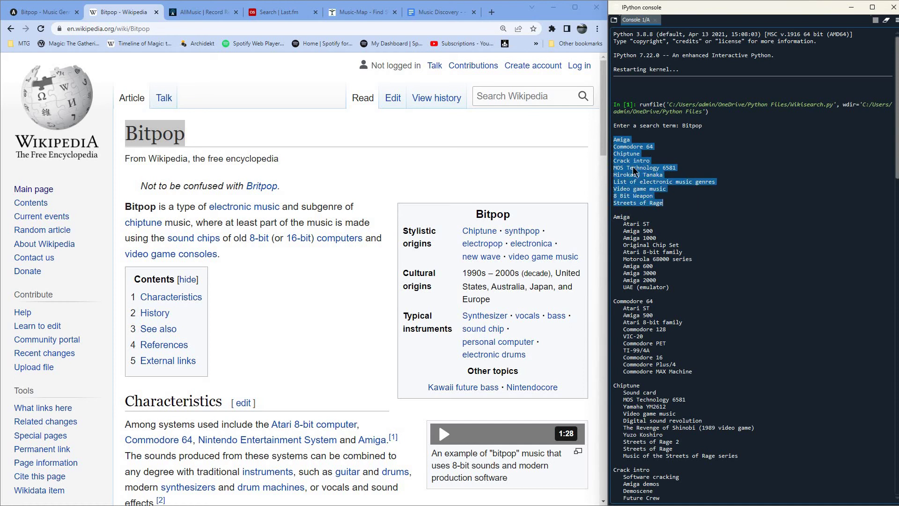
pyautogui.rightClick(639, 171)
pyautogui.click(400, 103)
pyautogui.hotkey('ctrl', '9')
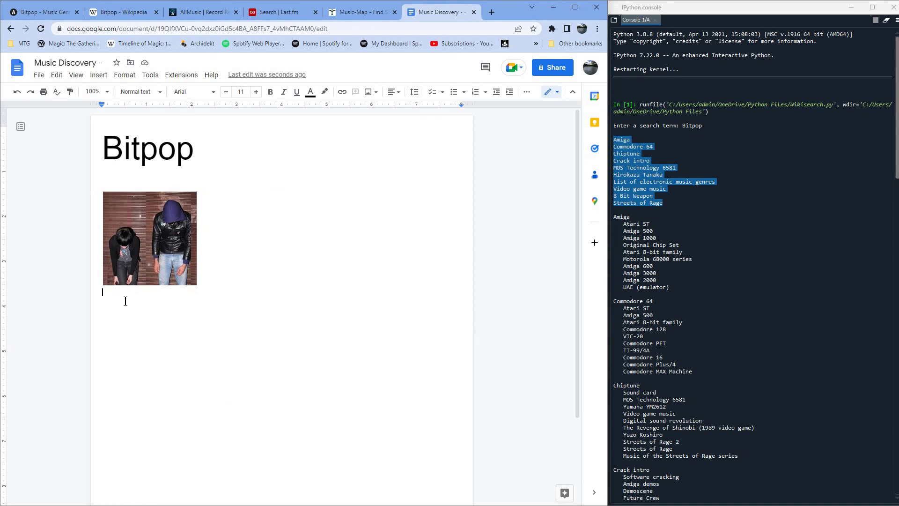
# Type 'Wikipedia Related' under the Bitpop image and paste the ten related titles below it.
pyautogui.press('Return')
pyautogui.write('Wikipedia Related')
pyautogui.press('Return')
pyautogui.rightClick(115, 312)
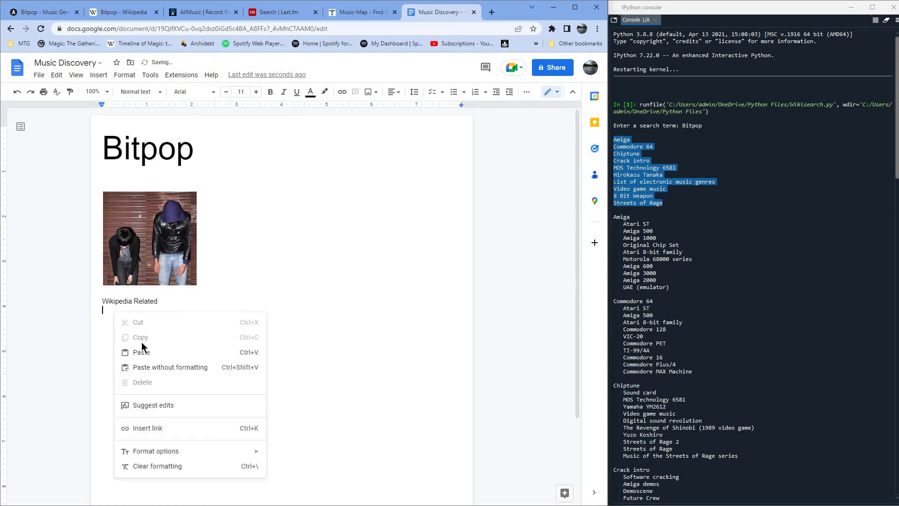
pyautogui.press('Return')
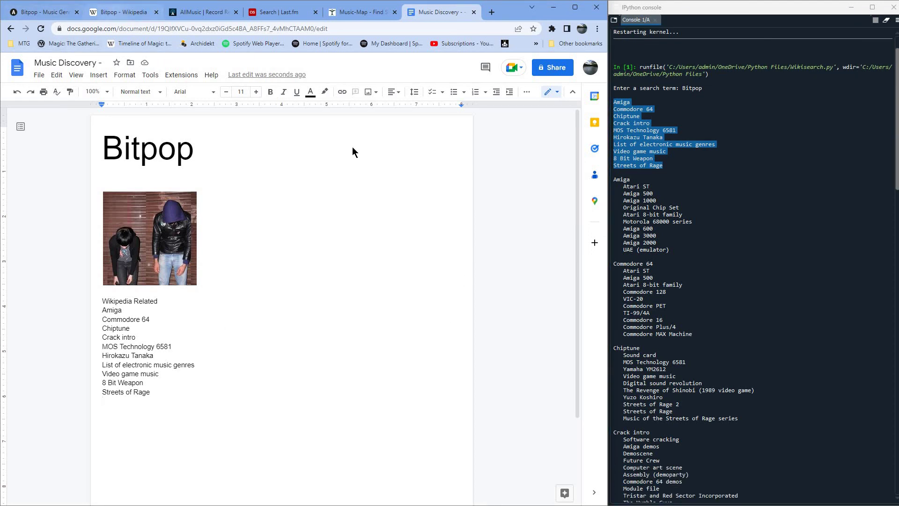
pyautogui.click(120, 11)
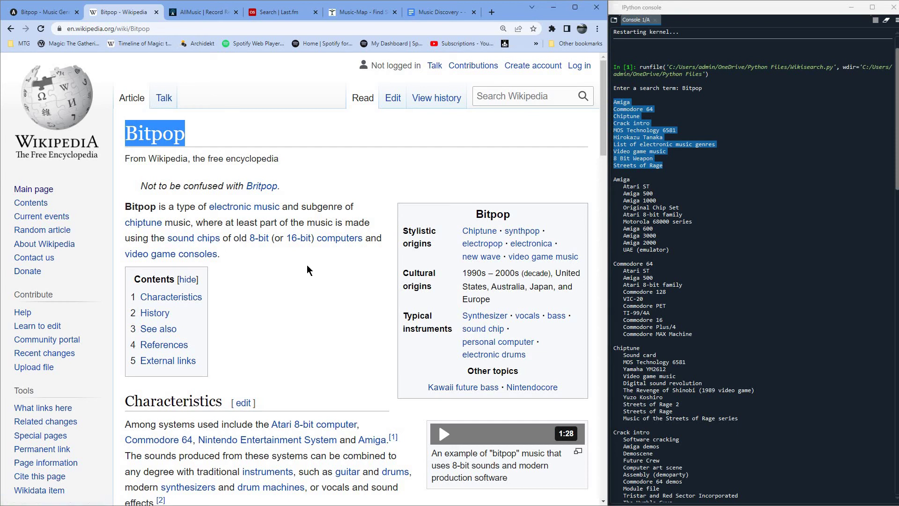
pyautogui.click(666, 151)
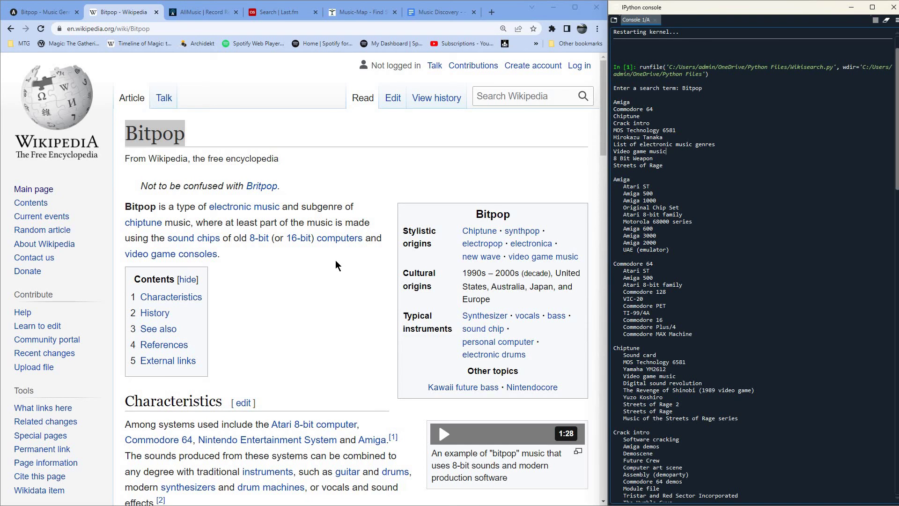
pyautogui.scroll(-3, 335, 266)
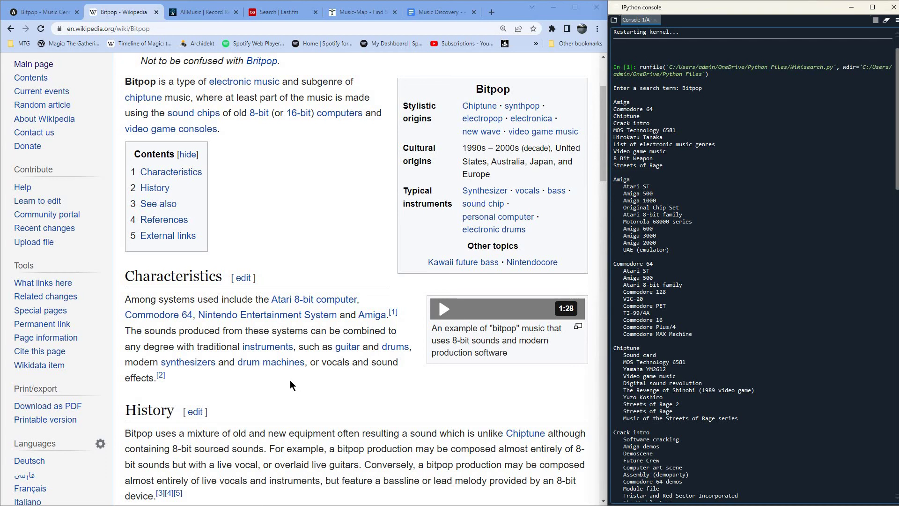
pyautogui.scroll(-1, 289, 380)
pyautogui.scroll(2, 290, 380)
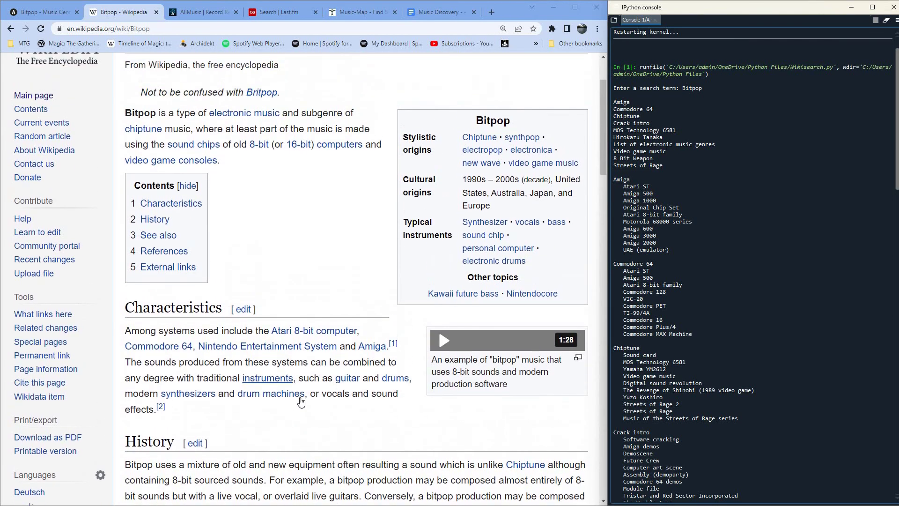
pyautogui.scroll(-2, 301, 402)
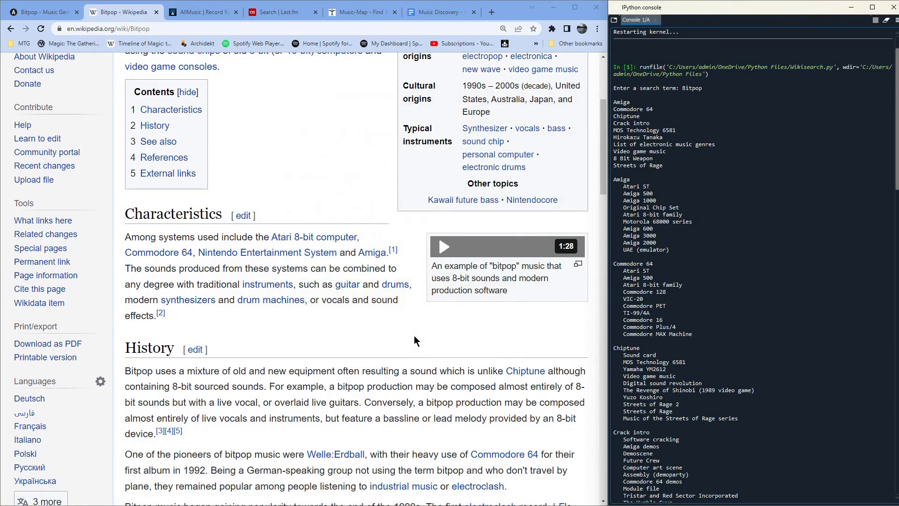
pyautogui.scroll(-1, 383, 402)
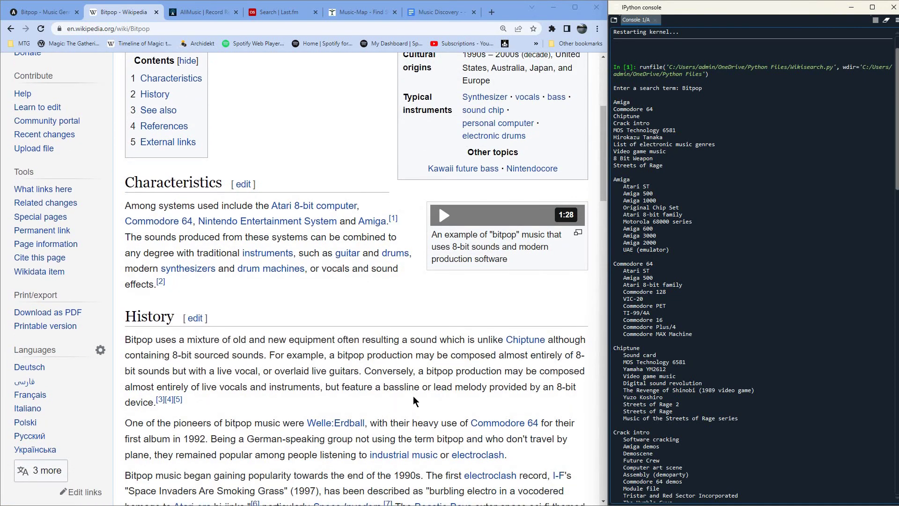
pyautogui.scroll(-1, 413, 397)
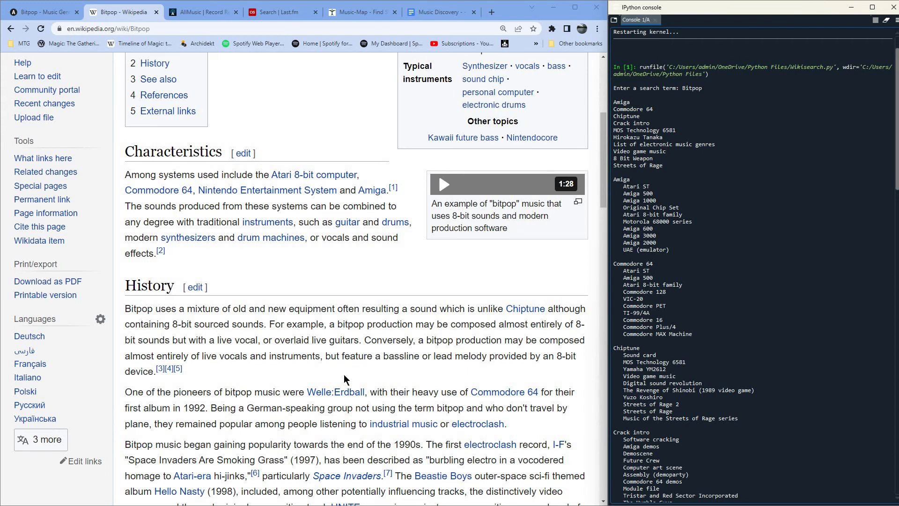
pyautogui.scroll(-1, 197, 322)
pyautogui.scroll(1, 234, 347)
pyautogui.scroll(-1, 266, 352)
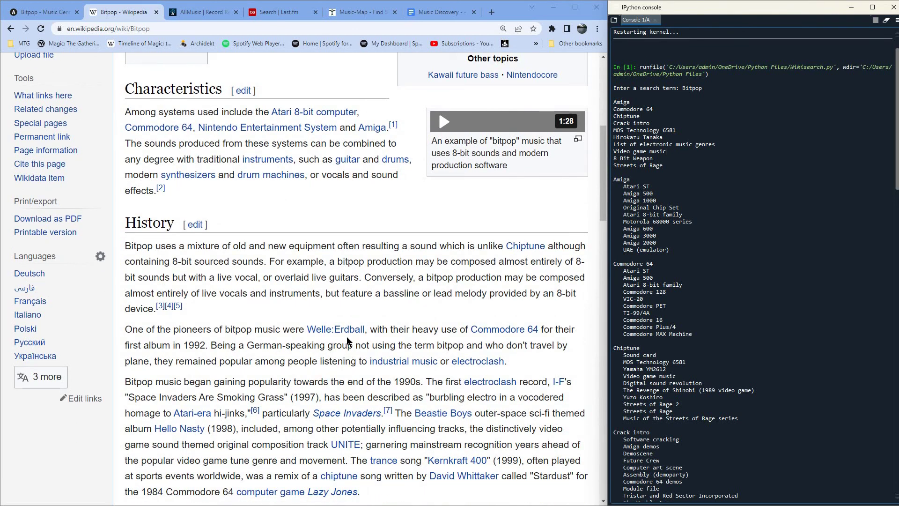
pyautogui.moveTo(348, 336)
pyautogui.scroll(-7, 771, 299)
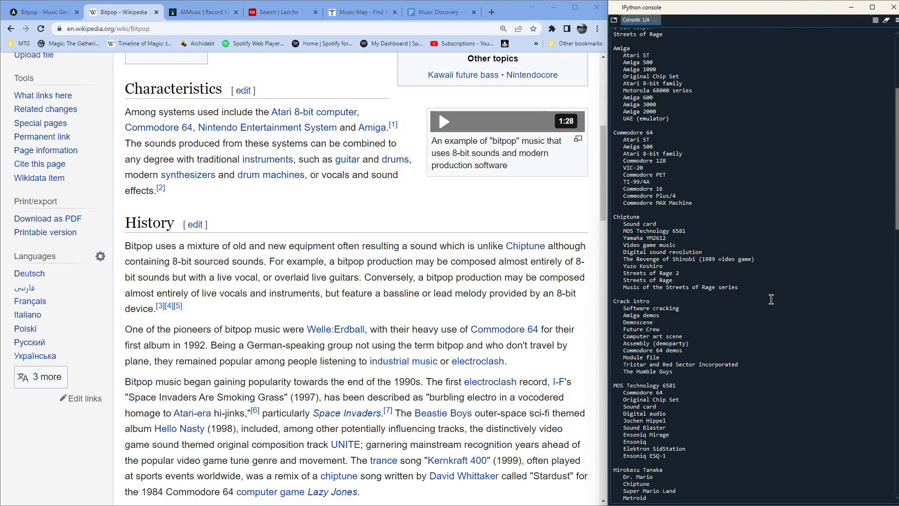
pyautogui.scroll(-5, 771, 299)
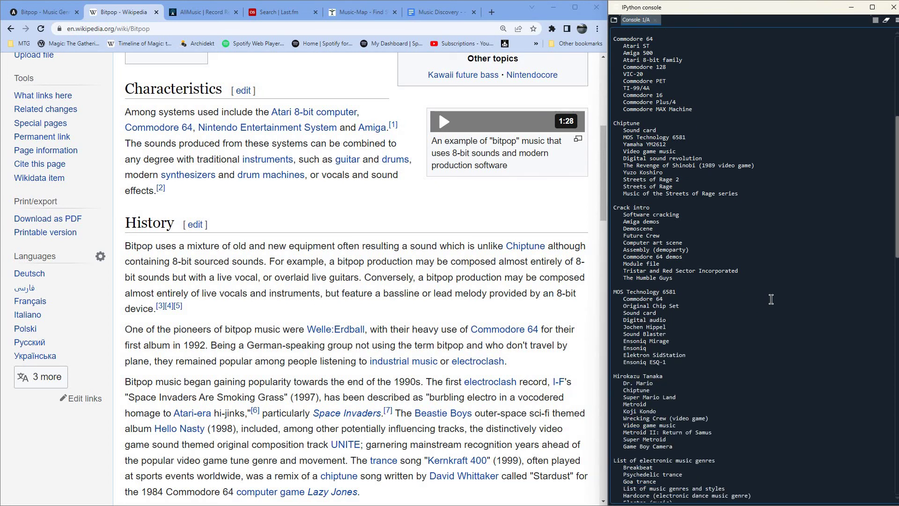
pyautogui.scroll(-2, 771, 299)
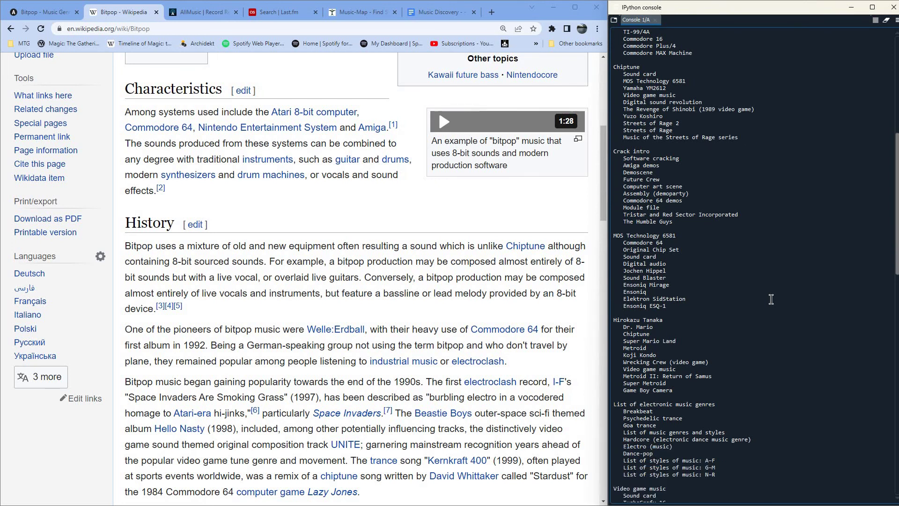
pyautogui.scroll(-3, 771, 299)
pyautogui.scroll(-3, 771, 299)
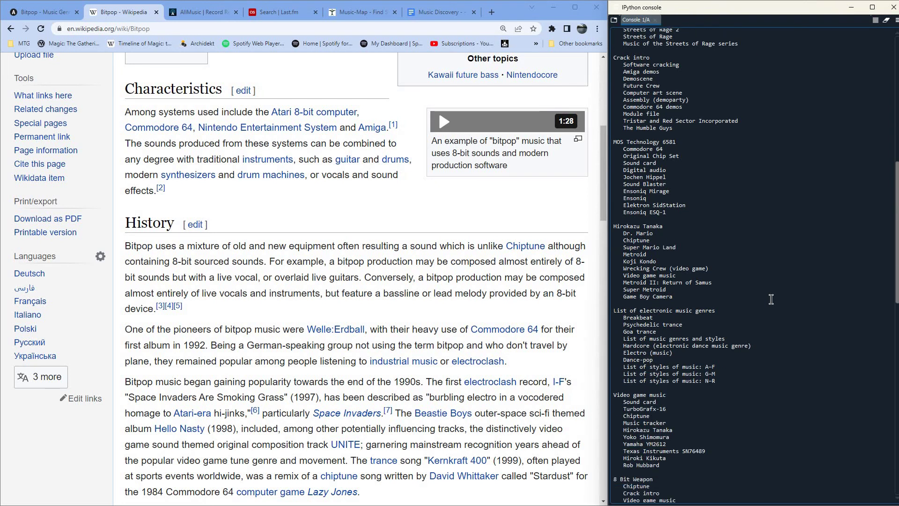
pyautogui.scroll(-2, 771, 299)
pyautogui.scroll(-3, 771, 299)
pyautogui.scroll(-4, 771, 298)
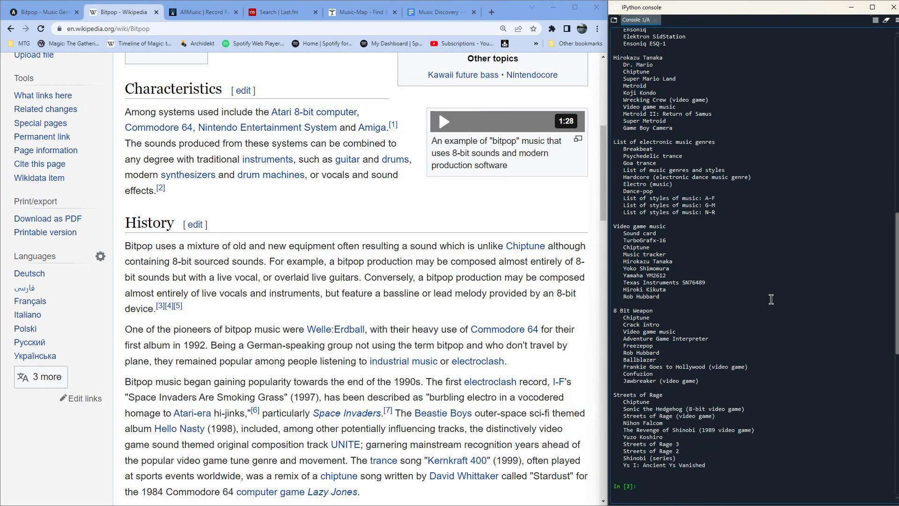
pyautogui.scroll(-1, 771, 299)
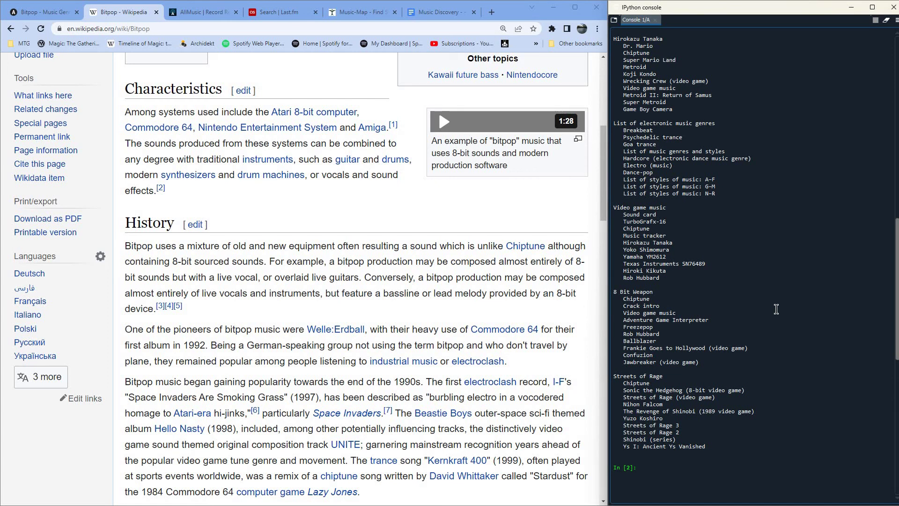
pyautogui.scroll(18, 774, 308)
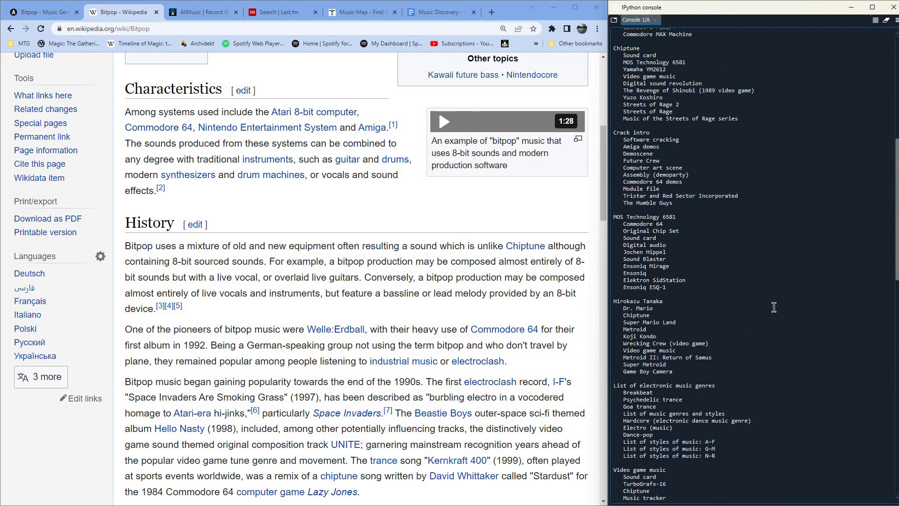
pyautogui.scroll(10, 774, 307)
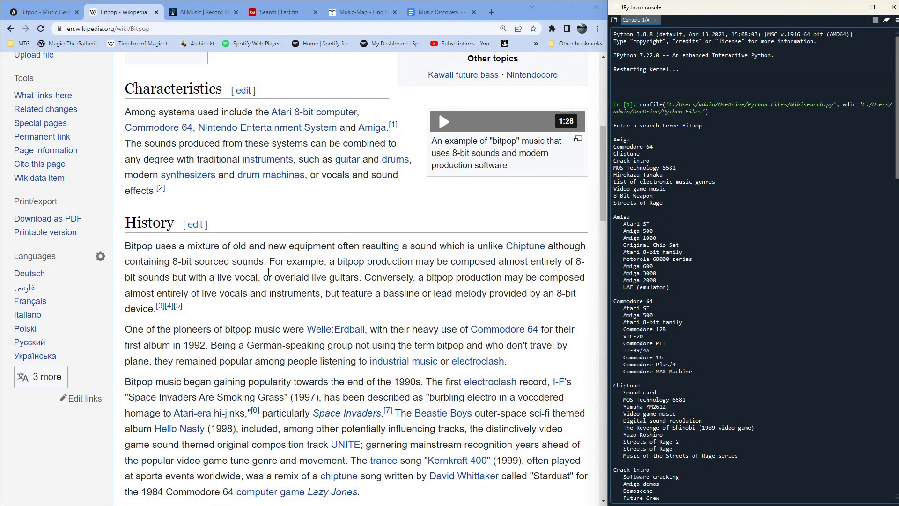
pyautogui.scroll(3, 269, 273)
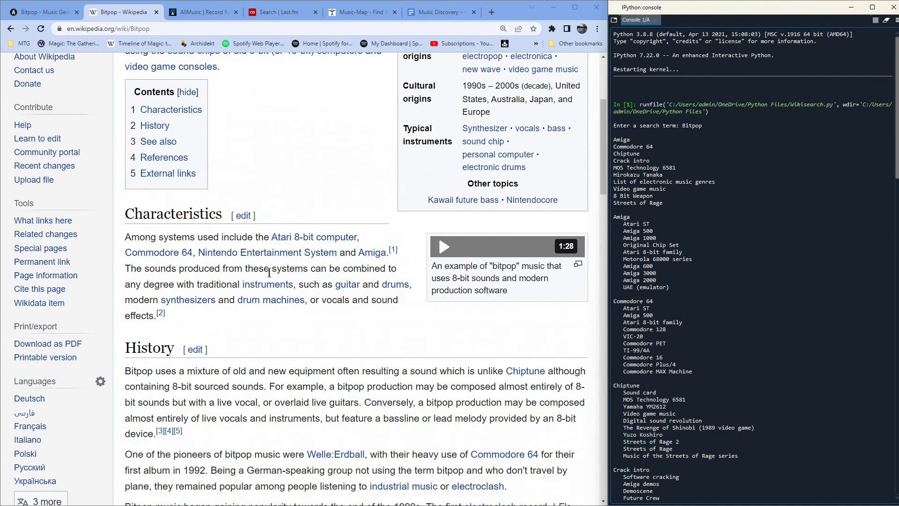
pyautogui.scroll(1, 270, 272)
pyautogui.scroll(2, 269, 273)
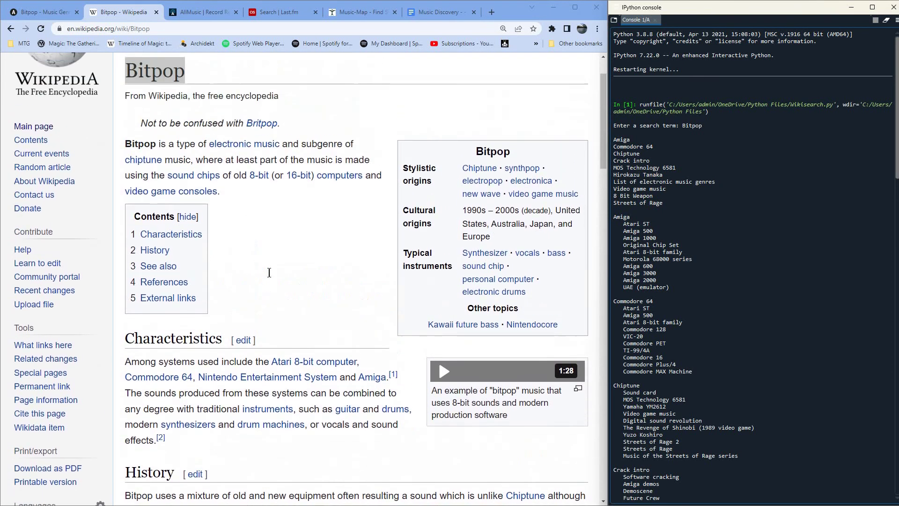
pyautogui.scroll(-4, 269, 273)
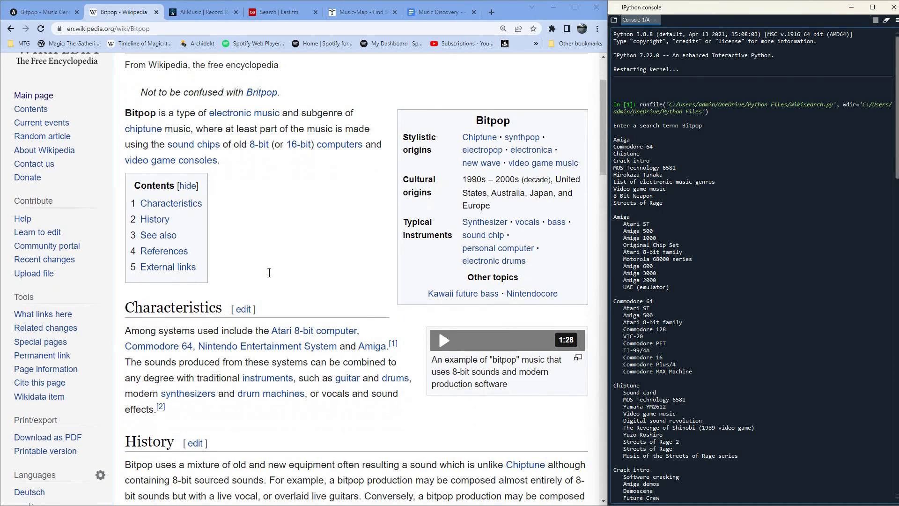
pyautogui.scroll(-1, 269, 272)
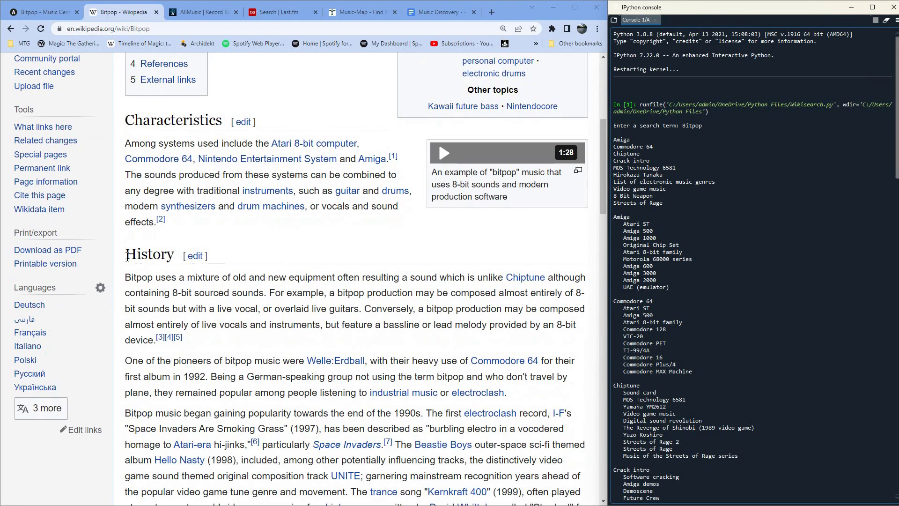
pyautogui.click(70, 251)
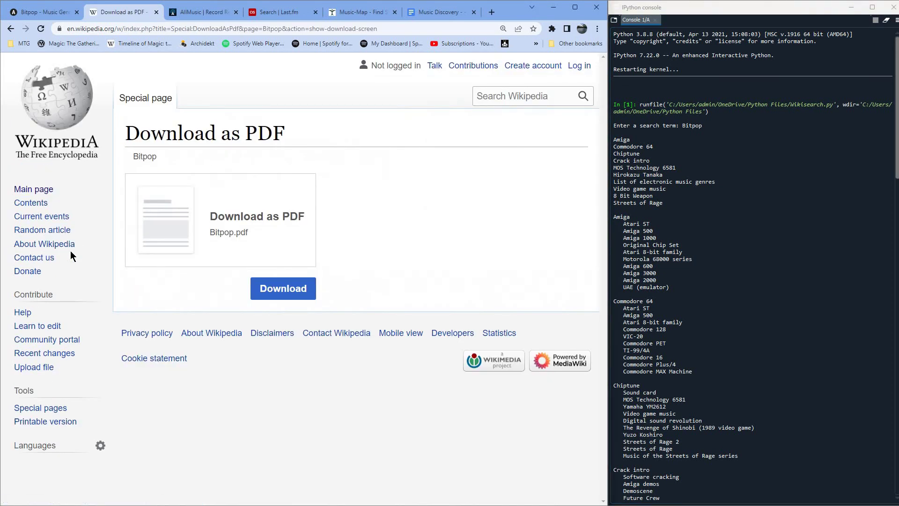
pyautogui.click(11, 31)
pyautogui.scroll(3, 229, 220)
pyautogui.scroll(3, 228, 220)
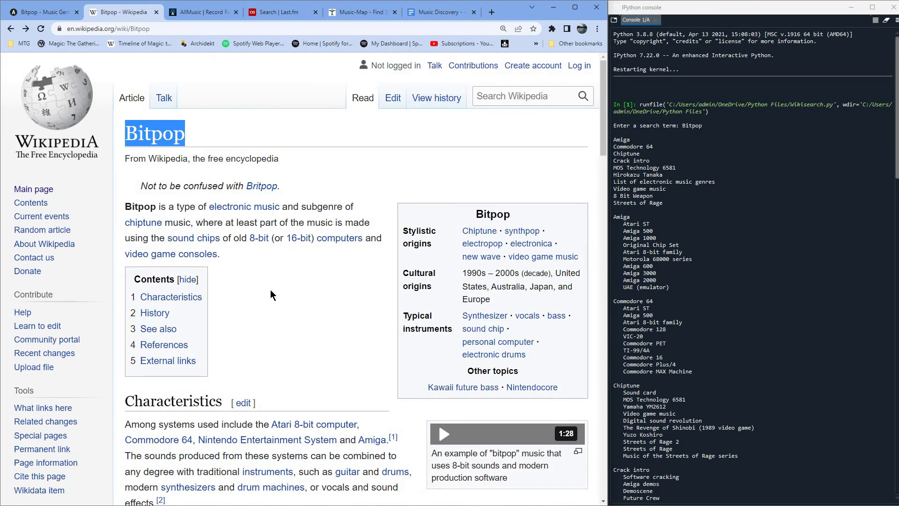
pyautogui.scroll(-3, 270, 290)
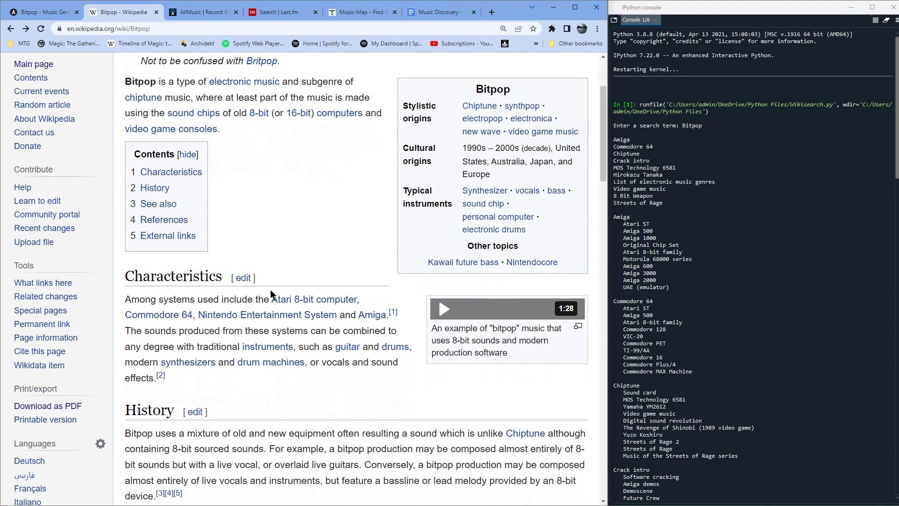
pyautogui.scroll(-3, 270, 290)
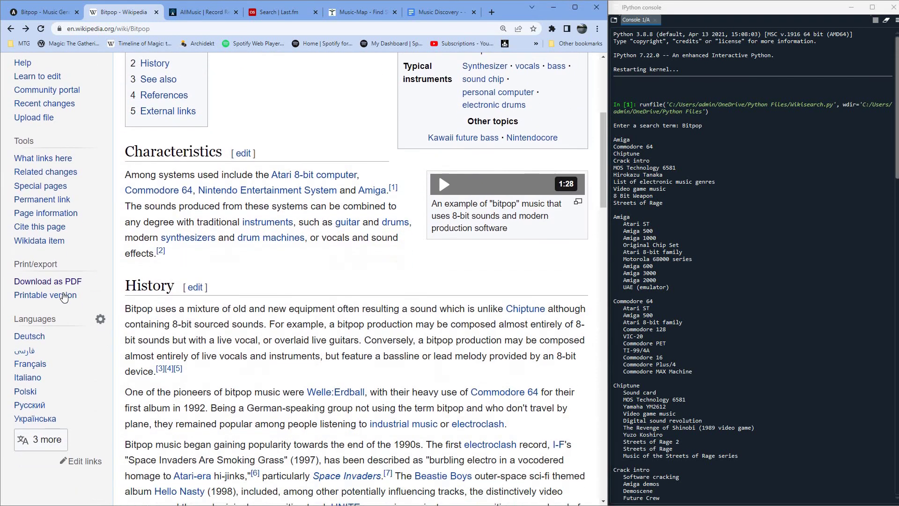
pyautogui.click(64, 295)
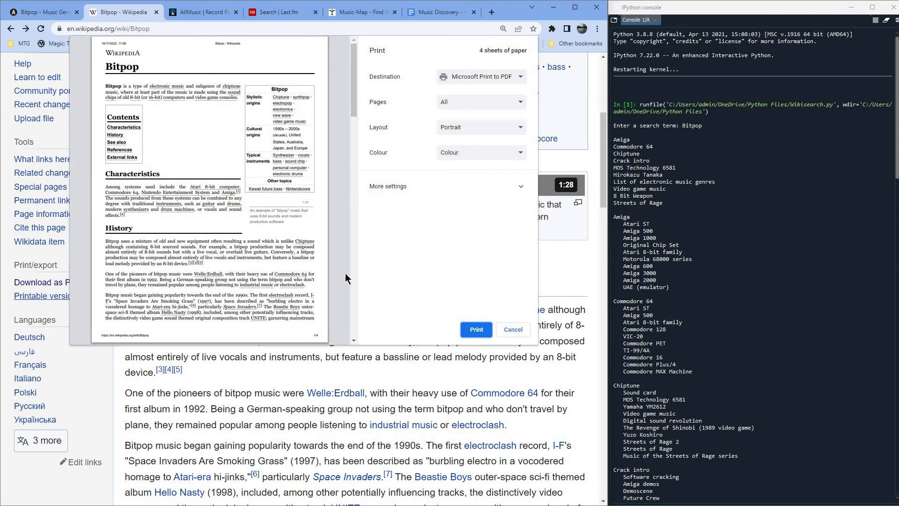
pyautogui.click(520, 332)
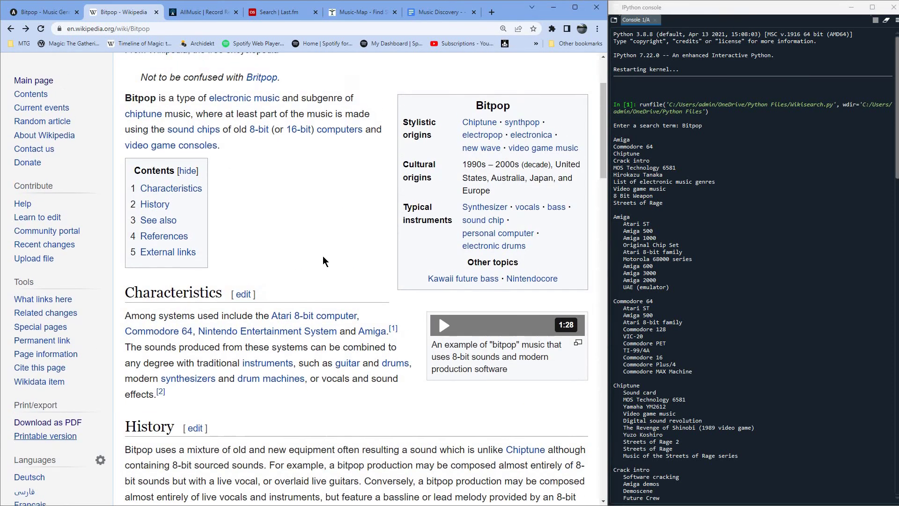
pyautogui.scroll(-3, 321, 257)
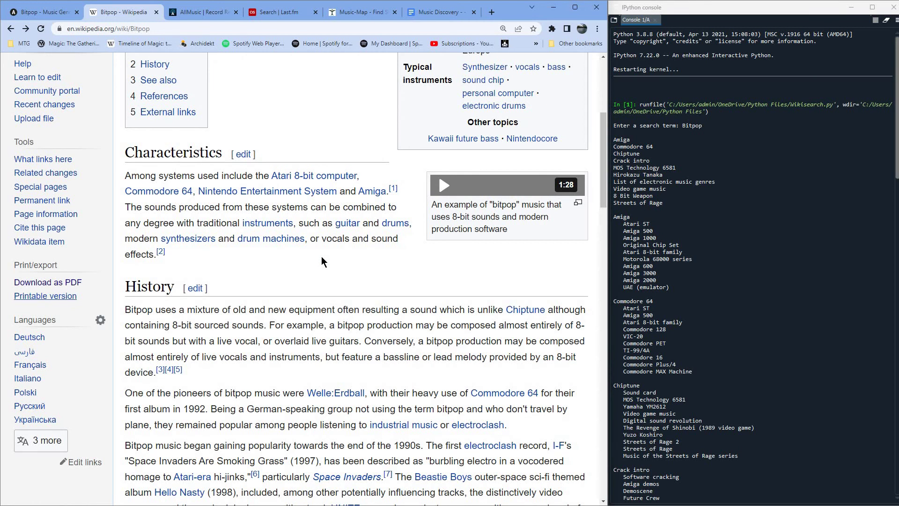
pyautogui.scroll(1, 321, 257)
pyautogui.moveTo(322, 259)
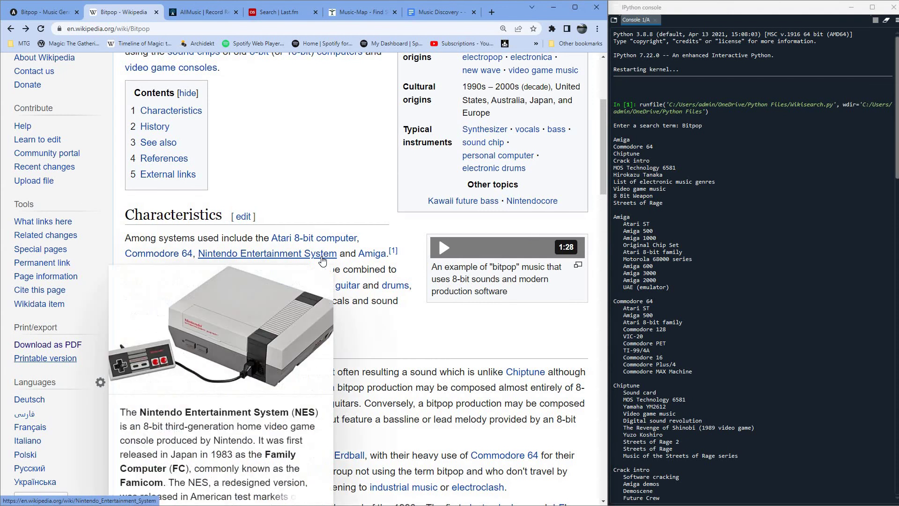
pyautogui.scroll(3, 321, 256)
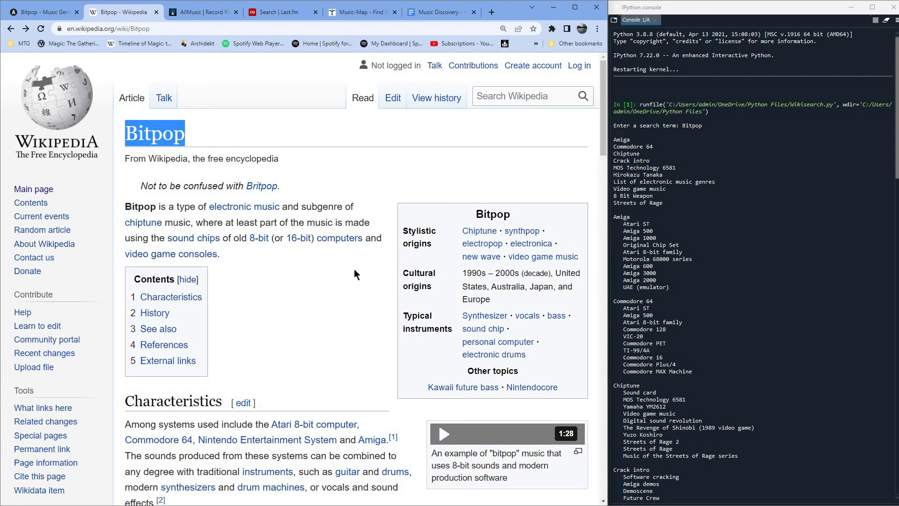
pyautogui.scroll(-1, 355, 271)
pyautogui.scroll(-4, 355, 270)
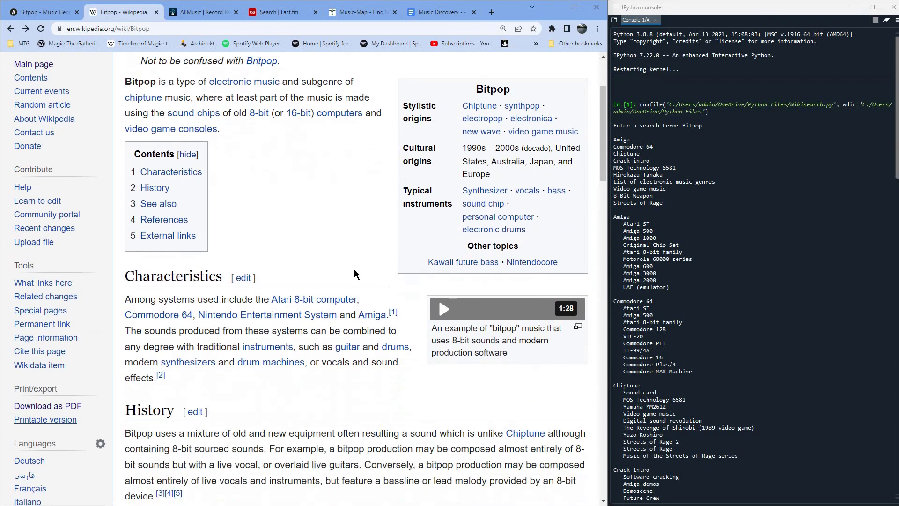
pyautogui.scroll(-2, 353, 268)
pyautogui.scroll(1, 354, 268)
pyautogui.scroll(-1, 337, 264)
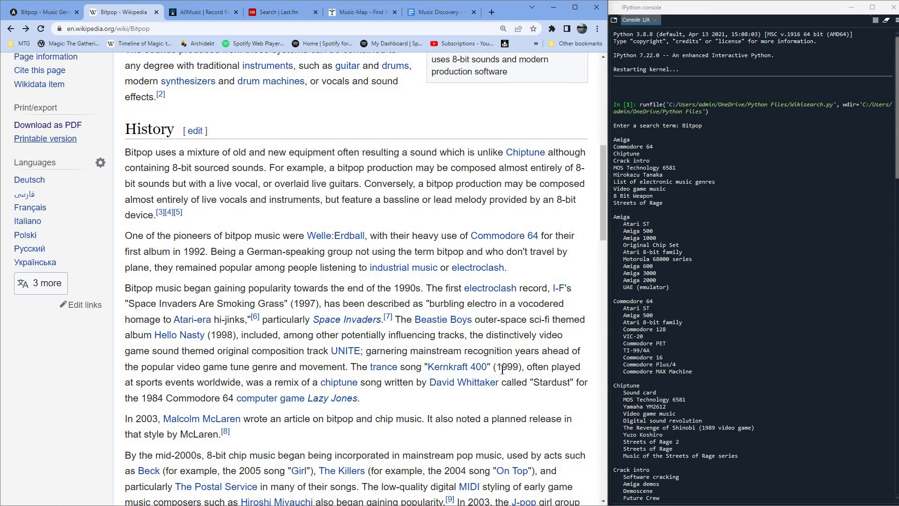
pyautogui.scroll(-1, 493, 296)
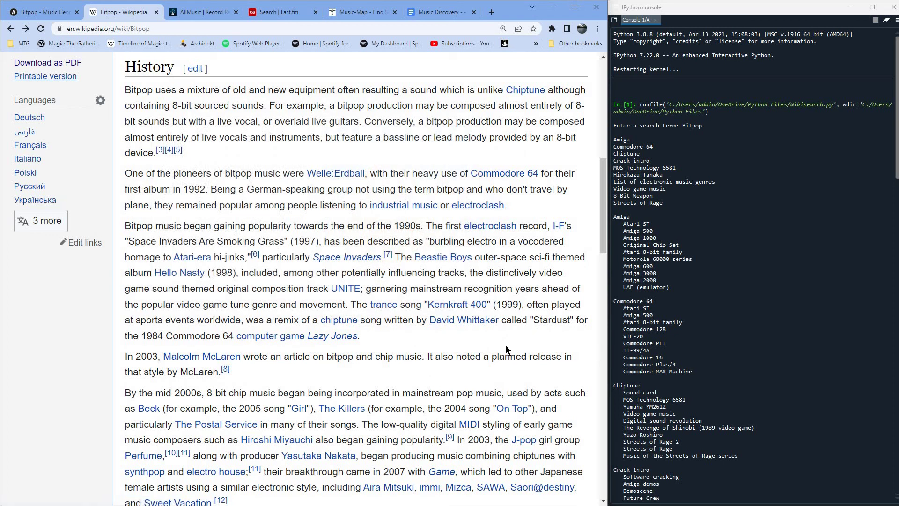
pyautogui.scroll(-2, 484, 324)
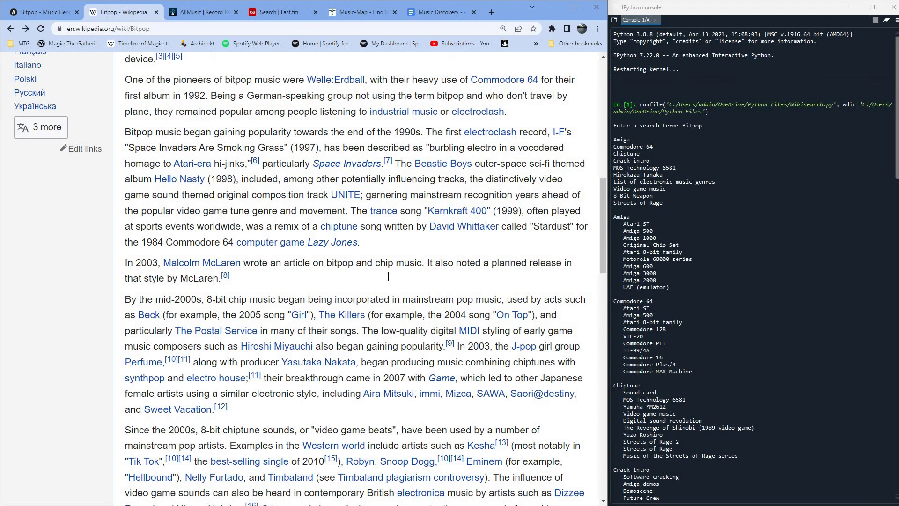
pyautogui.scroll(-1, 233, 258)
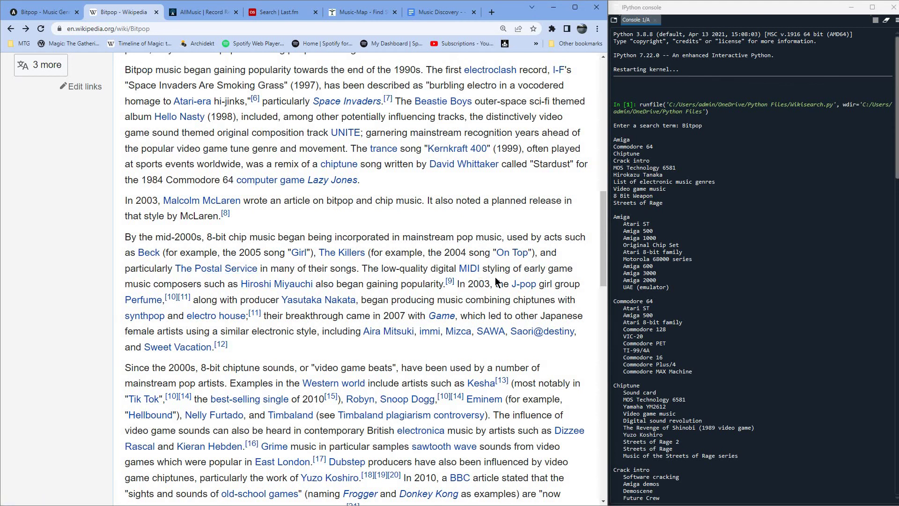
pyautogui.scroll(-1, 295, 259)
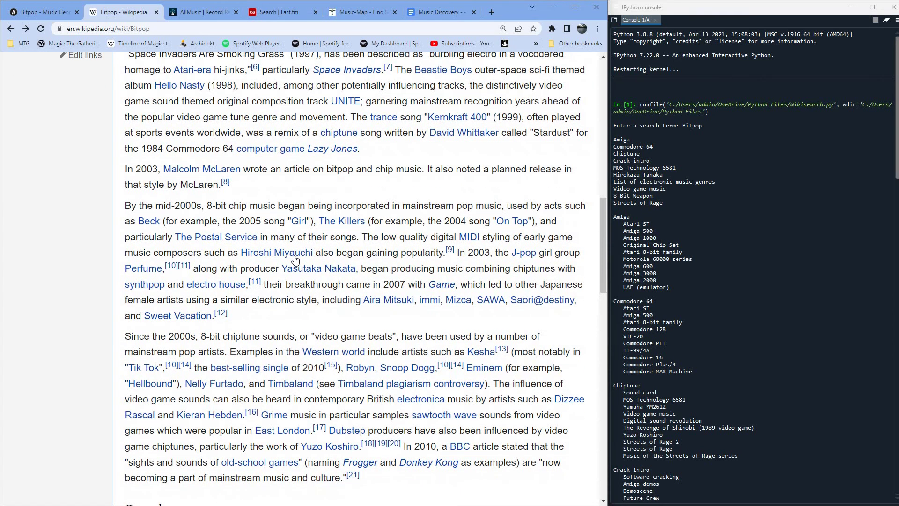
pyautogui.moveTo(295, 259)
pyautogui.scroll(-1, 510, 267)
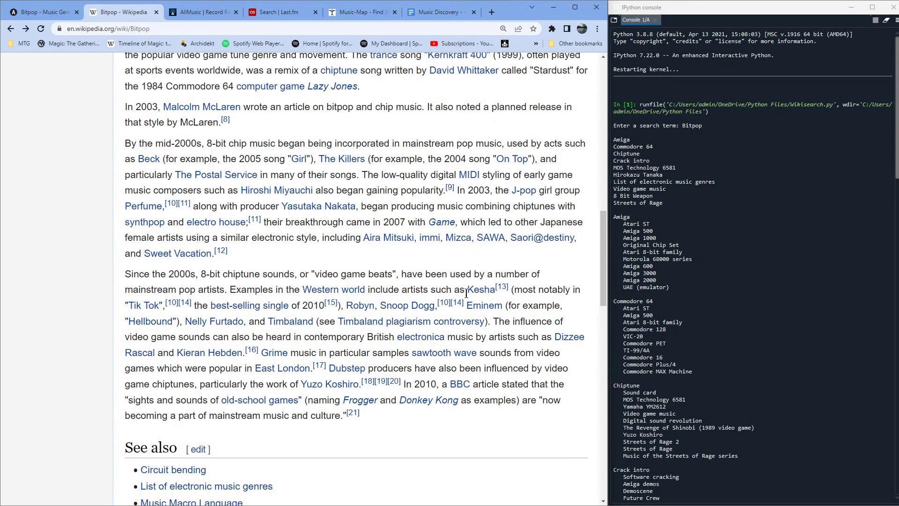
pyautogui.moveTo(480, 296)
pyautogui.moveTo(470, 387)
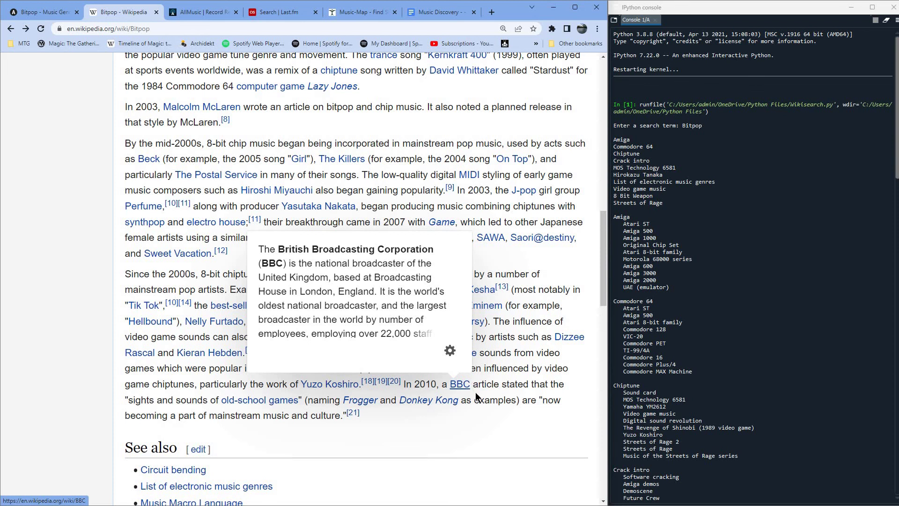
pyautogui.moveTo(354, 420)
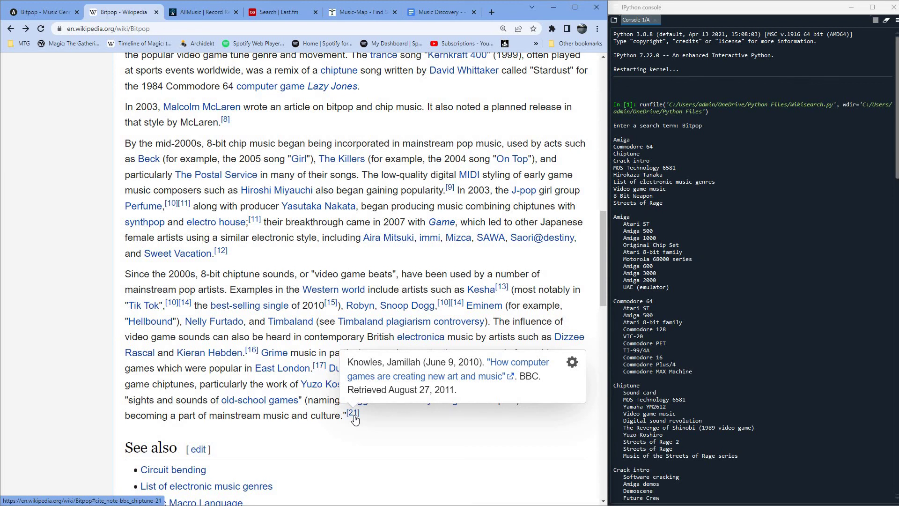
# Open citation [21]'s BBC article 'How computer games are creating new art and music' and copy its URL.
pyautogui.middleClick(354, 418)
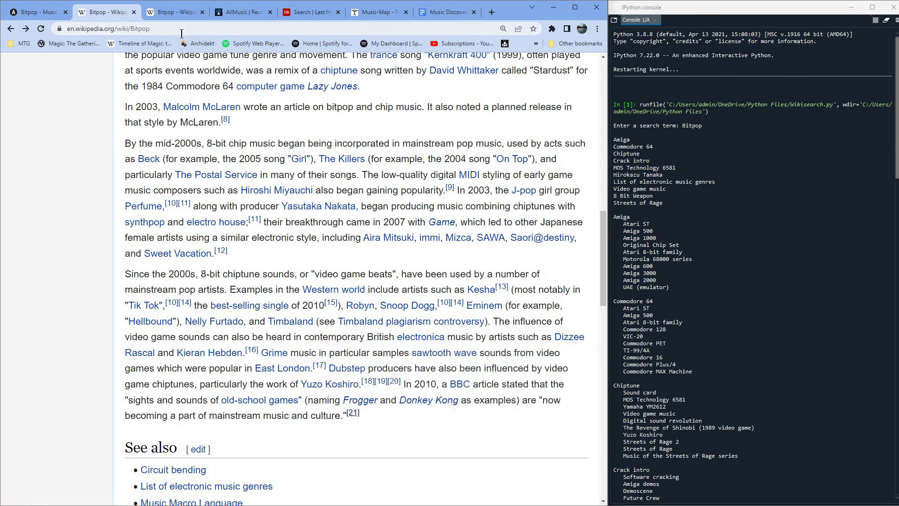
pyautogui.click(176, 12)
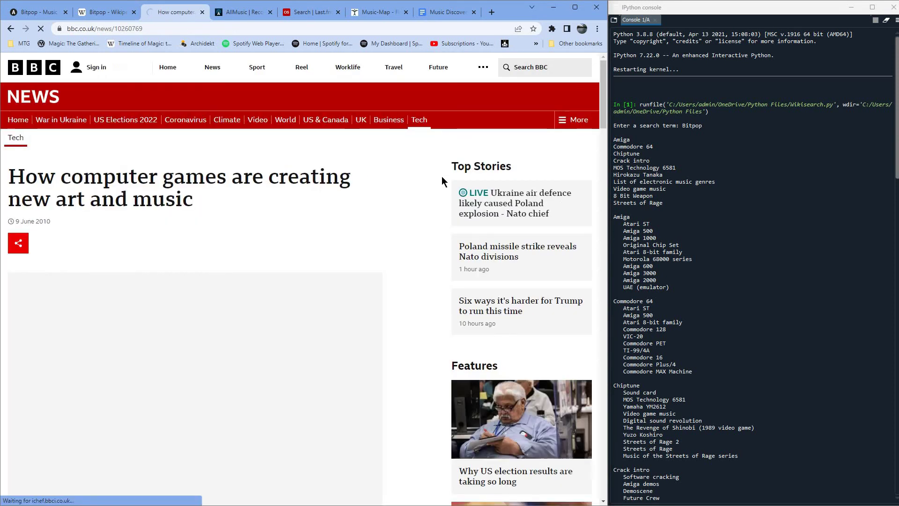
pyautogui.click(117, 29)
pyautogui.rightClick(117, 30)
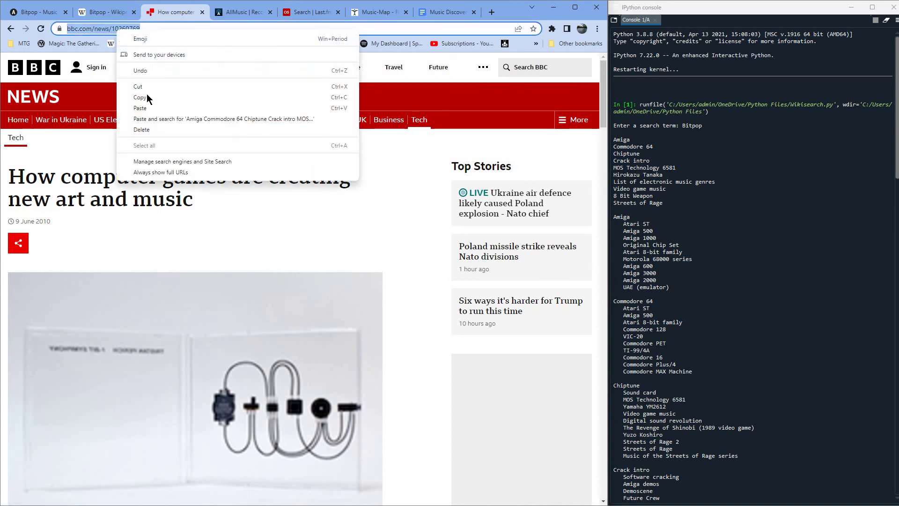
pyautogui.click(178, 97)
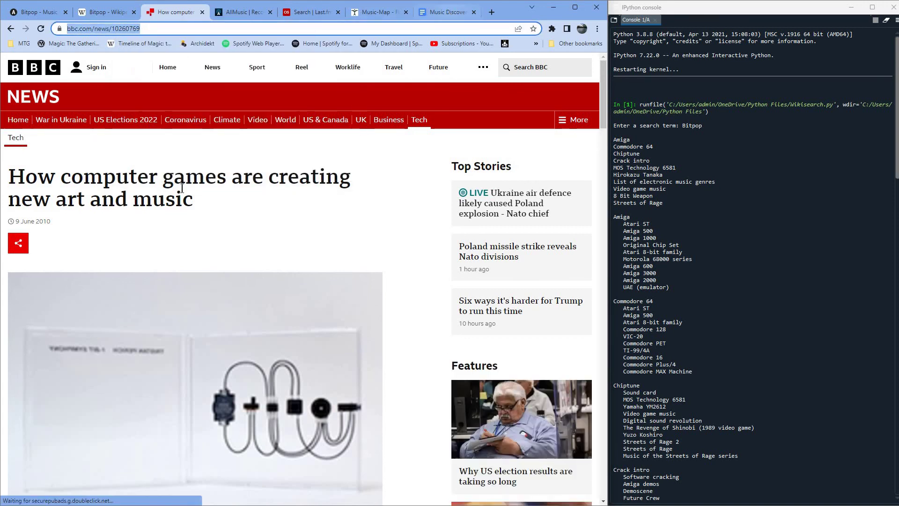
# Paste the BBC article URL on a new line below the Wikipedia Related list.
pyautogui.hotkey('ctrl', '9')
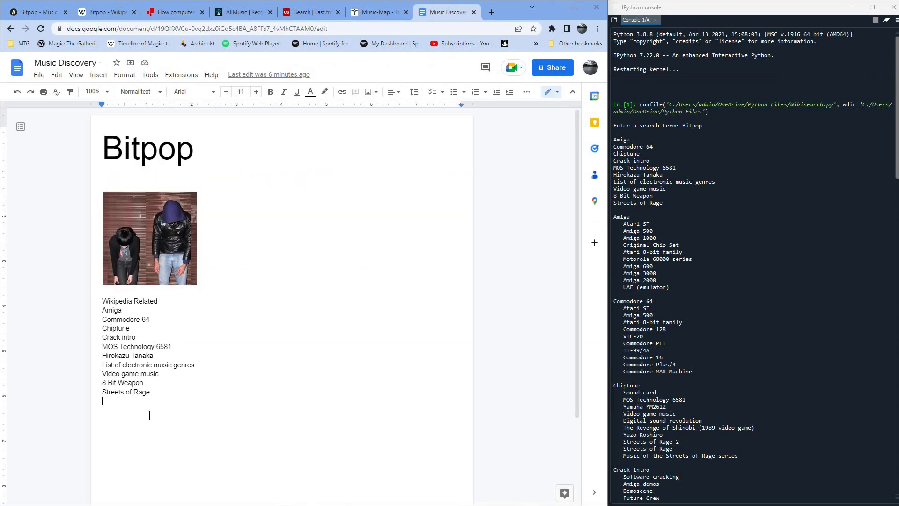
pyautogui.press('Return')
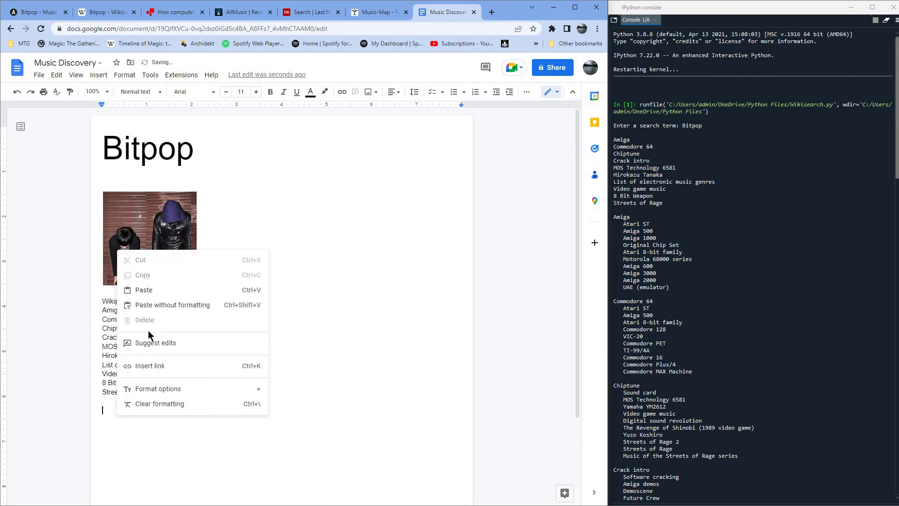
pyautogui.rightClick(116, 401)
pyautogui.press('Up')
pyautogui.press('Return')
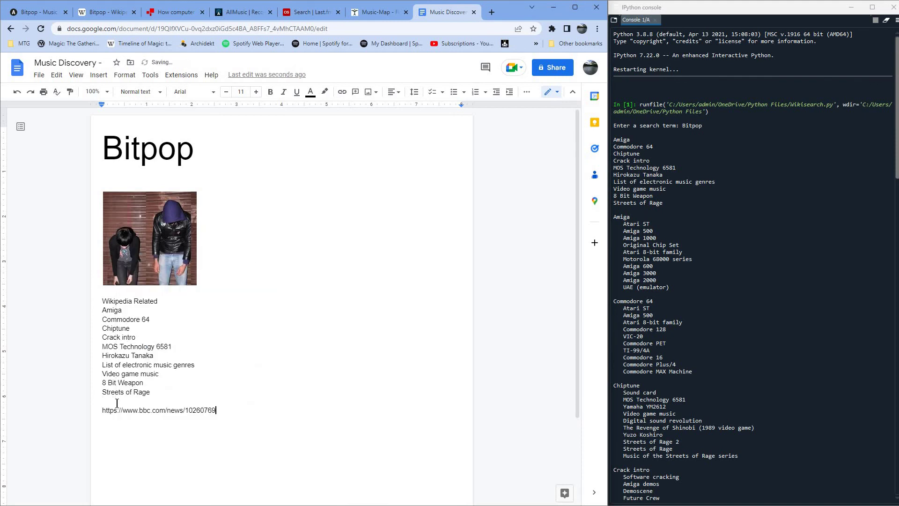
pyautogui.doubleClick(175, 397)
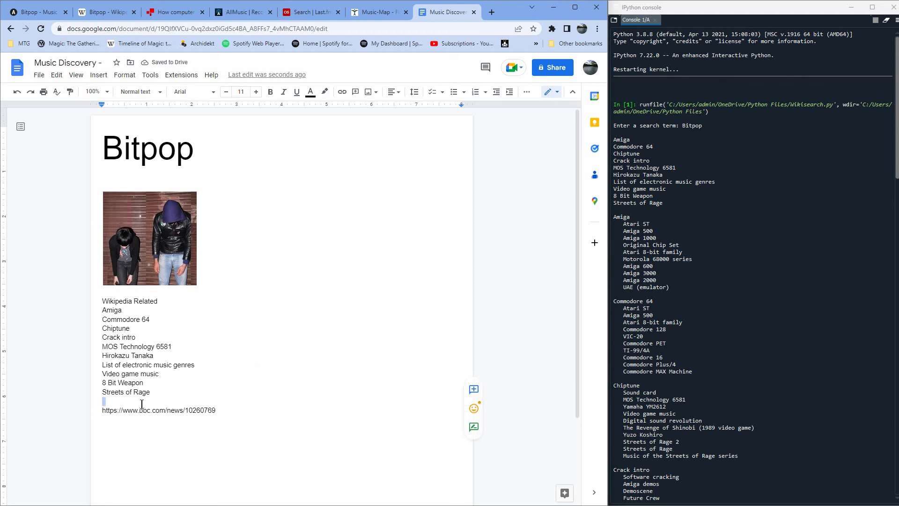
pyautogui.press('Return')
# Paste the Bitpop Wikipedia URL above the BBC address and turn both URLs into links.
pyautogui.click(99, 10)
pyautogui.scroll(12, 270, 157)
pyautogui.scroll(5, 270, 152)
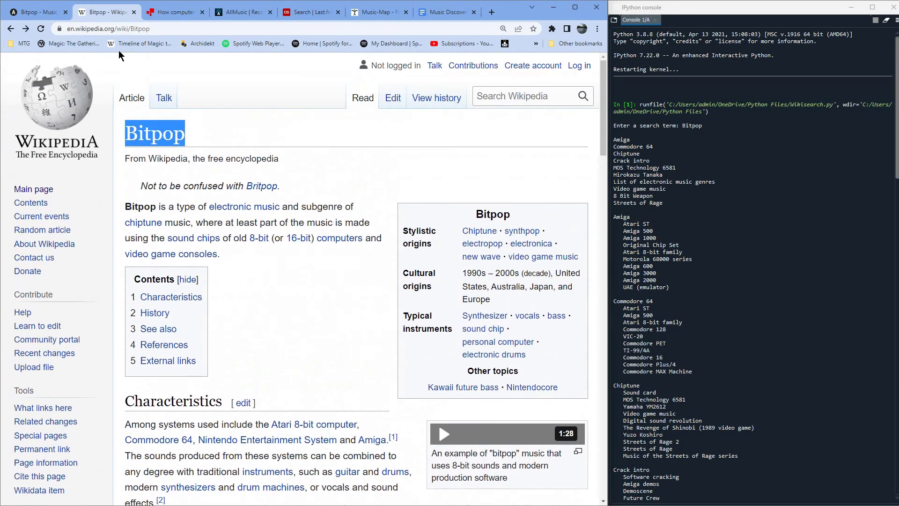
pyautogui.click(125, 29)
pyautogui.rightClick(125, 30)
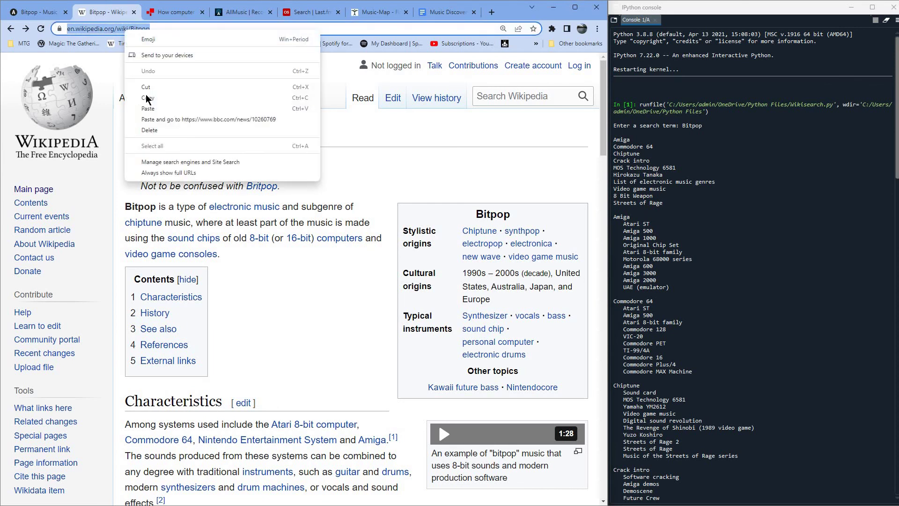
pyautogui.click(335, 261)
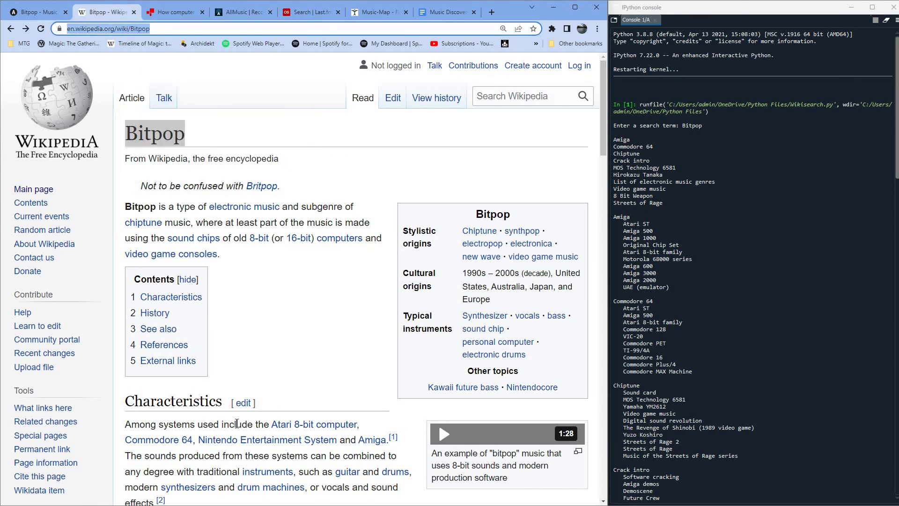
pyautogui.click(435, 10)
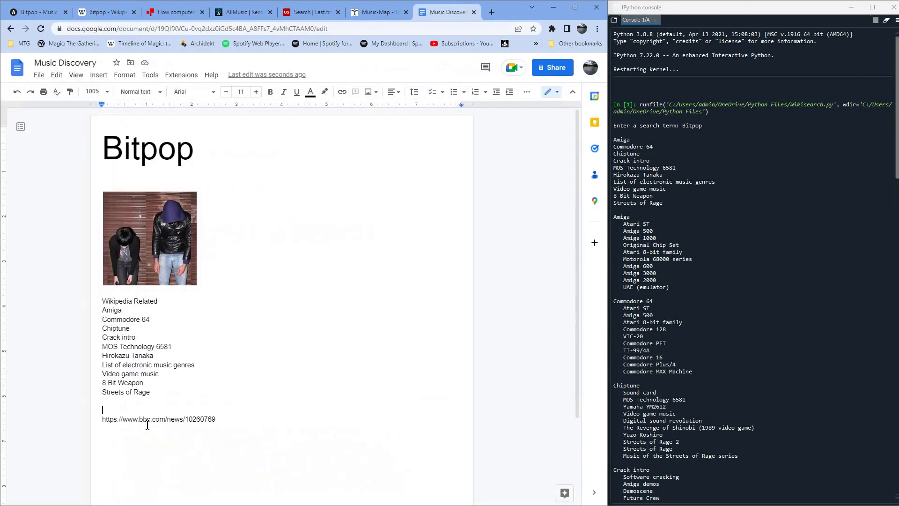
pyautogui.rightClick(121, 411)
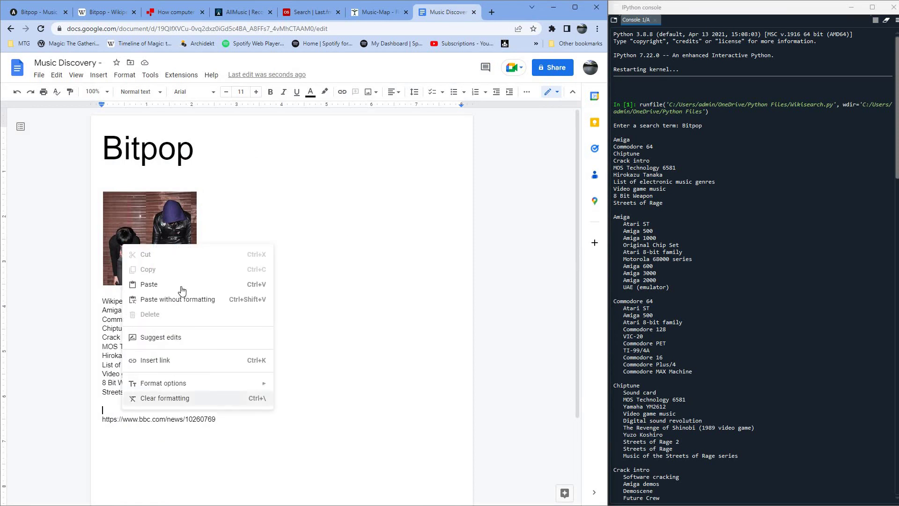
pyautogui.click(196, 284)
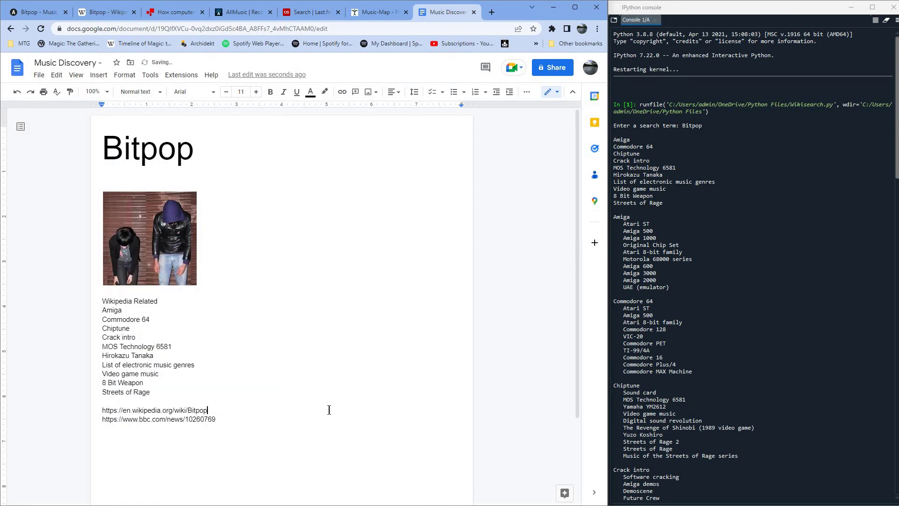
pyautogui.press('Return')
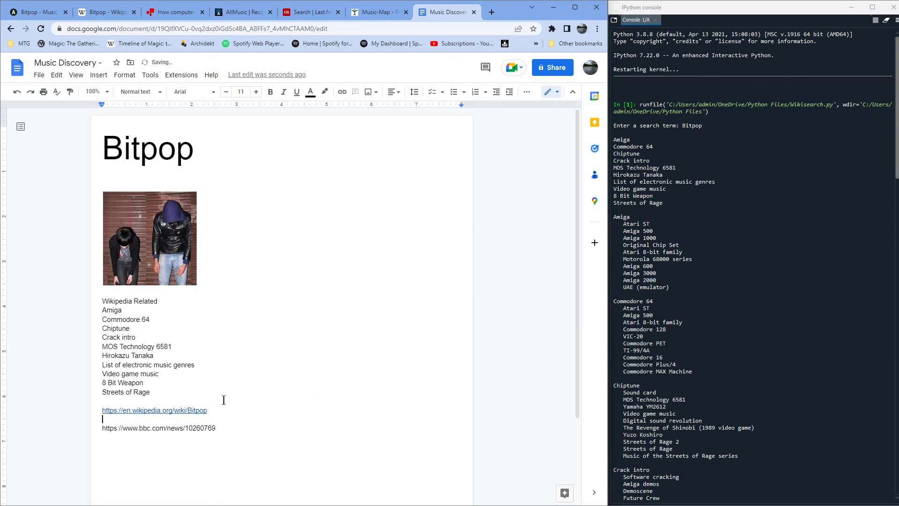
pyautogui.click(403, 432)
pyautogui.press('Return')
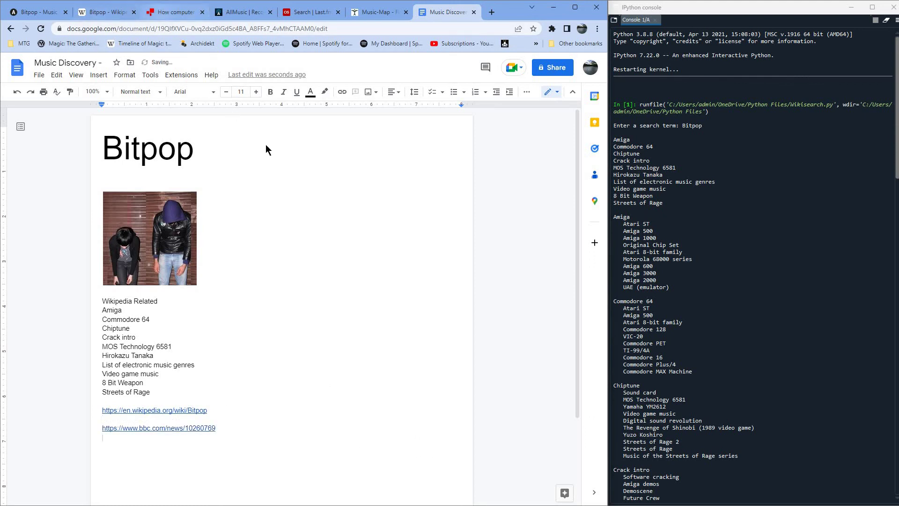
pyautogui.hotkey('ctrl', '3')
pyautogui.click(477, 104)
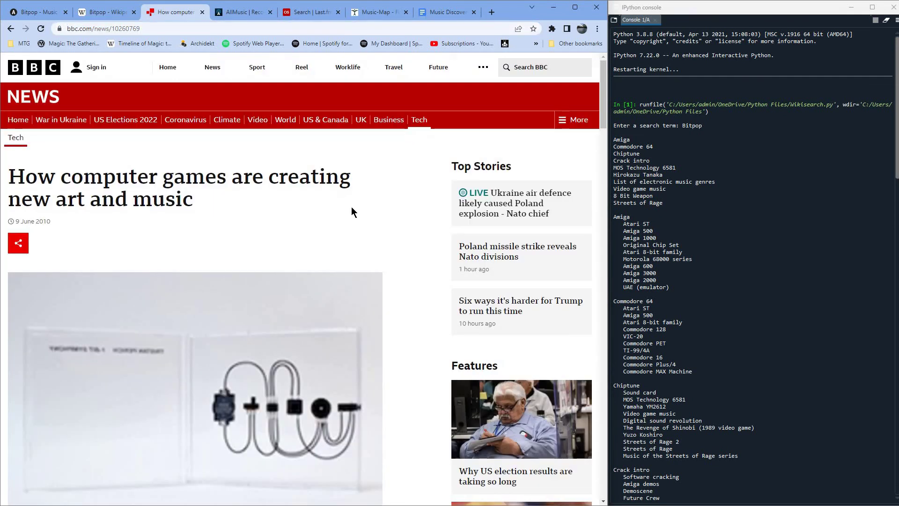
pyautogui.scroll(-6, 352, 207)
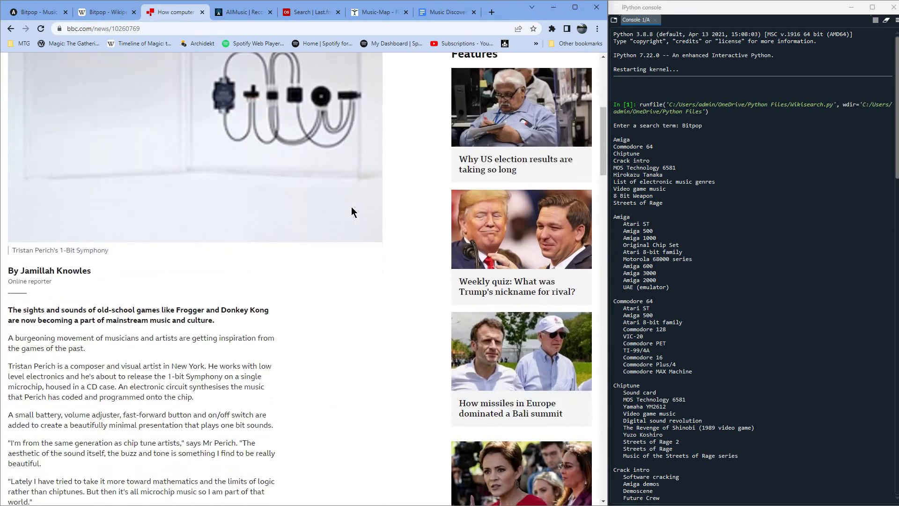
pyautogui.scroll(-7, 351, 208)
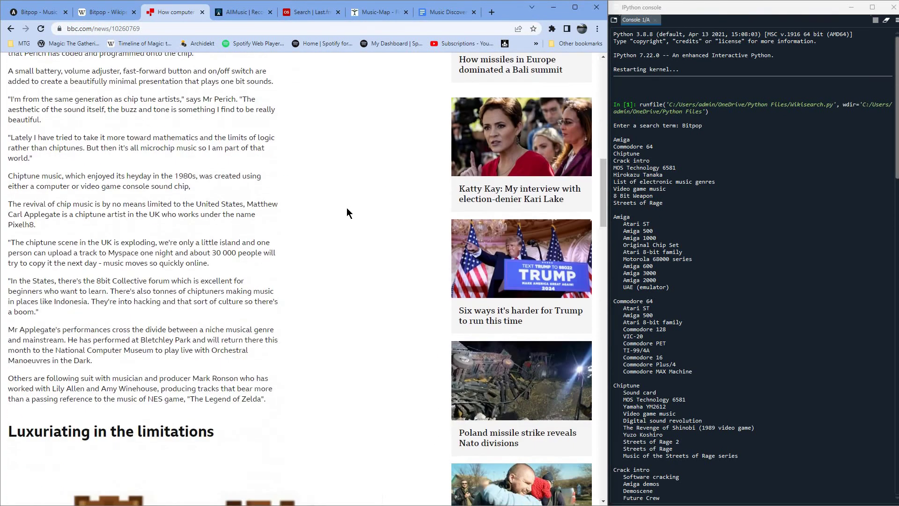
pyautogui.scroll(-10, 347, 209)
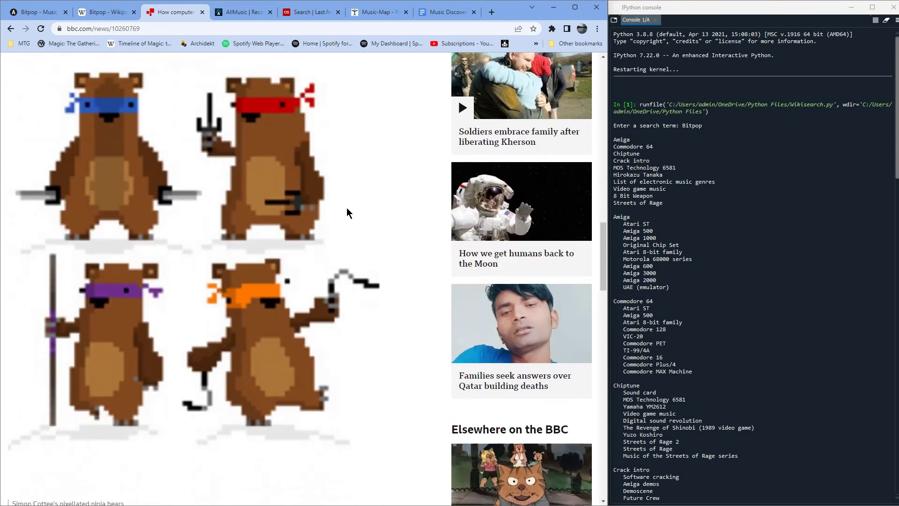
pyautogui.scroll(-9, 347, 211)
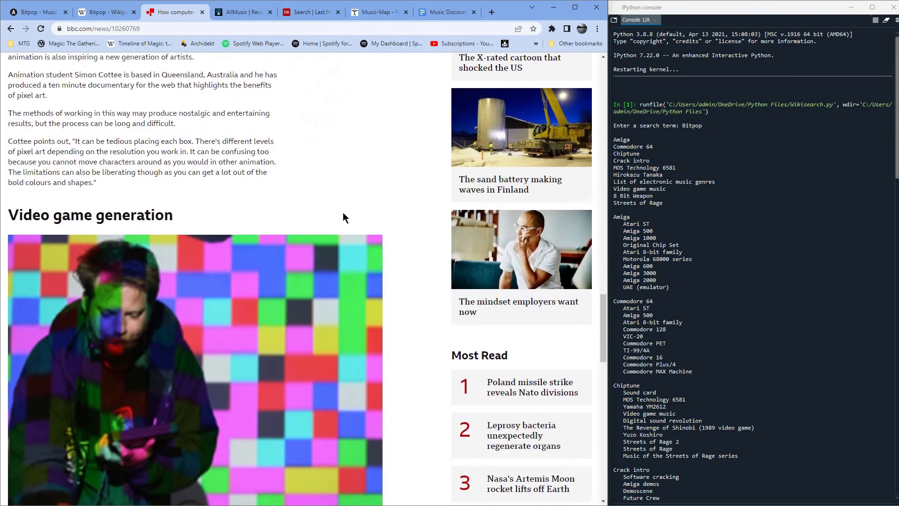
pyautogui.scroll(-6, 343, 212)
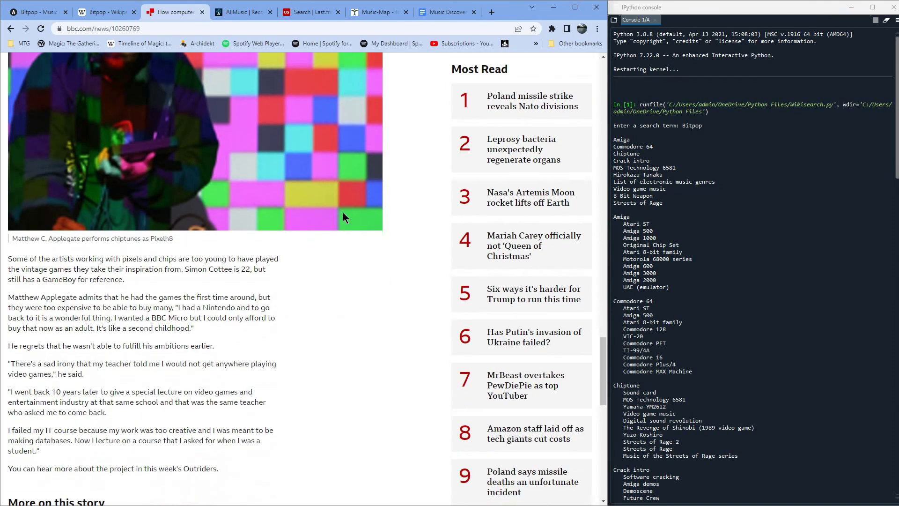
pyautogui.scroll(-8, 342, 212)
pyautogui.scroll(4, 341, 216)
pyautogui.scroll(15, 342, 215)
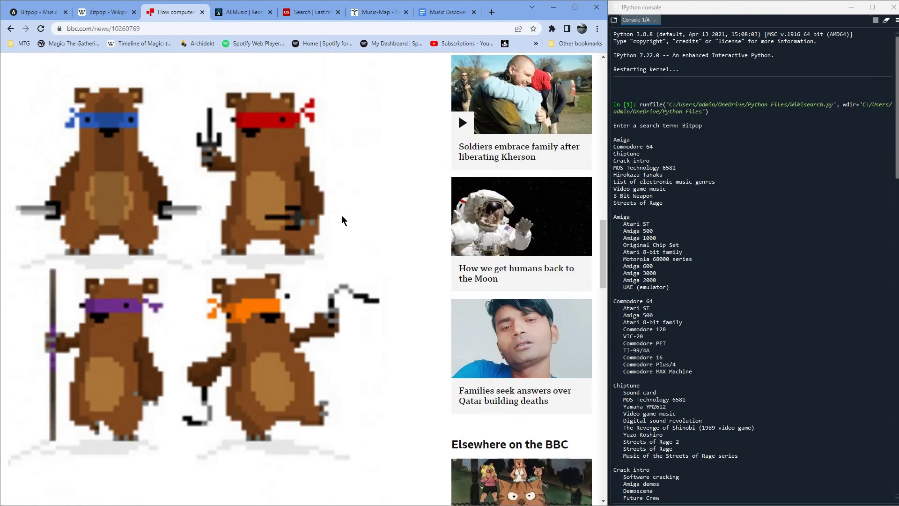
pyautogui.scroll(20, 342, 216)
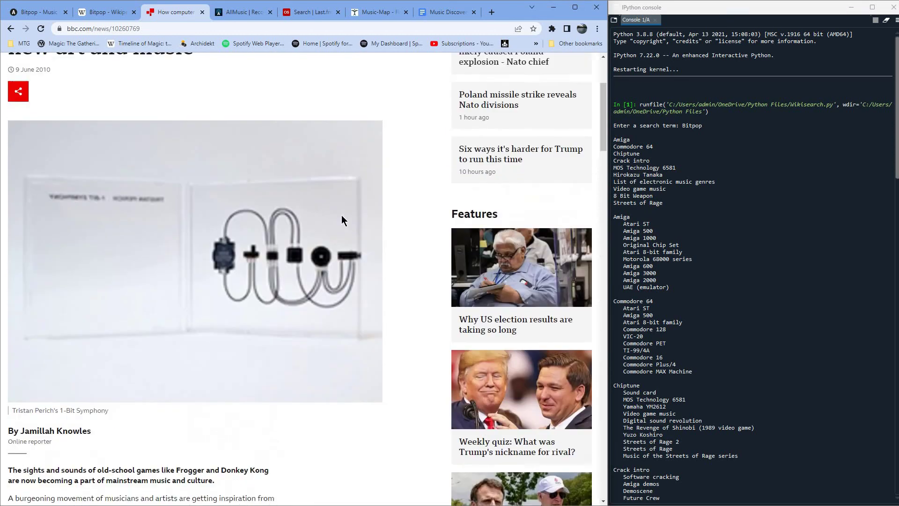
pyautogui.scroll(3, 342, 218)
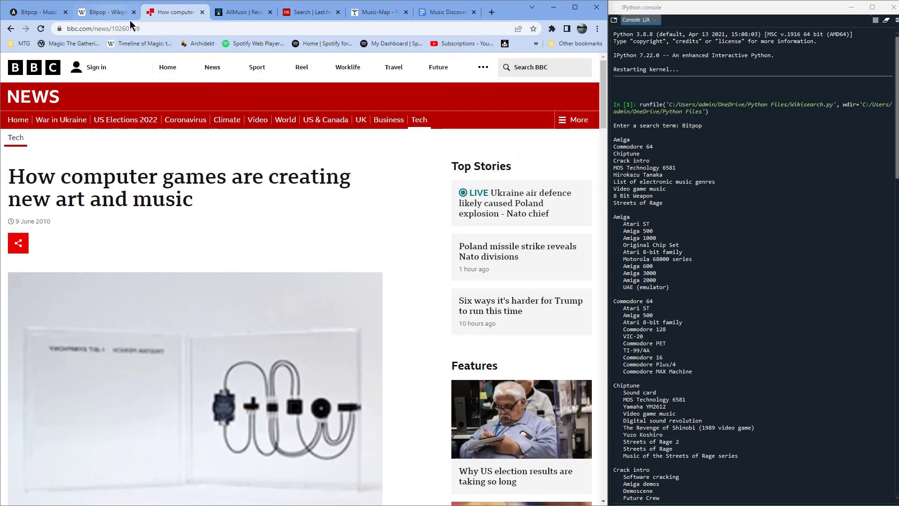
pyautogui.click(112, 12)
pyautogui.click(166, 14)
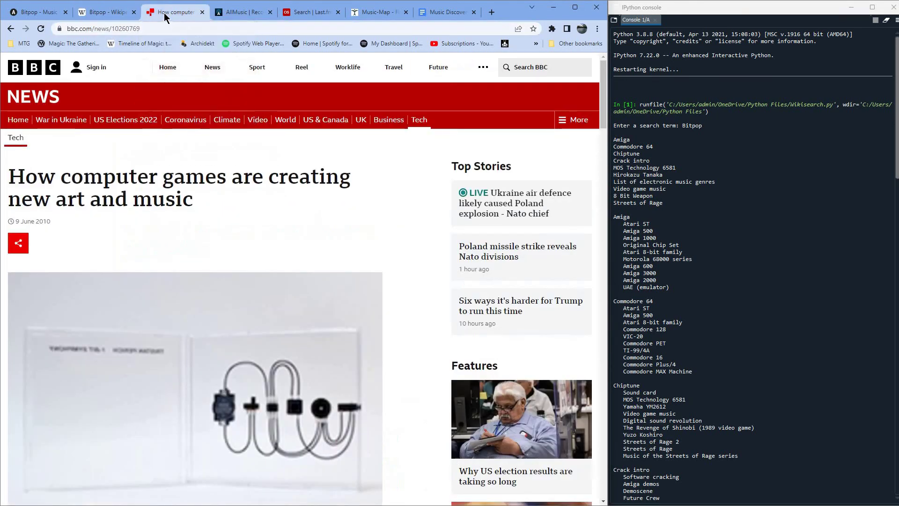
# Run LastFM - Tag Lookup.py with tag 'Bitpop' and select its top 50 album results.
pyautogui.click(112, 13)
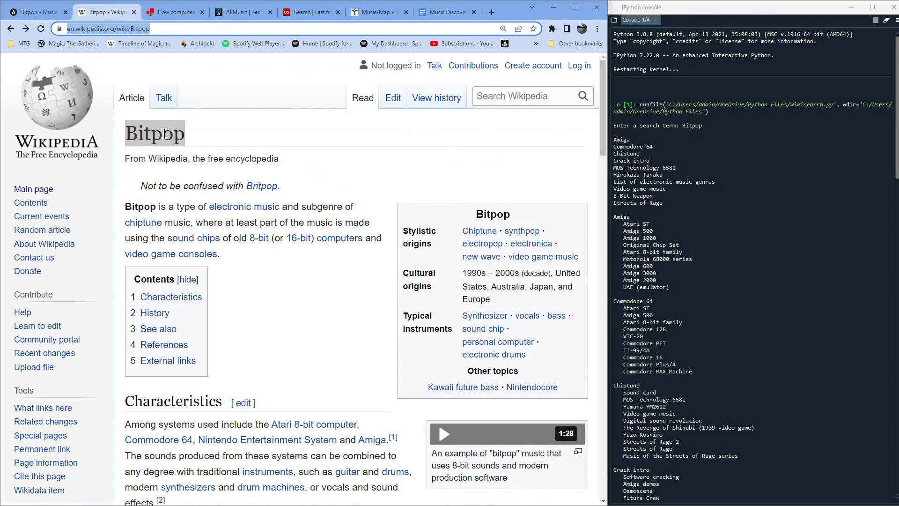
pyautogui.rightClick(196, 141)
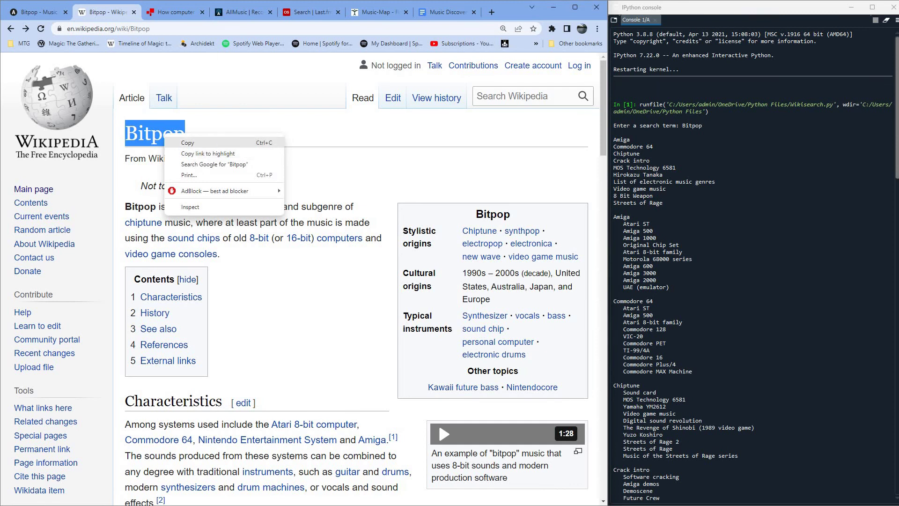
pyautogui.click(209, 142)
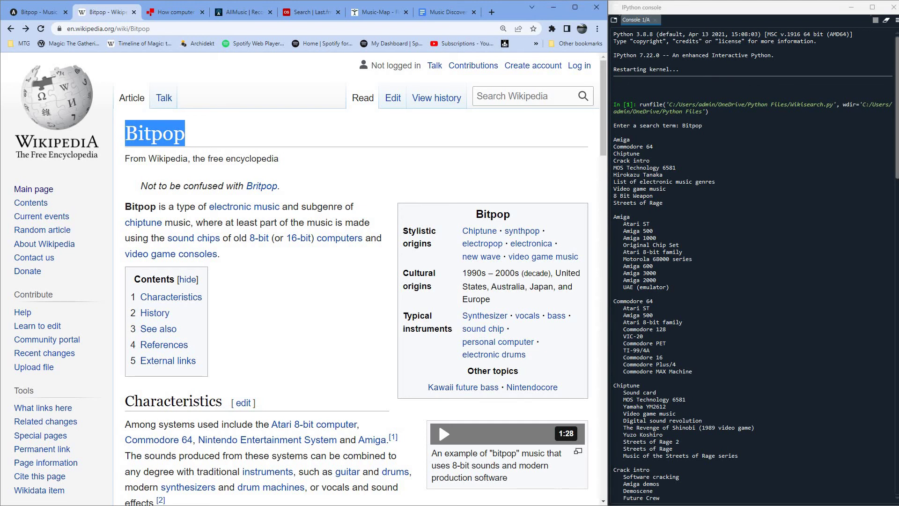
pyautogui.click(712, 75)
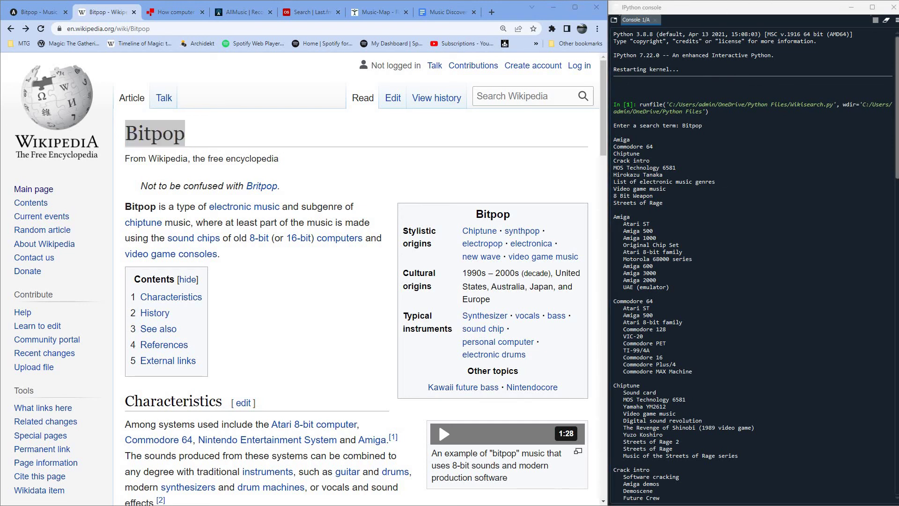
pyautogui.press('F5')
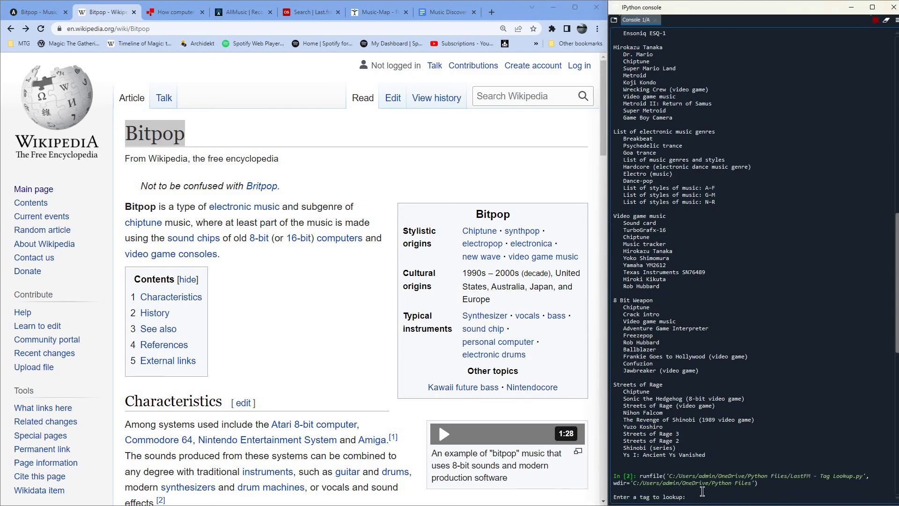
pyautogui.rightClick(700, 496)
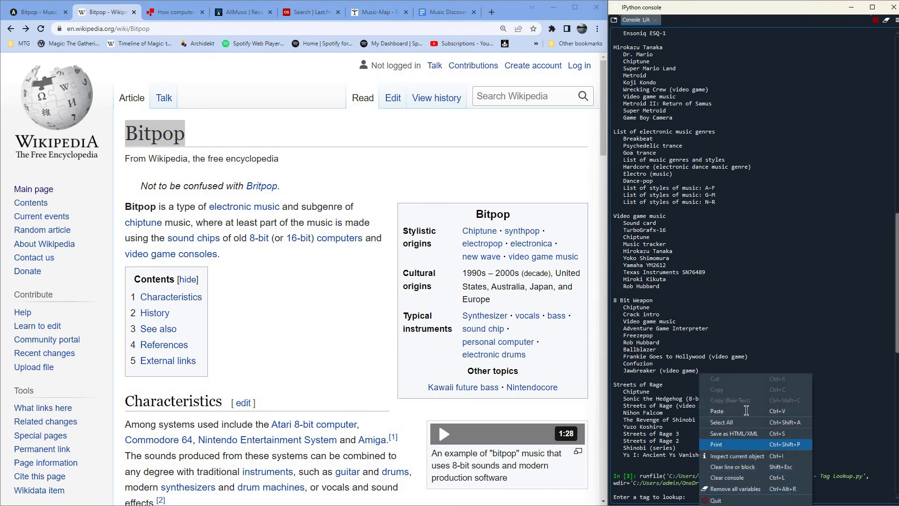
pyautogui.press('Return')
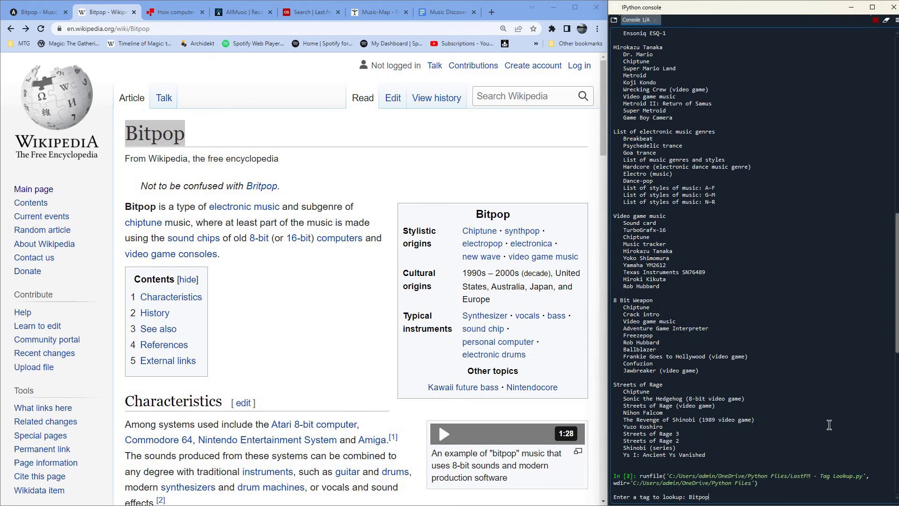
pyautogui.press('Return')
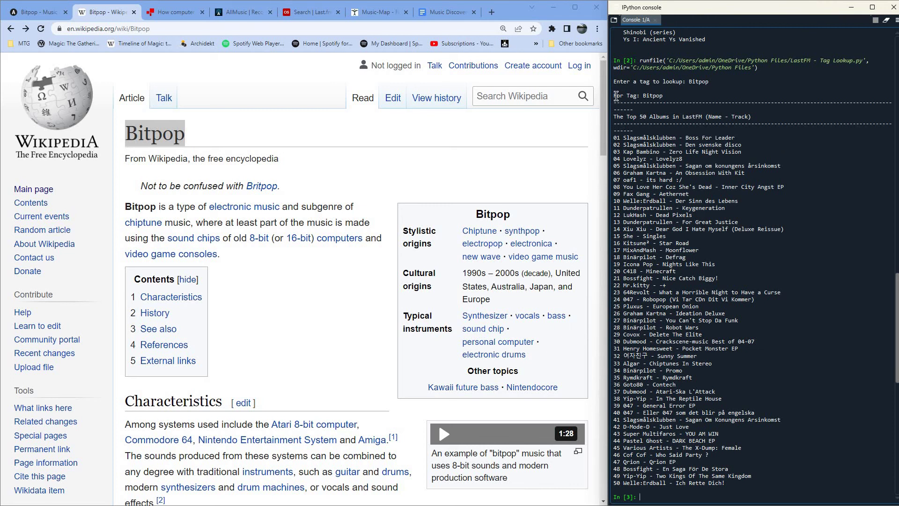
pyautogui.moveTo(615, 96); pyautogui.dragTo(786, 488)
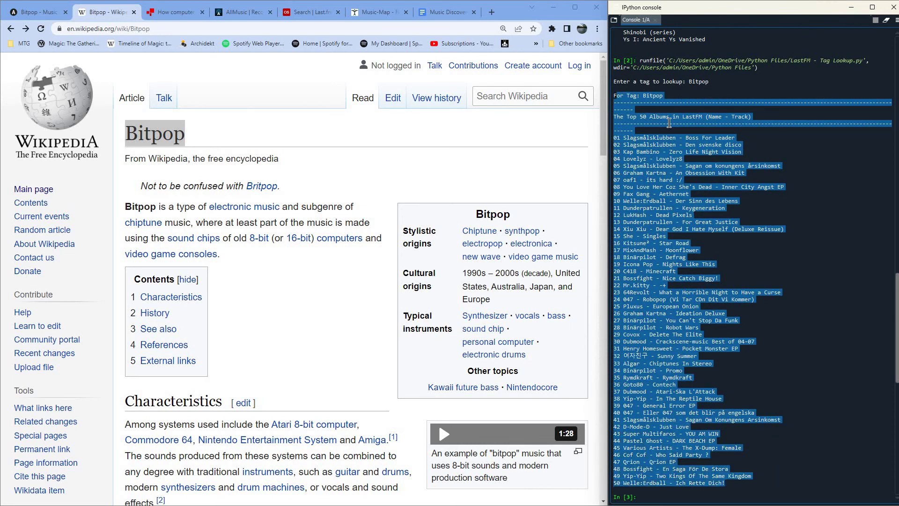
# Paste the console's top 50 Bitpop album list as plain text below the BBC link.
pyautogui.rightClick(660, 154)
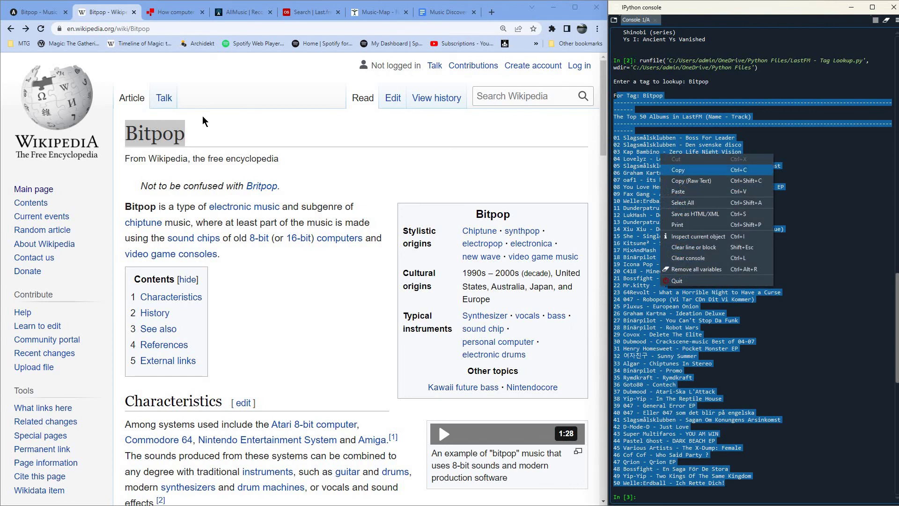
pyautogui.click(152, 312)
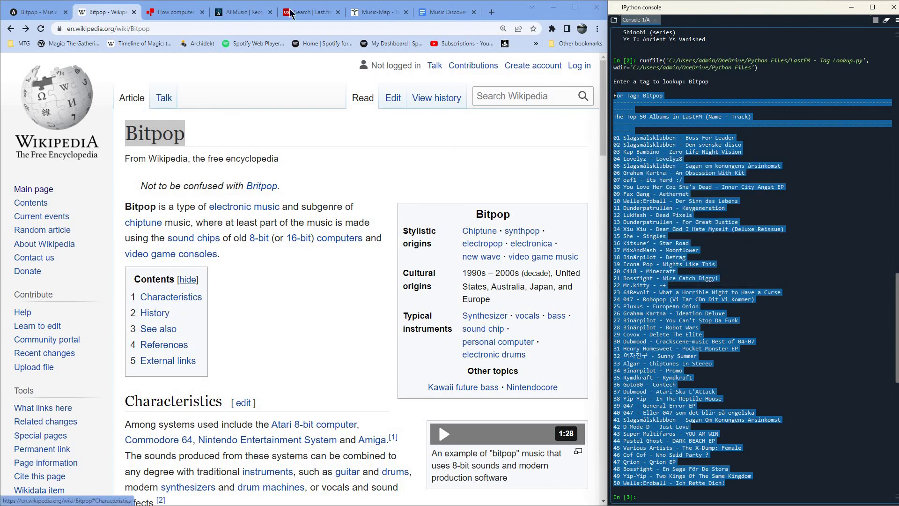
pyautogui.click(433, 12)
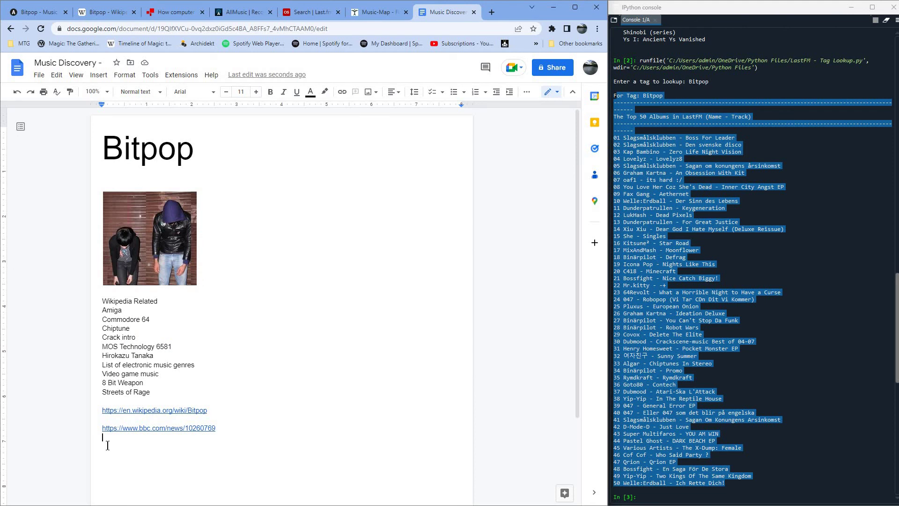
pyautogui.press('Return')
pyautogui.rightClick(108, 445)
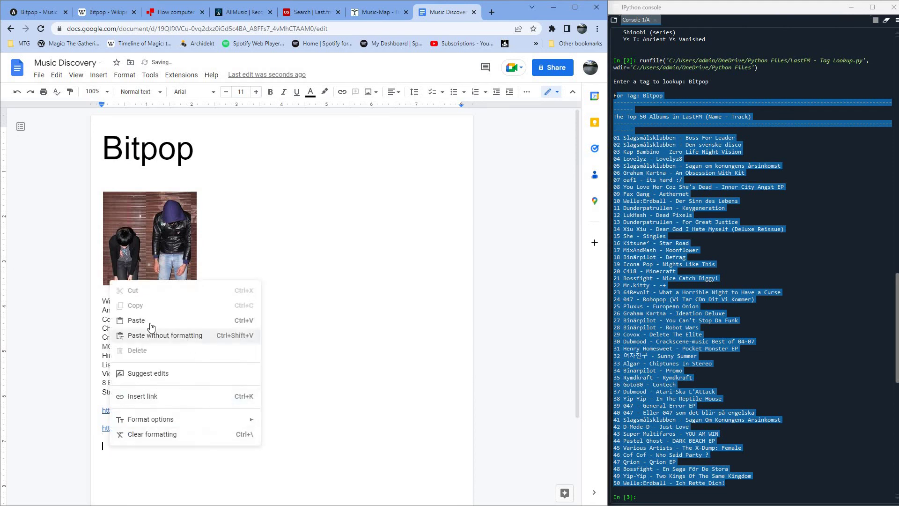
pyautogui.click(153, 336)
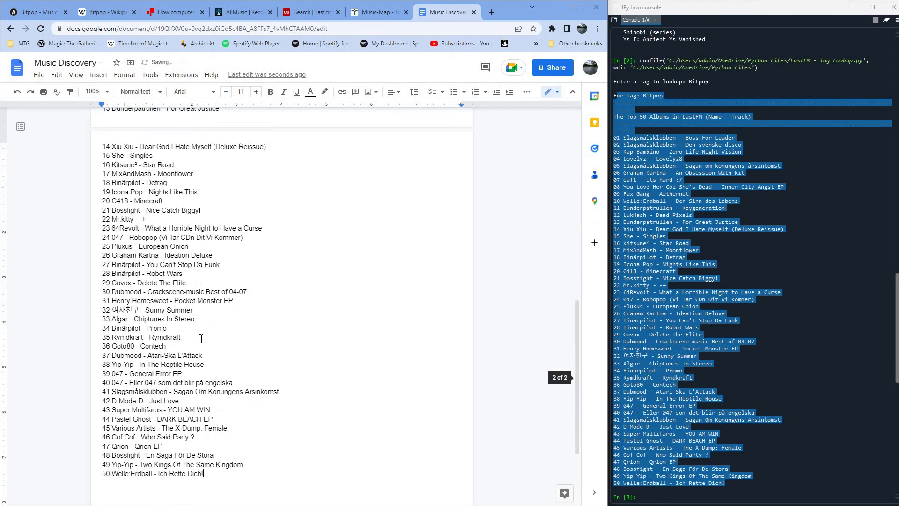
# Delete the leftover 'or Tag: ' prefix so the heading reads Bitpop, then copy 'Bitpop'.
pyautogui.scroll(6, 204, 343)
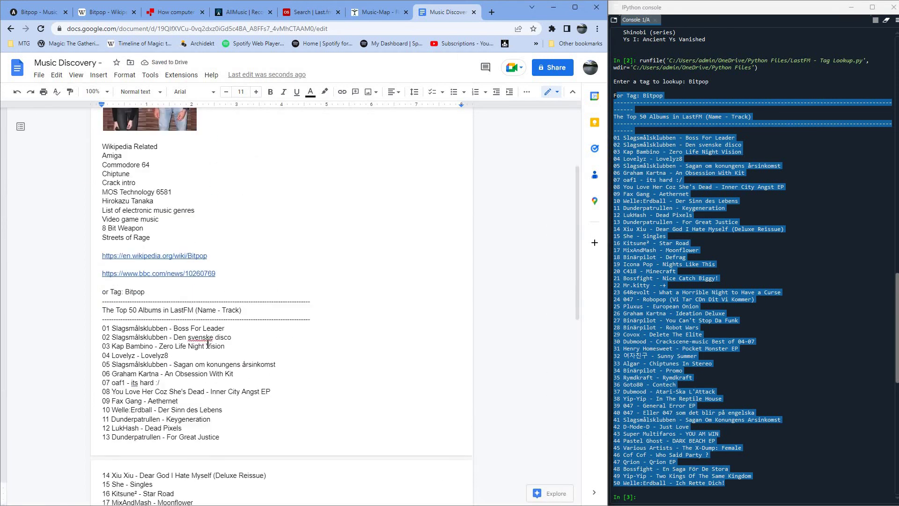
pyautogui.scroll(1, 207, 343)
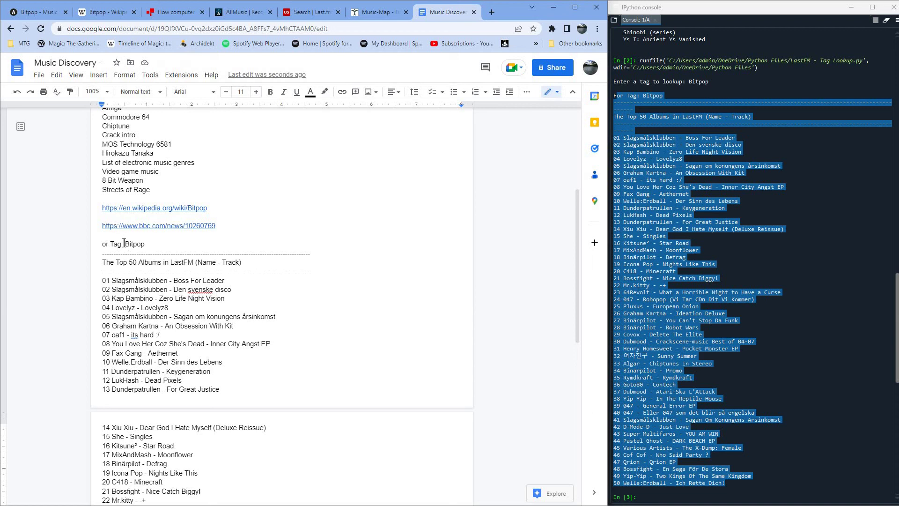
pyautogui.moveTo(94, 247); pyautogui.dragTo(124, 245)
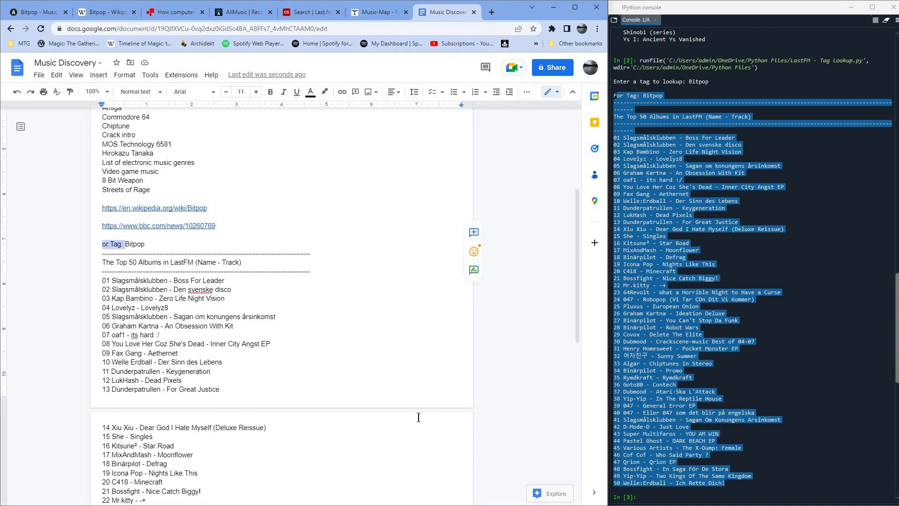
pyautogui.press('BackSpace')
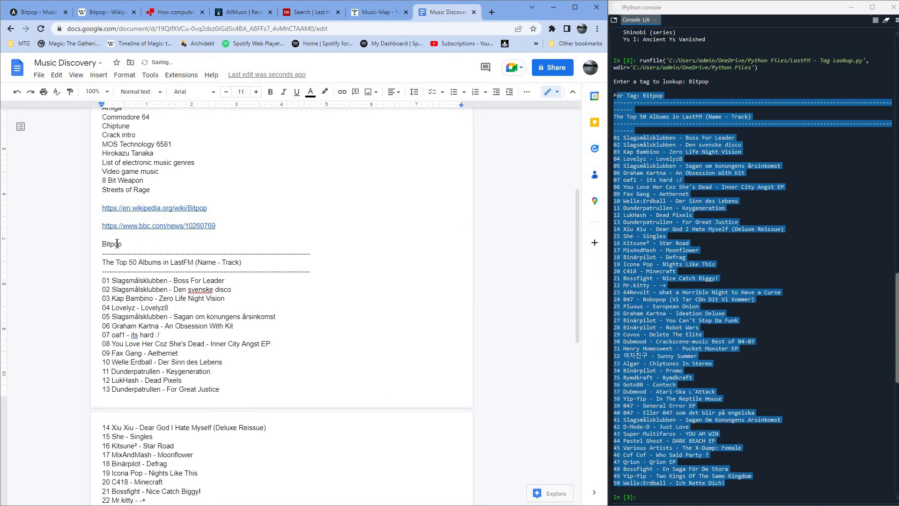
pyautogui.doubleClick(117, 244)
pyautogui.rightClick(118, 244)
pyautogui.click(140, 266)
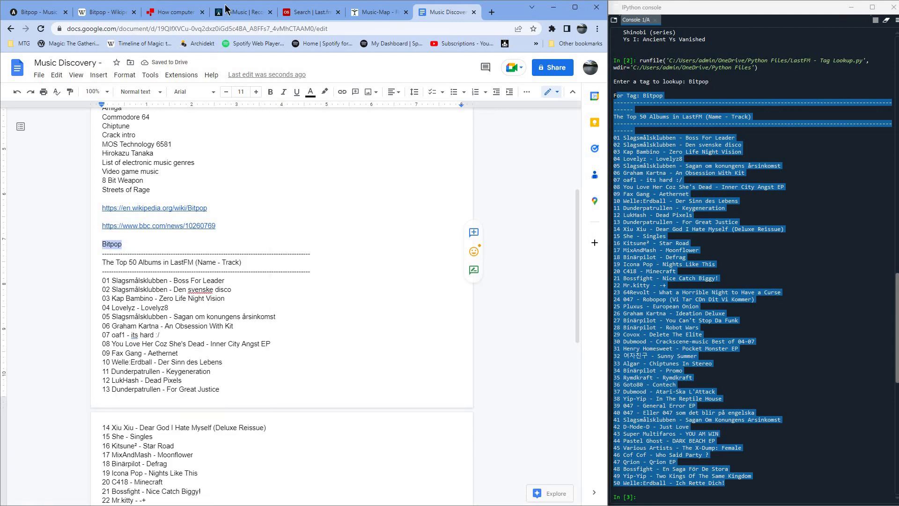
# Replace the Last.fm search term Hypnagogic Pop with Bitpop and open the Bitpop artist page.
pyautogui.click(302, 12)
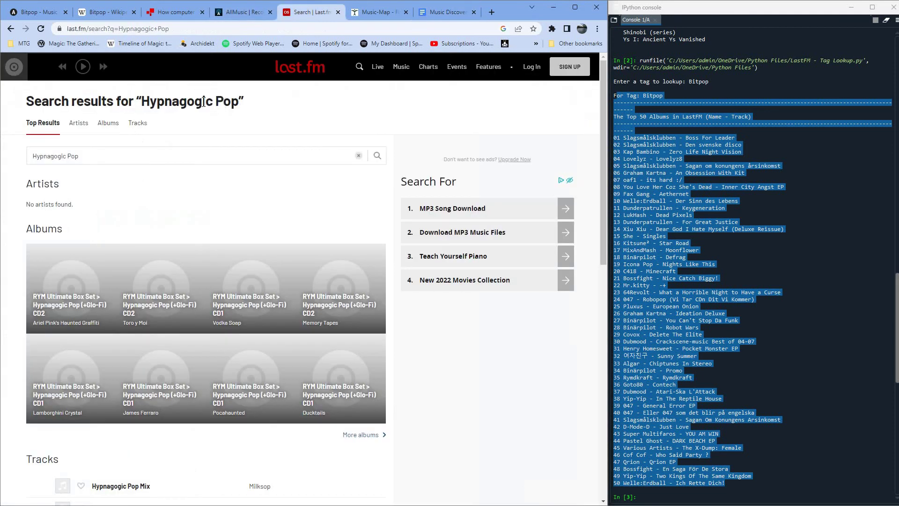
pyautogui.tripleClick(48, 156)
pyautogui.hotkey('shift', 'F10')
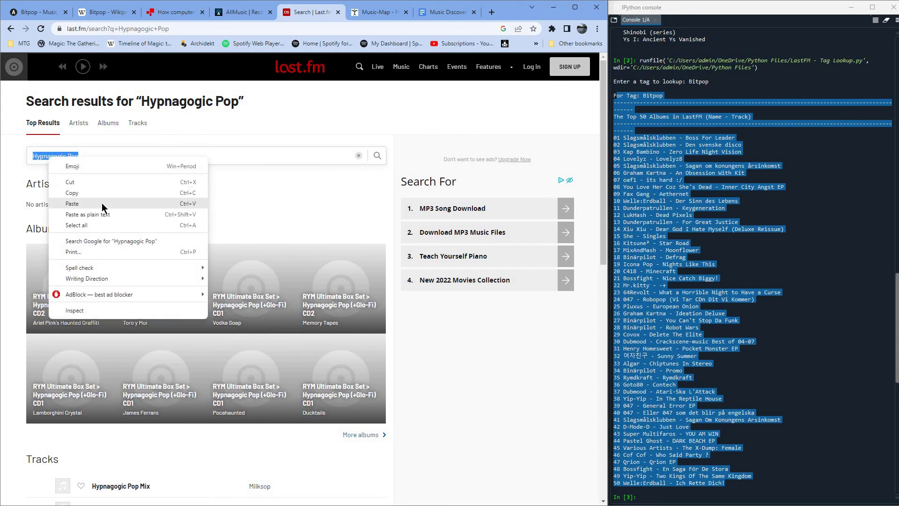
pyautogui.click(102, 203)
pyautogui.press('Return')
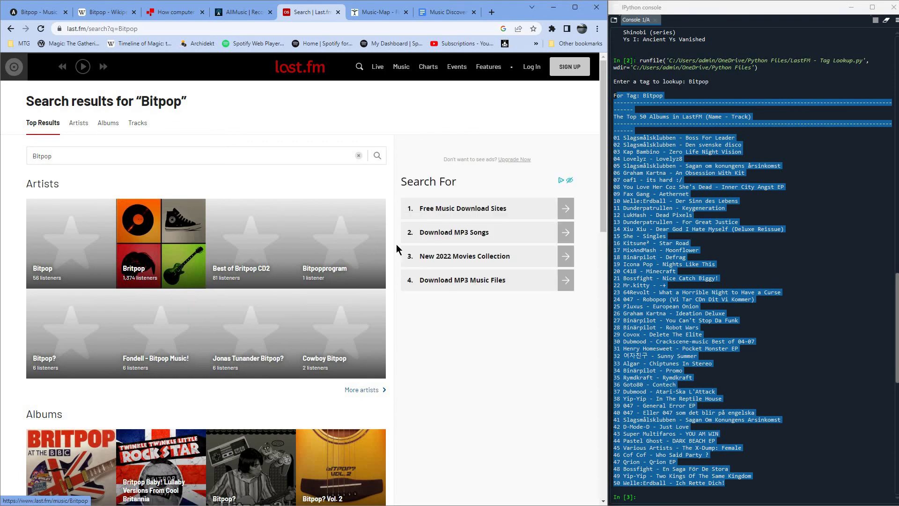
pyautogui.click(43, 277)
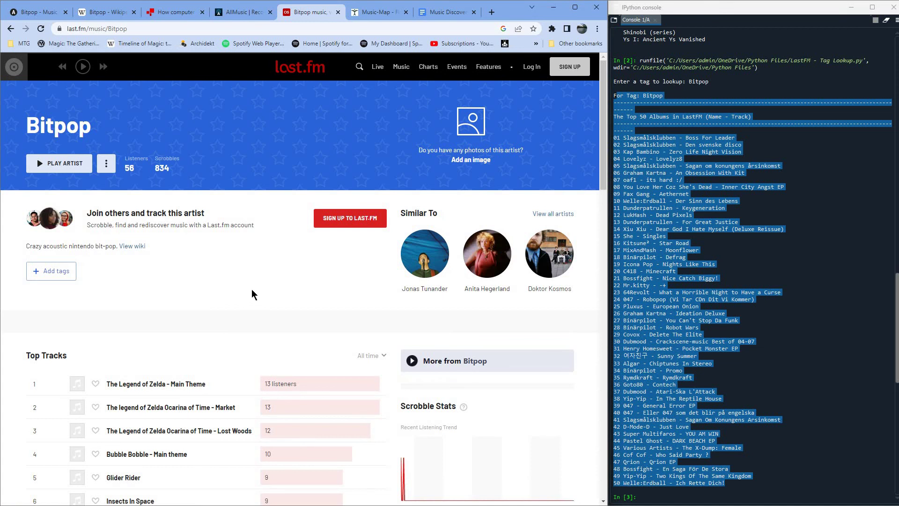
# Copy the Bitpop artist page's web address from the address bar.
pyautogui.scroll(-6, 251, 290)
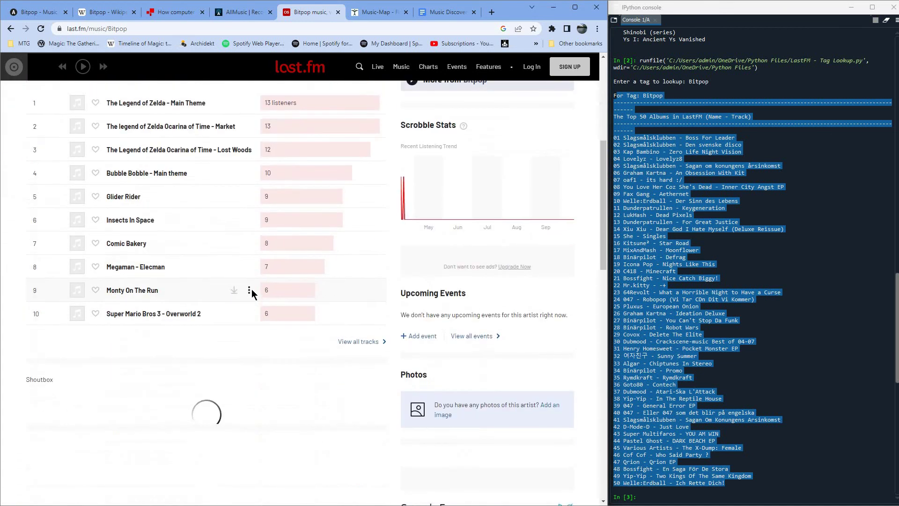
pyautogui.scroll(-8, 251, 290)
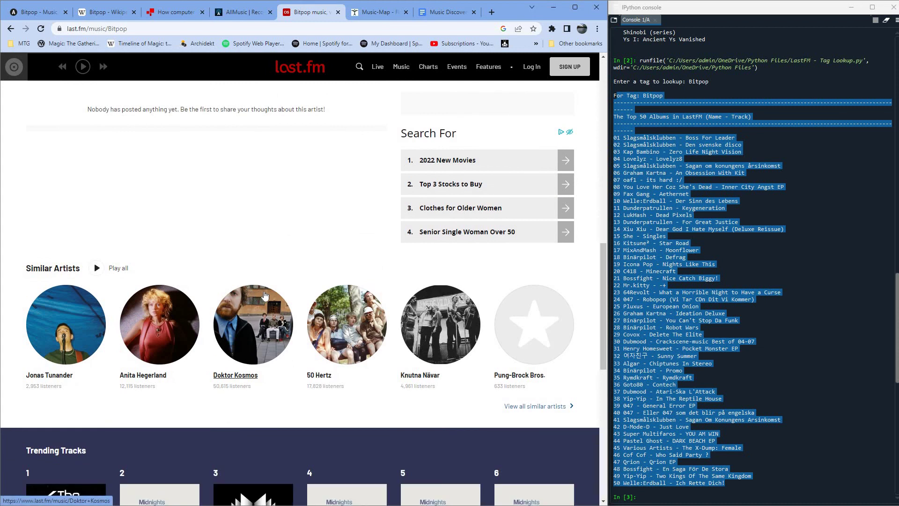
pyautogui.scroll(-5, 265, 295)
pyautogui.scroll(20, 234, 234)
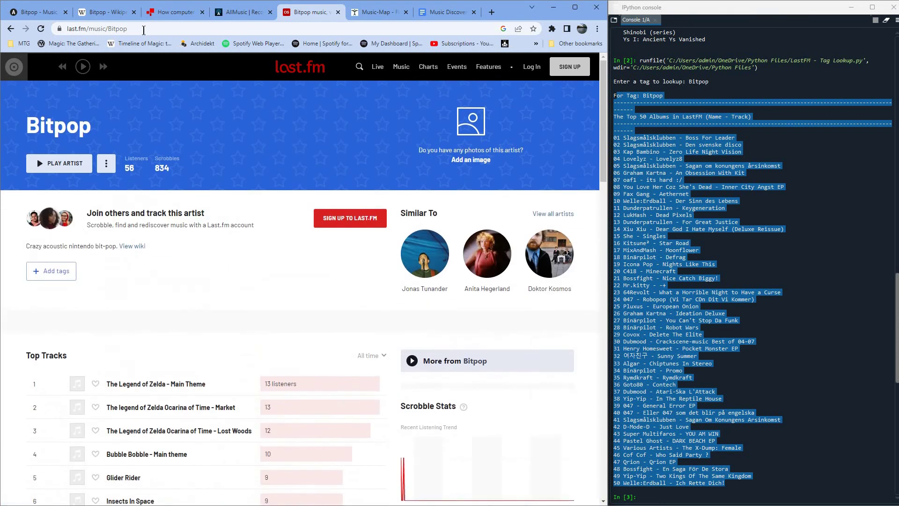
pyautogui.rightClick(113, 29)
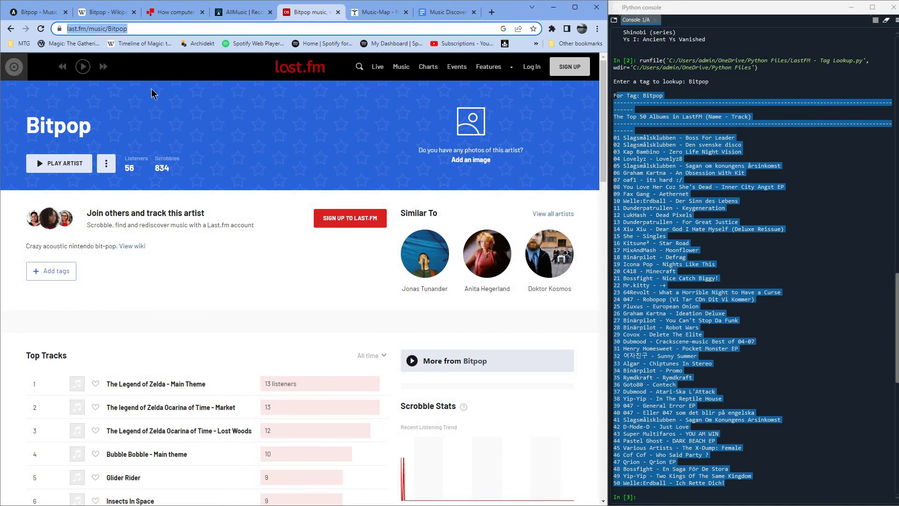
pyautogui.click(147, 22)
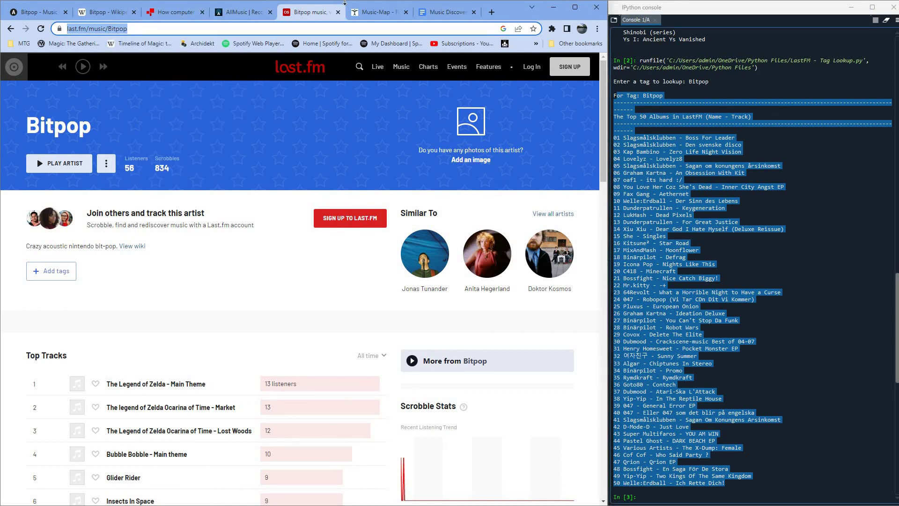
# Paste the Last.fm Bitpop address unformatted on a new line above 'Bitpop', making it a link.
pyautogui.hotkey('ctrl', '9')
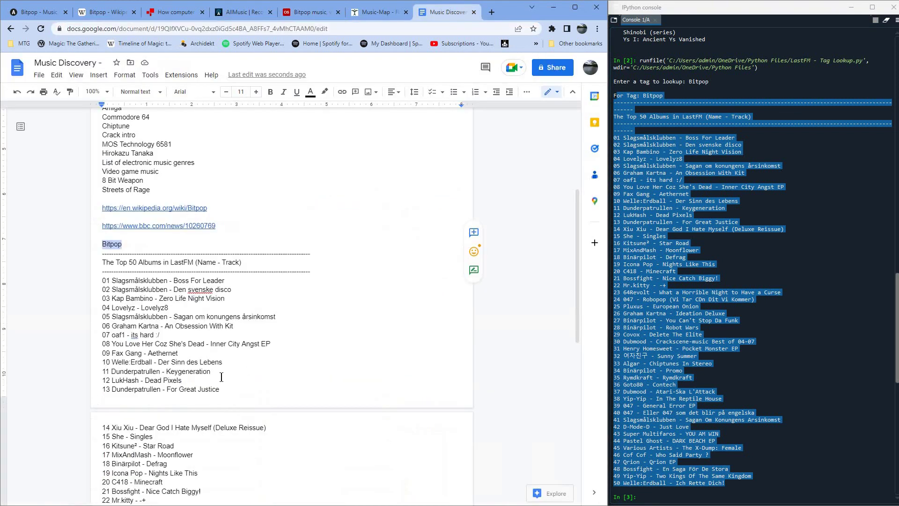
pyautogui.scroll(-4, 155, 440)
pyautogui.scroll(6, 156, 440)
pyautogui.scroll(3, 155, 440)
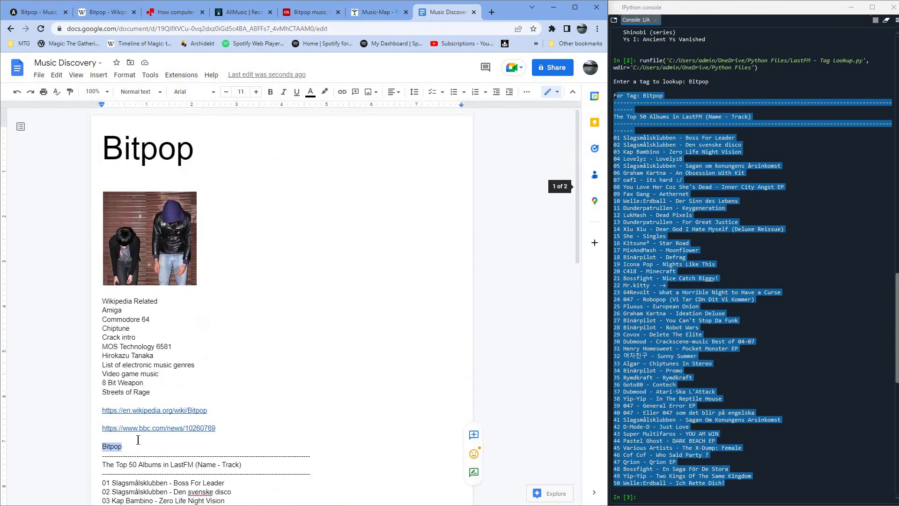
pyautogui.press('Up')
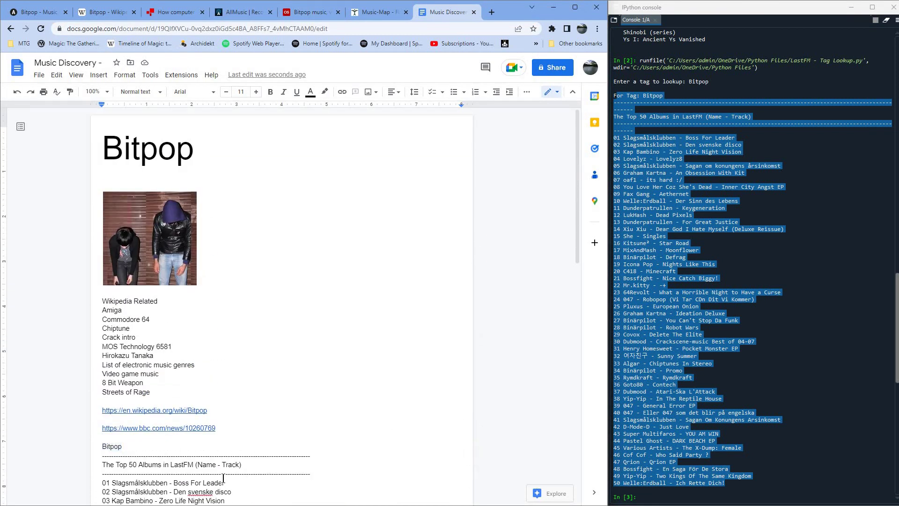
pyautogui.press('Return')
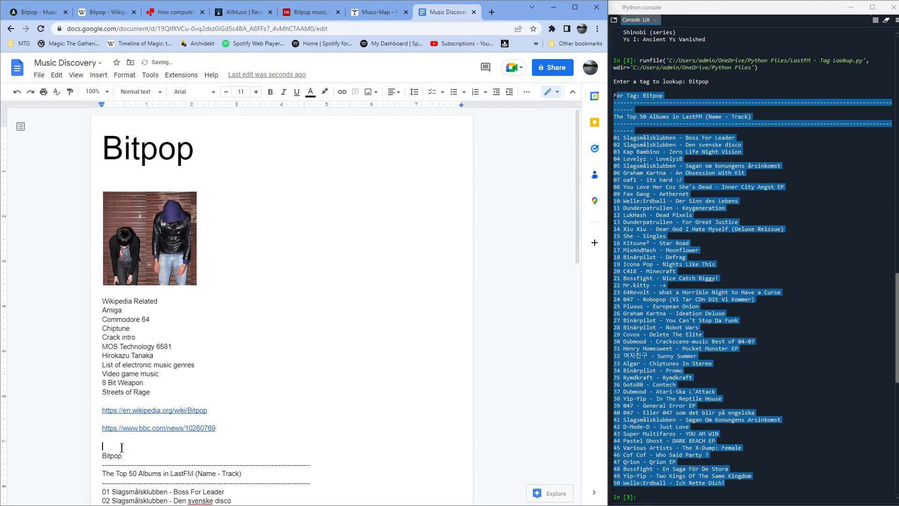
pyautogui.rightClick(162, 344)
pyautogui.click(162, 334)
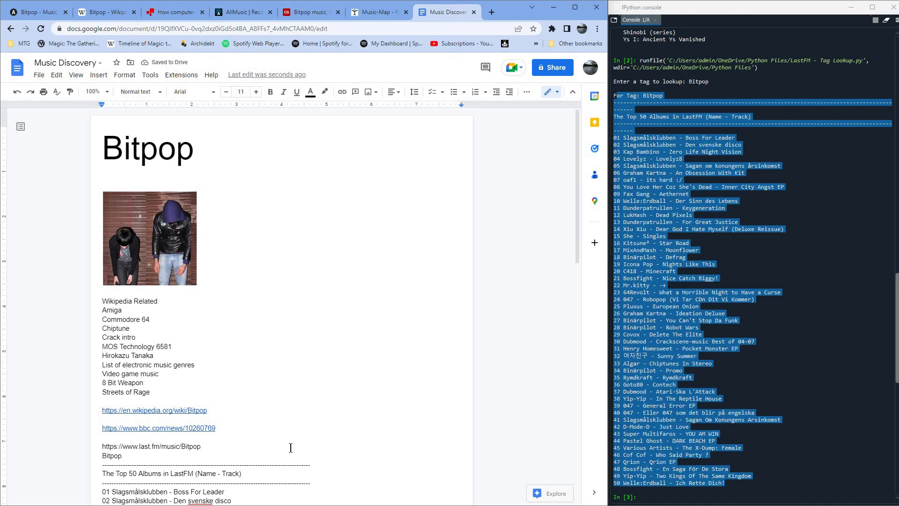
pyautogui.press('Return')
pyautogui.scroll(-5, 286, 441)
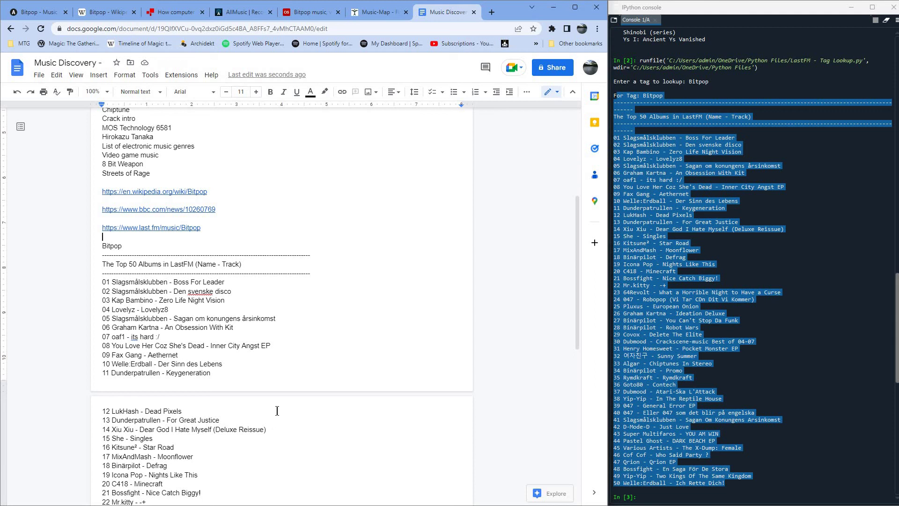
pyautogui.click(797, 212)
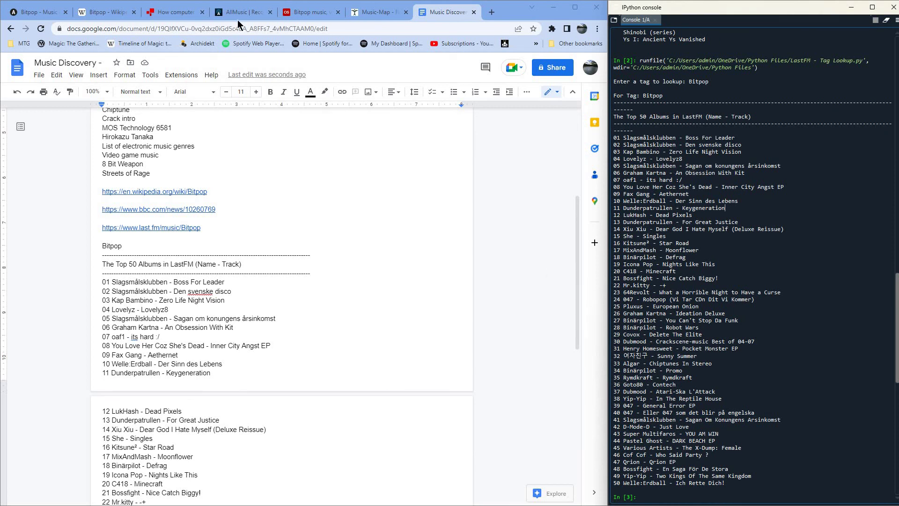
# Close the BBC computer games music article tab in Chrome.
pyautogui.click(312, 14)
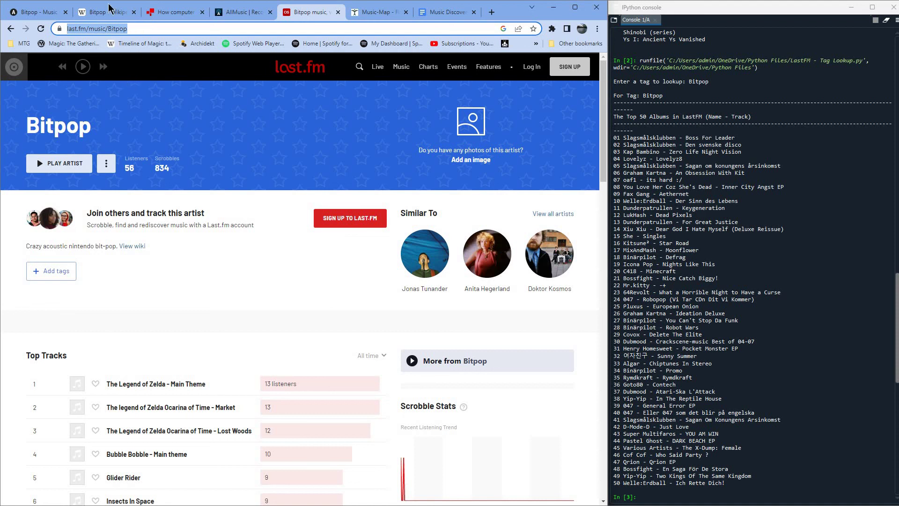
pyautogui.click(170, 12)
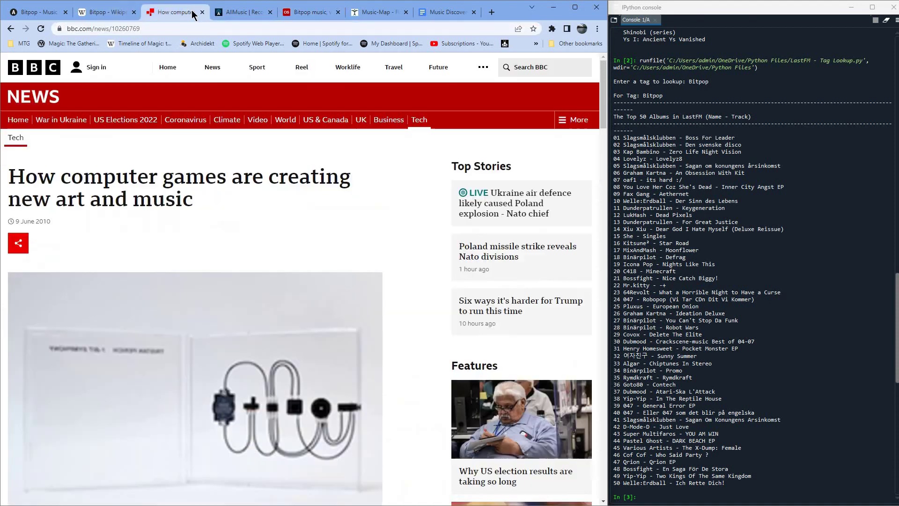
pyautogui.click(202, 13)
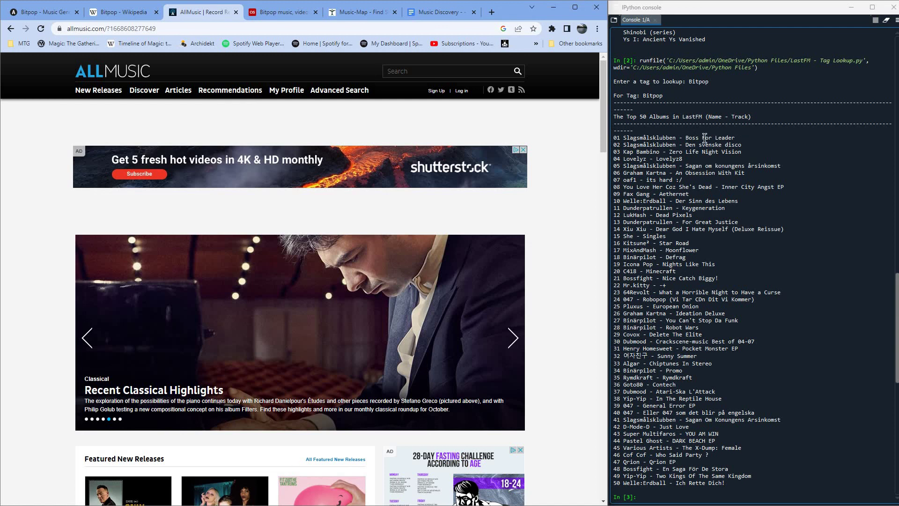
pyautogui.moveTo(736, 137); pyautogui.dragTo(685, 137)
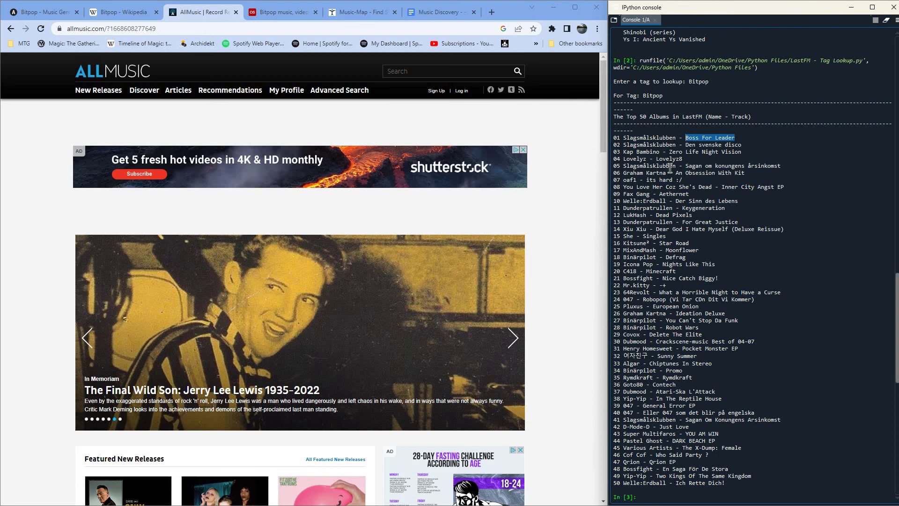
pyautogui.click(723, 186)
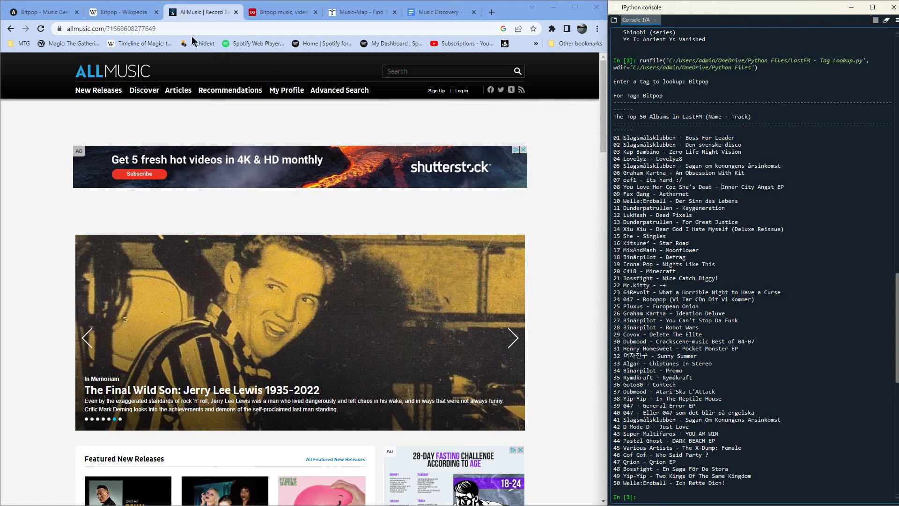
# Open the Welle:Erdball link from the Bitpop Wikipedia article in a new tab.
pyautogui.hotkey('ctrl', 'shift', 'Tab')
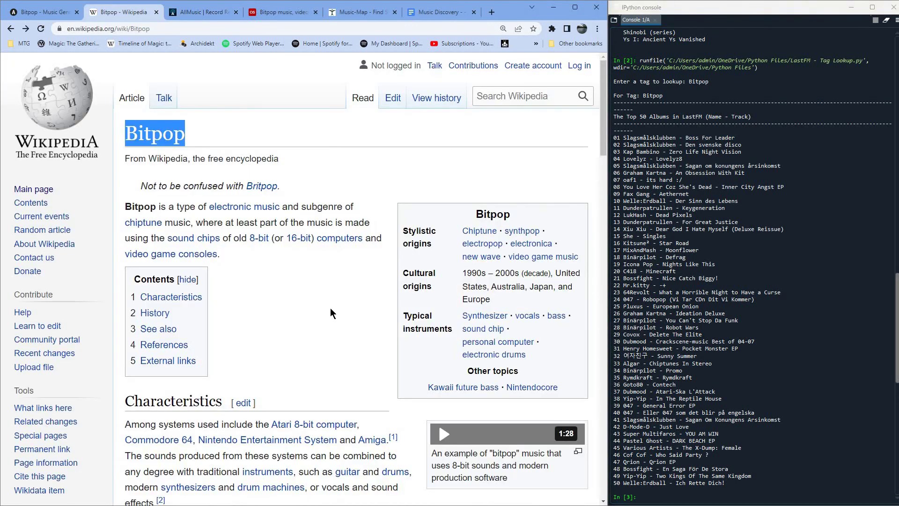
pyautogui.scroll(-7, 328, 307)
pyautogui.scroll(-2, 319, 302)
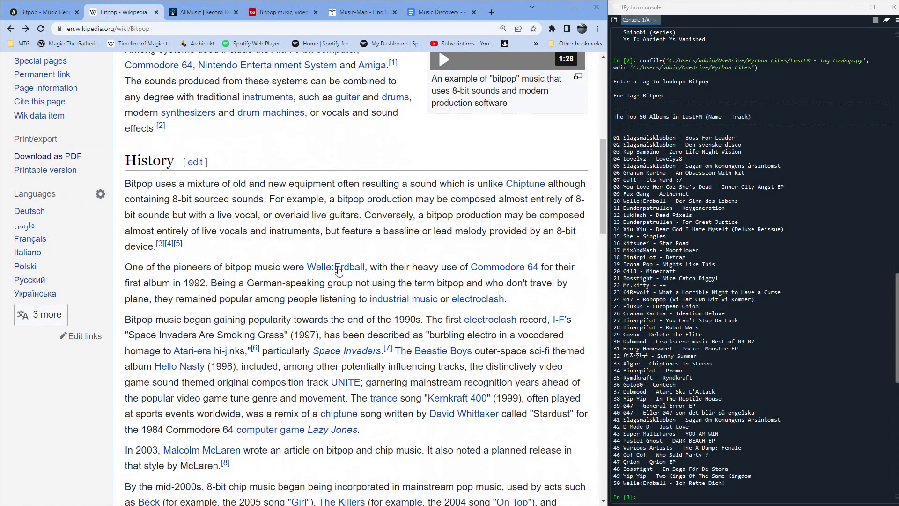
pyautogui.moveTo(338, 271)
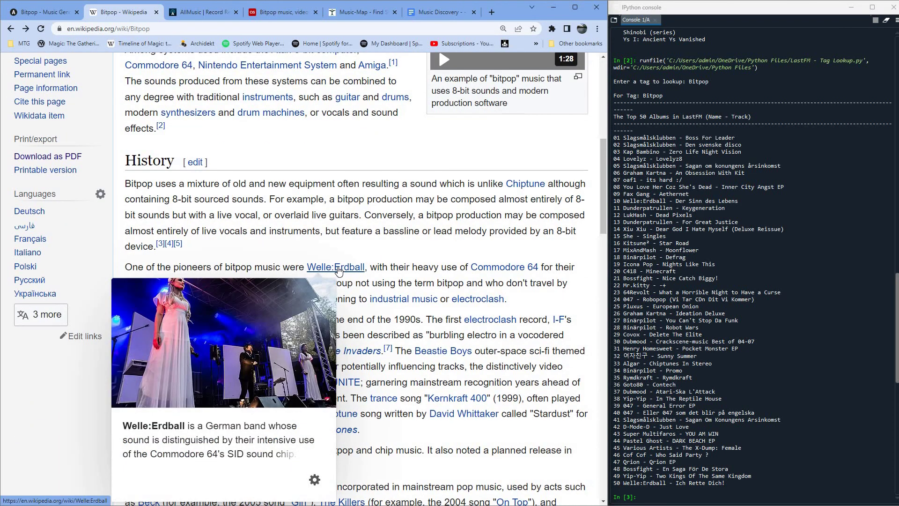
pyautogui.middleClick(338, 270)
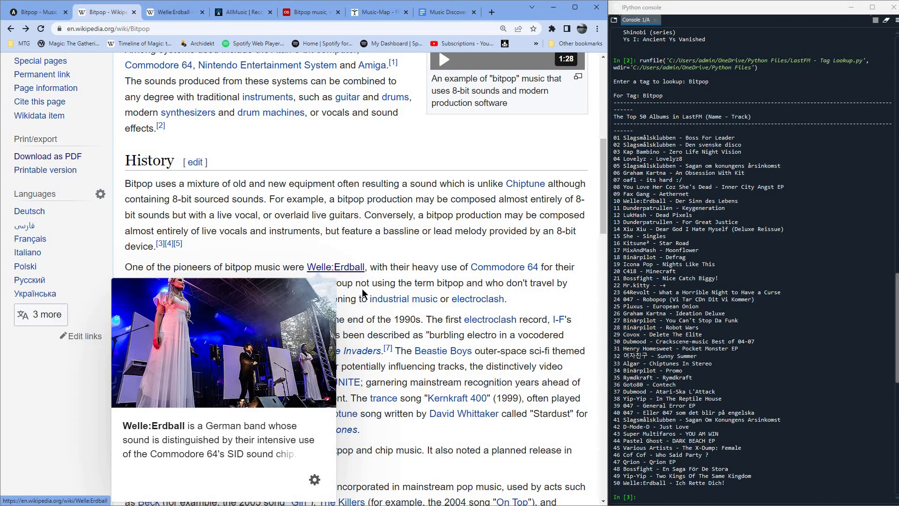
pyautogui.click(178, 14)
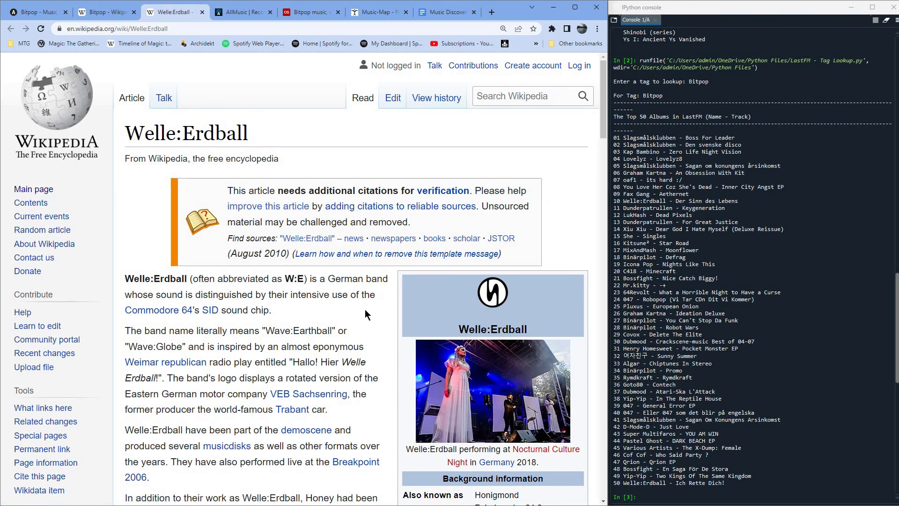
# Copy the Welle:Erdball article's web address.
pyautogui.scroll(-5, 365, 314)
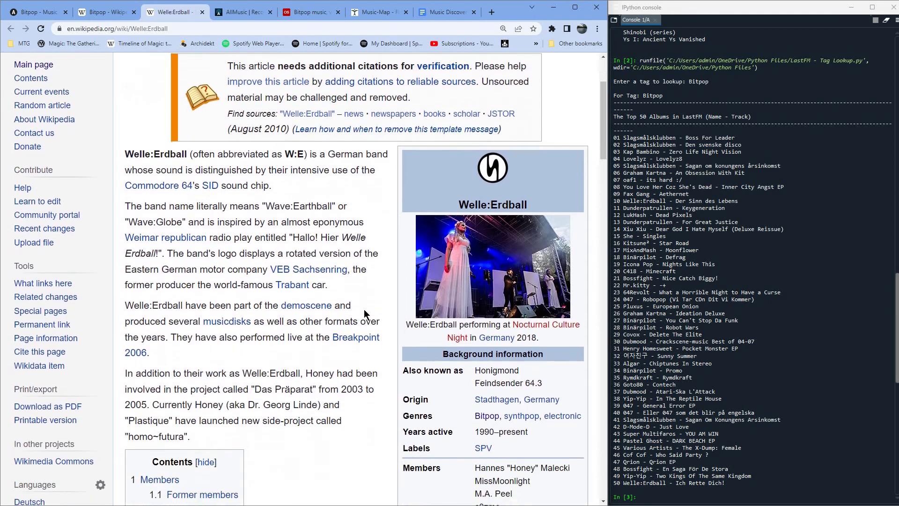
pyautogui.scroll(5, 237, 189)
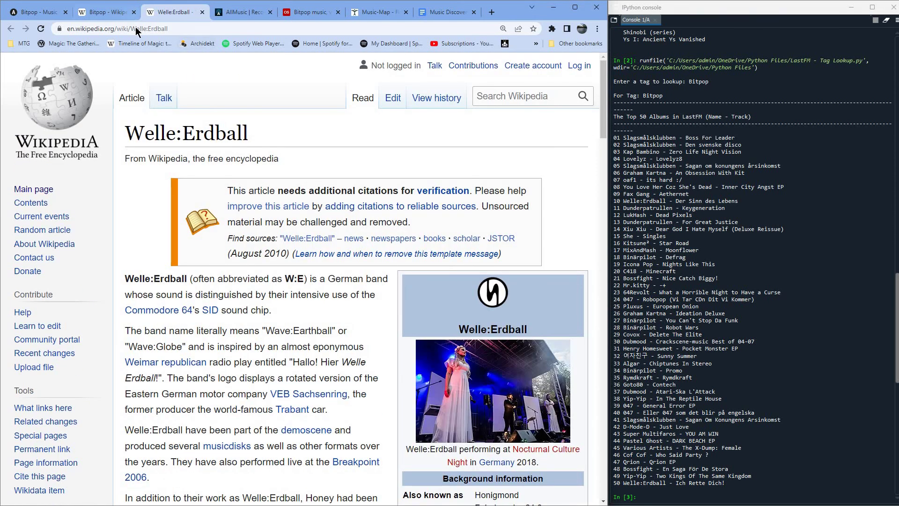
pyautogui.click(137, 28)
pyautogui.press('super+c')
pyautogui.rightClick(134, 28)
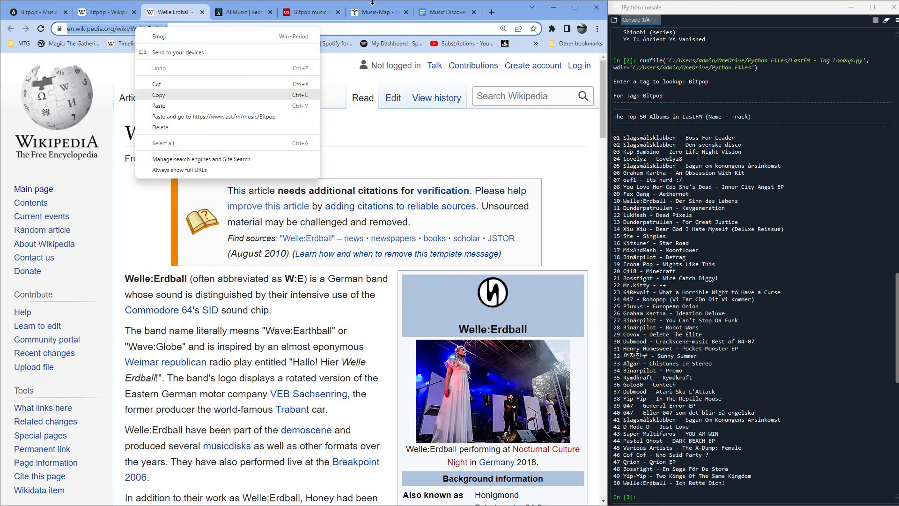
pyautogui.click(162, 97)
# Paste the Welle:Erdball Wikipedia address as a link below album 50 of the Bitpop list.
pyautogui.click(450, 13)
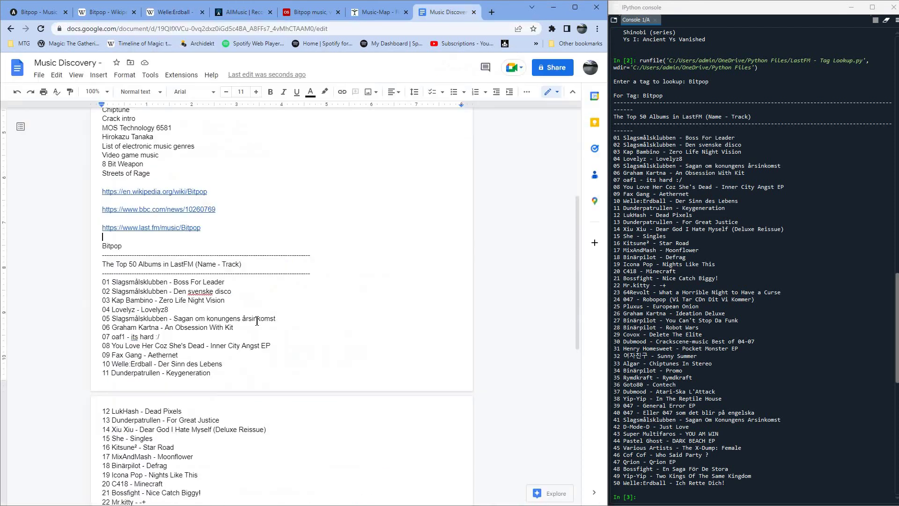
pyautogui.scroll(-8, 252, 304)
pyautogui.click(149, 383)
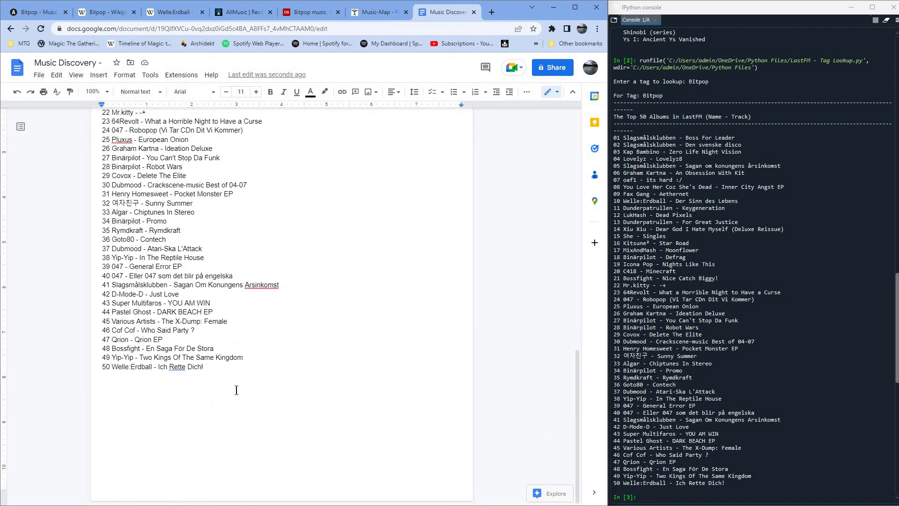
pyautogui.press('Return')
pyautogui.press('Return')
pyautogui.rightClick(160, 360)
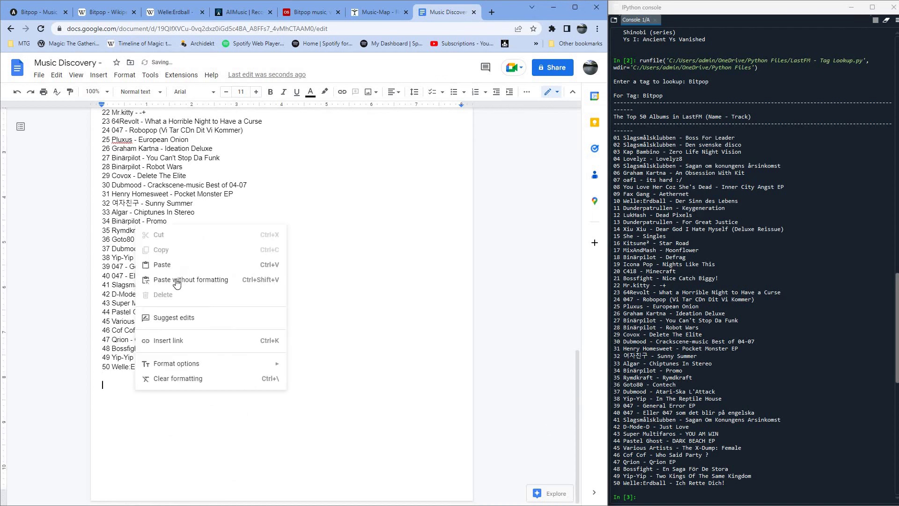
pyautogui.click(182, 265)
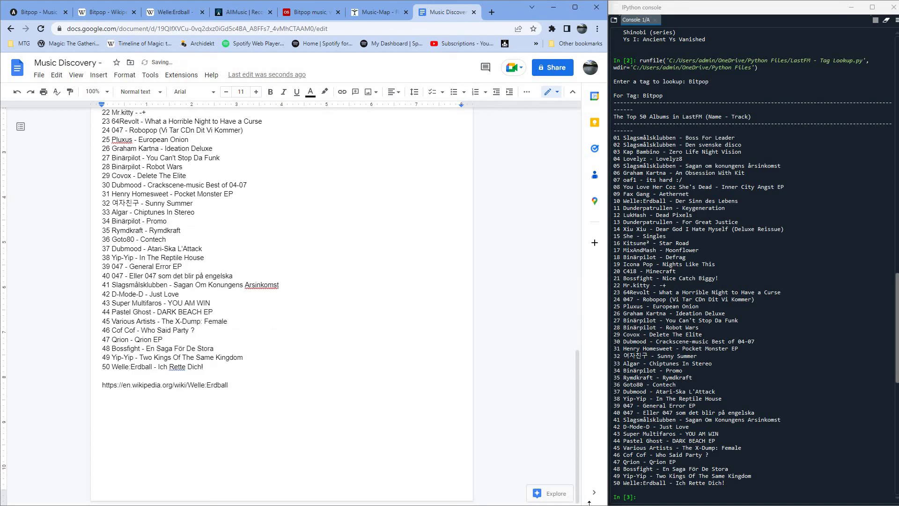
pyautogui.press('Return')
# Copy the name Welle:Erdball from line 50 of the album list.
pyautogui.scroll(12, 344, 315)
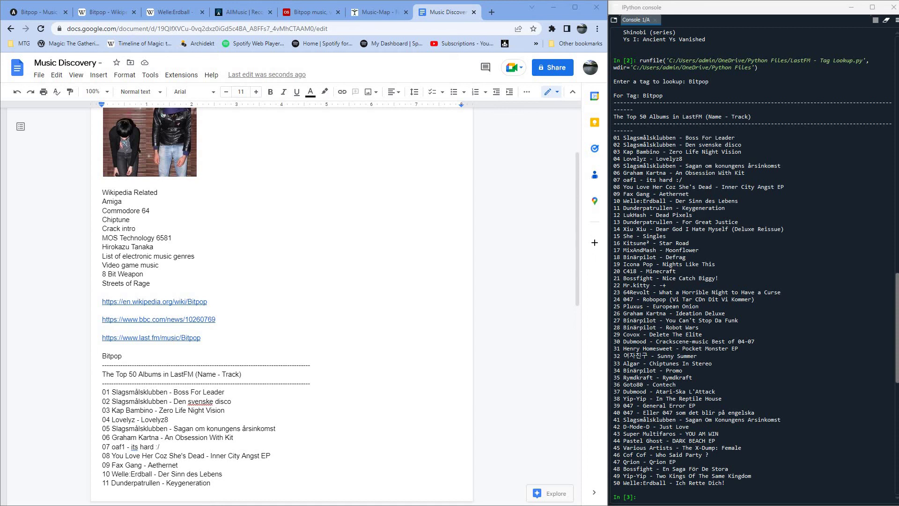
pyautogui.scroll(-12, 262, 293)
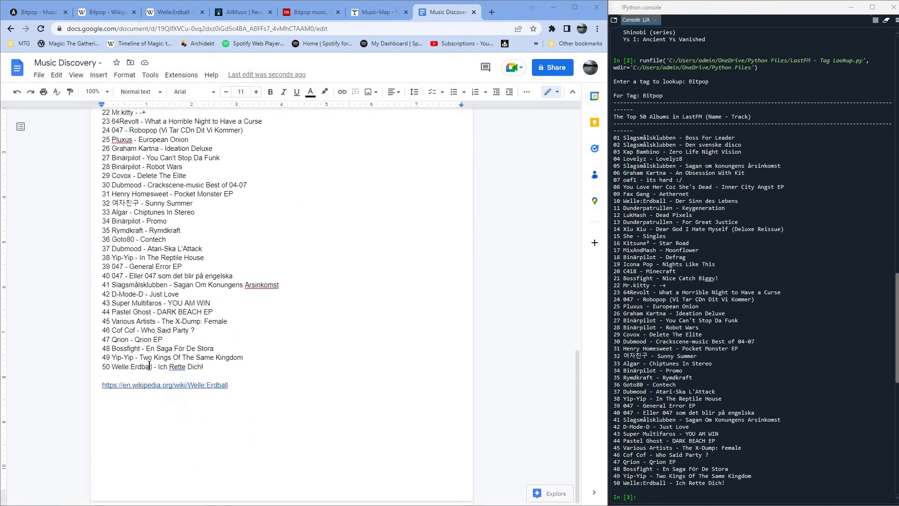
pyautogui.doubleClick(112, 365)
pyautogui.rightClick(121, 364)
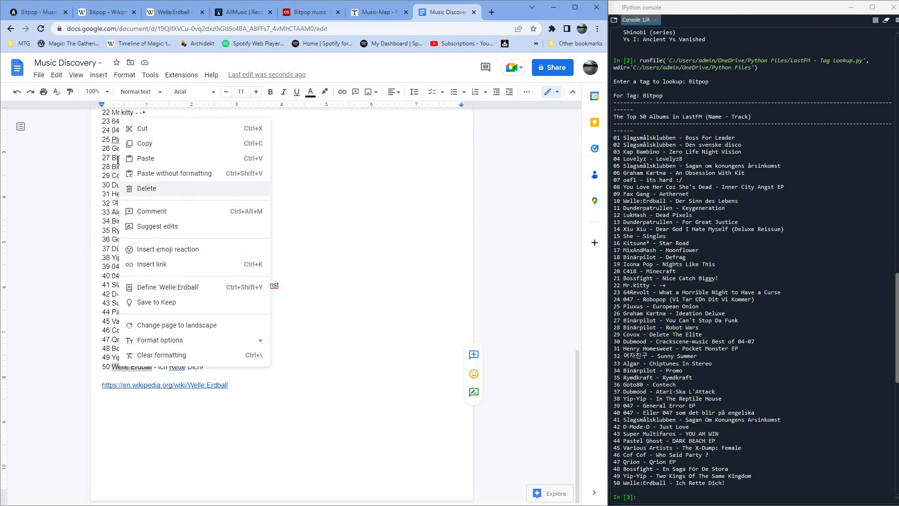
pyautogui.click(159, 144)
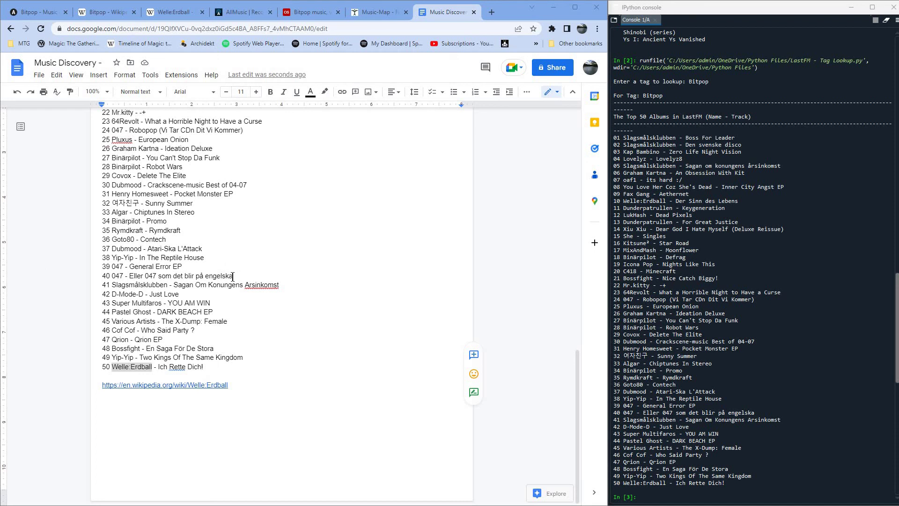
pyautogui.scroll(4, 269, 279)
pyautogui.scroll(3, 270, 287)
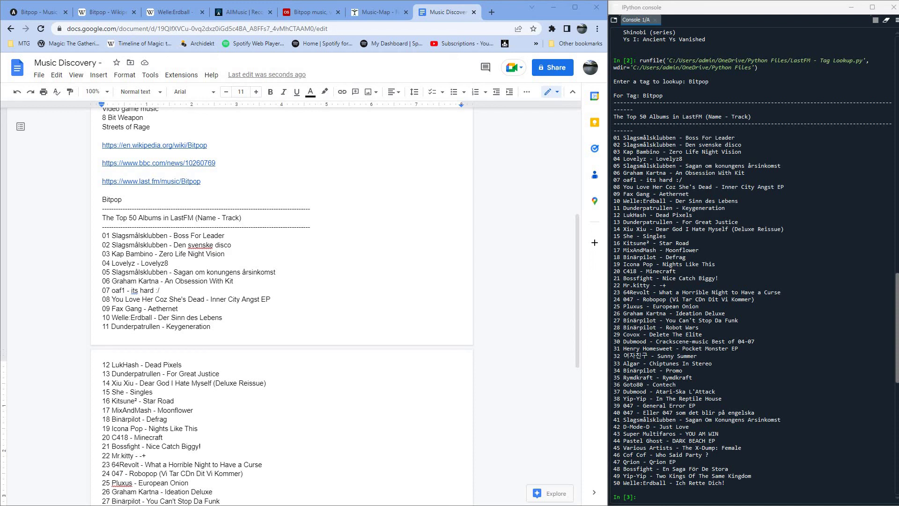
pyautogui.scroll(-7, 193, 342)
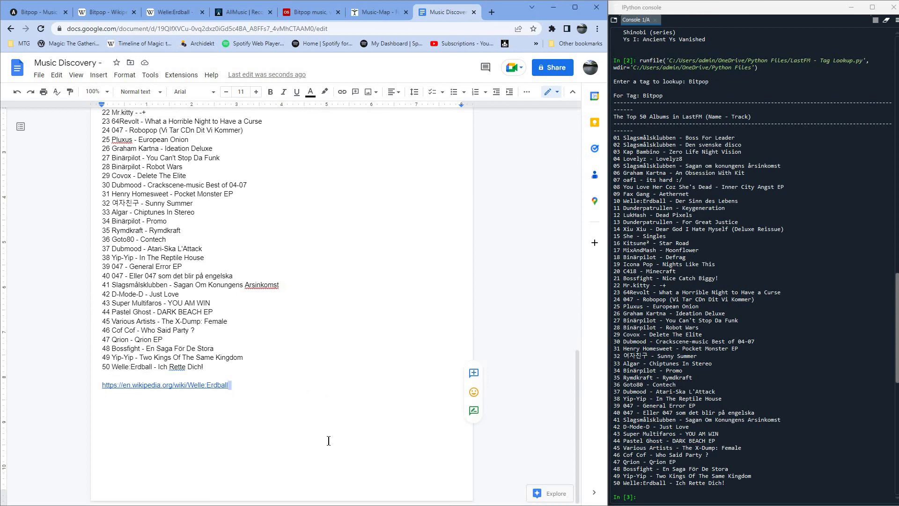
# Paste the Welle:Erdball Spotify artist address as a plain-text link below the Wikipedia link.
pyautogui.press('Return')
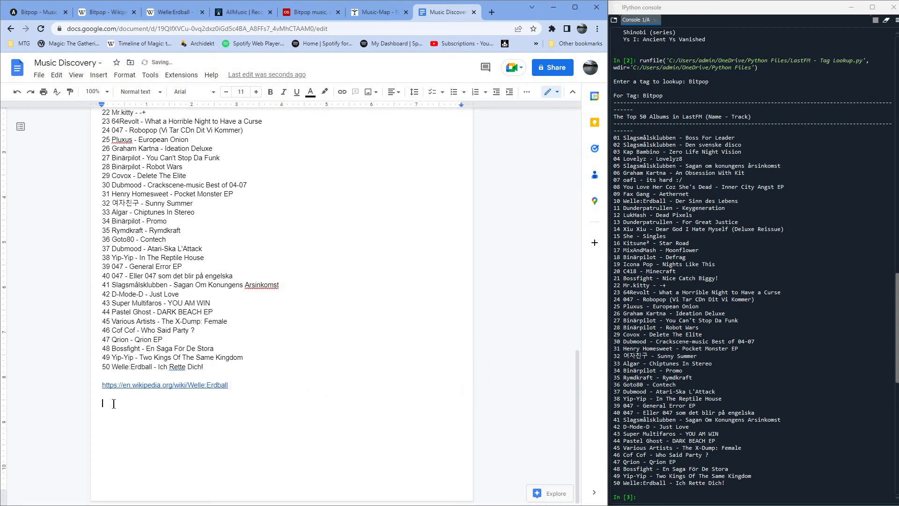
pyautogui.rightClick(114, 403)
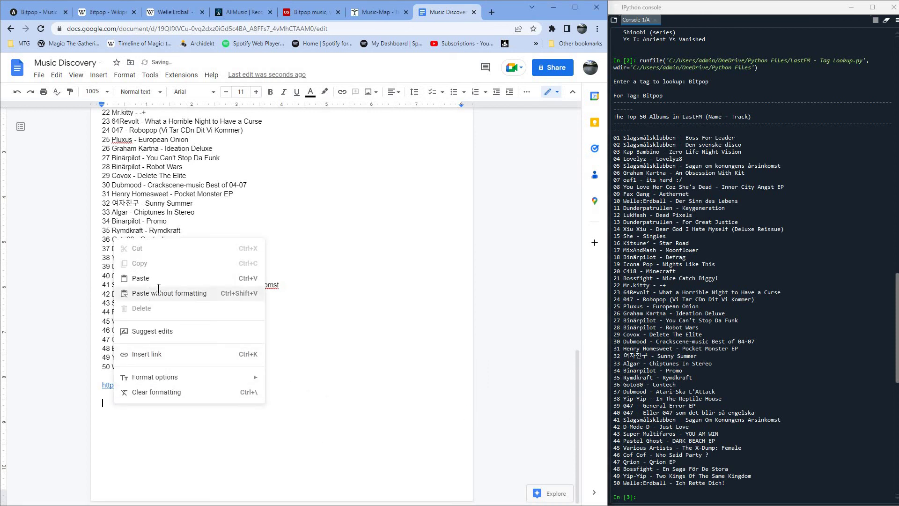
pyautogui.click(156, 279)
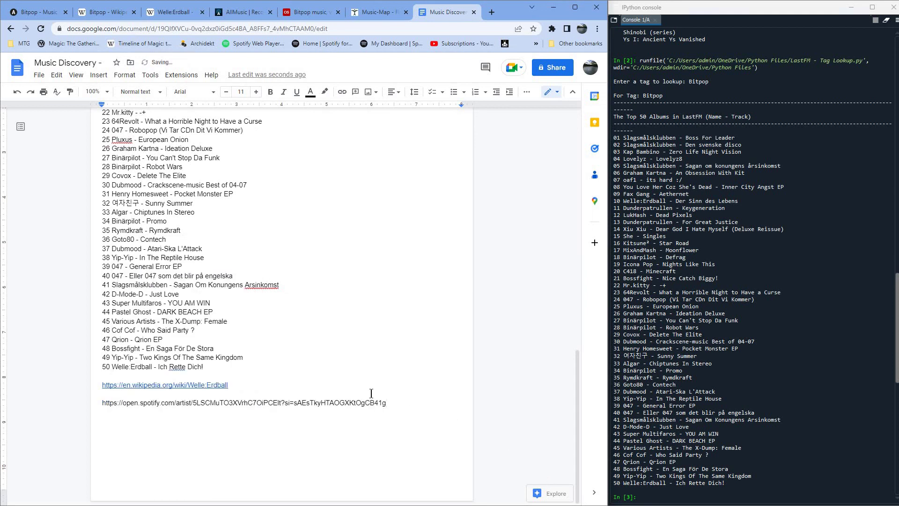
pyautogui.press('Return')
pyautogui.click(235, 395)
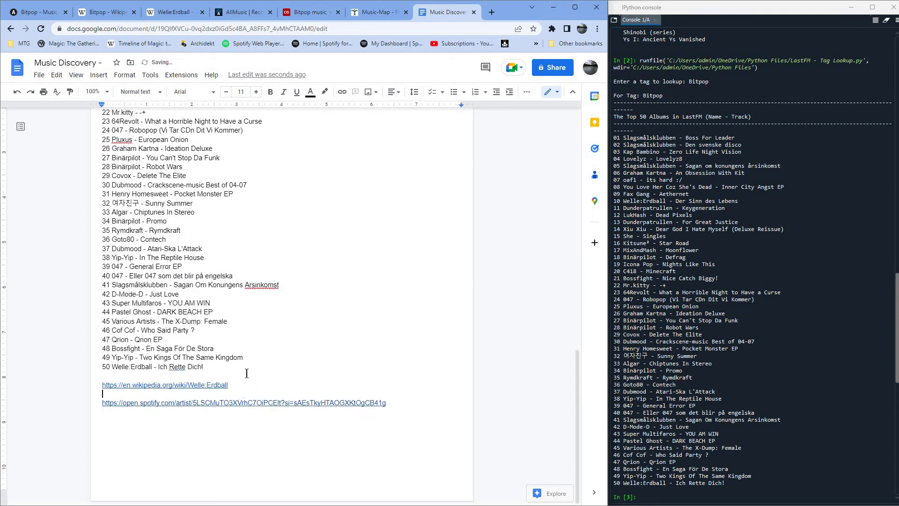
pyautogui.press('Return')
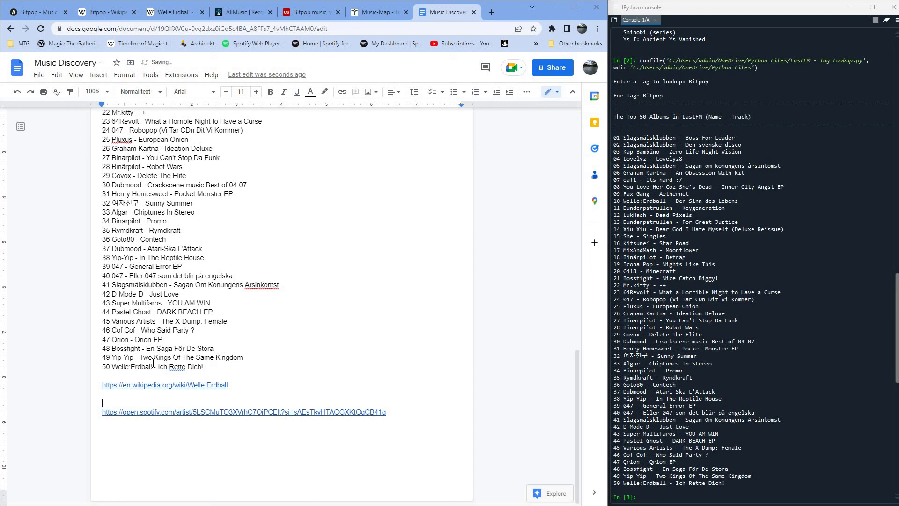
# Copy Welle:Erdball from line 50 and paste it as a label above the Spotify link.
pyautogui.moveTo(152, 366); pyautogui.dragTo(111, 366)
pyautogui.rightClick(121, 365)
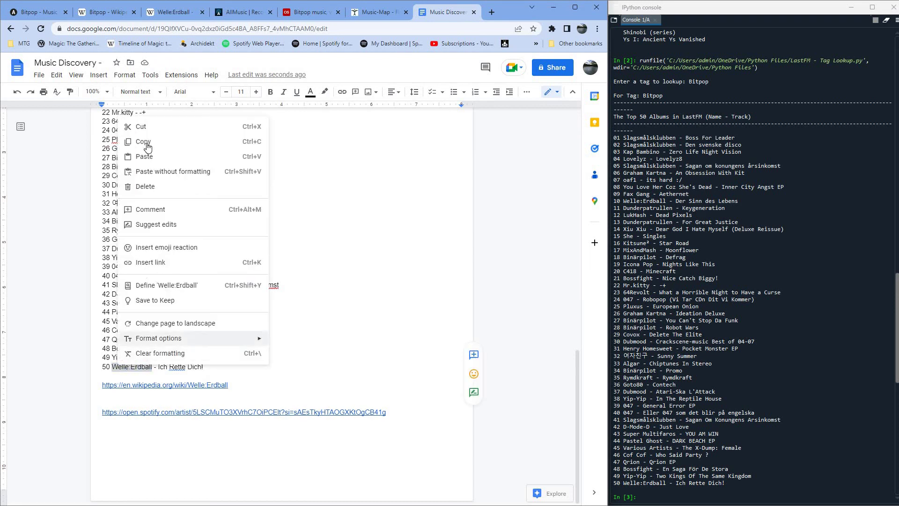
pyautogui.click(143, 141)
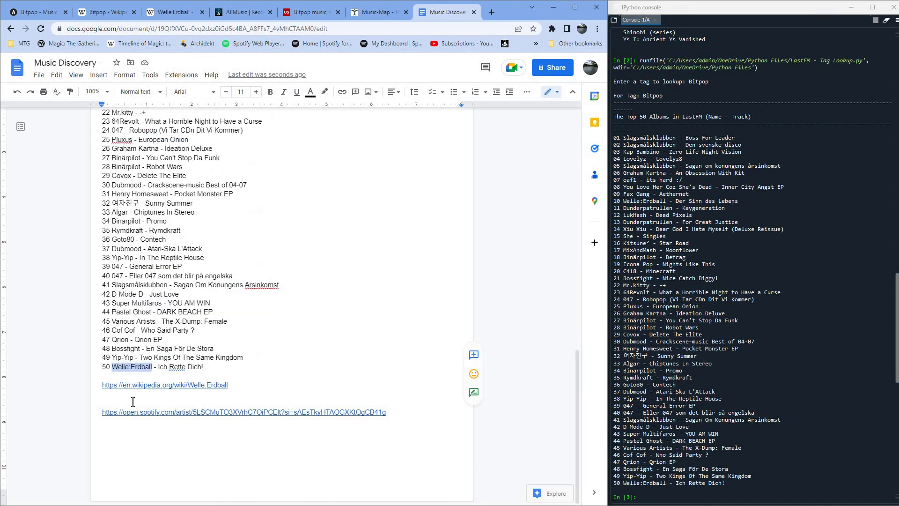
pyautogui.click(133, 401)
pyautogui.rightClick(132, 401)
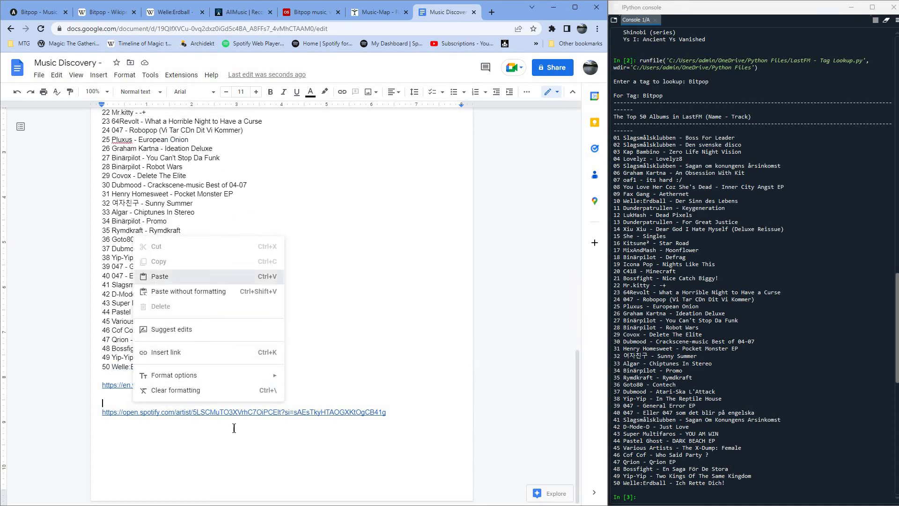
pyautogui.click(182, 278)
pyautogui.click(103, 430)
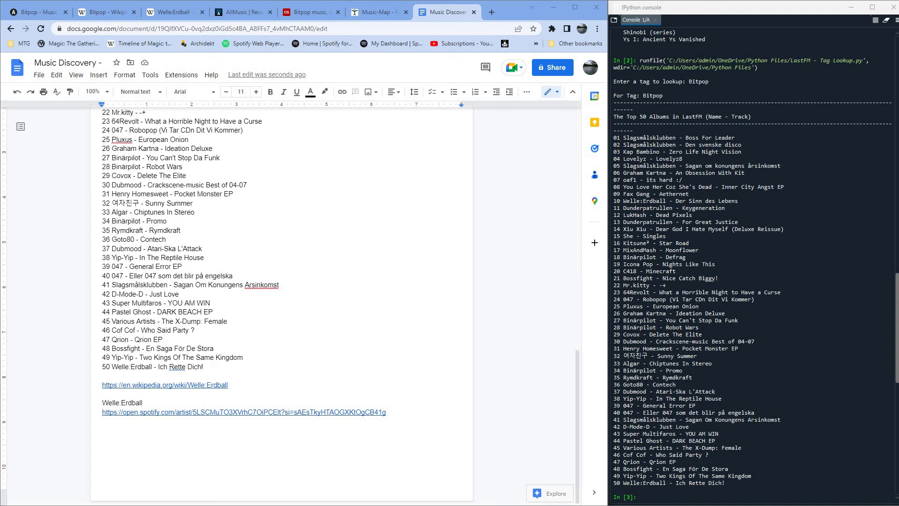
pyautogui.press('F5')
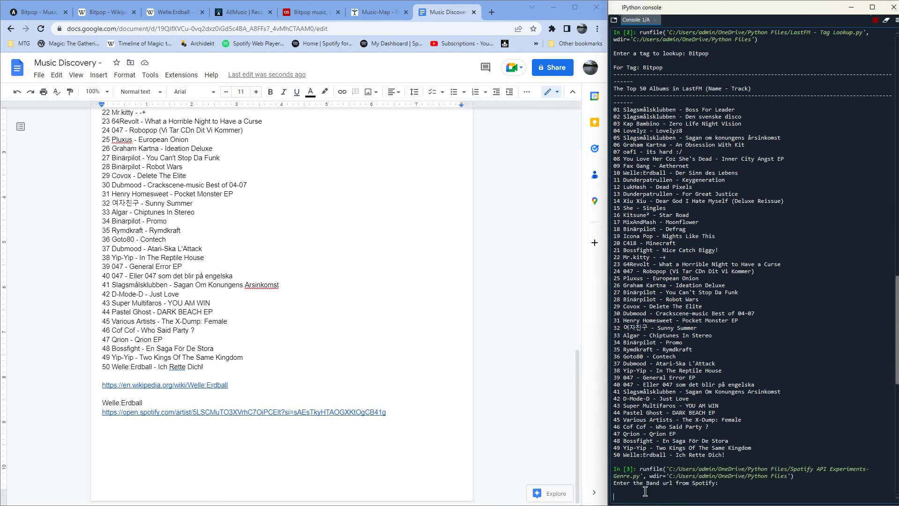
pyautogui.rightClick(732, 485)
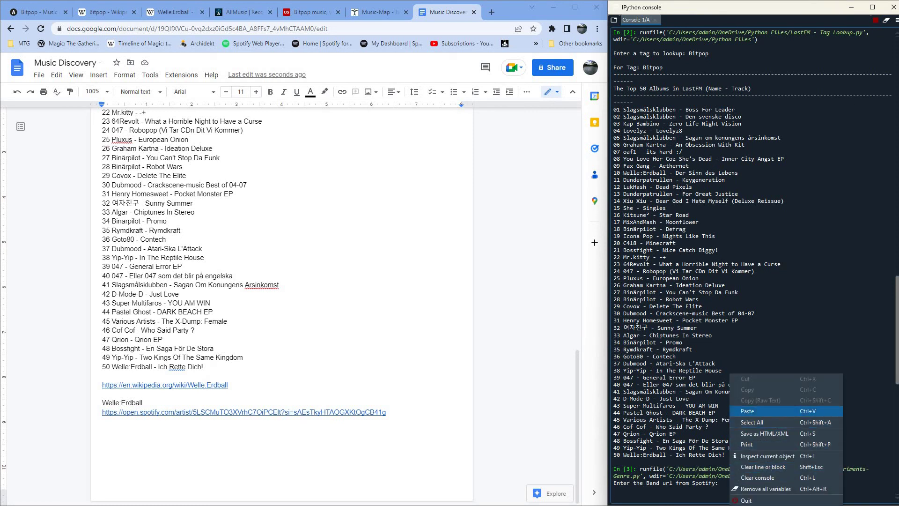
pyautogui.click(749, 411)
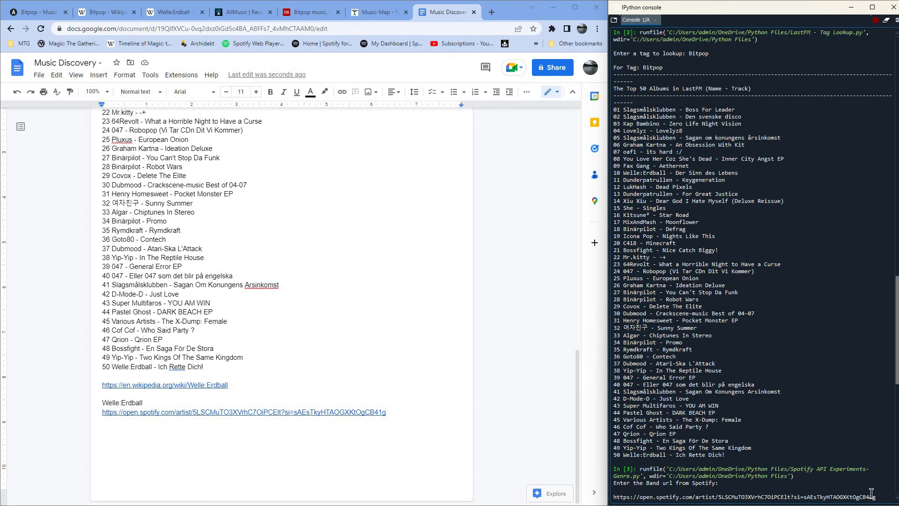
pyautogui.press('Return')
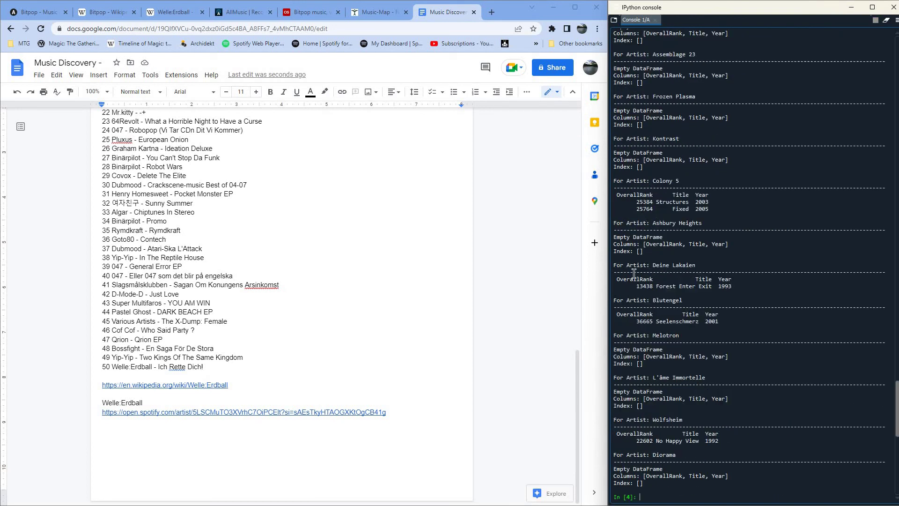
pyautogui.scroll(20, 767, 326)
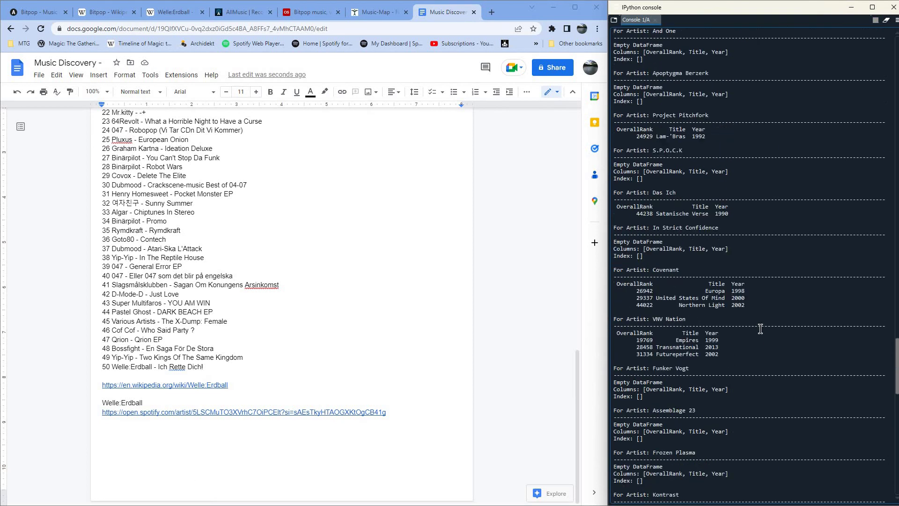
pyautogui.scroll(15, 760, 329)
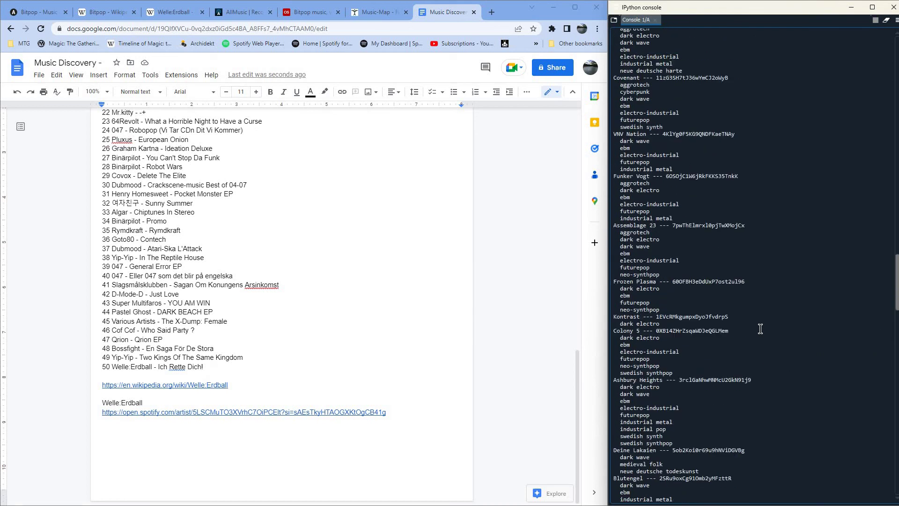
pyautogui.scroll(-7, 760, 329)
pyautogui.scroll(8, 760, 329)
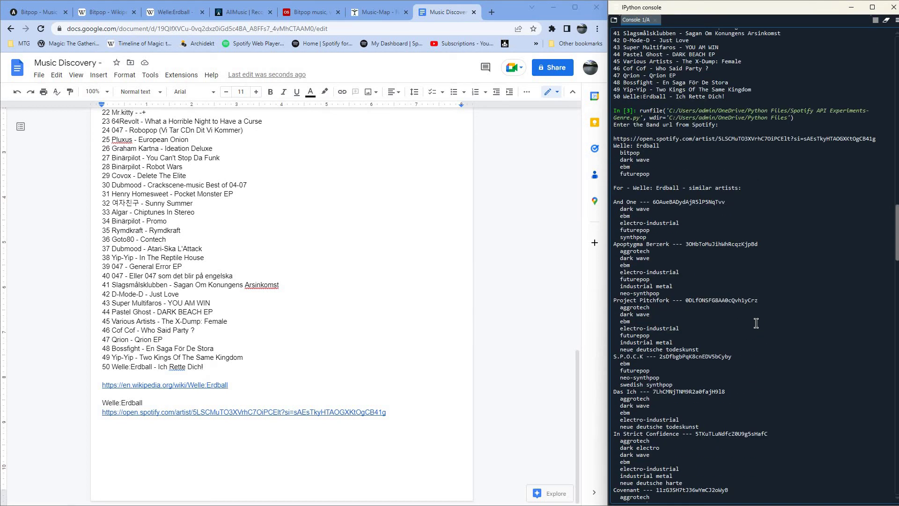
pyautogui.scroll(2, 796, 245)
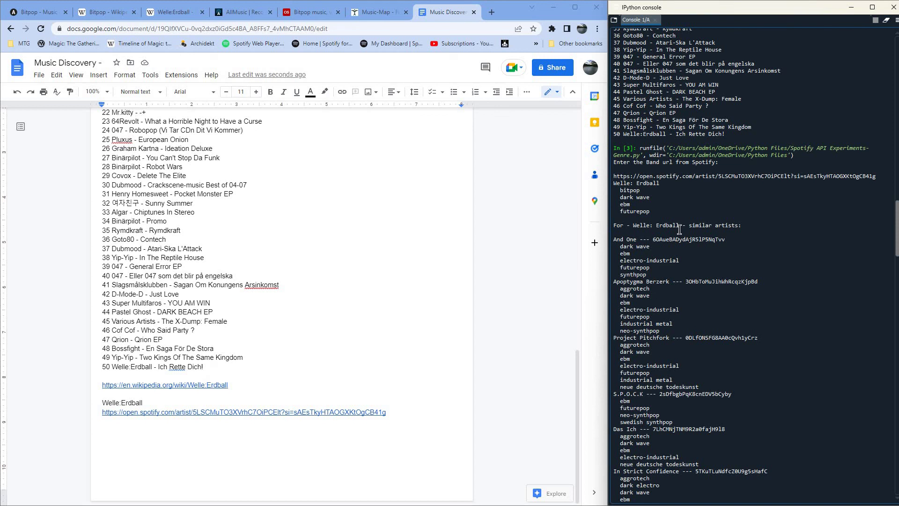
pyautogui.scroll(5, 338, 277)
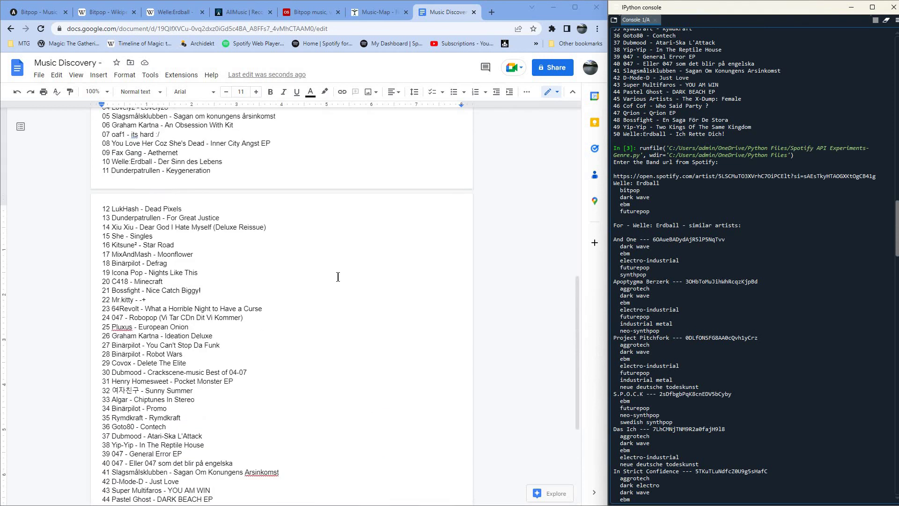
pyautogui.scroll(8, 338, 277)
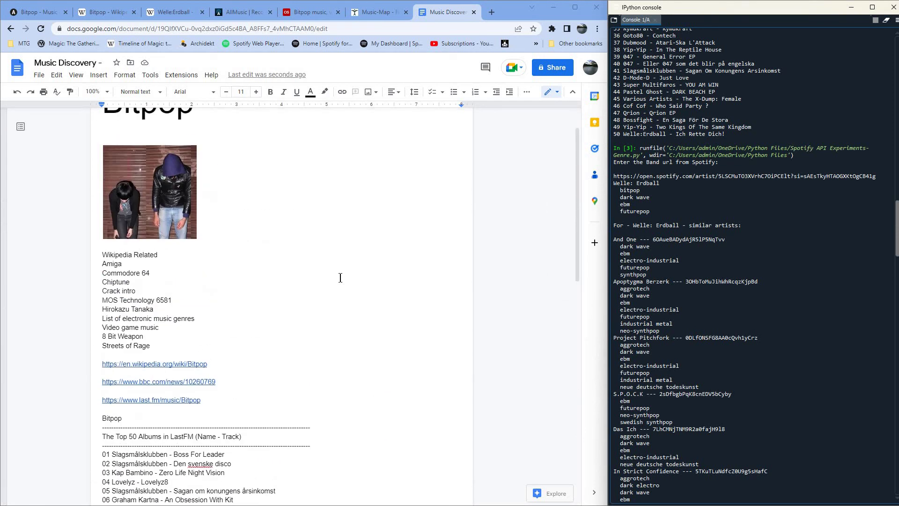
pyautogui.scroll(-3, 340, 278)
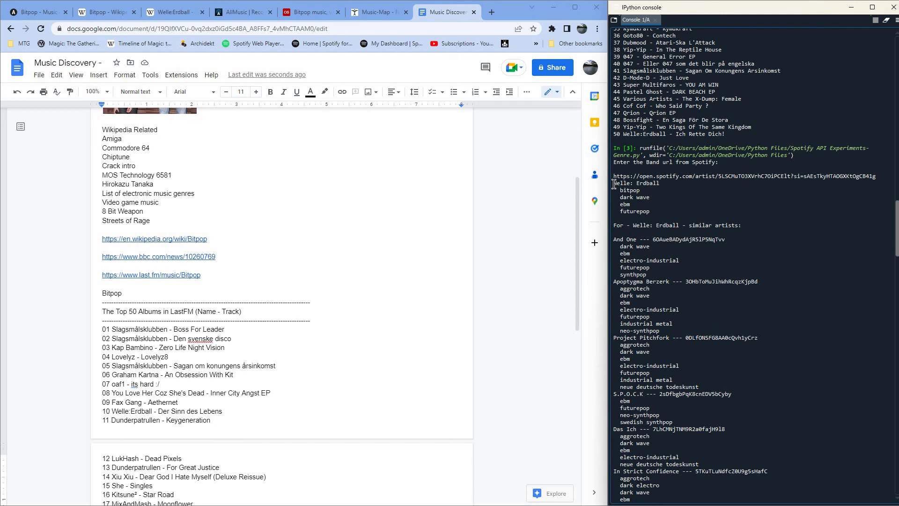
# Copy the console output from 'Welle: Erdball' through the final album rankings.
pyautogui.moveTo(766, 442); pyautogui.dragTo(823, 503)
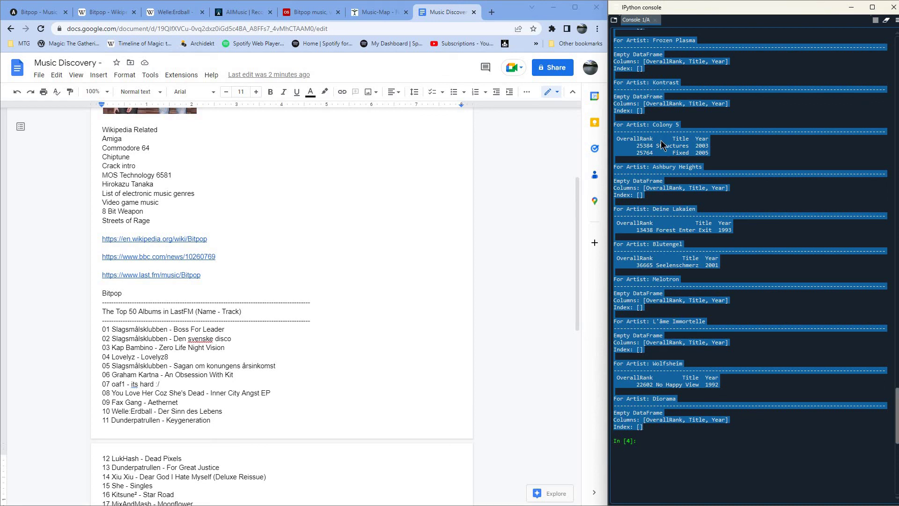
pyautogui.rightClick(660, 139)
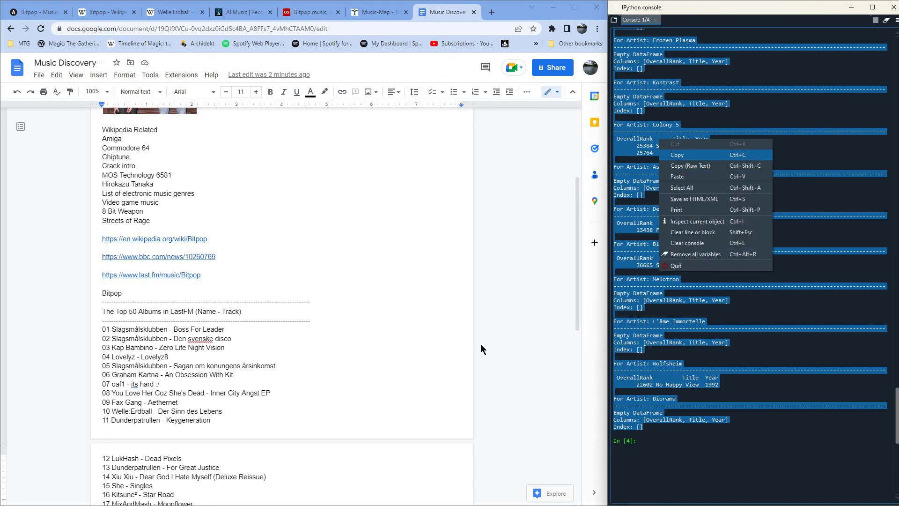
pyautogui.click(453, 436)
pyautogui.scroll(-9, 445, 377)
pyautogui.click(373, 427)
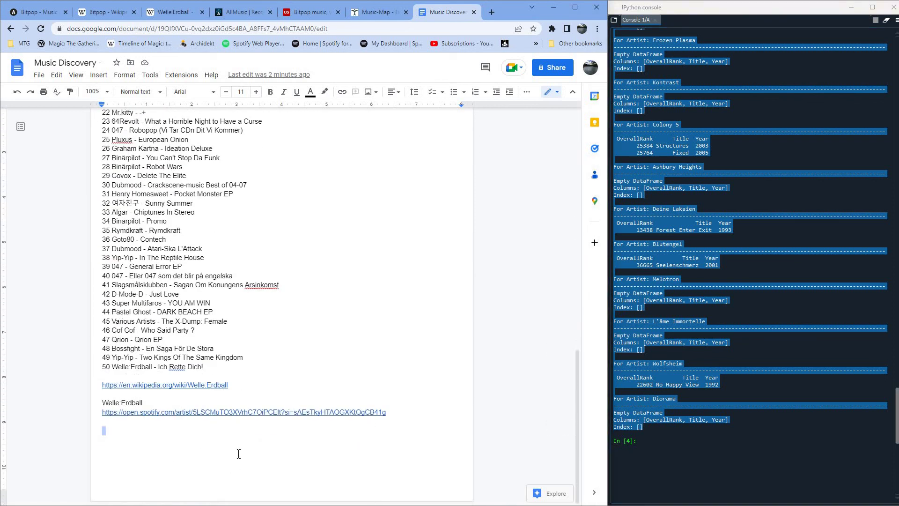
# Paste the copied console output on the empty line below the Spotify link.
pyautogui.rightClick(117, 431)
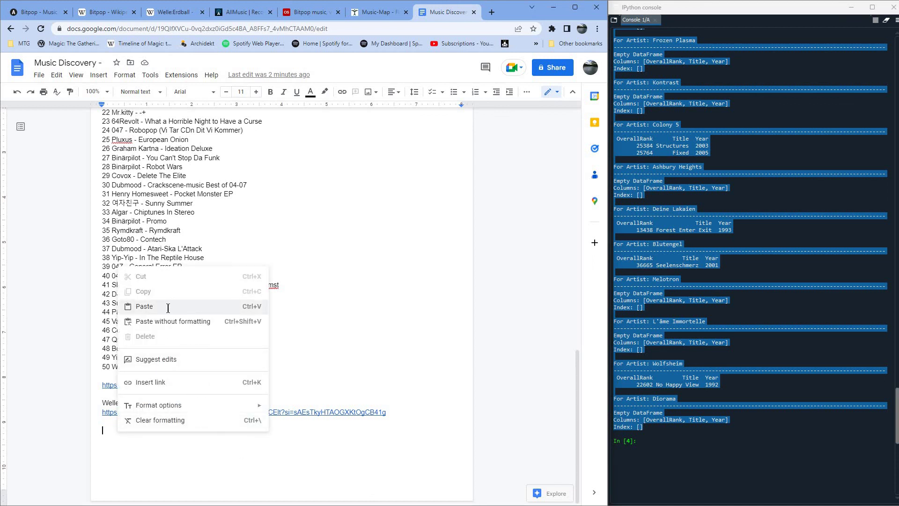
pyautogui.click(169, 312)
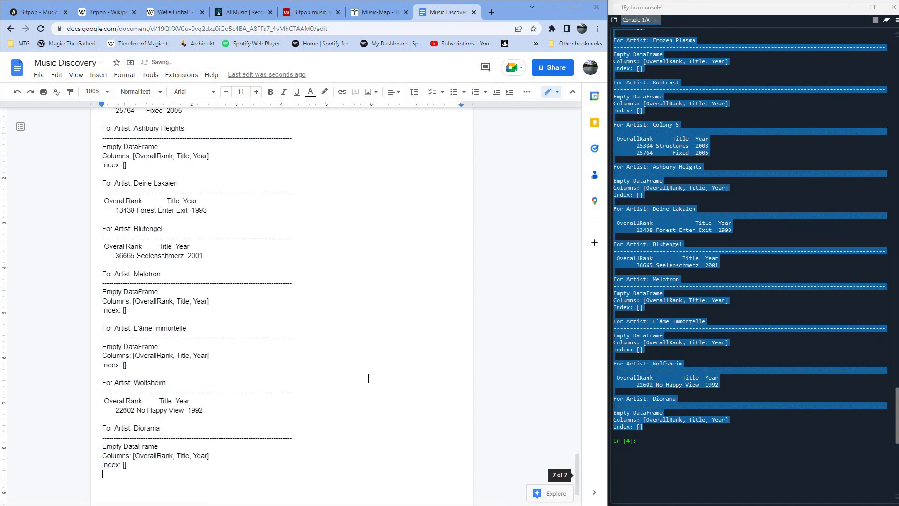
pyautogui.scroll(15, 370, 370)
pyautogui.scroll(7, 369, 379)
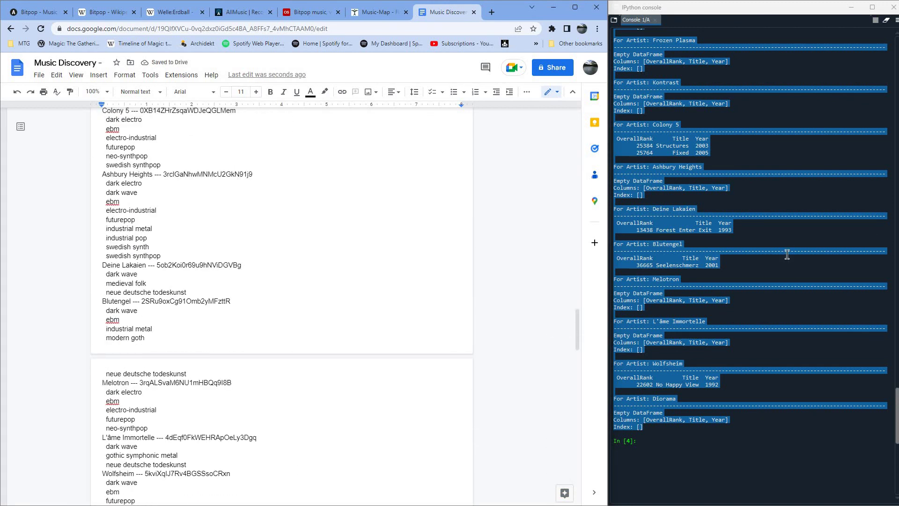
pyautogui.click(792, 275)
# Scroll through the pasted similar-artist genres and album rankings, ending with Diorama.
pyautogui.scroll(20, 778, 316)
pyautogui.scroll(8, 733, 287)
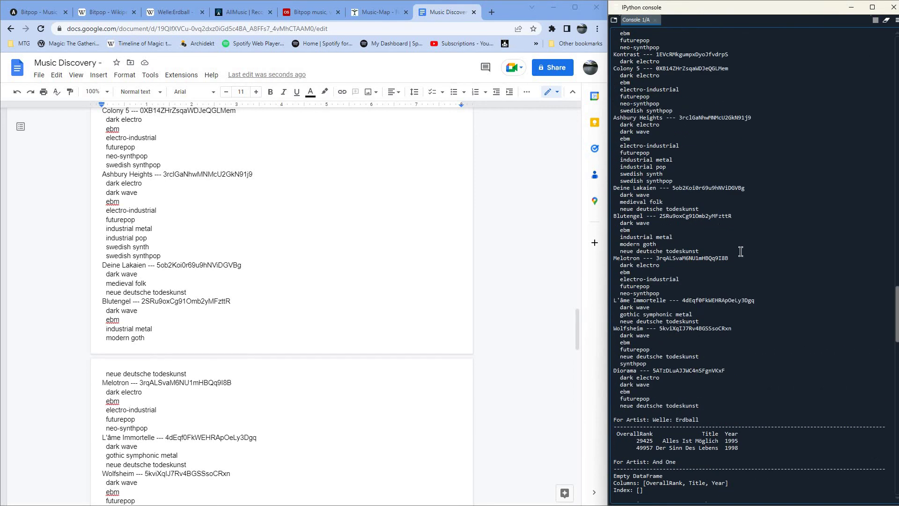
pyautogui.scroll(20, 736, 253)
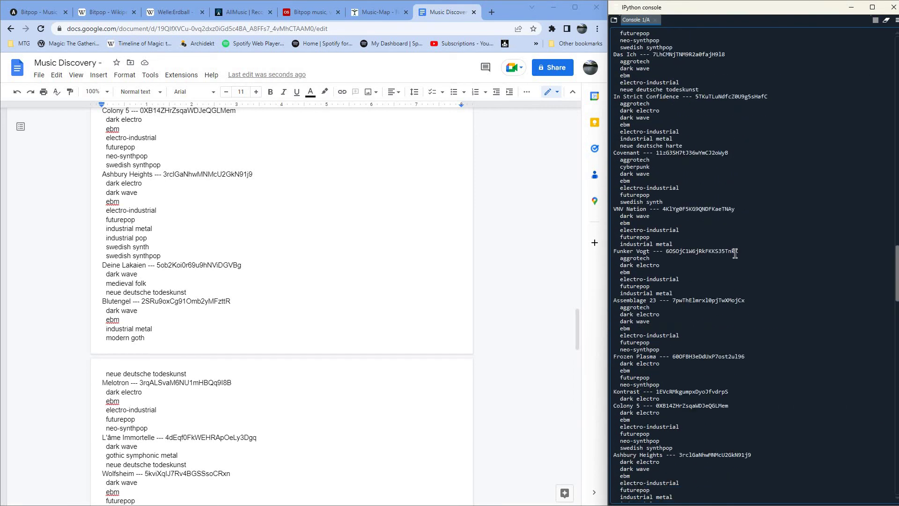
pyautogui.scroll(4, 735, 254)
pyautogui.scroll(-20, 734, 254)
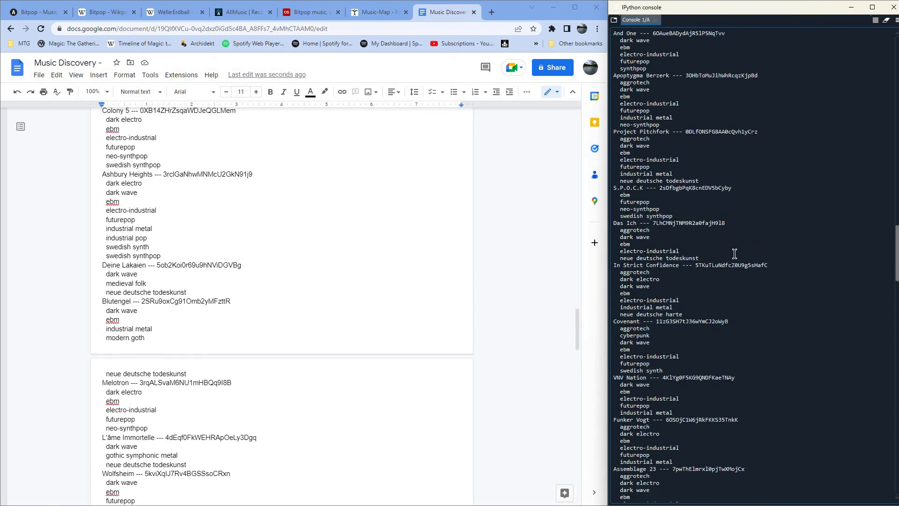
pyautogui.scroll(-9, 734, 254)
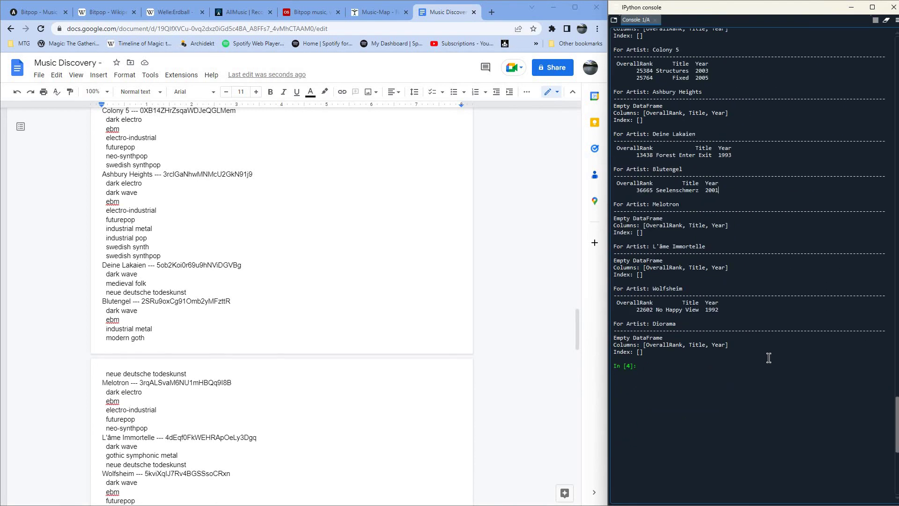
pyautogui.scroll(15, 766, 365)
pyautogui.scroll(20, 766, 366)
pyautogui.scroll(14, 766, 365)
pyautogui.scroll(-20, 252, 416)
pyautogui.scroll(-10, 255, 411)
# Delete the doc's empty last line and run Just 50 Similar Bands.py with F5.
pyautogui.click(335, 407)
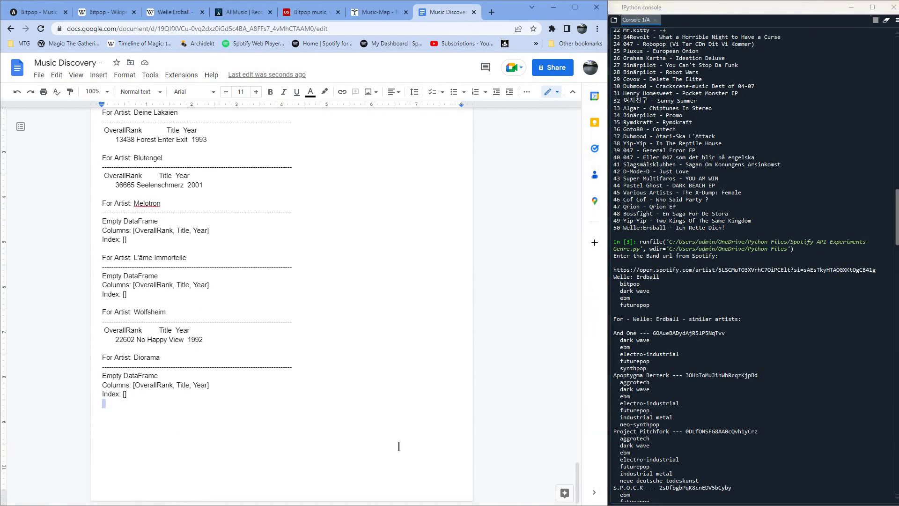
pyautogui.press('BackSpace')
pyautogui.press('F5')
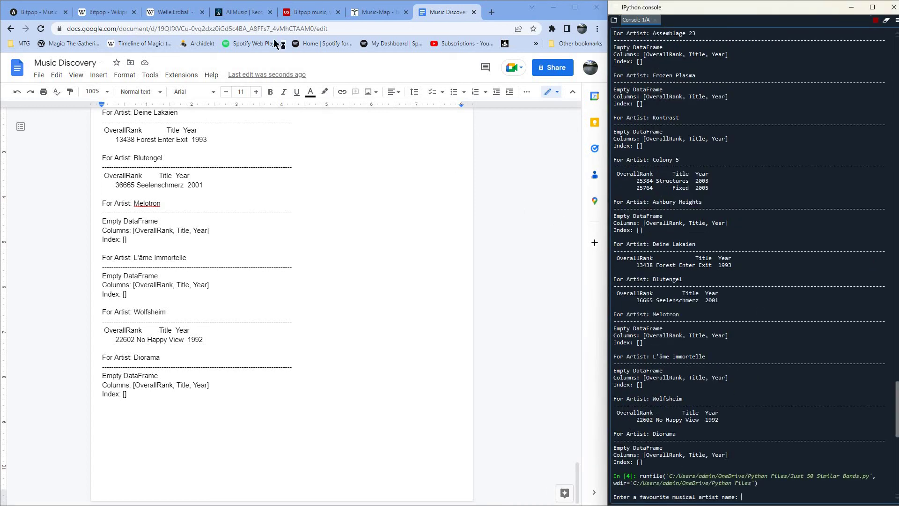
# Copy the Welle:Erdball title from its Wikipedia article and paste it at the console's artist prompt.
pyautogui.click(304, 13)
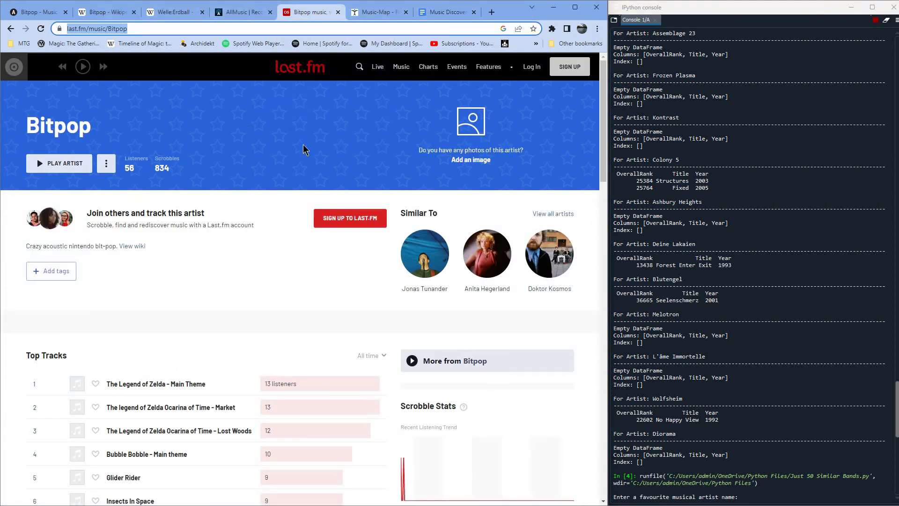
pyautogui.click(751, 503)
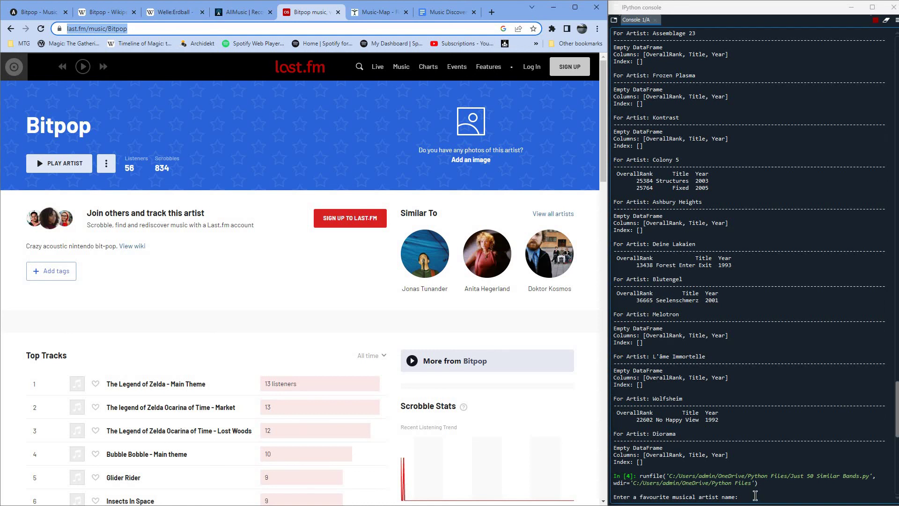
pyautogui.click(755, 497)
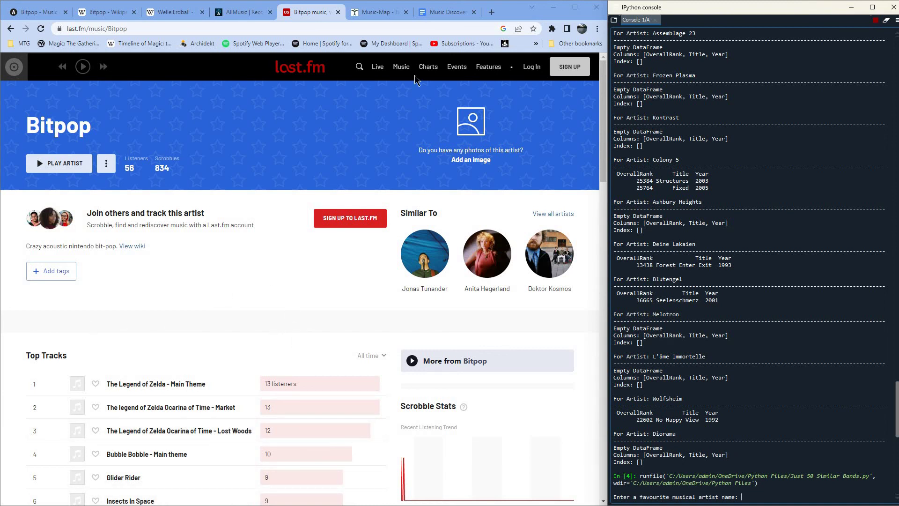
pyautogui.click(105, 17)
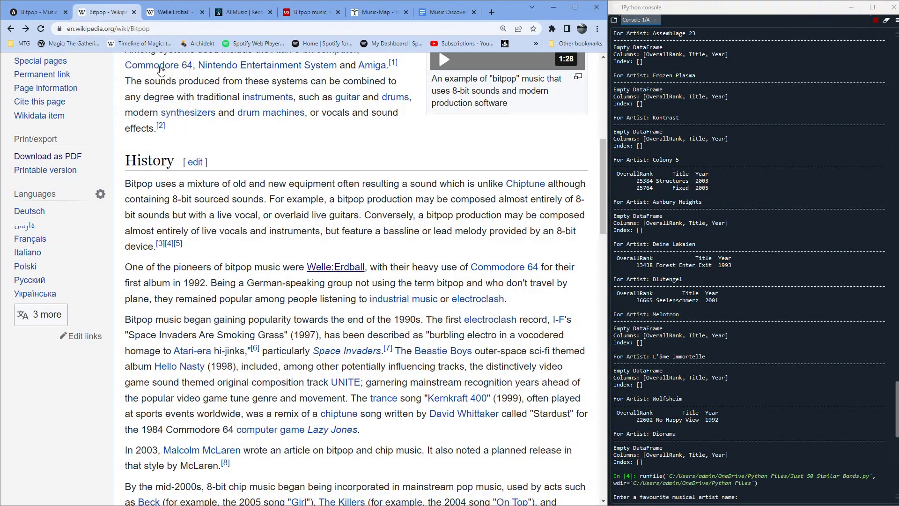
pyautogui.click(173, 12)
pyautogui.moveTo(248, 133); pyautogui.dragTo(149, 134)
pyautogui.rightClick(177, 148)
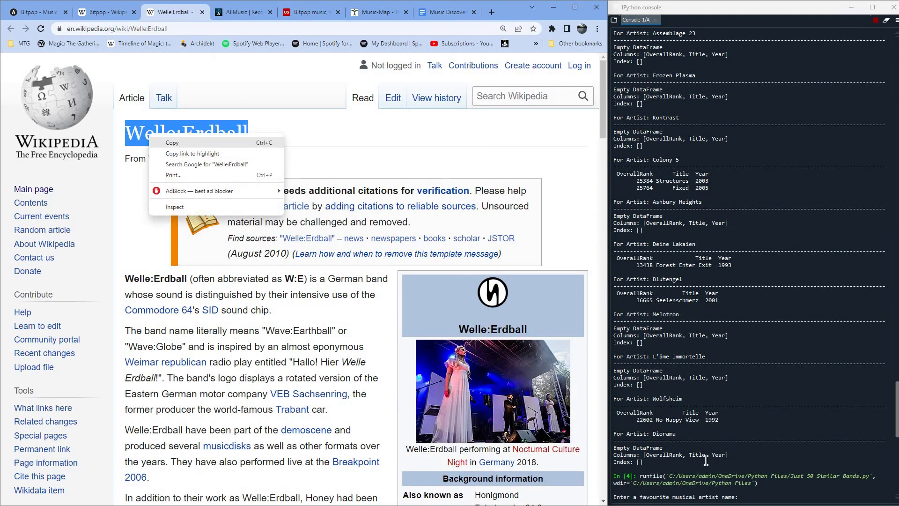
pyautogui.click(188, 142)
pyautogui.click(750, 498)
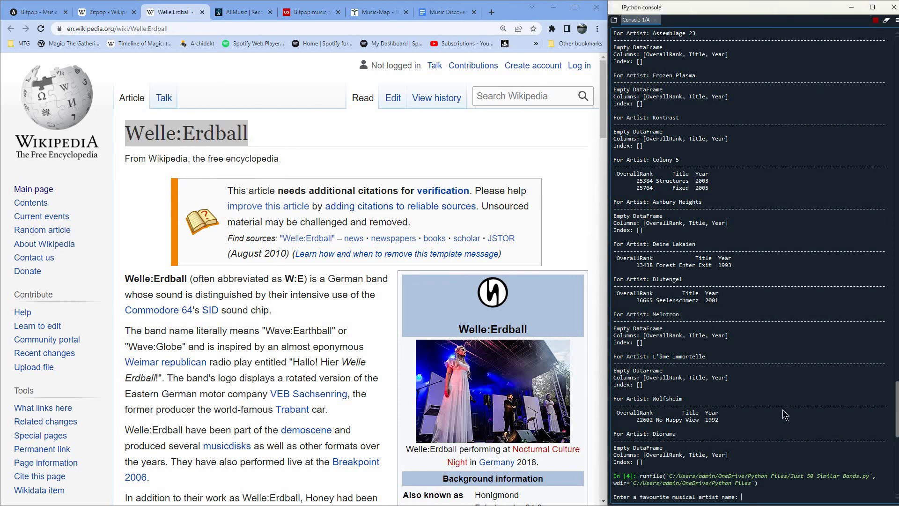
pyautogui.rightClick(749, 497)
pyautogui.click(784, 412)
# Submit Welle:Erdball and copy related artists 01–34 from the Last.fm results.
pyautogui.press('Return')
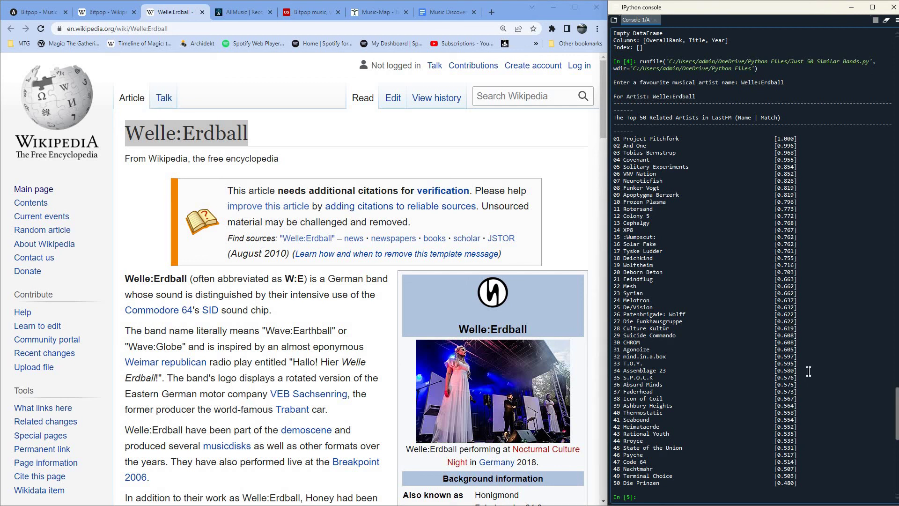
pyautogui.moveTo(809, 370); pyautogui.dragTo(596, 138)
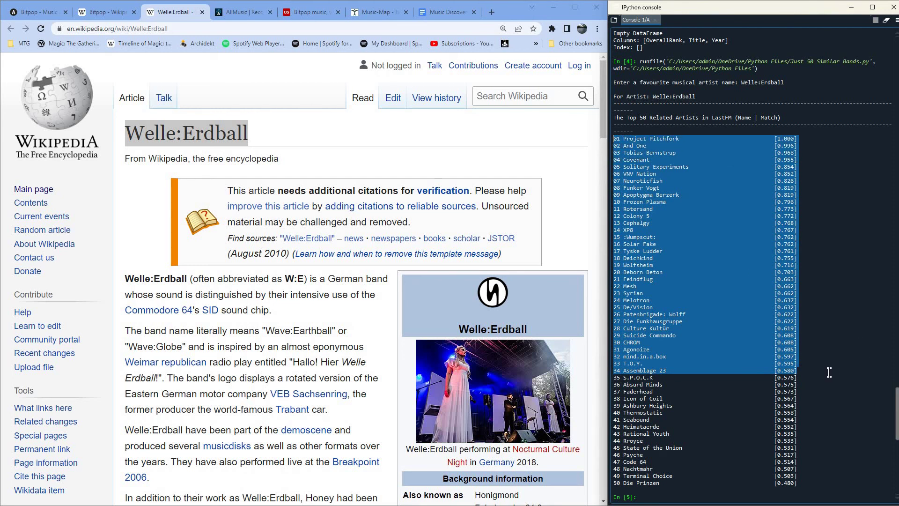
pyautogui.hotkey('ctrl', 'c')
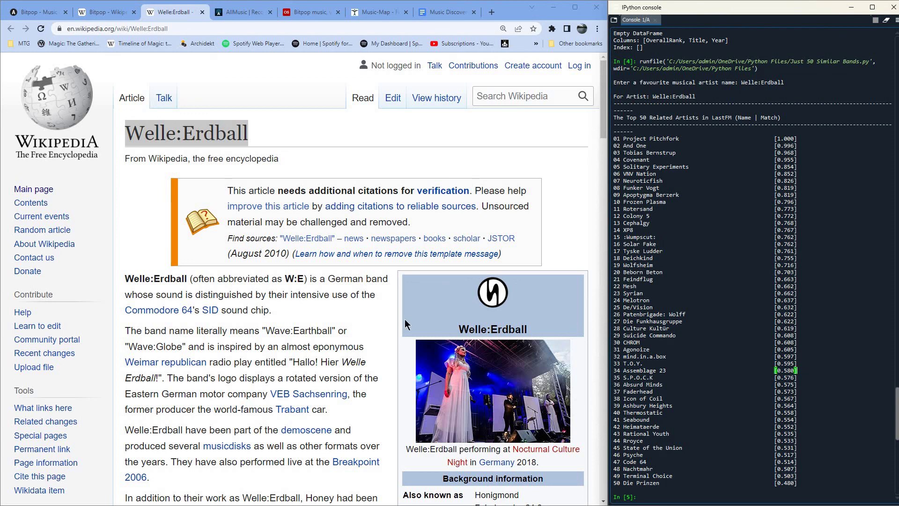
# Return to the Bitpop Wikipedia History section naming Welle:Erdball as a bitpop pioneer.
pyautogui.scroll(-5, 347, 362)
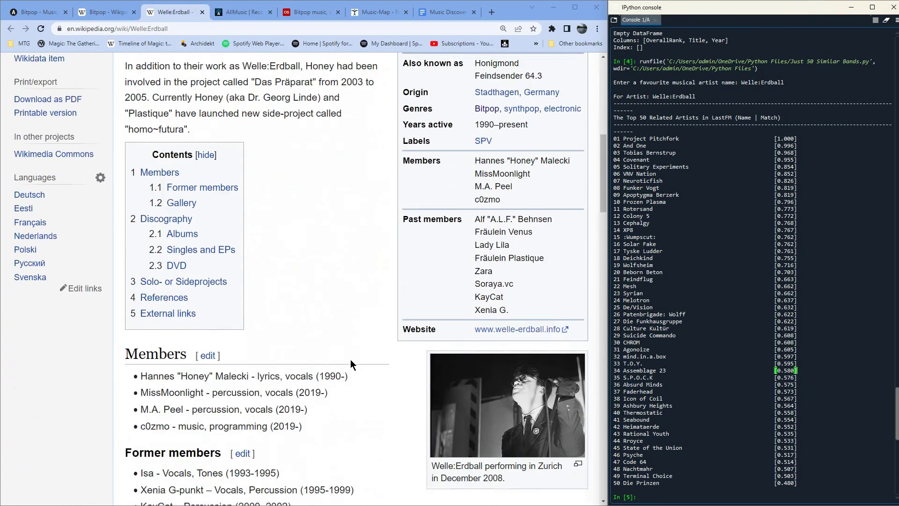
pyautogui.scroll(-5, 350, 359)
pyautogui.scroll(20, 342, 372)
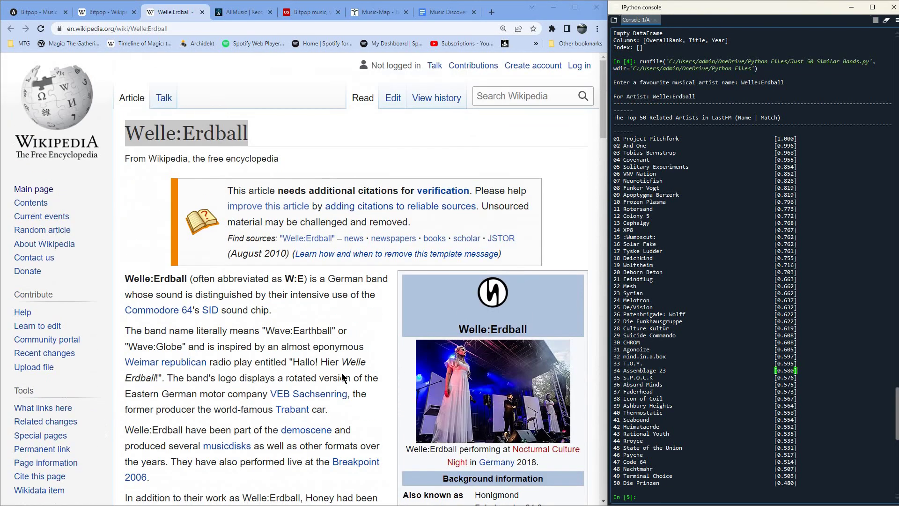
pyautogui.scroll(-2, 341, 375)
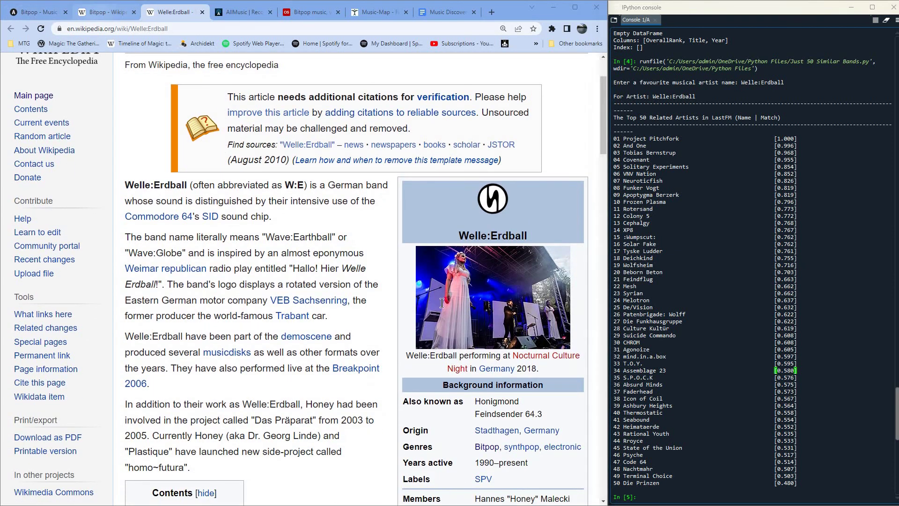
pyautogui.click(103, 13)
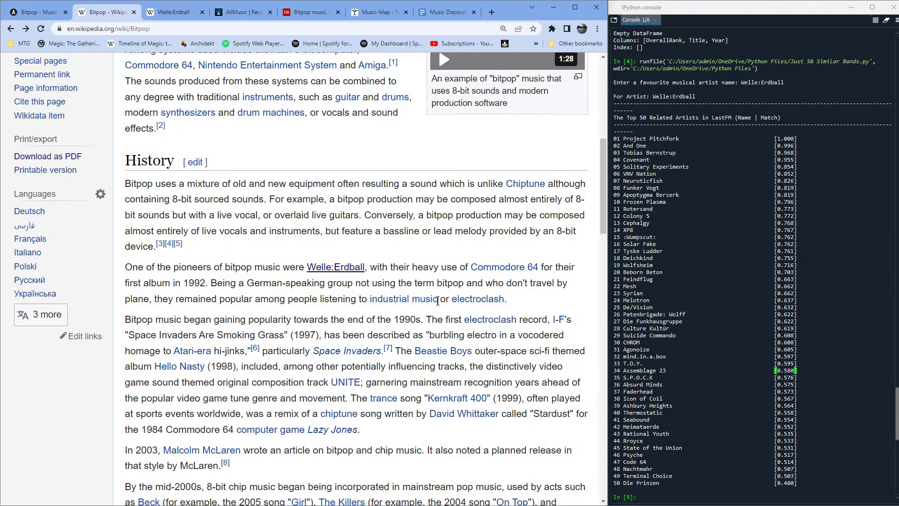
pyautogui.moveTo(472, 303)
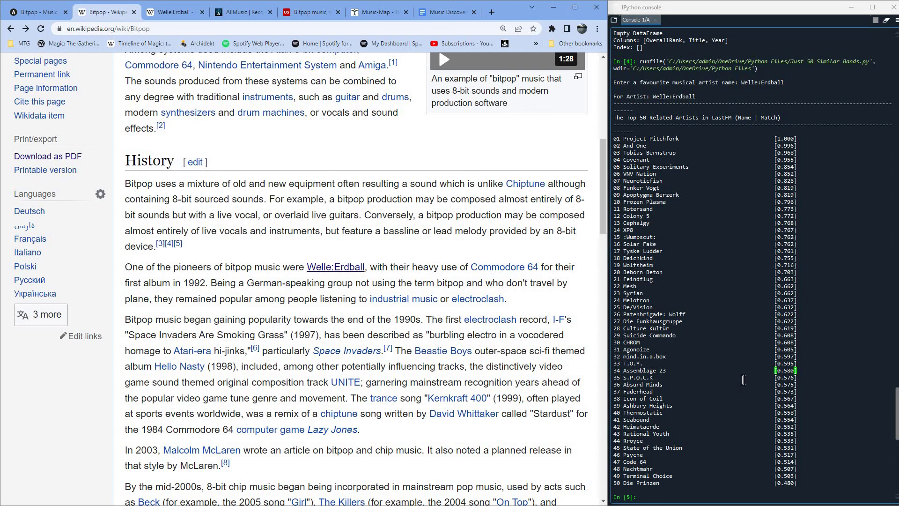
# Select the name VNV Nation in row 06 of the related-artists output.
pyautogui.click(658, 173)
pyautogui.moveTo(620, 170); pyautogui.dragTo(623, 174)
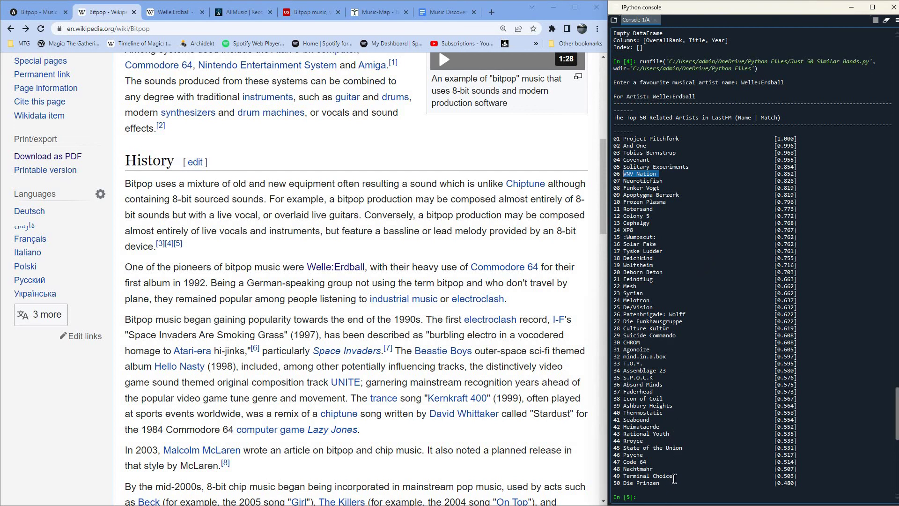
pyautogui.scroll(-2, 681, 450)
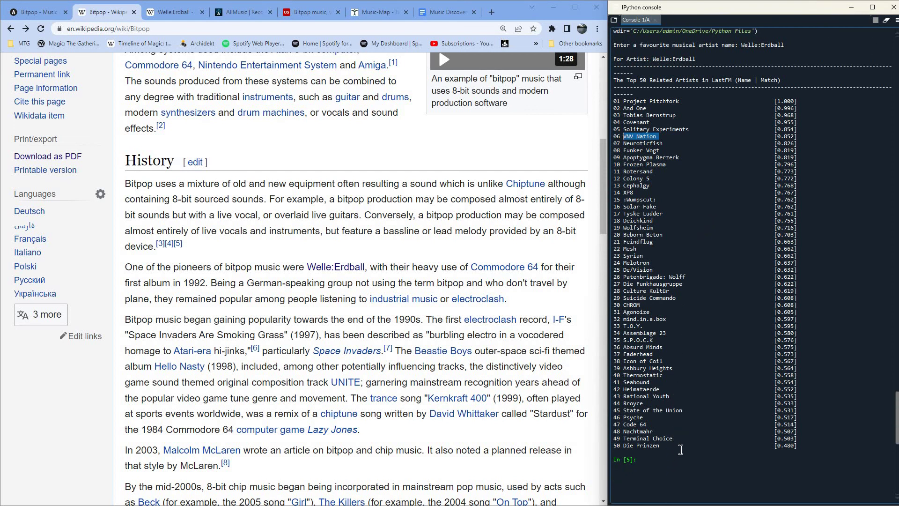
pyautogui.scroll(2, 678, 368)
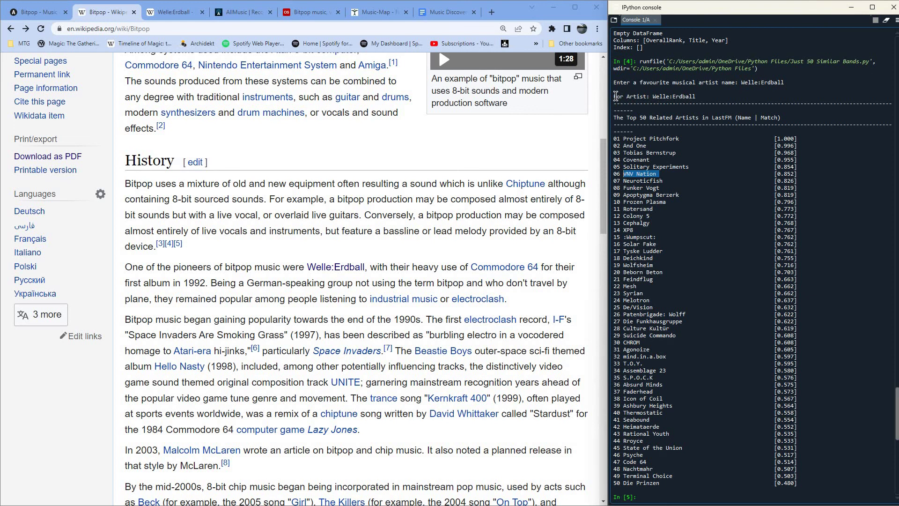
# Copy the output from 'For Artist: Welle:Erdball' through 50 Die Prinzen, reselecting to capture it all.
pyautogui.moveTo(615, 97); pyautogui.dragTo(826, 487)
pyautogui.rightClick(686, 211)
pyautogui.click(707, 229)
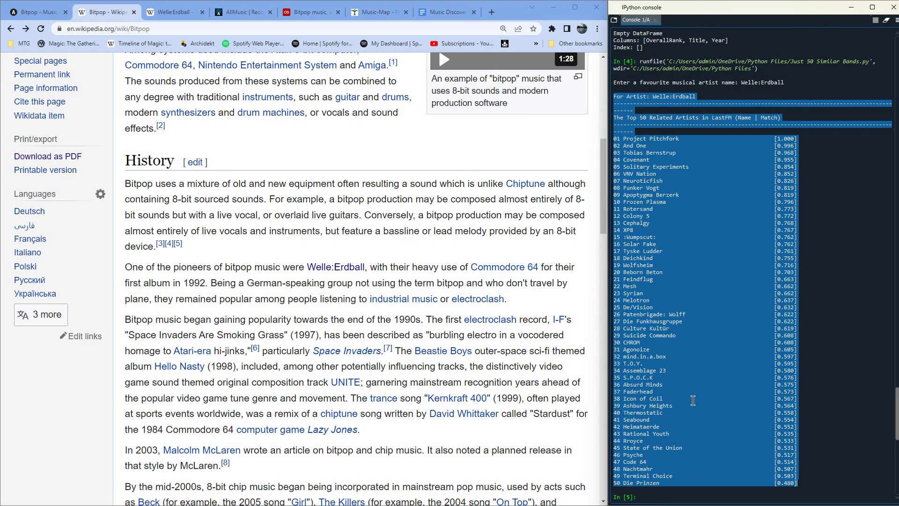
pyautogui.click(696, 93)
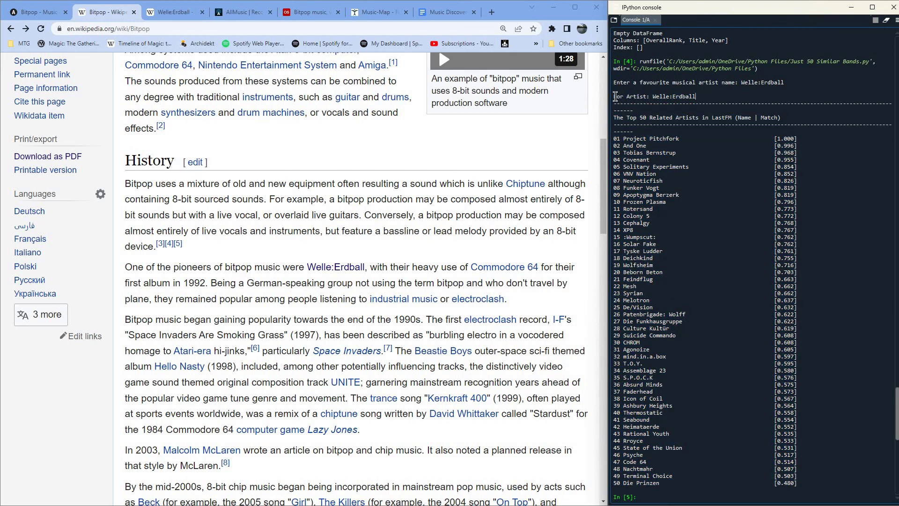
pyautogui.moveTo(616, 97); pyautogui.dragTo(796, 424)
pyautogui.moveTo(828, 483); pyautogui.dragTo(827, 484)
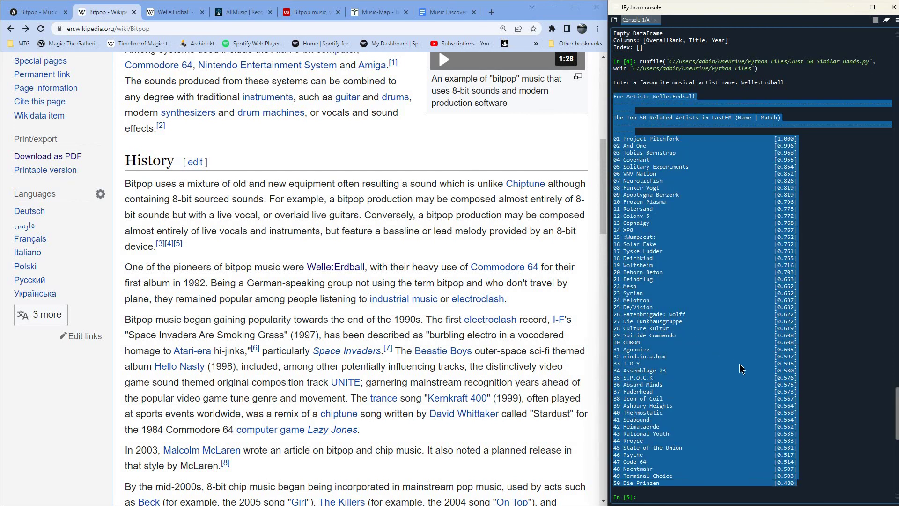
pyautogui.rightClick(694, 338)
pyautogui.click(740, 355)
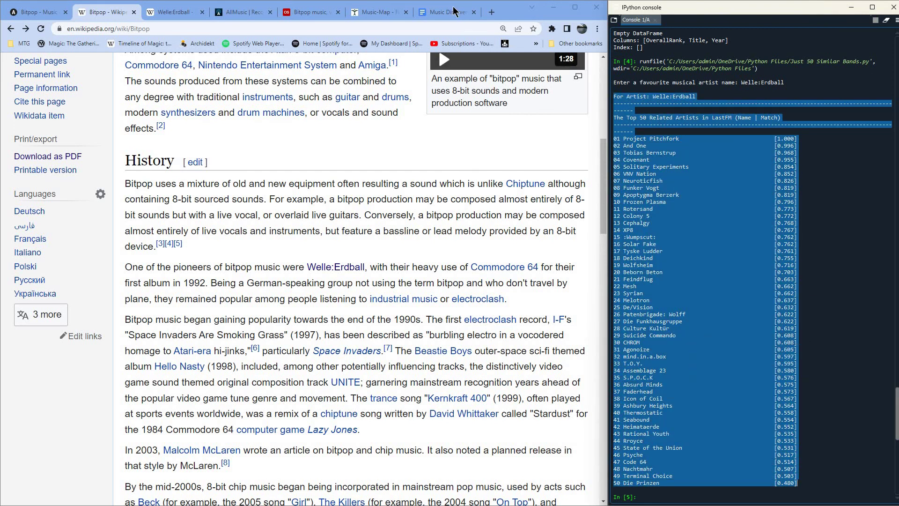
# Paste the Welle:Erdball top-50 list at the end of Music Discovery, adding a blank line.
pyautogui.click(453, 11)
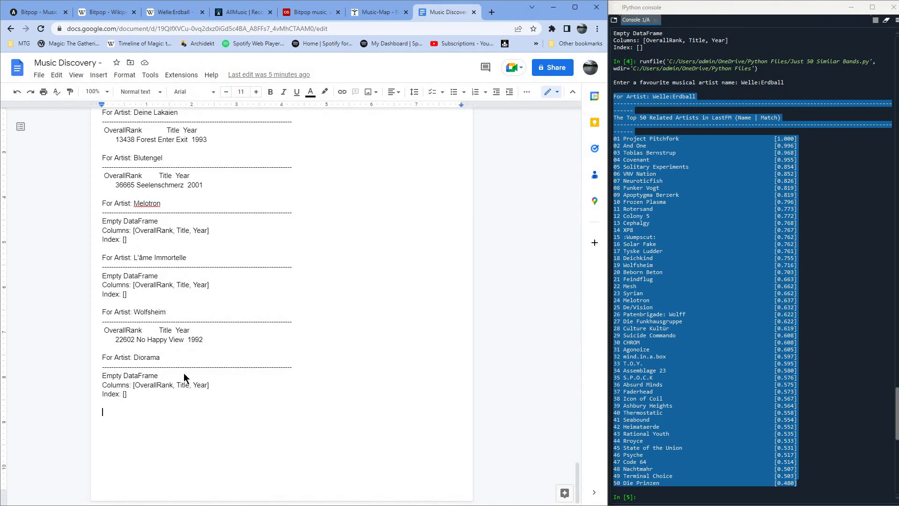
pyautogui.rightClick(193, 324)
pyautogui.click(181, 286)
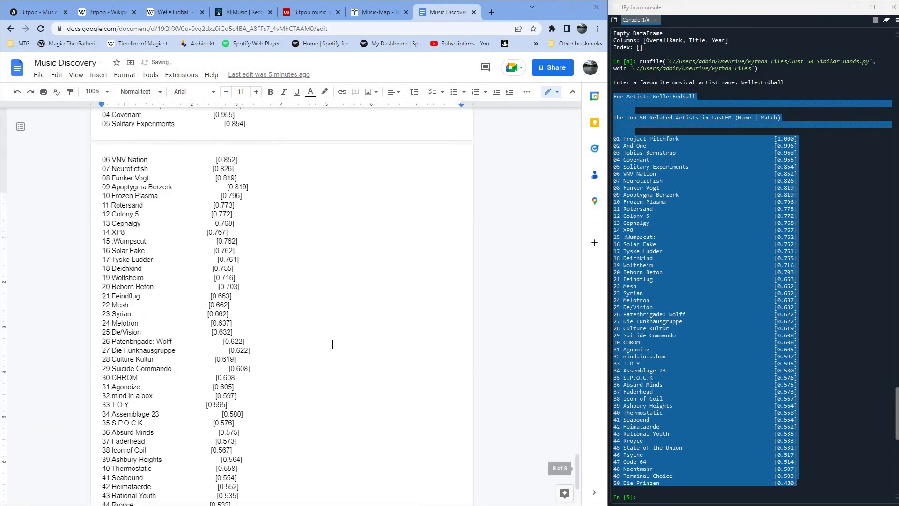
pyautogui.scroll(-1, 295, 455)
pyautogui.press('Return')
# Clear the leftover selection in the IPython console output.
pyautogui.click(735, 477)
pyautogui.click(690, 484)
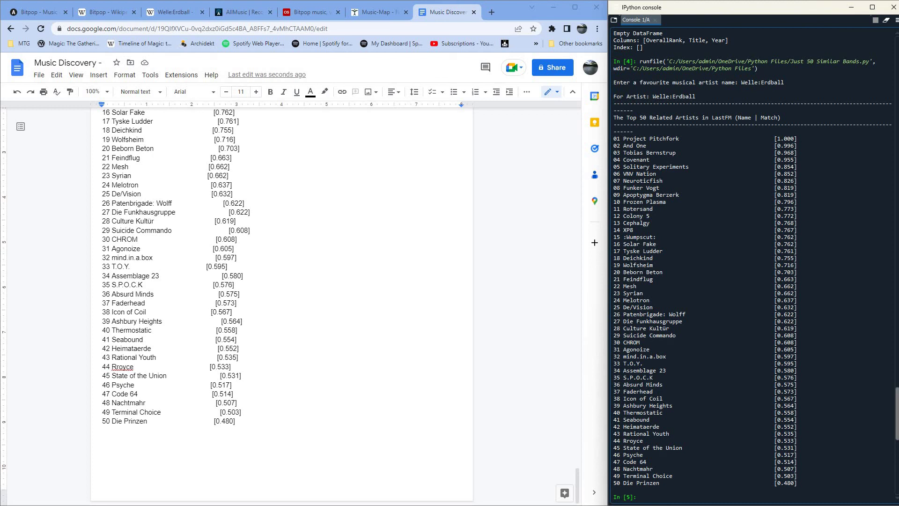
pyautogui.hotkey('alt', 'Tab')
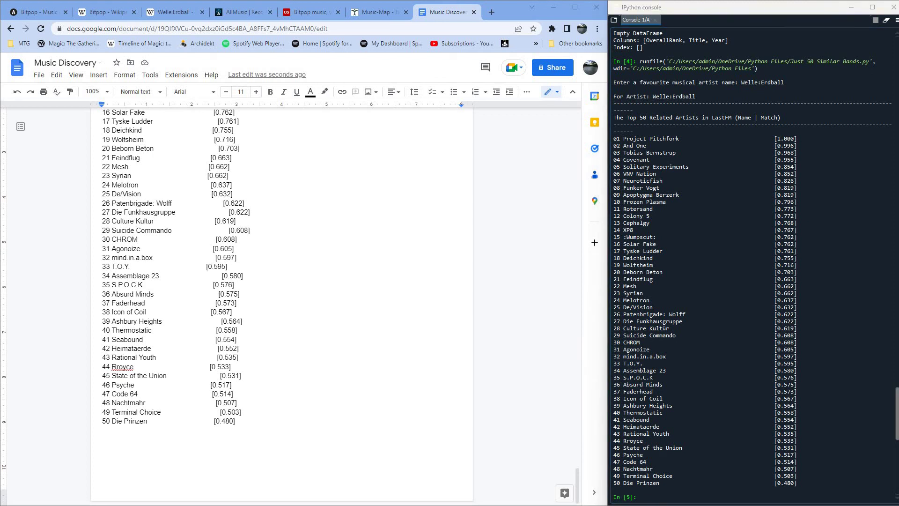
# Rerun the LastFM - Similar Bands for Python v3 - 50.py script, pasting the copied text as the artist name.
pyautogui.click(732, 494)
pyautogui.press('F5')
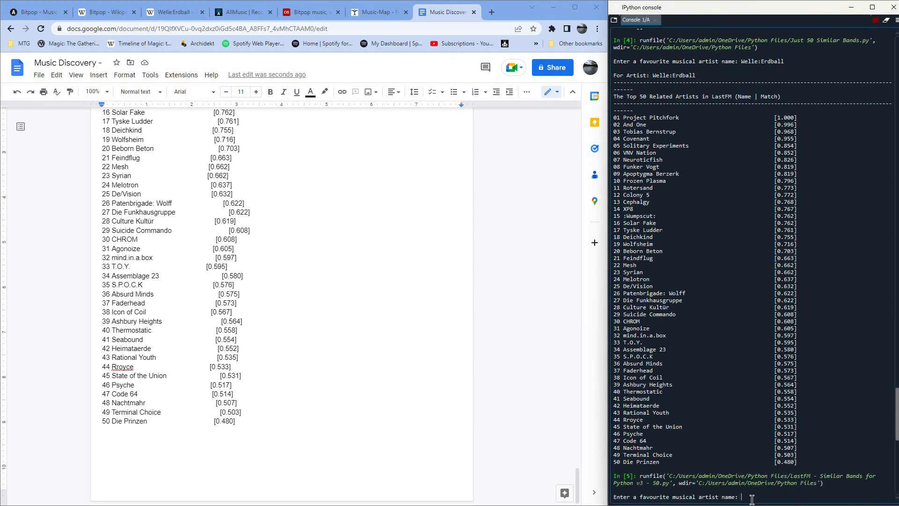
pyautogui.rightClick(746, 496)
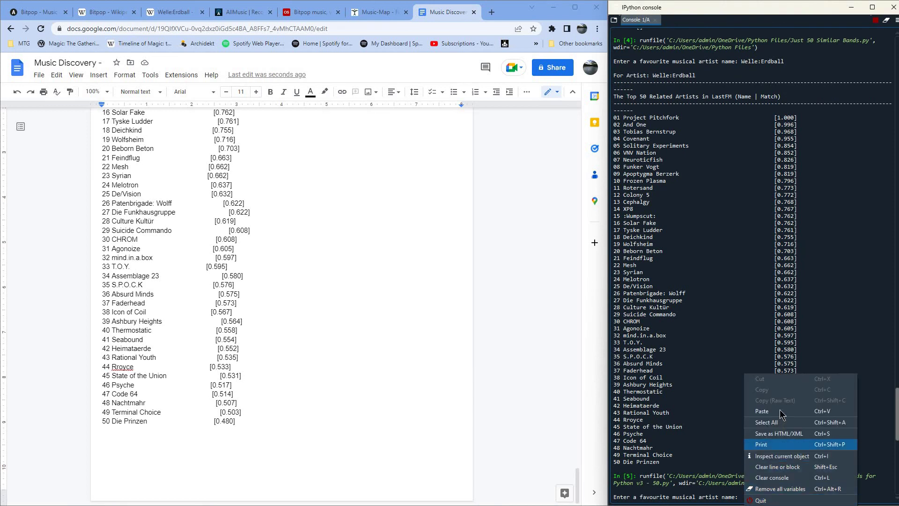
pyautogui.click(779, 410)
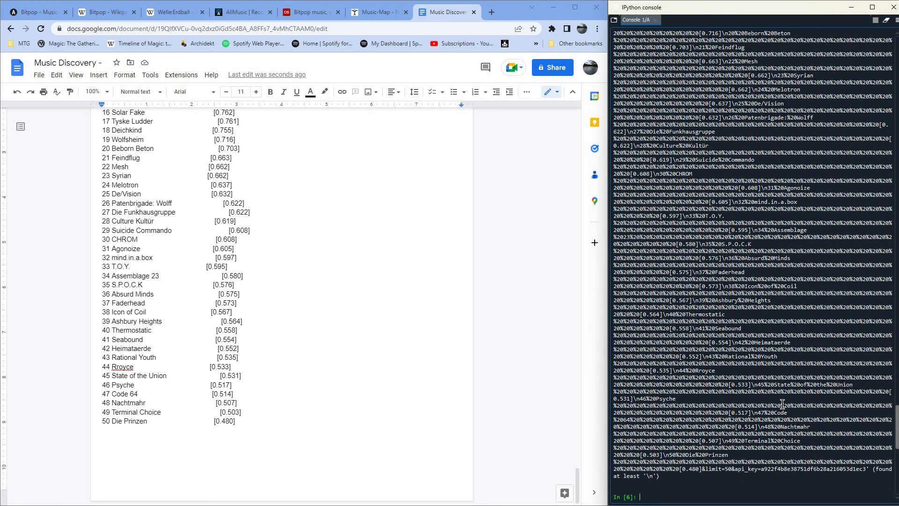
# Scroll through the resulting InvalidURL traceback in the console.
pyautogui.scroll(15, 783, 407)
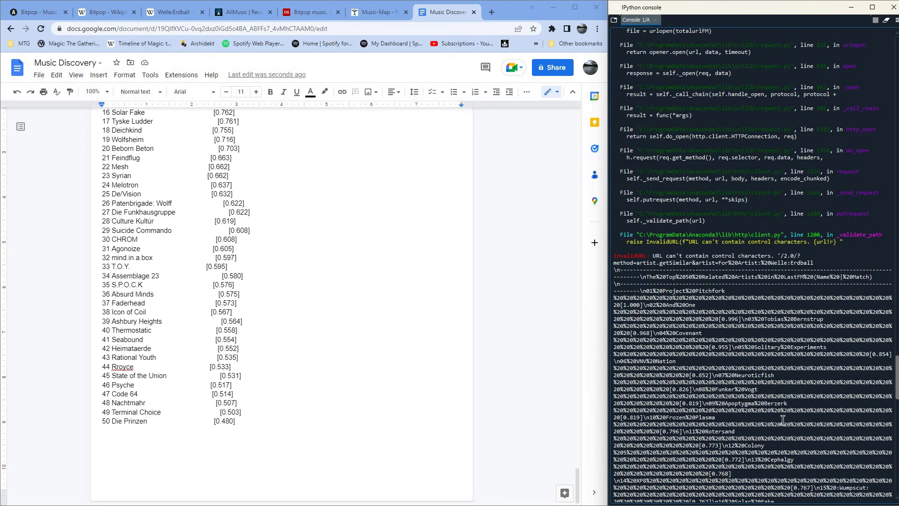
pyautogui.scroll(2, 782, 420)
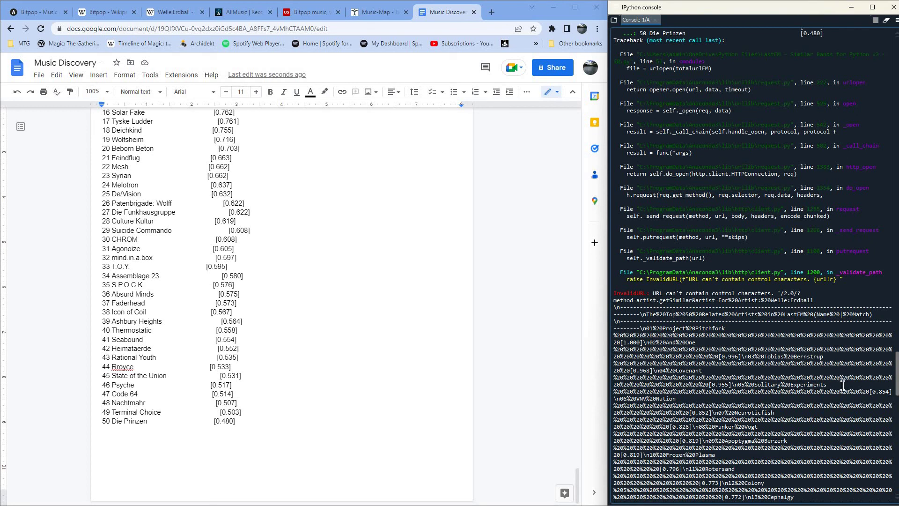
pyautogui.scroll(5, 844, 419)
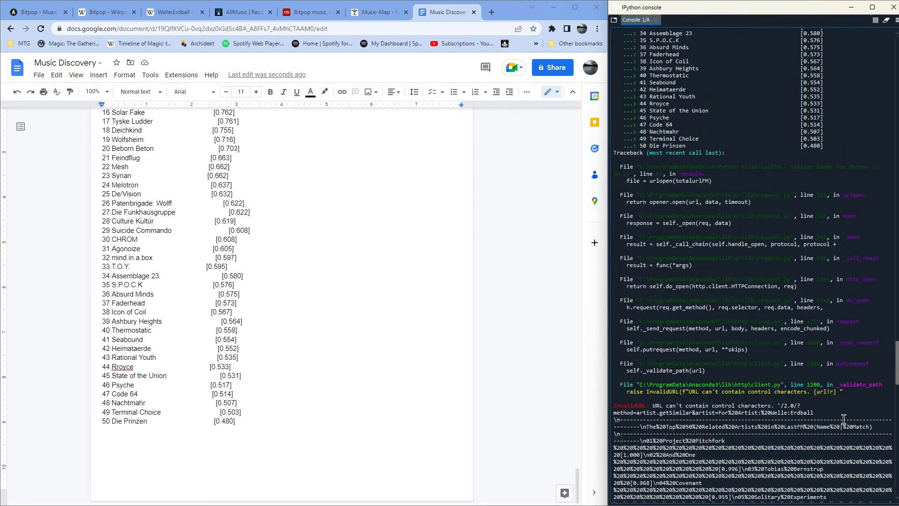
pyautogui.scroll(10, 844, 418)
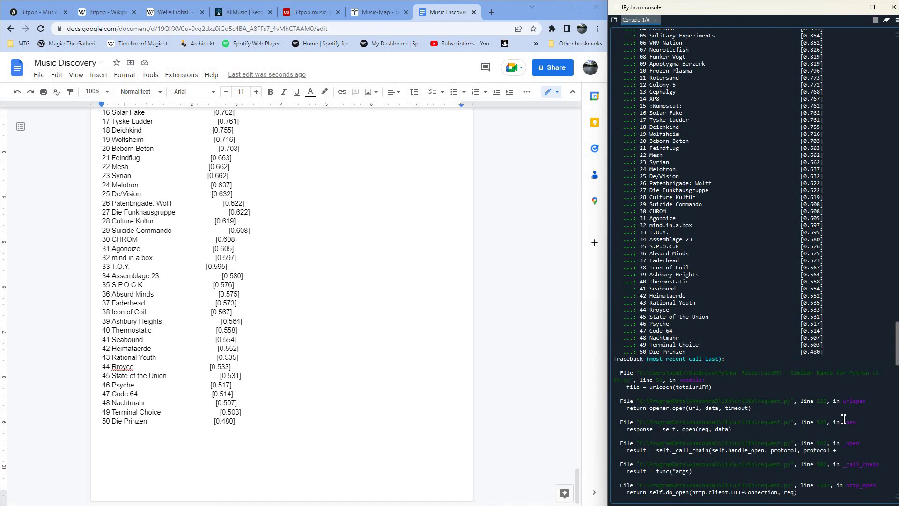
pyautogui.scroll(6, 843, 418)
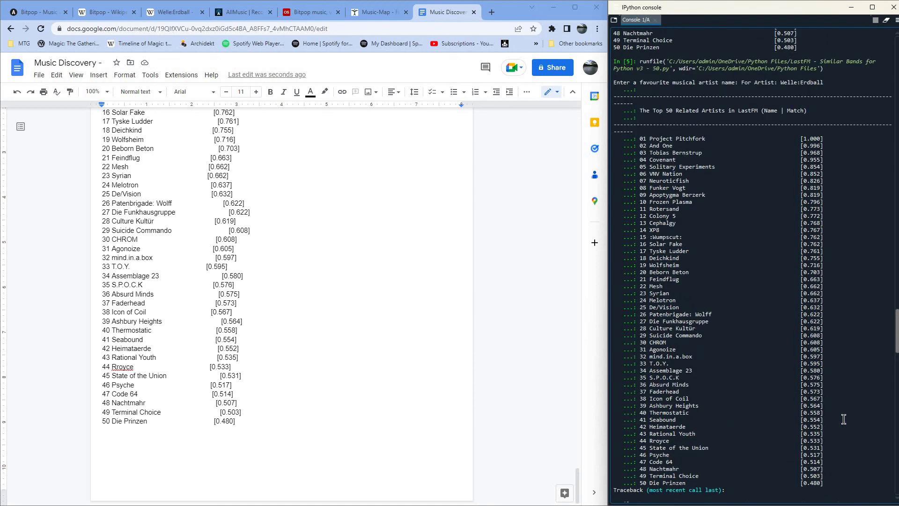
pyautogui.scroll(4, 844, 419)
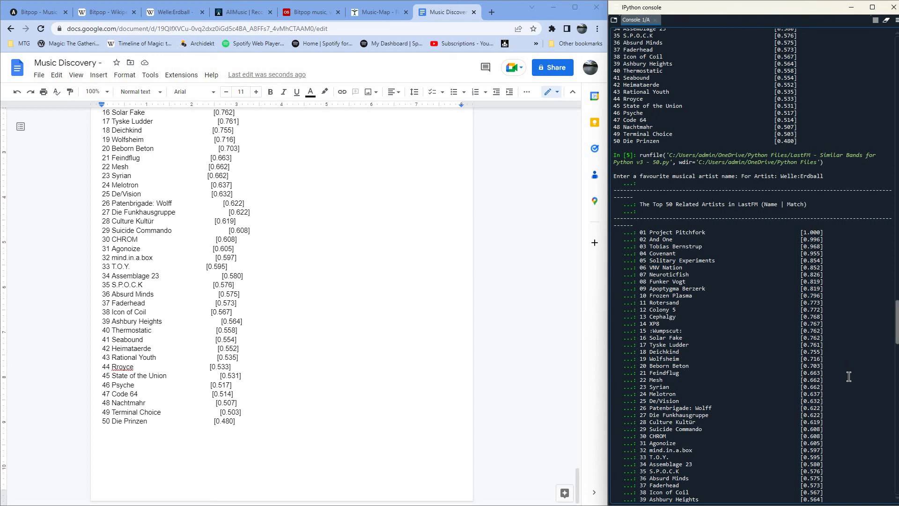
pyautogui.scroll(-16, 848, 376)
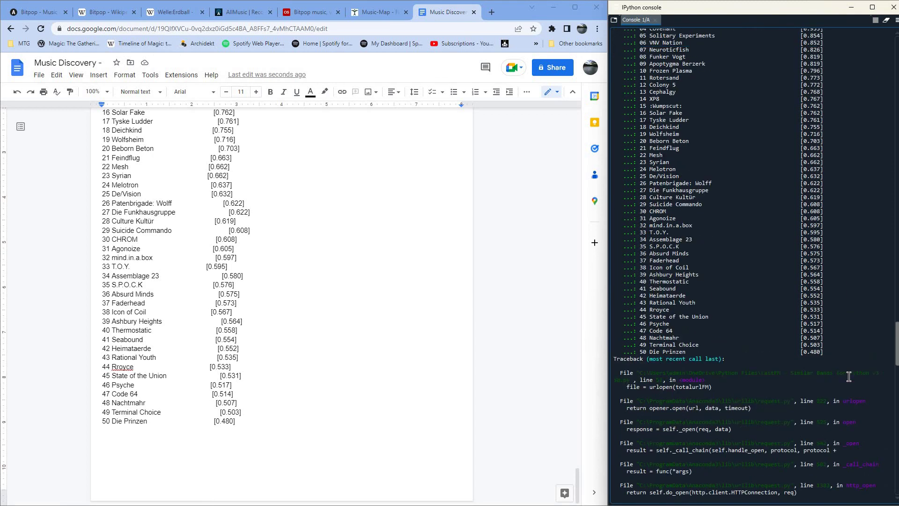
pyautogui.scroll(-4, 848, 376)
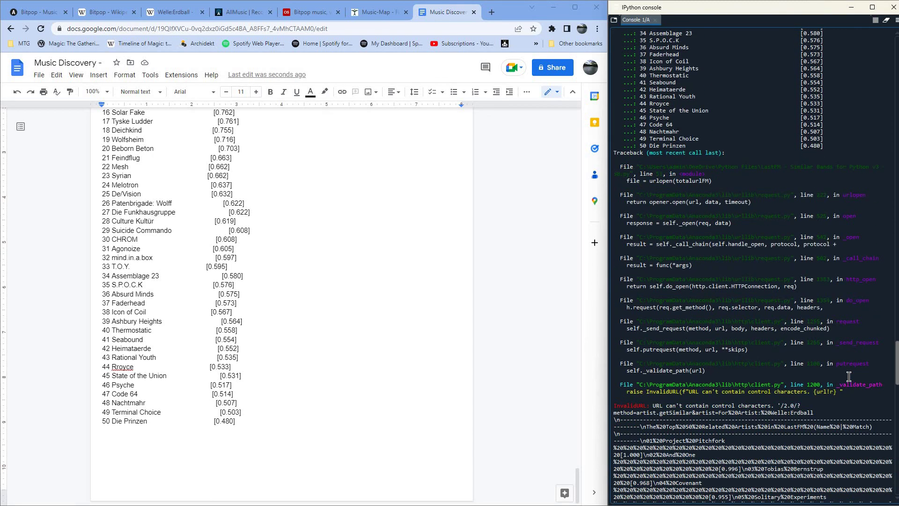
pyautogui.scroll(-4, 848, 376)
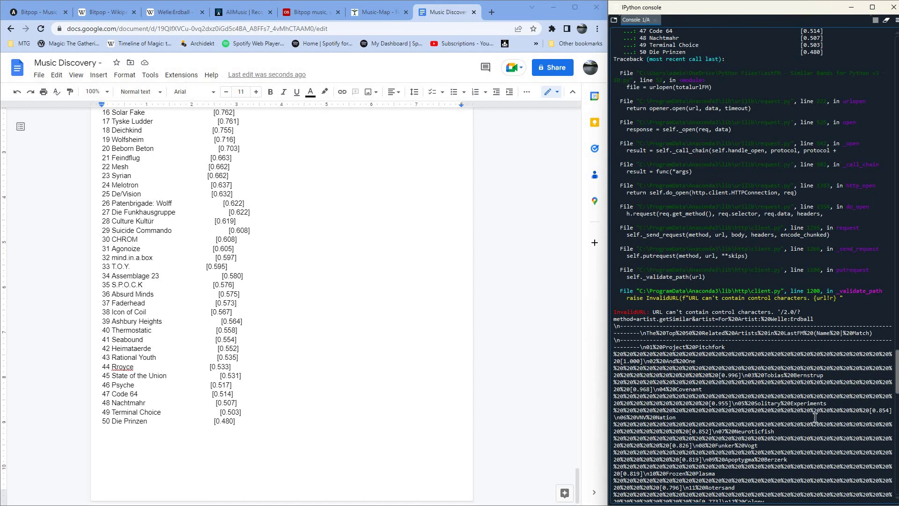
pyautogui.scroll(15, 815, 417)
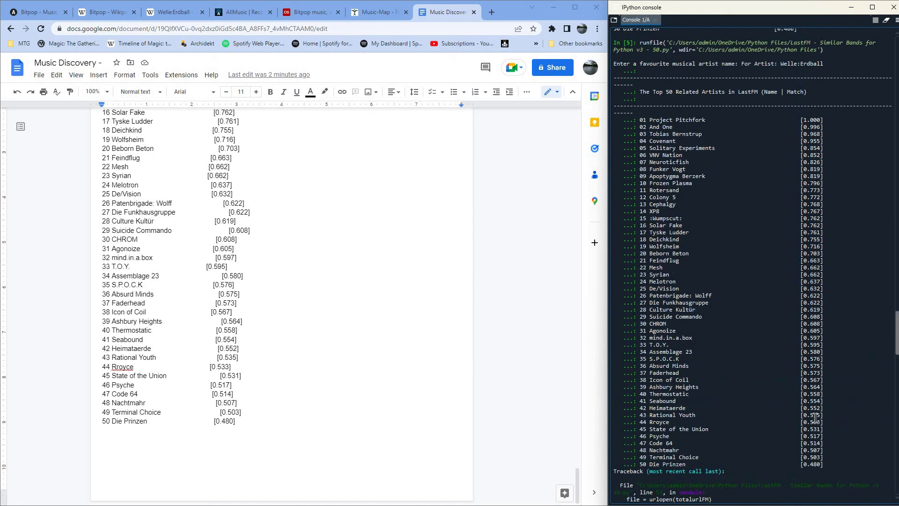
pyautogui.scroll(4, 815, 417)
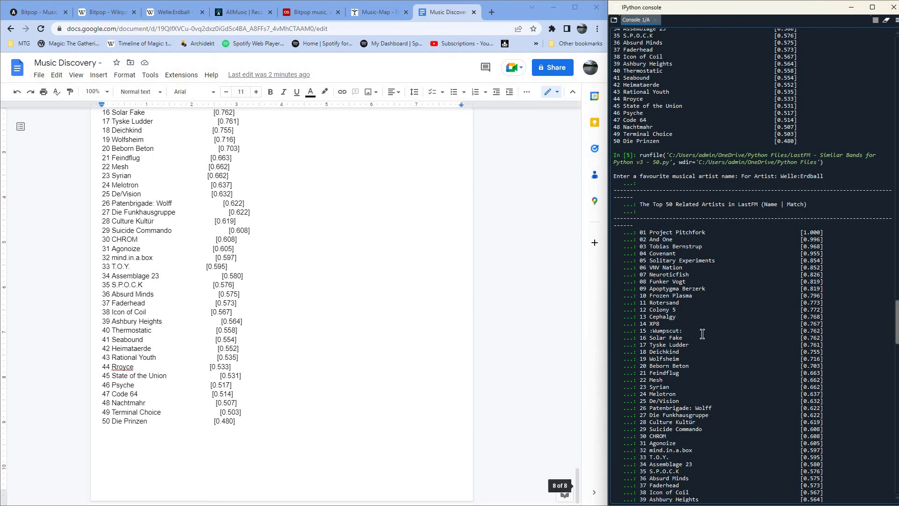
pyautogui.scroll(2, 703, 335)
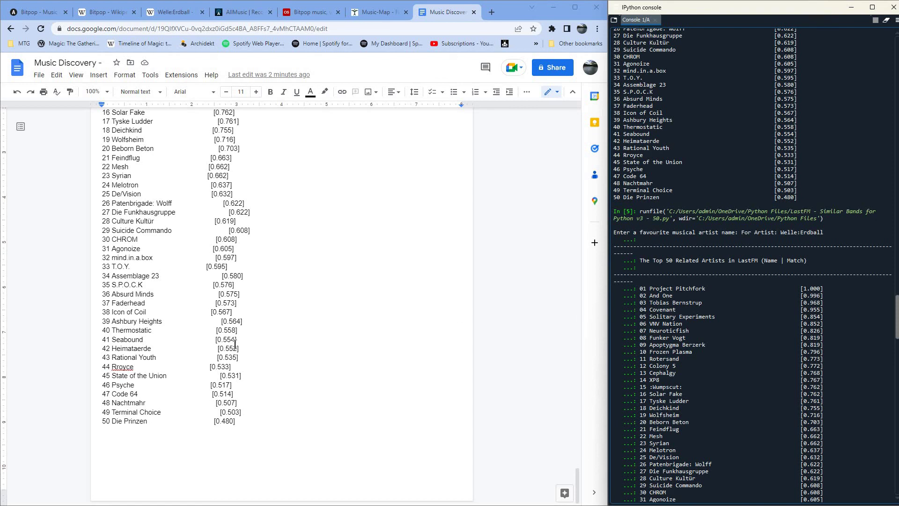
pyautogui.scroll(1, 257, 347)
pyautogui.scroll(7, 257, 347)
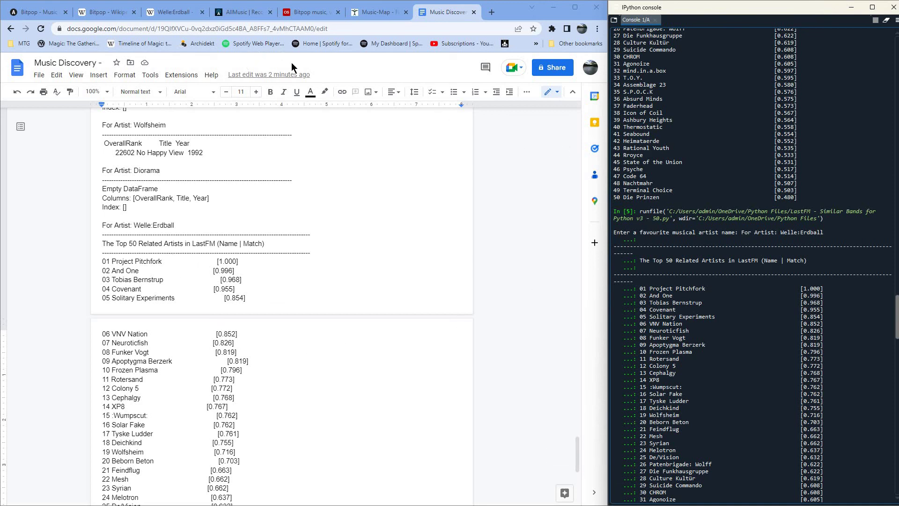
# Scroll up through earlier Music Discovery sections, then move to the AllMusic homepage.
pyautogui.scroll(3, 347, 230)
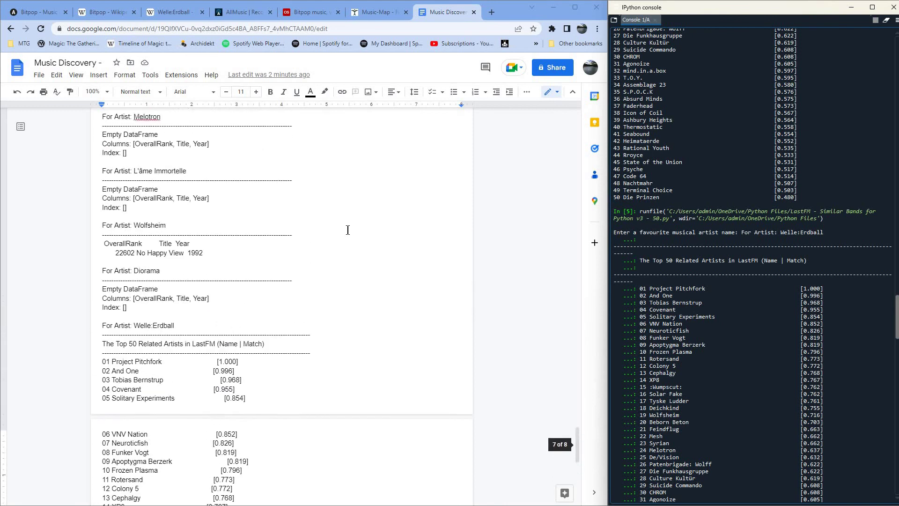
pyautogui.scroll(10, 347, 230)
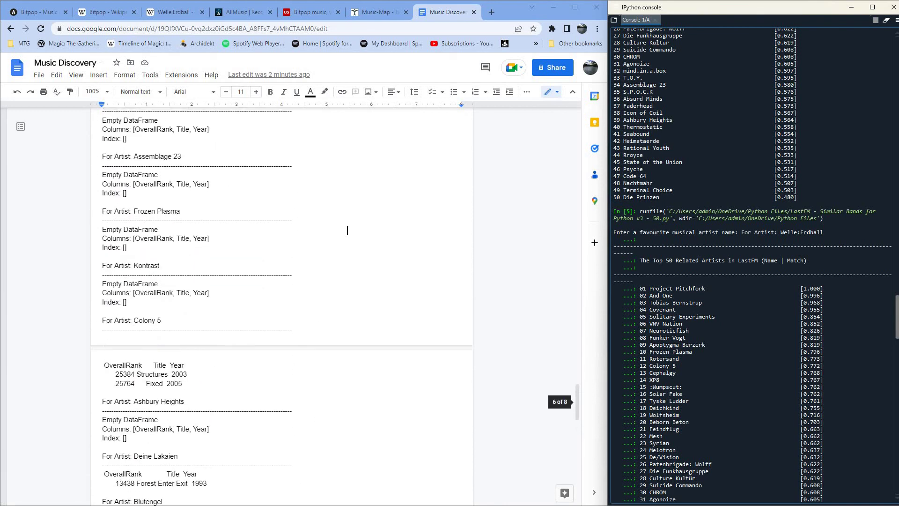
pyautogui.click(244, 12)
pyautogui.scroll(-2, 489, 313)
# Copy the band name Welle:Erdball from its Wikipedia article.
pyautogui.scroll(2, 489, 281)
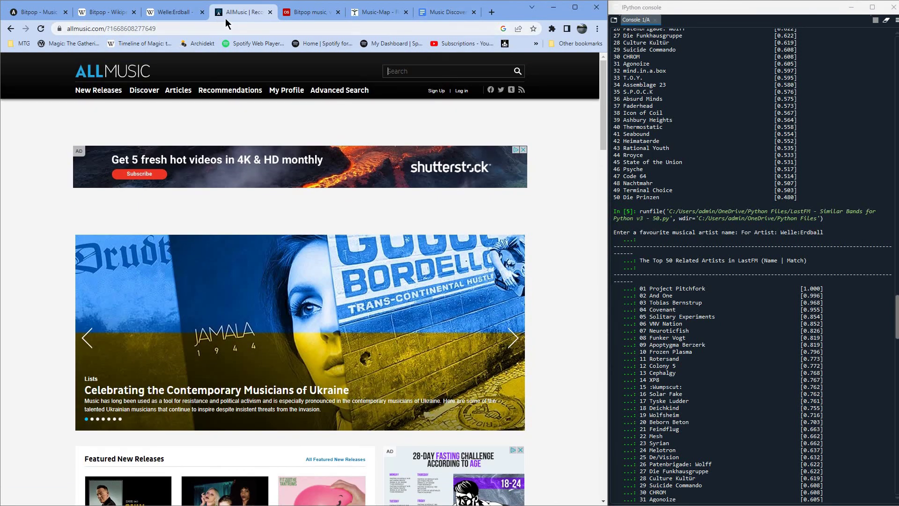
pyautogui.click(182, 14)
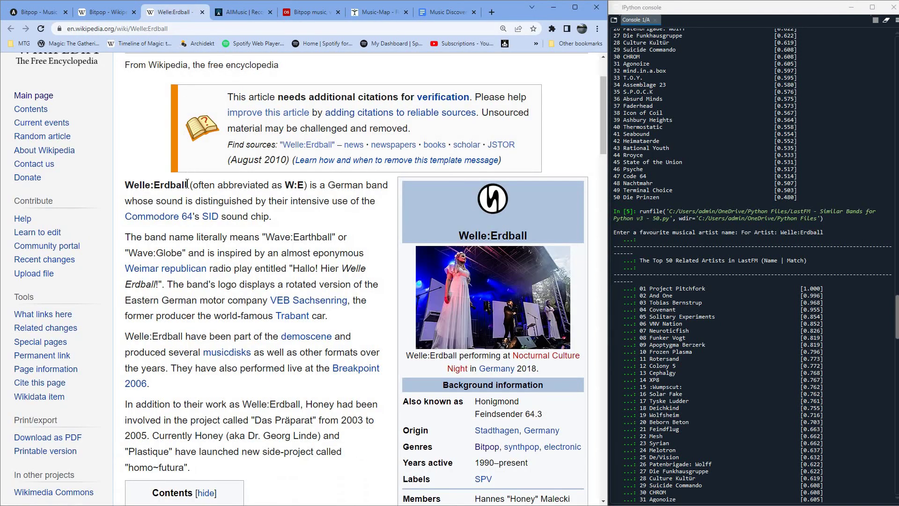
pyautogui.doubleClick(128, 185)
pyautogui.press('super+c')
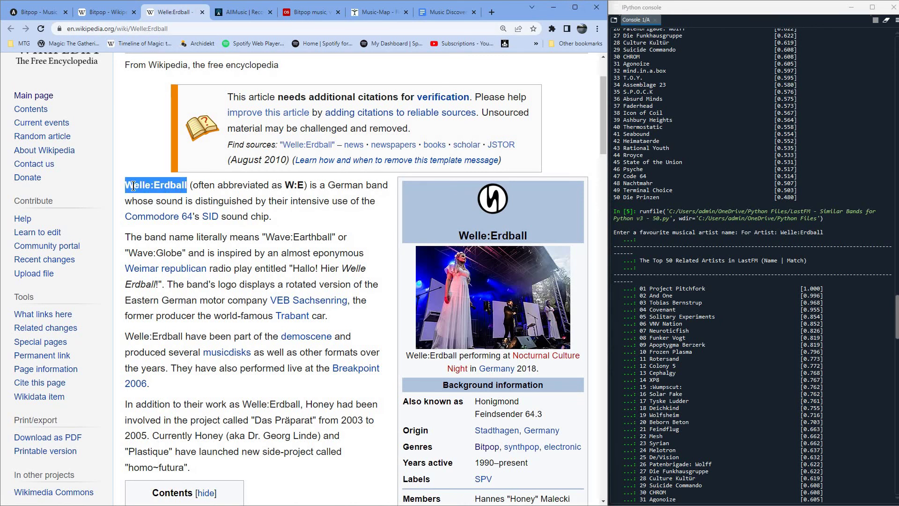
pyautogui.rightClick(135, 189)
pyautogui.click(230, 13)
# Search AllMusic for Welle:Erdball, then return to the Last.fm Bitpop page.
pyautogui.click(231, 13)
pyautogui.click(406, 71)
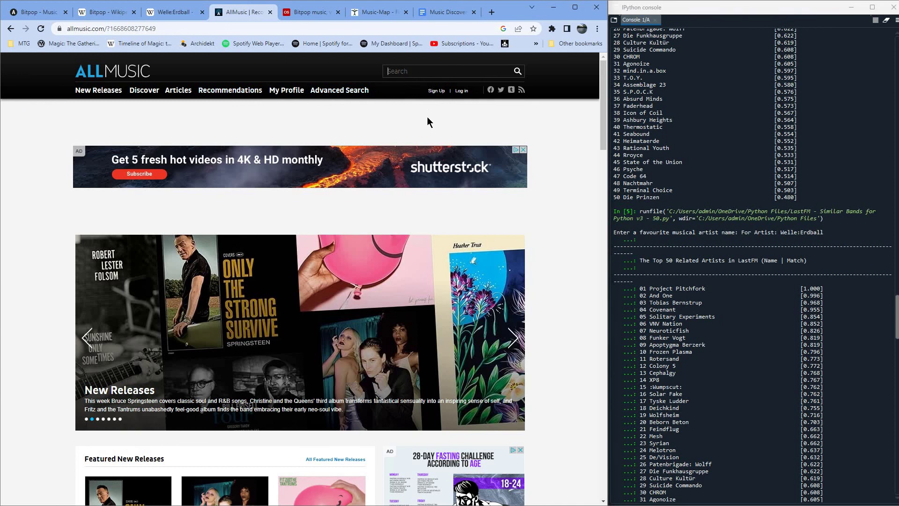
pyautogui.rightClick(406, 71)
pyautogui.click(430, 148)
pyautogui.press('Return')
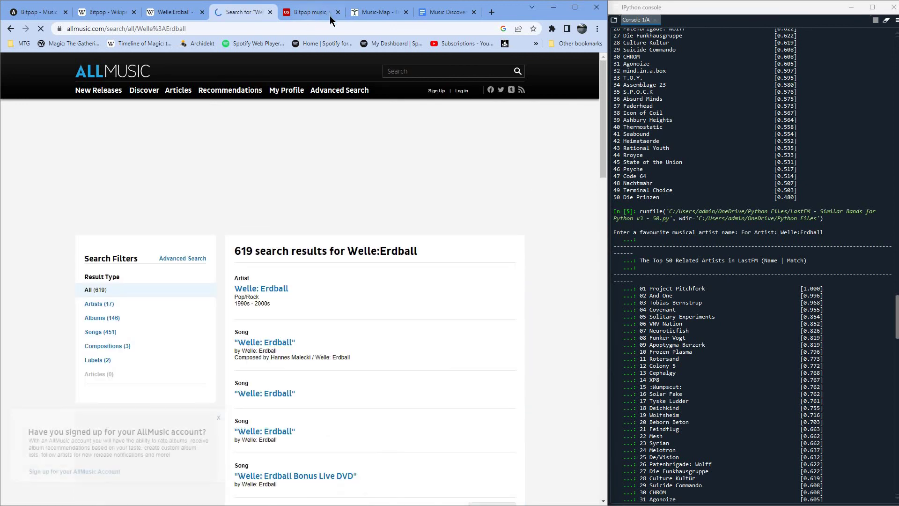
pyautogui.click(309, 11)
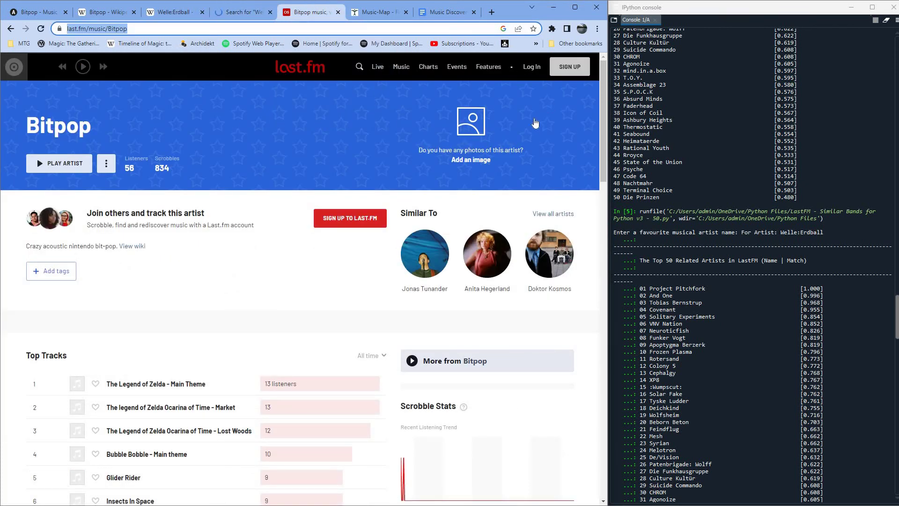
# Search Last.fm for Welle:Erdball and open its artist page.
pyautogui.click(359, 67)
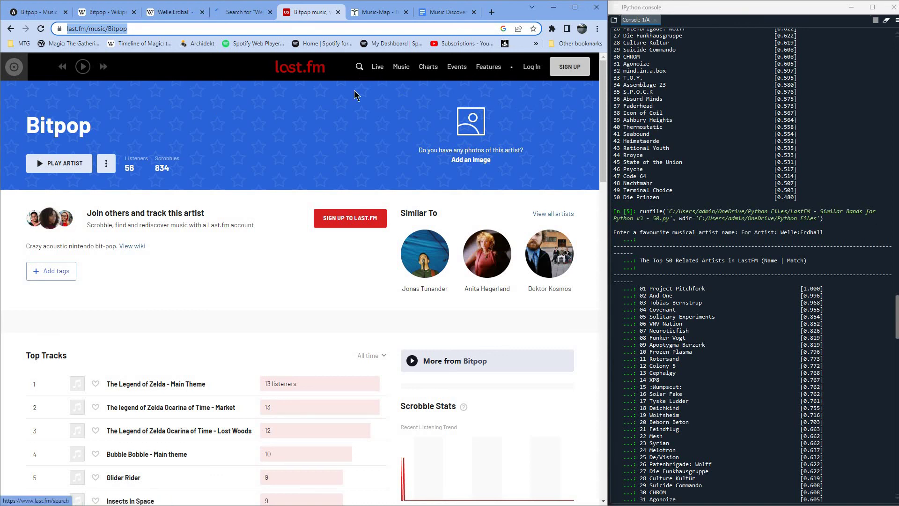
pyautogui.click(133, 70)
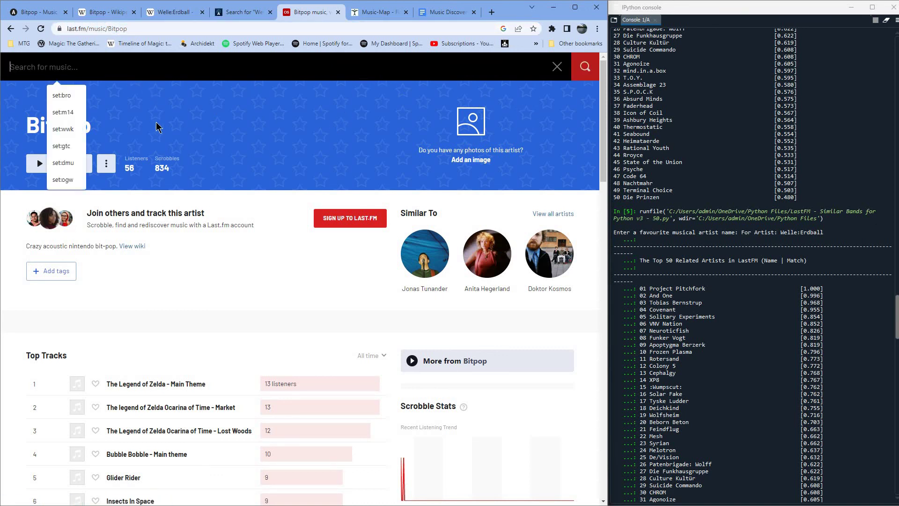
pyautogui.rightClick(133, 70)
pyautogui.click(156, 142)
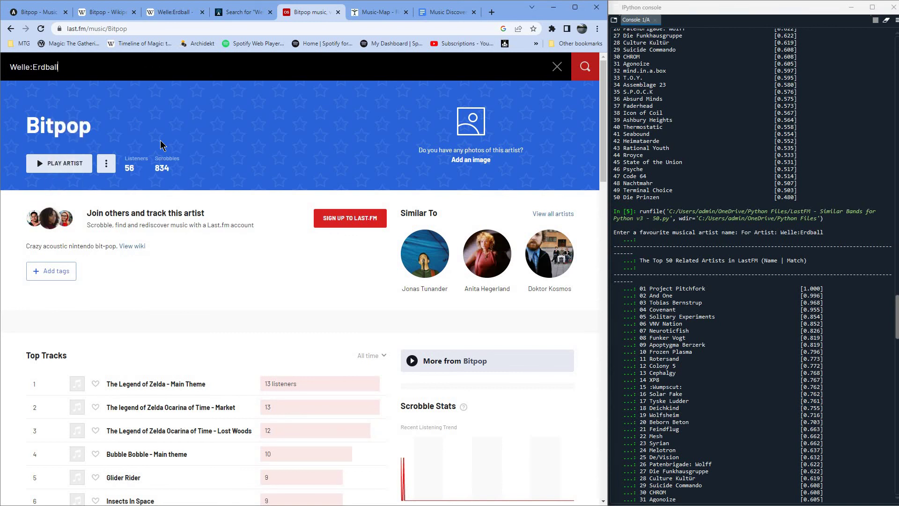
pyautogui.press('Return')
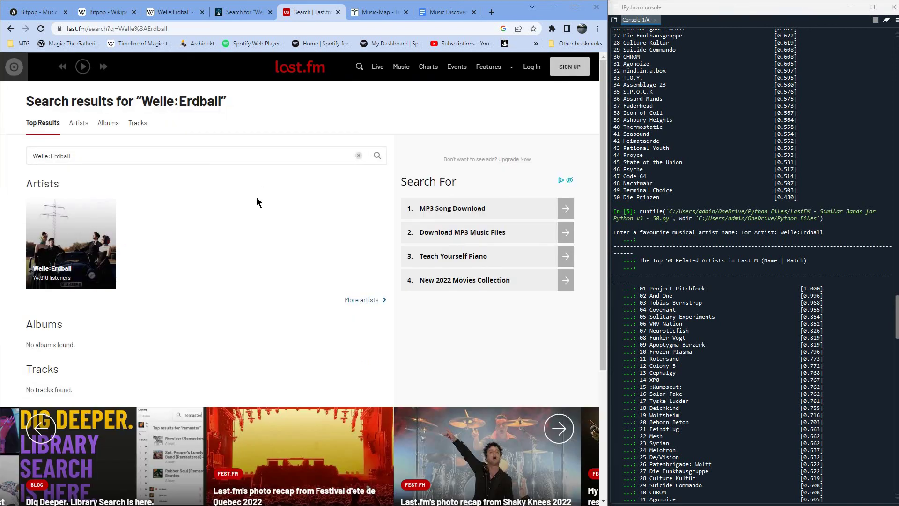
pyautogui.scroll(-4, 258, 201)
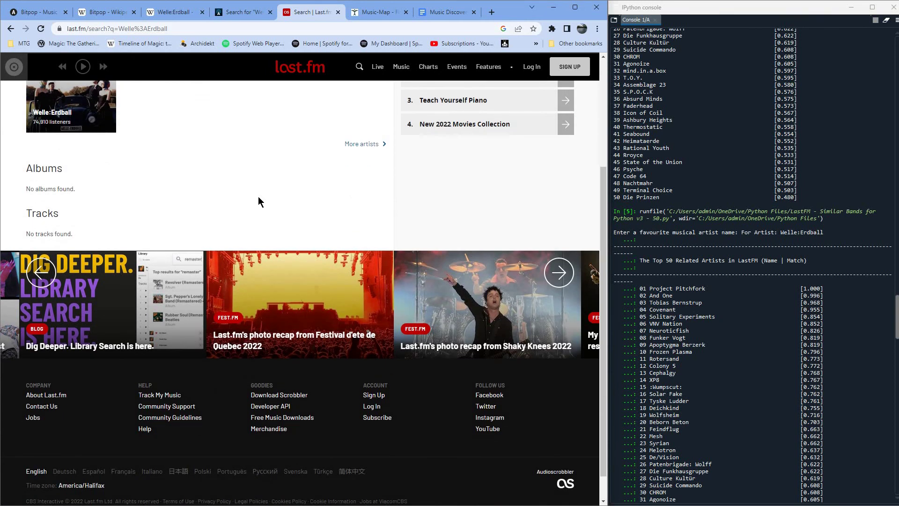
pyautogui.scroll(4, 257, 201)
pyautogui.click(65, 251)
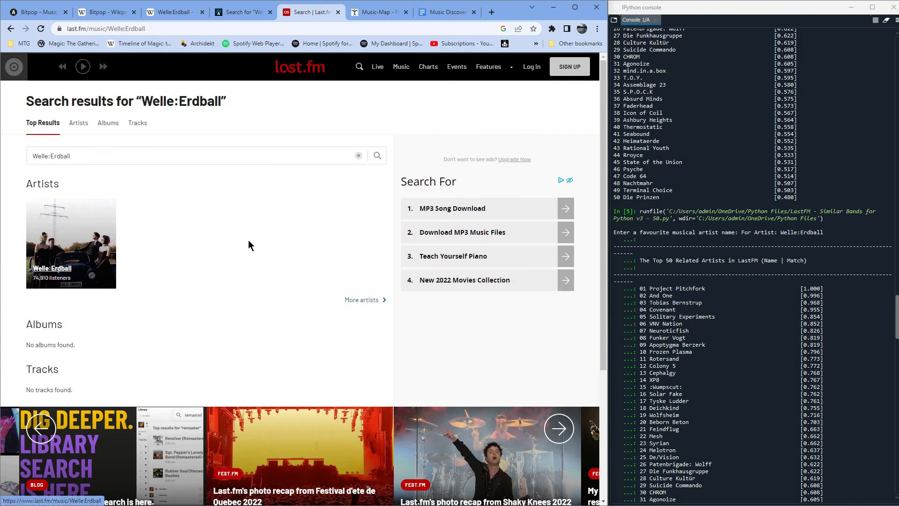
# Browse Welle:Erdball's albums sorted by Most popular, led by Die Wunderwelt Der Technik.
pyautogui.scroll(-6, 260, 248)
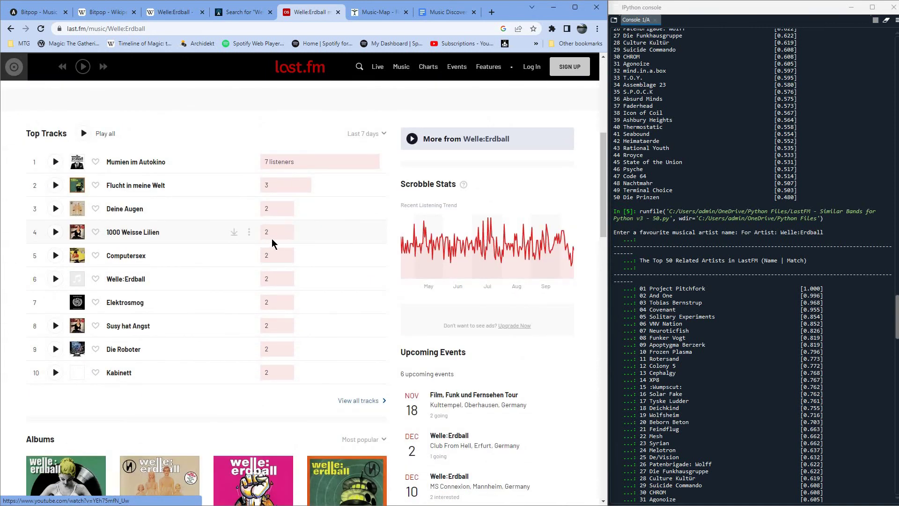
pyautogui.scroll(-3, 276, 241)
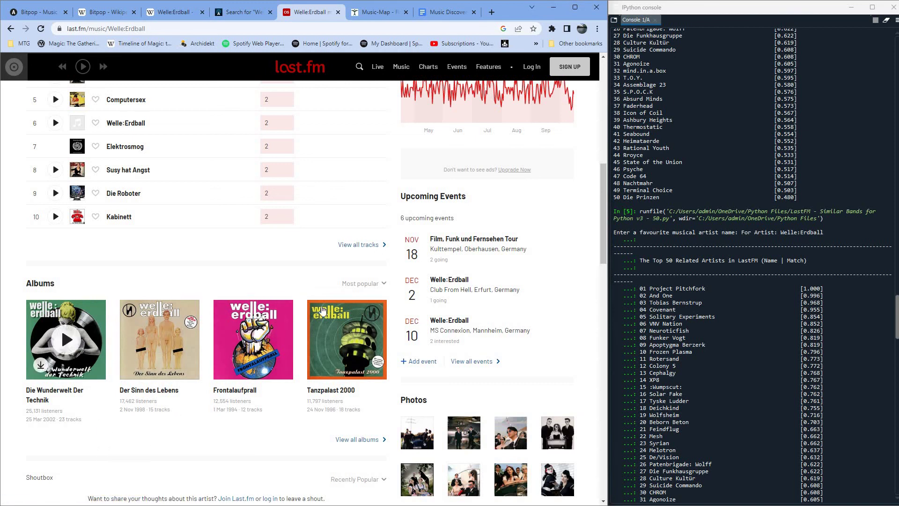
pyautogui.click(385, 285)
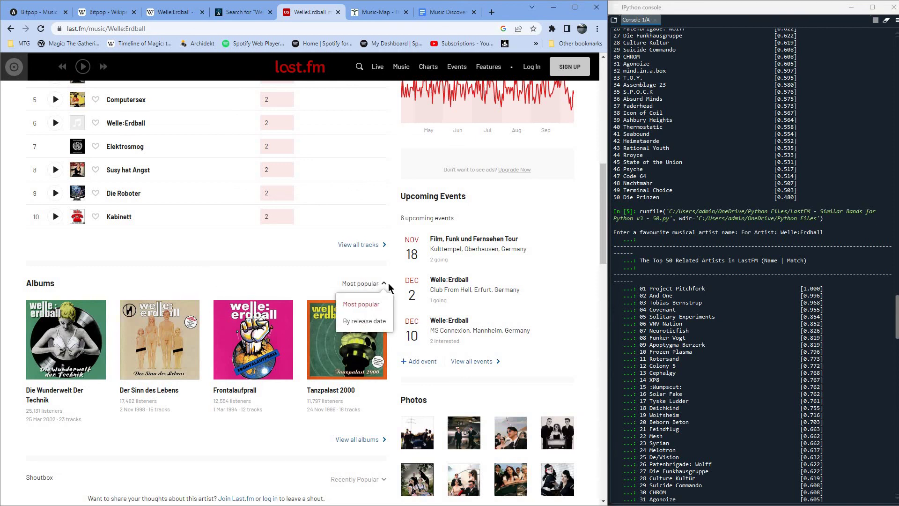
pyautogui.click(385, 284)
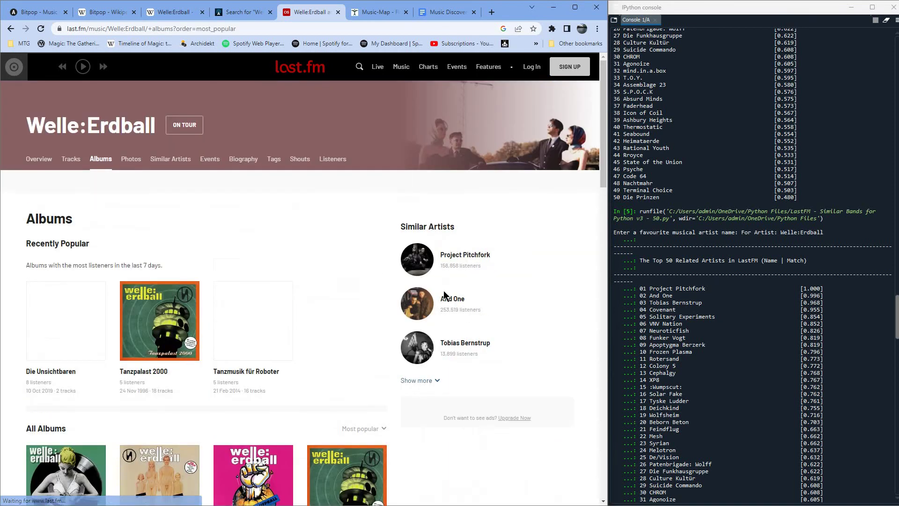
pyautogui.scroll(-3, 426, 293)
pyautogui.scroll(-4, 424, 294)
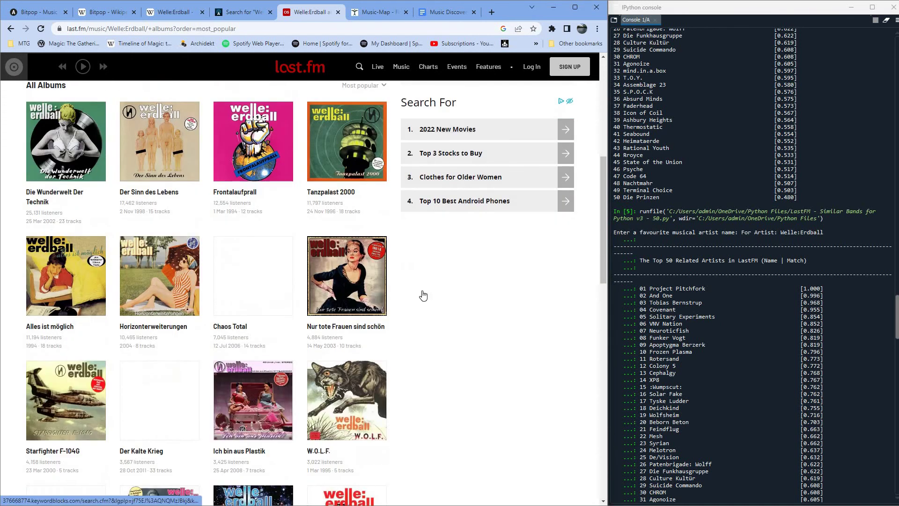
pyautogui.scroll(3, 424, 294)
pyautogui.scroll(-2, 423, 293)
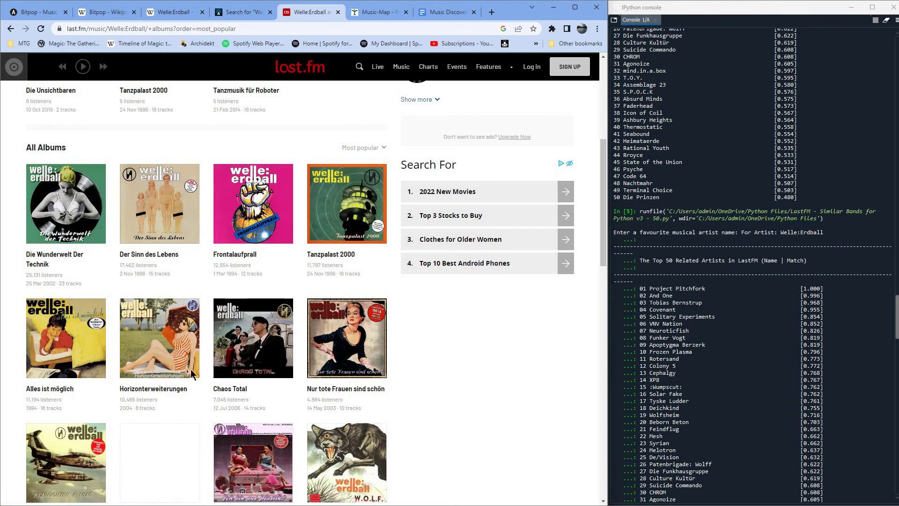
pyautogui.scroll(2, 454, 376)
pyautogui.scroll(-1, 89, 330)
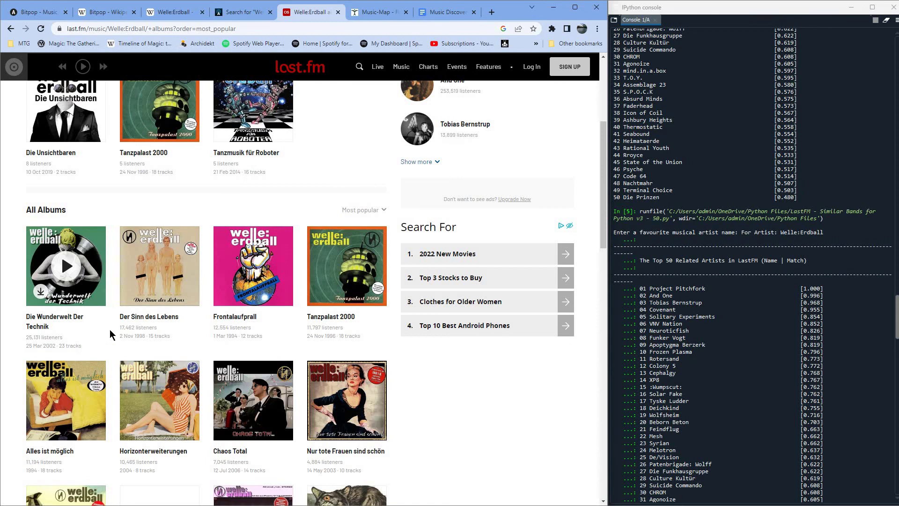
pyautogui.scroll(5, 114, 312)
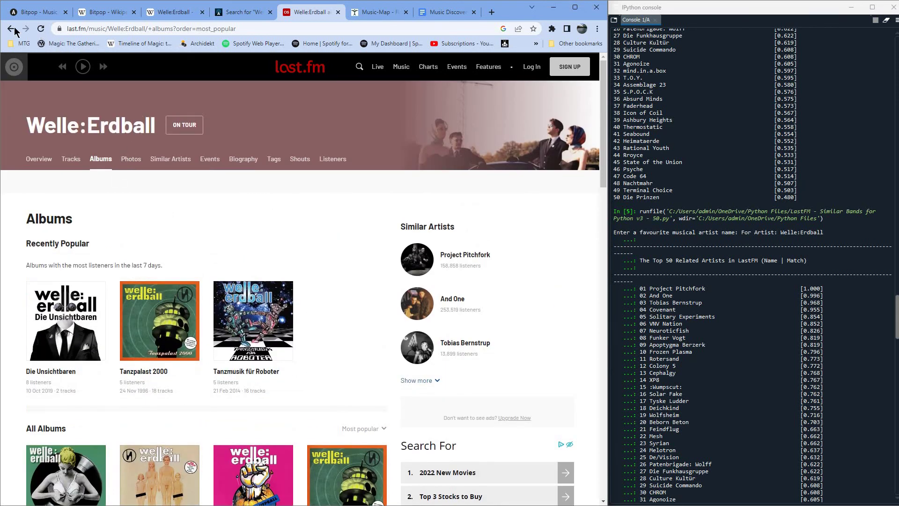
# Copy the web address of the Last.fm Welle:Erdball overview page.
pyautogui.click(10, 29)
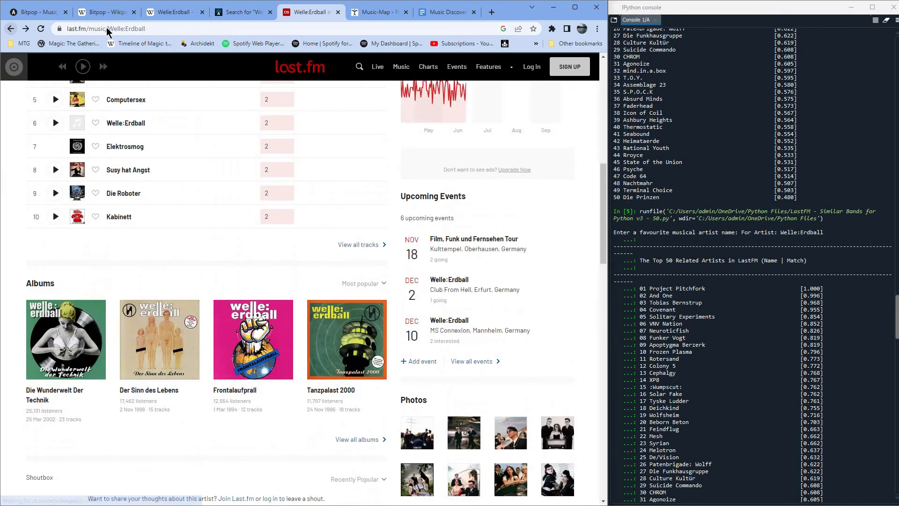
pyautogui.click(106, 29)
pyautogui.rightClick(104, 29)
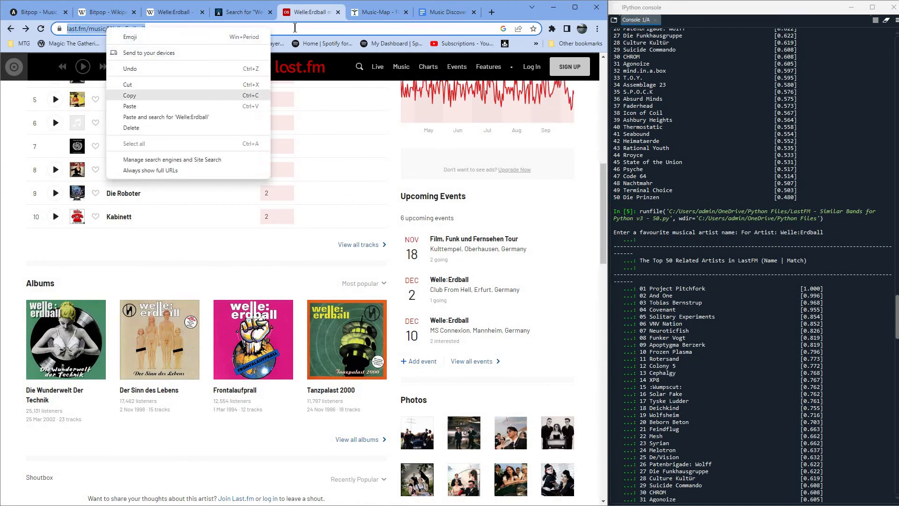
pyautogui.click(136, 96)
# Paste the Last.fm address as a link beneath the Welle:Erdball Wikipedia link.
pyautogui.click(449, 13)
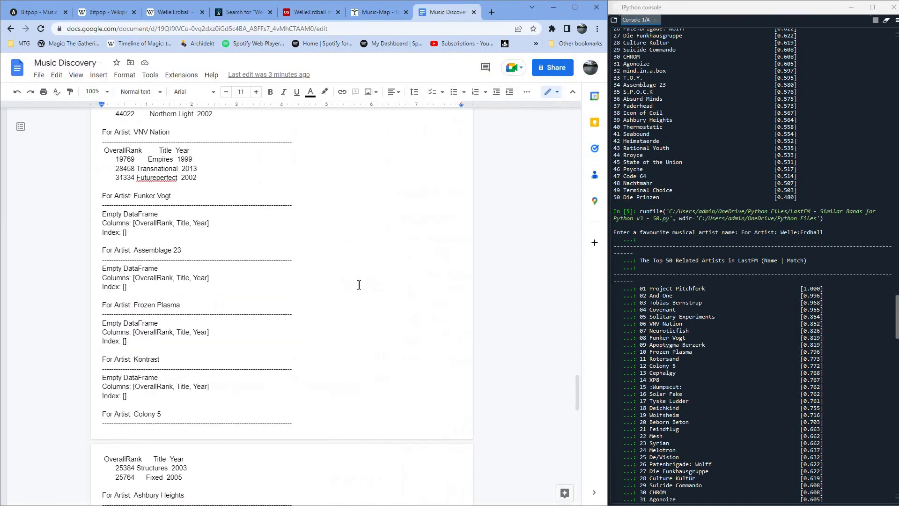
pyautogui.scroll(20, 352, 291)
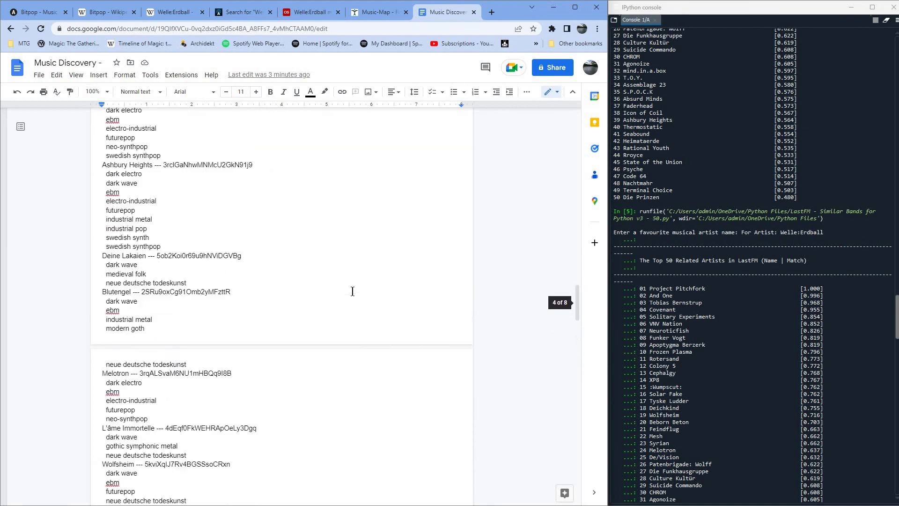
pyautogui.scroll(15, 352, 291)
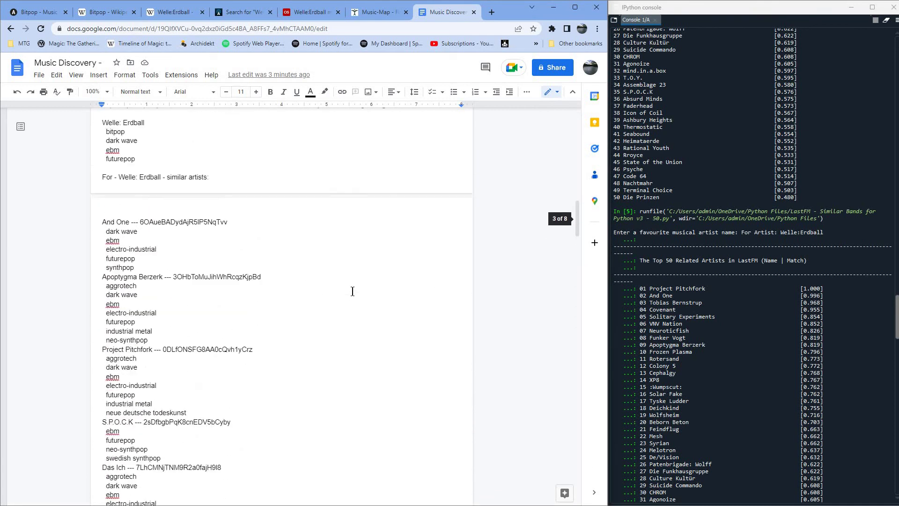
pyautogui.scroll(1, 343, 294)
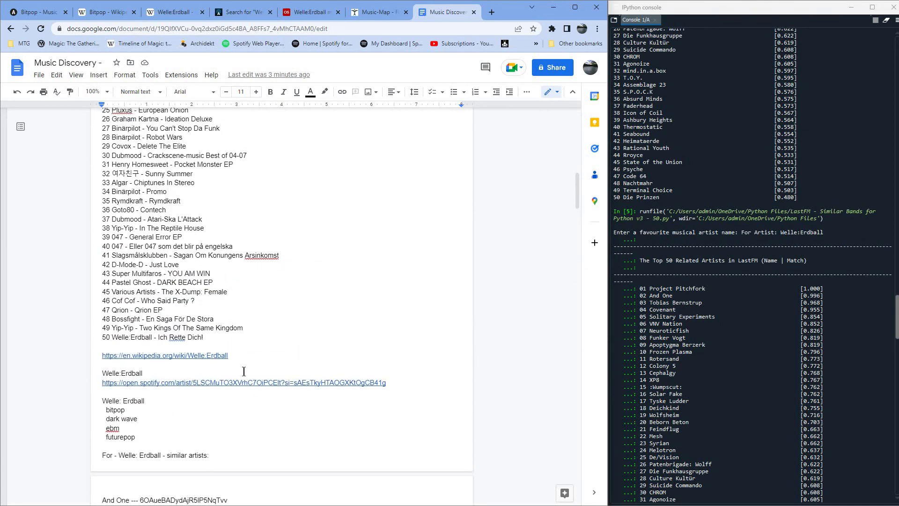
pyautogui.click(264, 360)
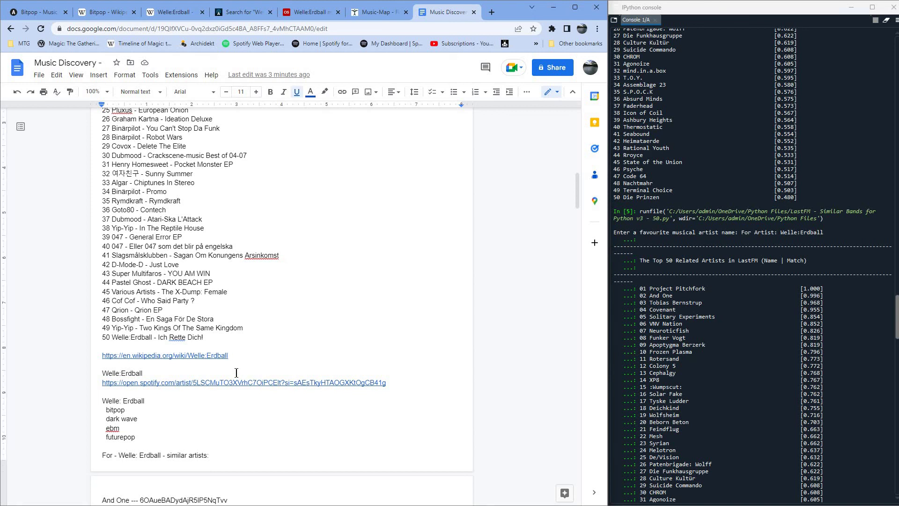
pyautogui.press('Return')
pyautogui.press('Return')
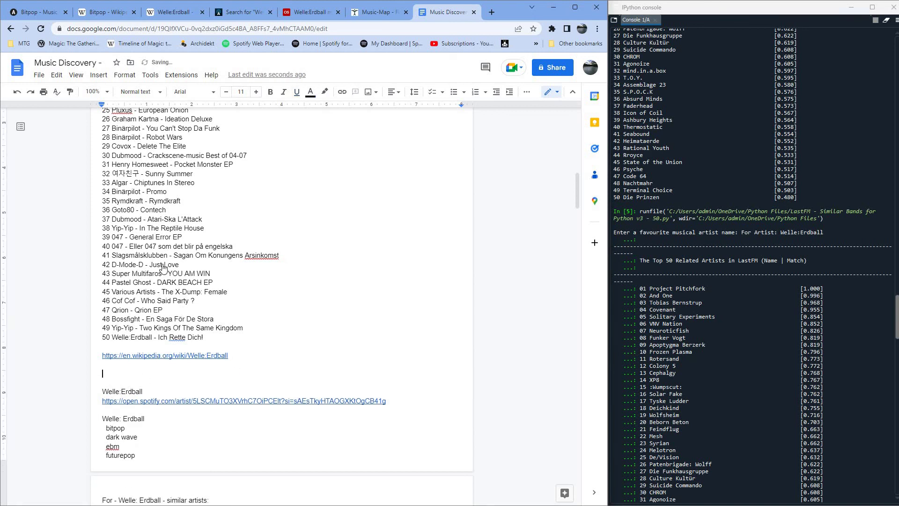
pyautogui.rightClick(117, 373)
pyautogui.click(144, 249)
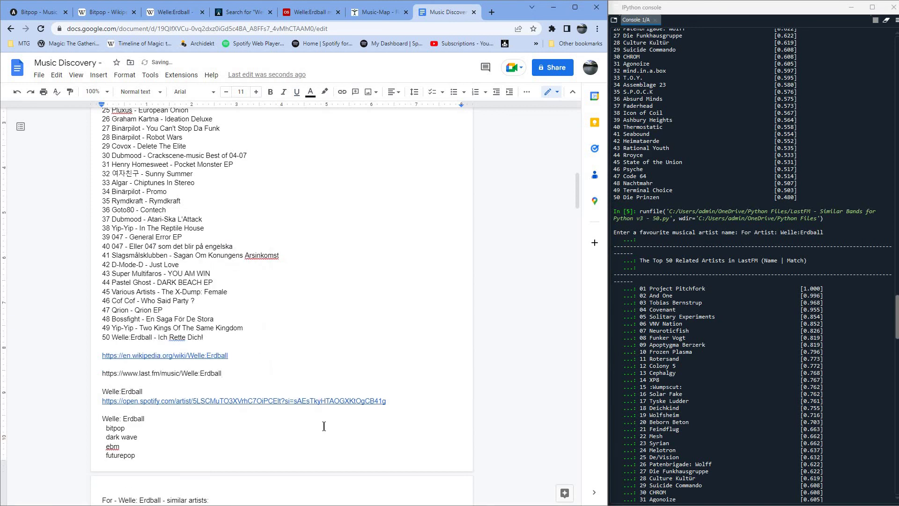
pyautogui.press('Return')
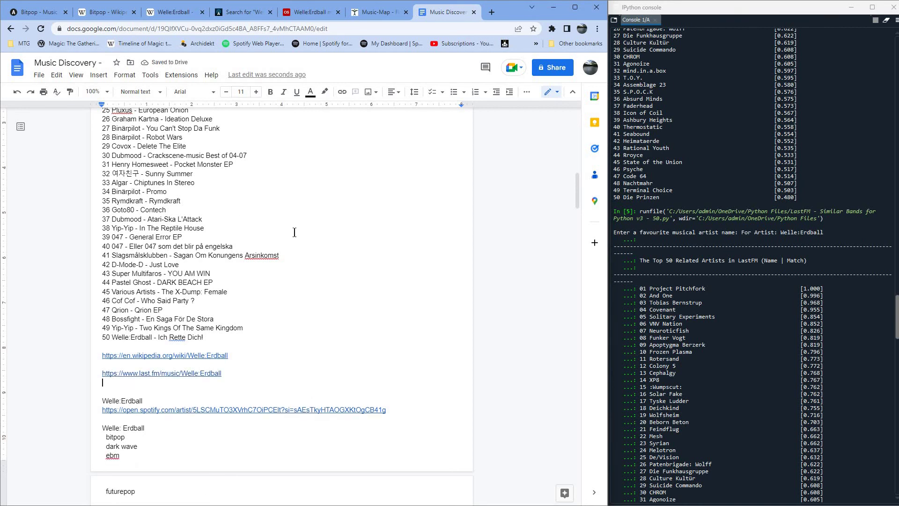
pyautogui.scroll(15, 294, 232)
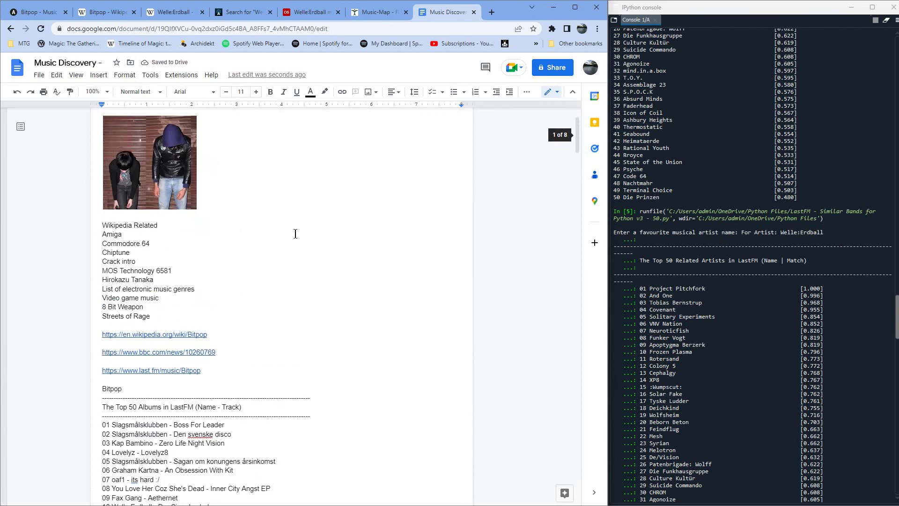
pyautogui.scroll(-1, 295, 233)
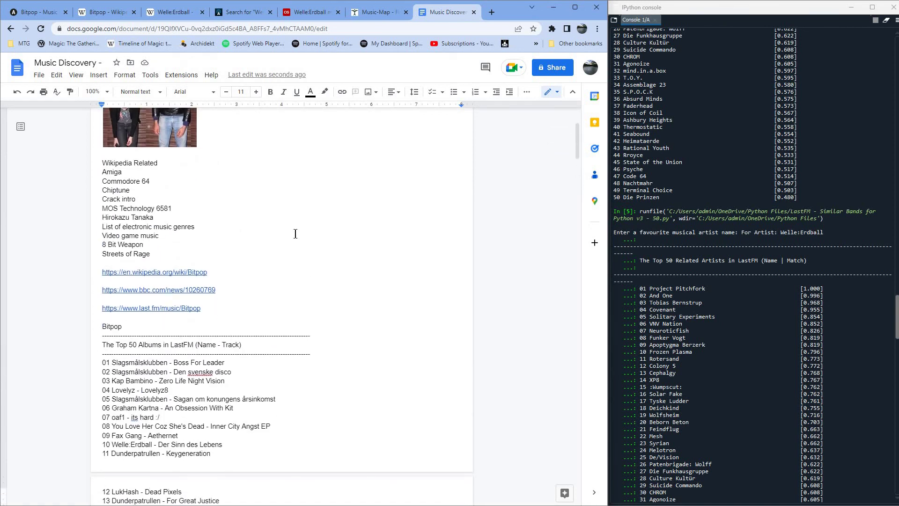
pyautogui.scroll(-1, 295, 233)
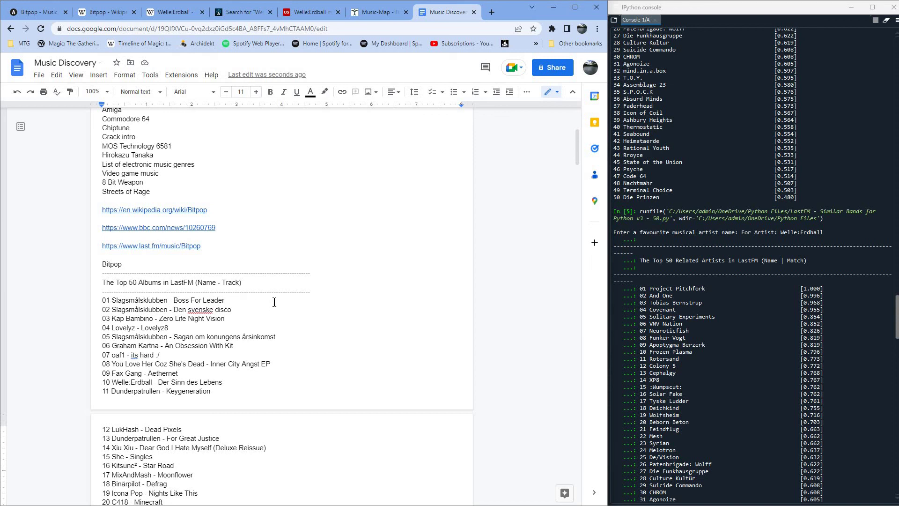
pyautogui.scroll(-8, 275, 302)
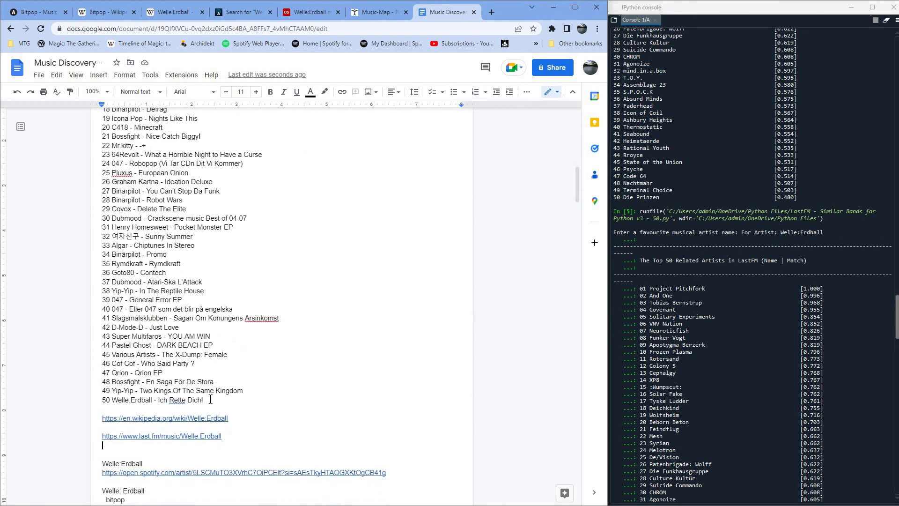
pyautogui.scroll(9, 211, 395)
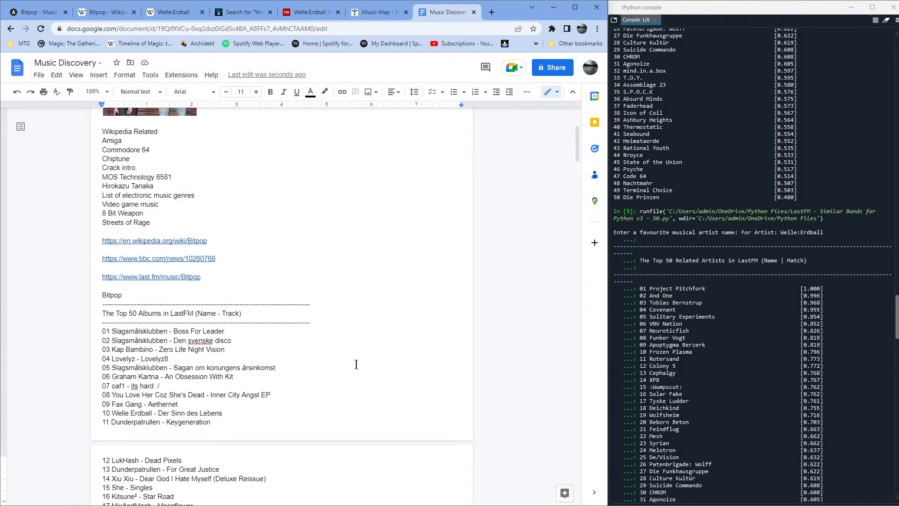
pyautogui.doubleClick(142, 331)
pyautogui.rightClick(142, 331)
pyautogui.click(360, 284)
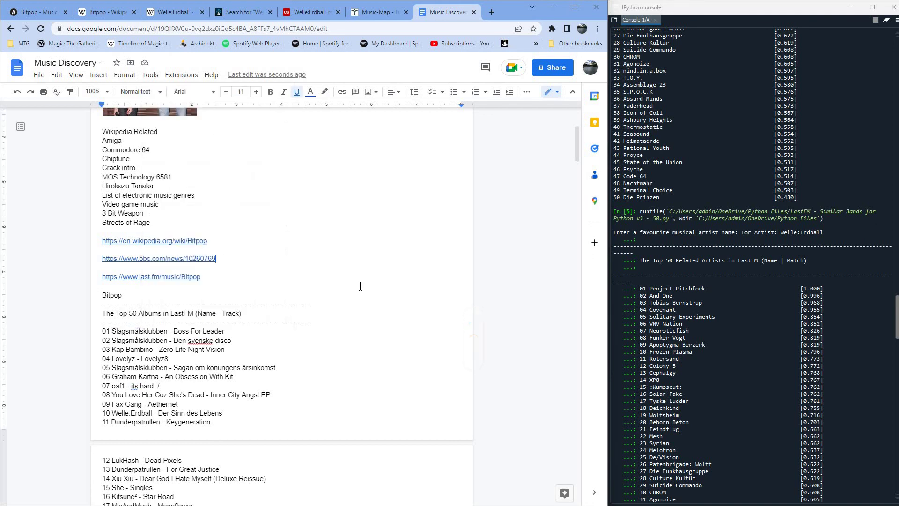
pyautogui.scroll(-8, 356, 284)
pyautogui.scroll(-15, 351, 282)
pyautogui.scroll(-20, 348, 281)
pyautogui.scroll(-20, 349, 280)
pyautogui.scroll(-4, 349, 280)
pyautogui.scroll(4, 348, 280)
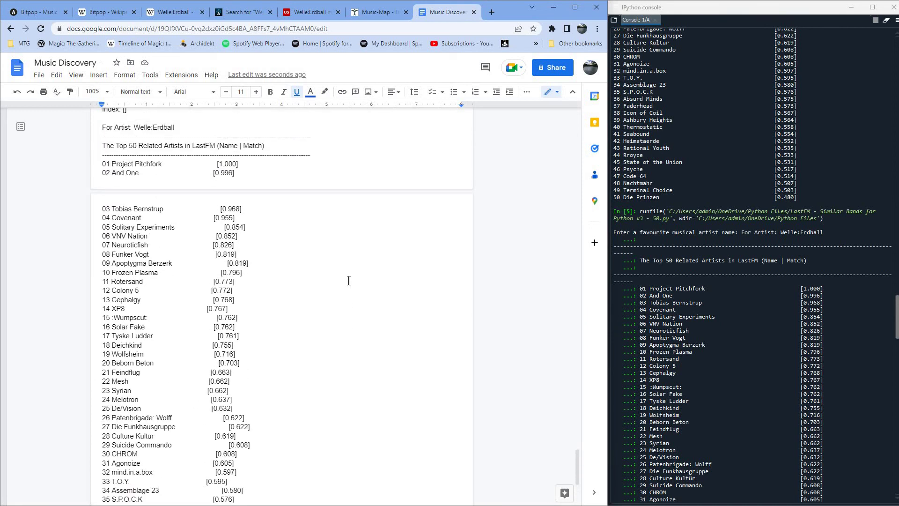
pyautogui.scroll(4, 349, 281)
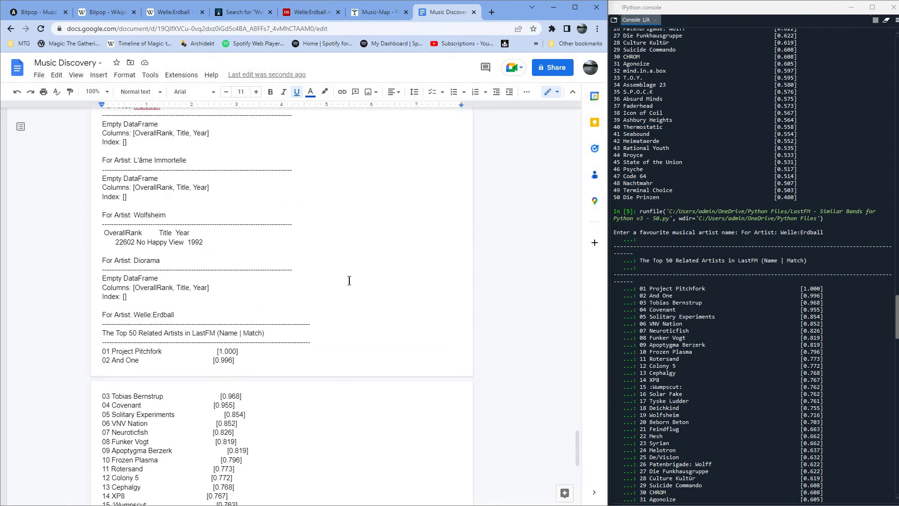
pyautogui.scroll(-5, 349, 280)
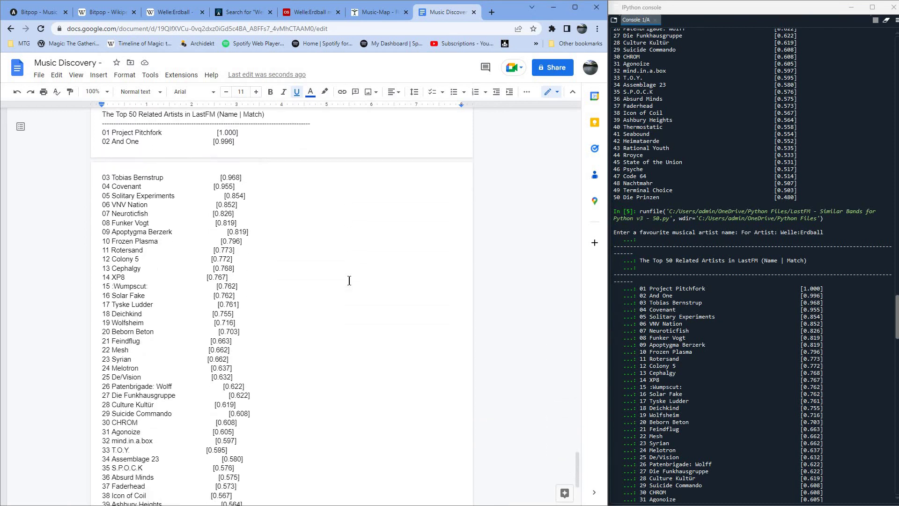
pyautogui.scroll(-4, 349, 280)
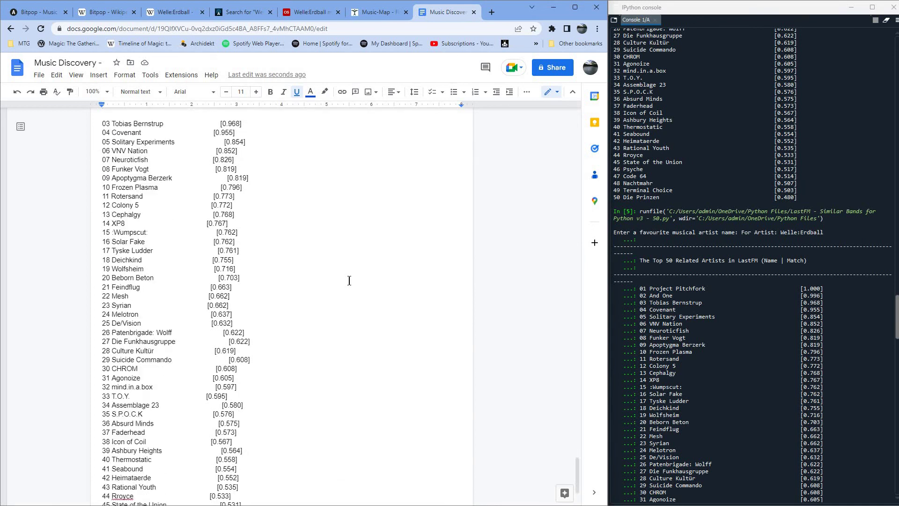
# Copy 'Die Wunderwelt Der Technik' from Last.fm's Welle:Erdball page and bring Spotify's Welle: Erdball albums onscreen.
pyautogui.click(241, 15)
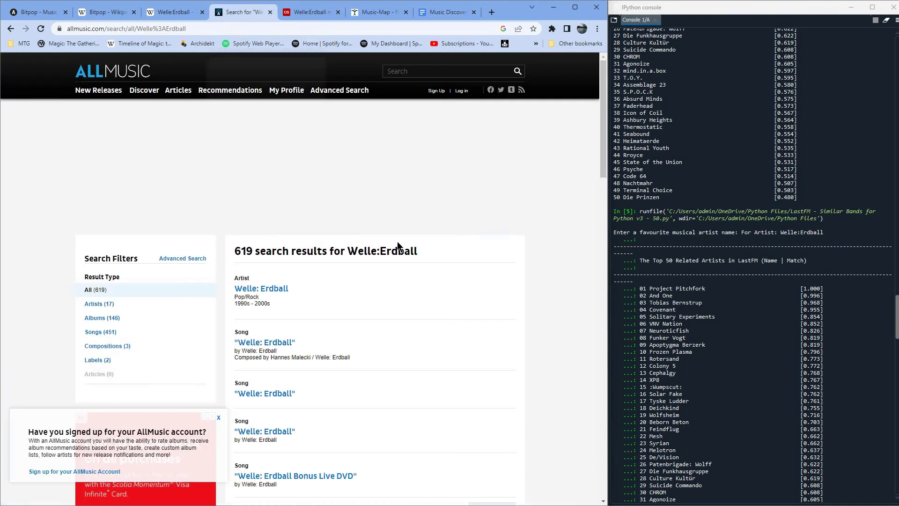
pyautogui.click(314, 13)
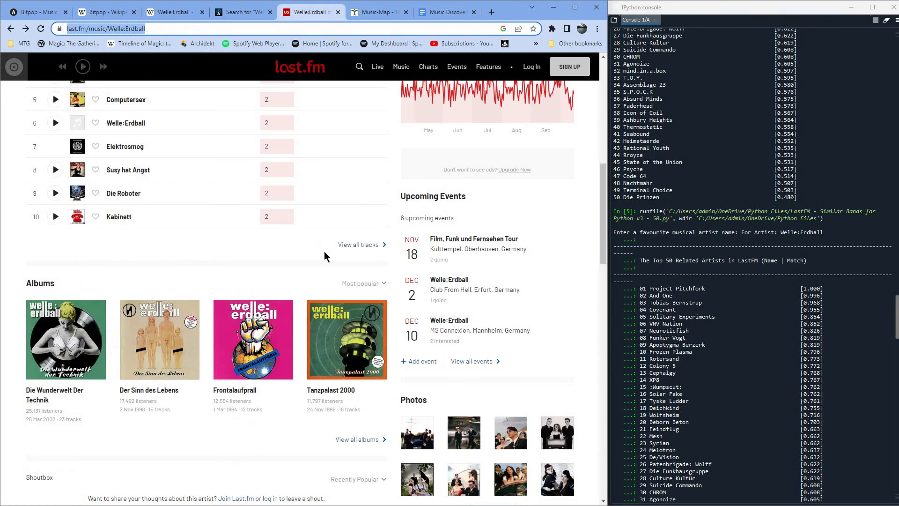
pyautogui.scroll(-1, 326, 256)
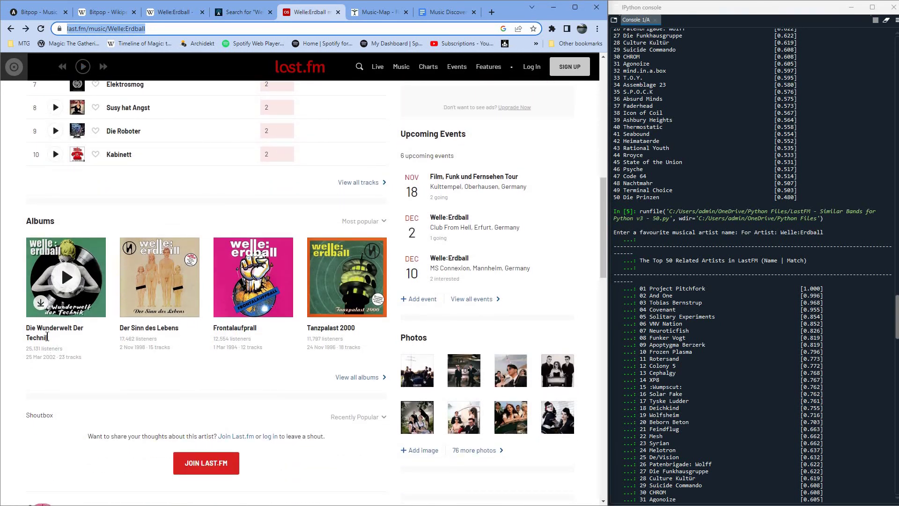
pyautogui.tripleClick(28, 335)
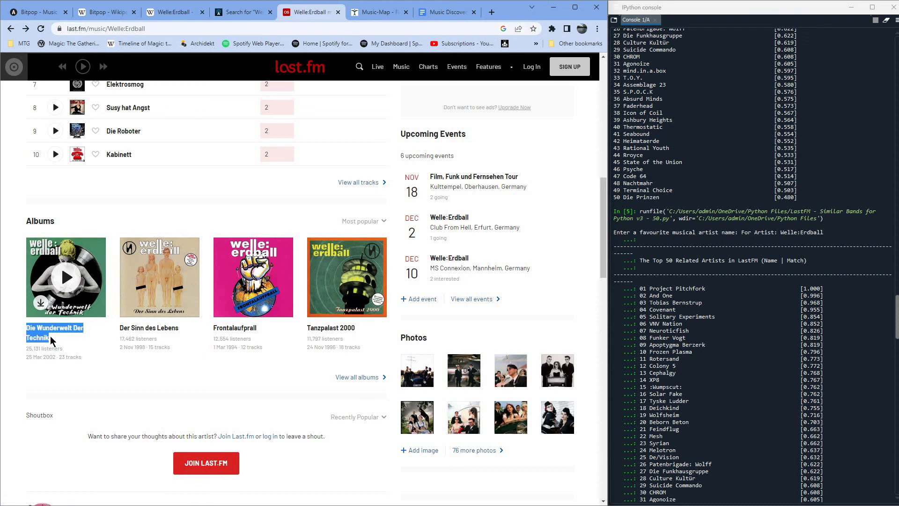
pyautogui.rightClick(28, 336)
pyautogui.click(53, 341)
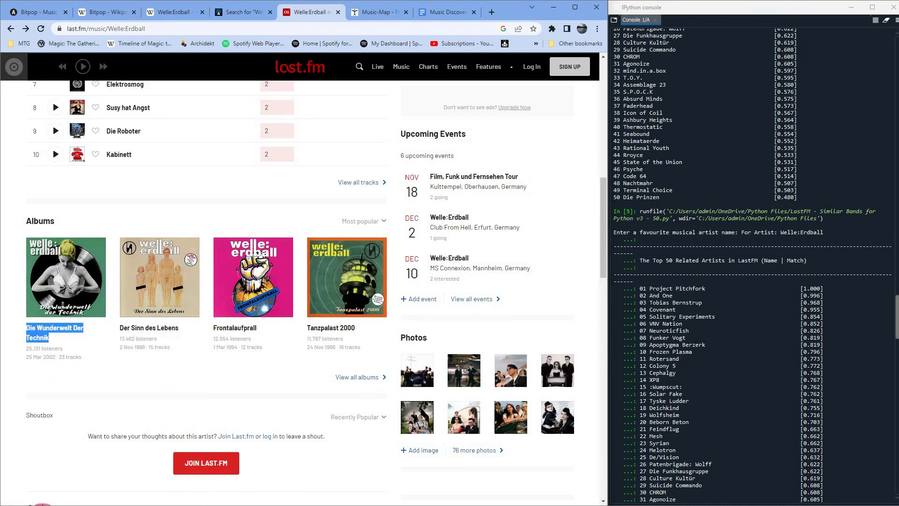
pyautogui.hotkey('alt', 'Tab')
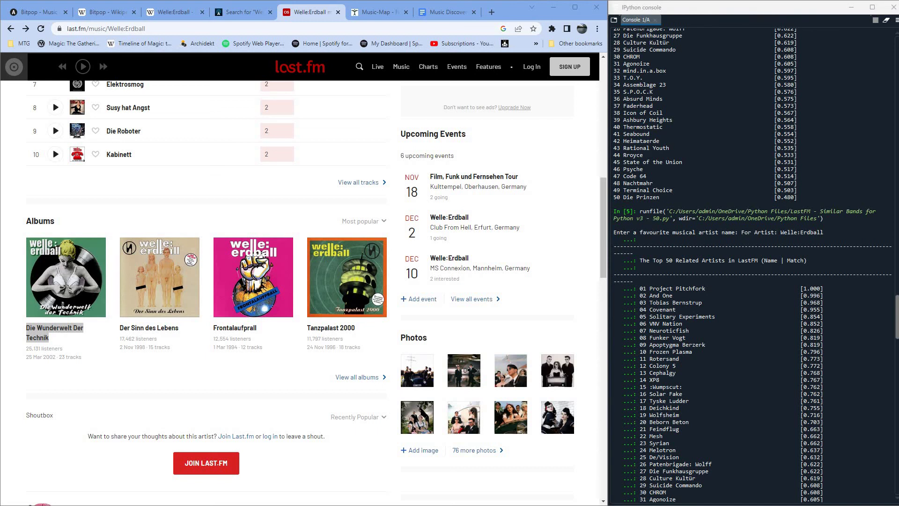
pyautogui.moveTo(0, 72); pyautogui.dragTo(443, 78)
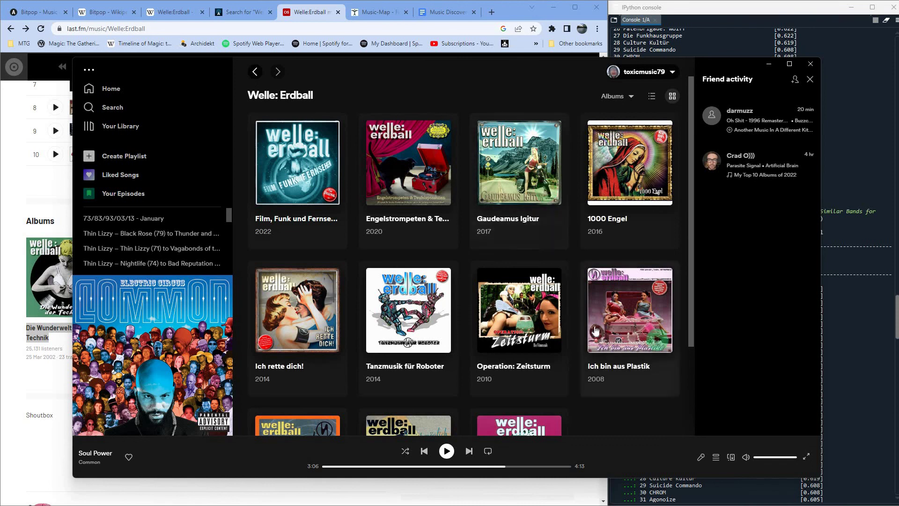
# Play track 1 of Welle: Erdball's Frontalaufprall (1994) album, then minimize Spotify.
pyautogui.scroll(-3, 576, 365)
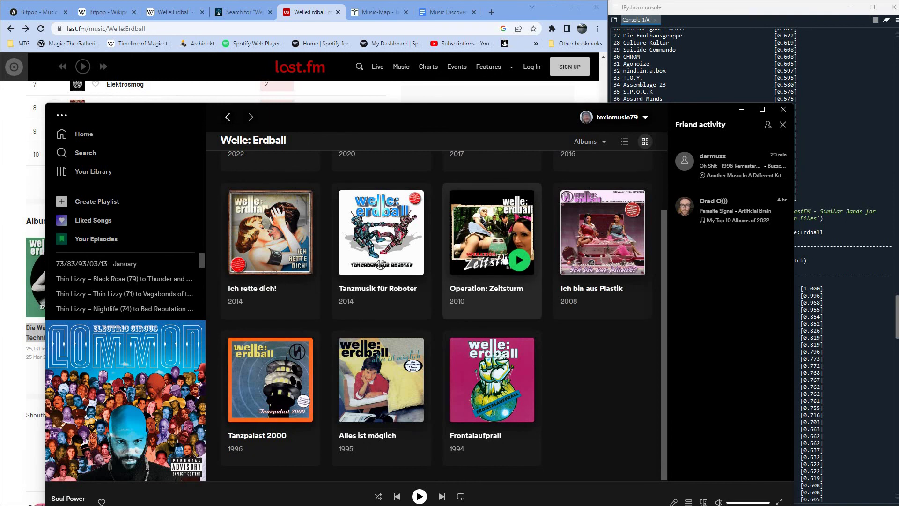
pyautogui.scroll(2, 501, 257)
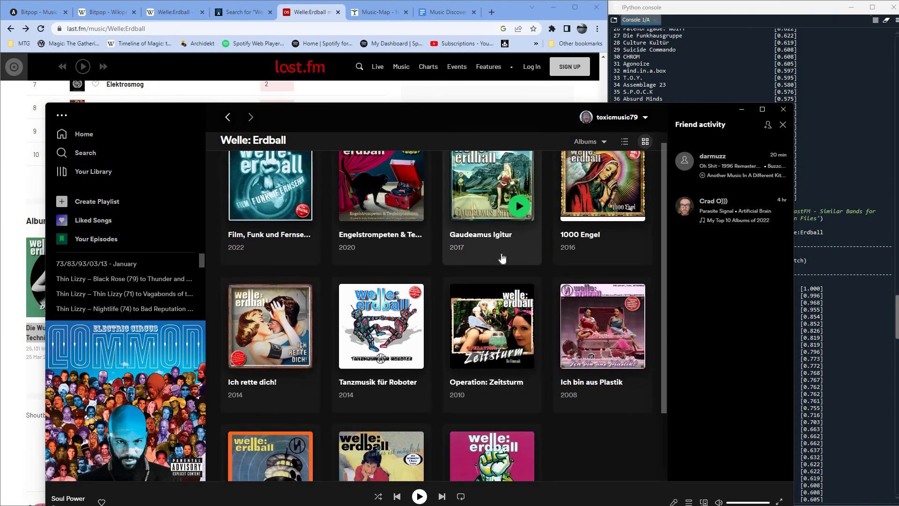
pyautogui.scroll(-3, 502, 257)
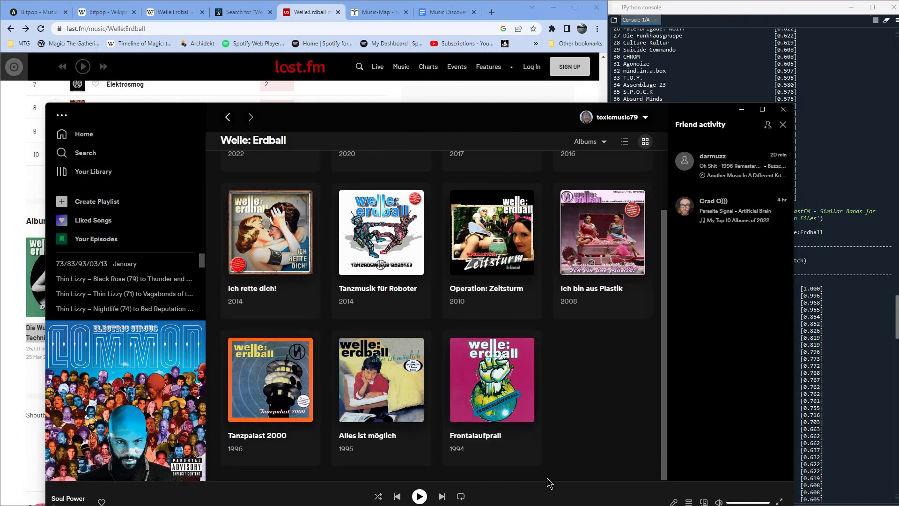
pyautogui.click(484, 440)
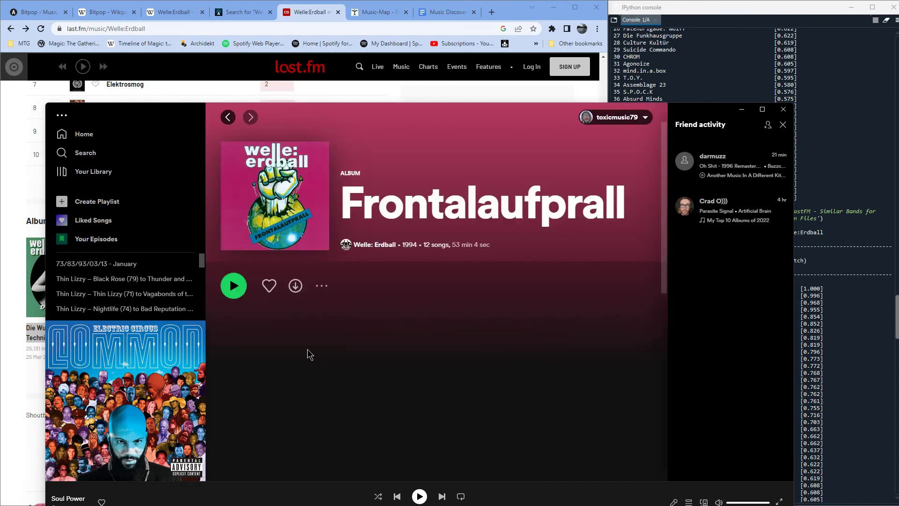
pyautogui.click(232, 349)
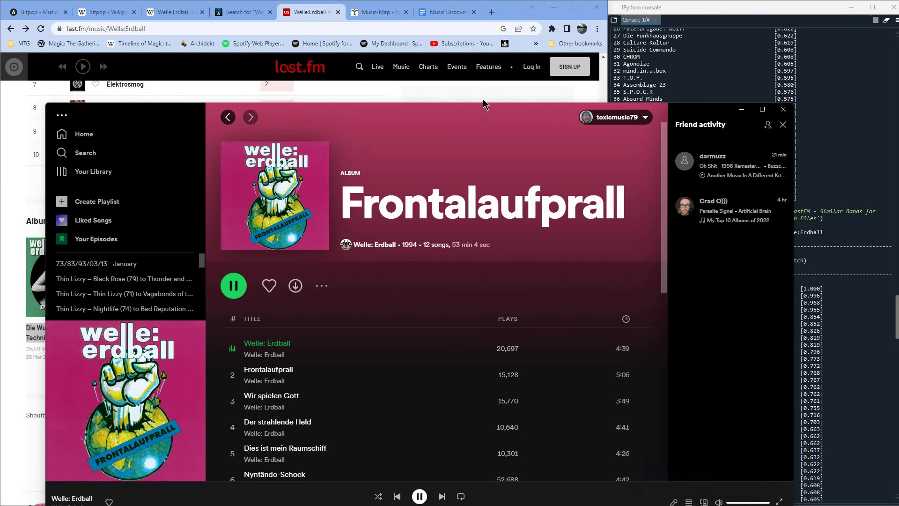
pyautogui.click(741, 109)
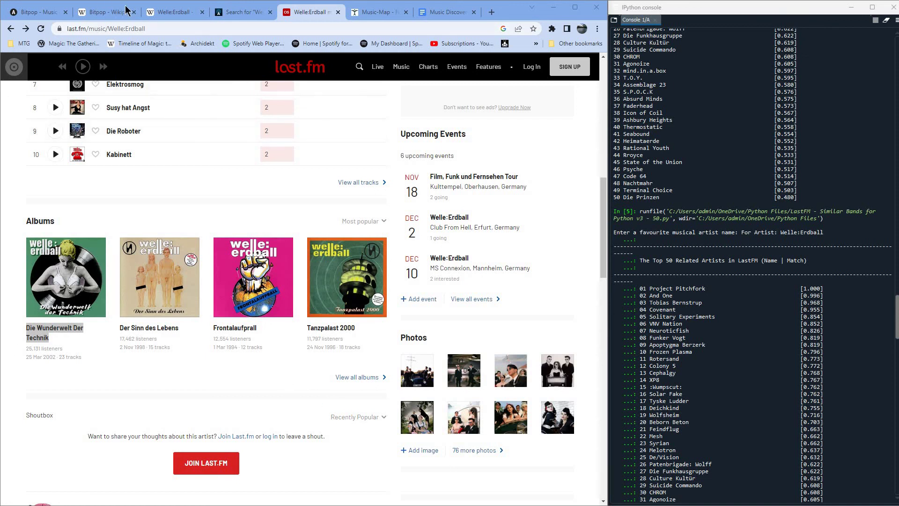
# Jump to the Wikipedia article's Albums section and select the Frontalaufprall (1994) entry.
pyautogui.click(168, 14)
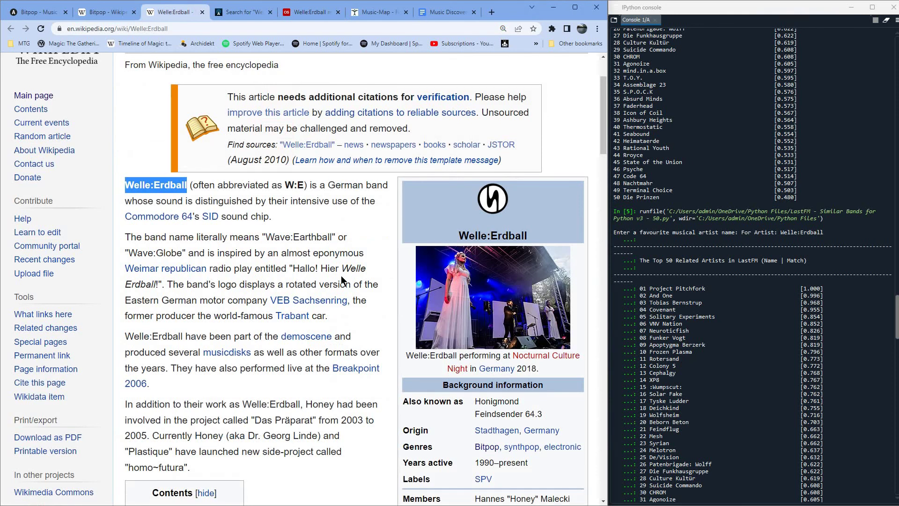
pyautogui.scroll(-6, 341, 276)
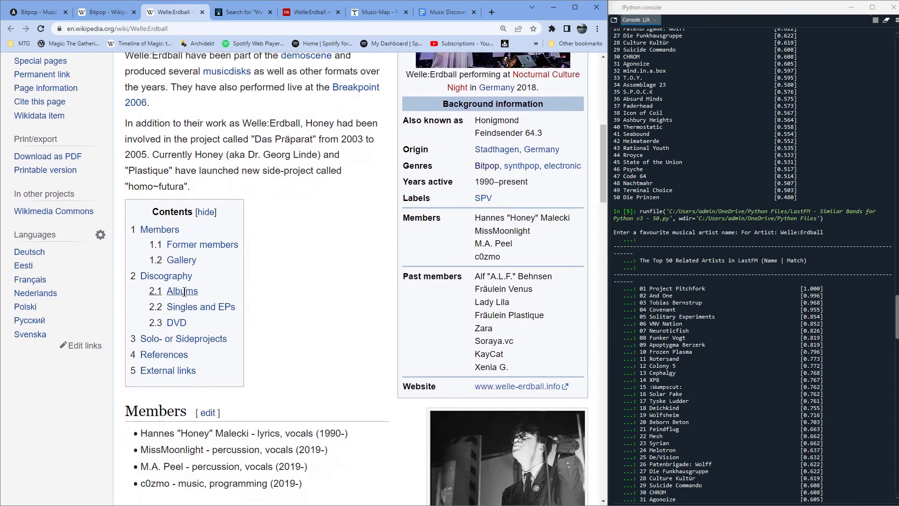
pyautogui.click(182, 291)
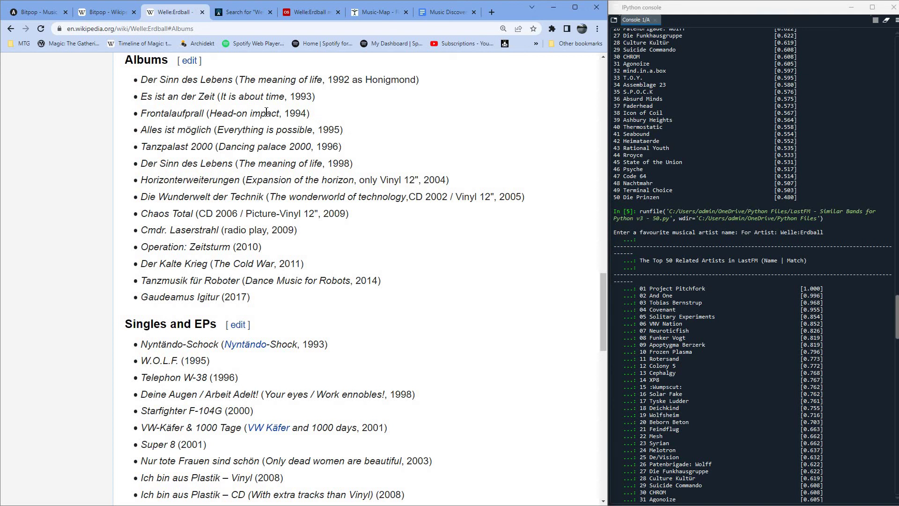
pyautogui.moveTo(310, 113); pyautogui.dragTo(140, 114)
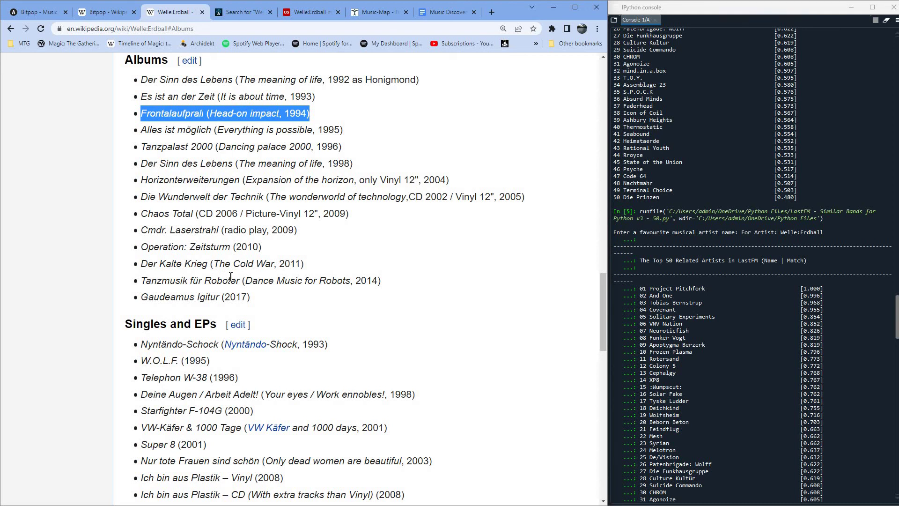
# After checking the AllMusic and Last.fm tabs, select the Die Wunderwelt der Technik entry.
pyautogui.click(246, 9)
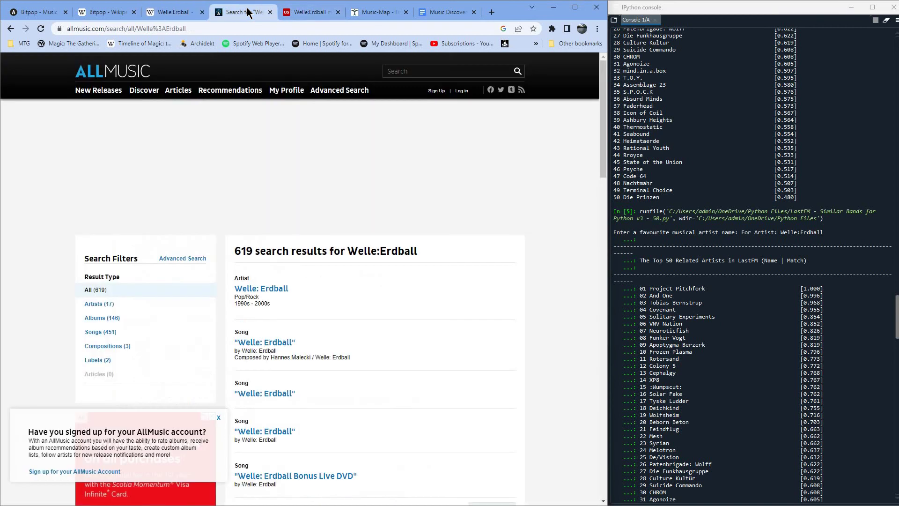
pyautogui.click(310, 12)
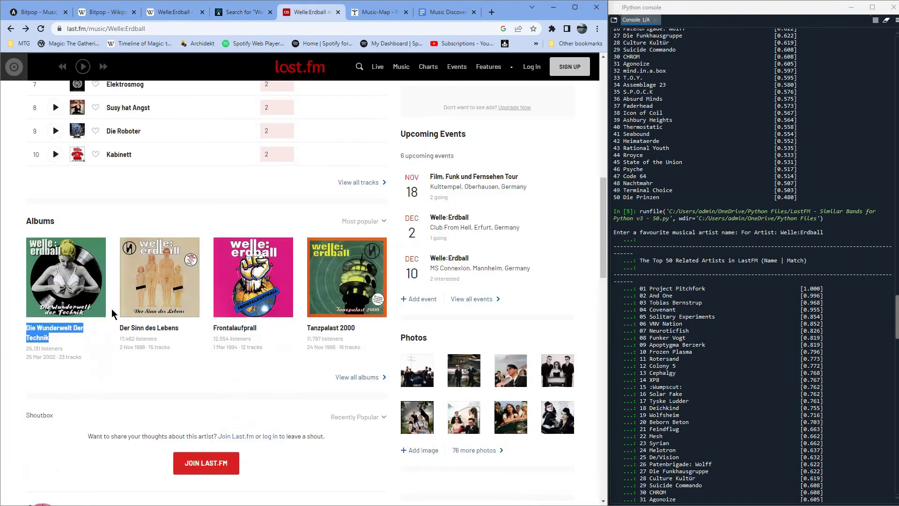
pyautogui.click(174, 12)
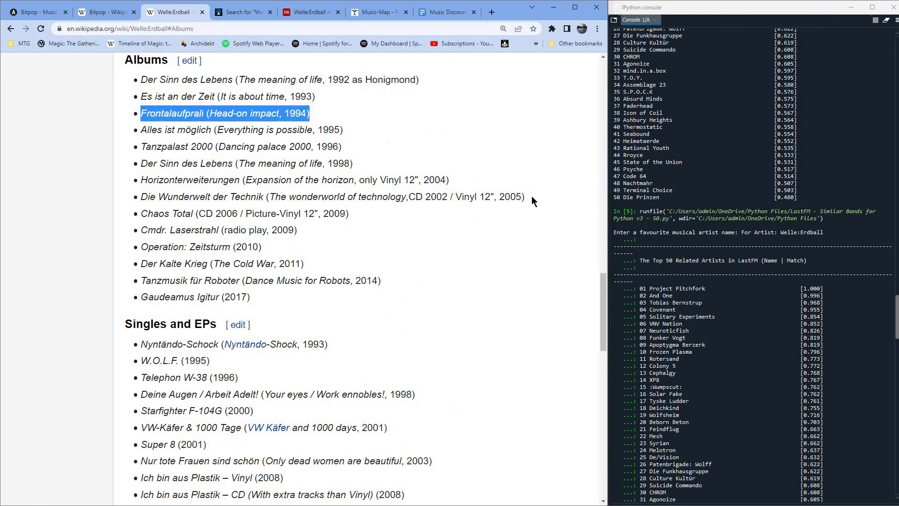
pyautogui.moveTo(525, 196); pyautogui.dragTo(141, 196)
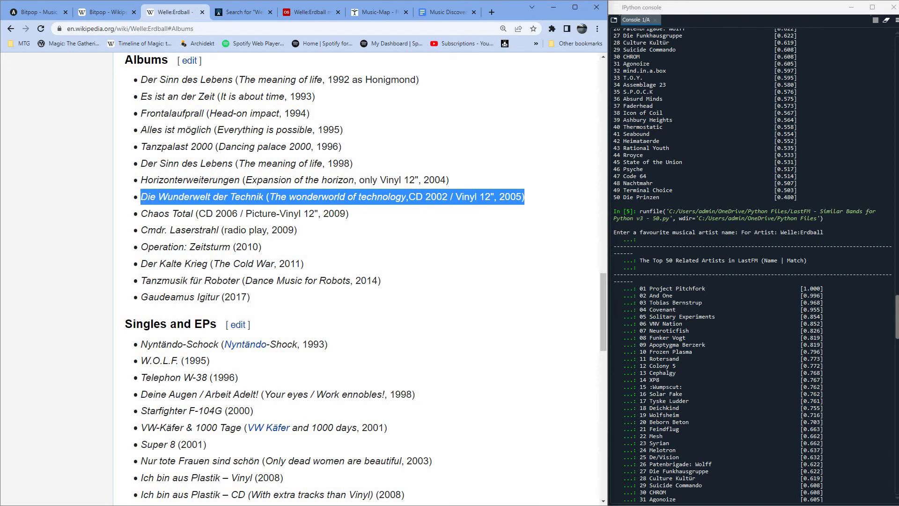
pyautogui.hotkey('alt', 'Tab')
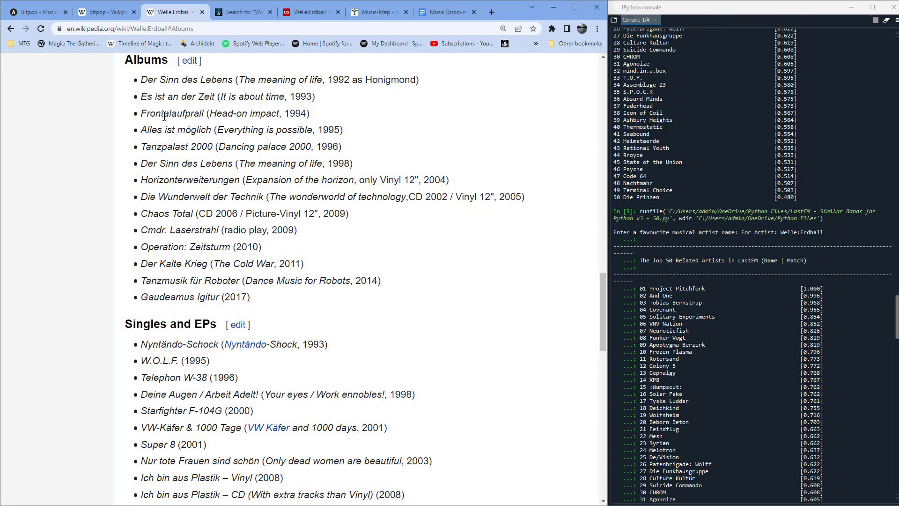
pyautogui.moveTo(162, 116); pyautogui.dragTo(216, 115)
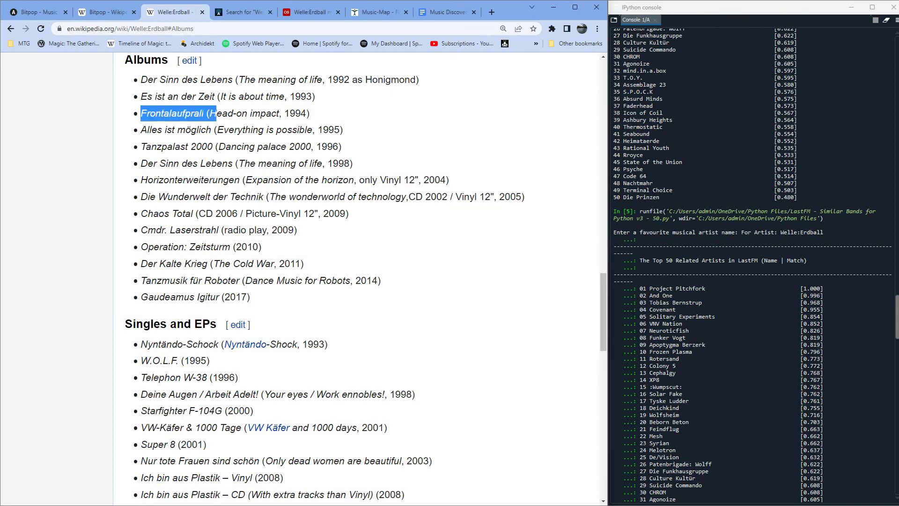
pyautogui.click(206, 113)
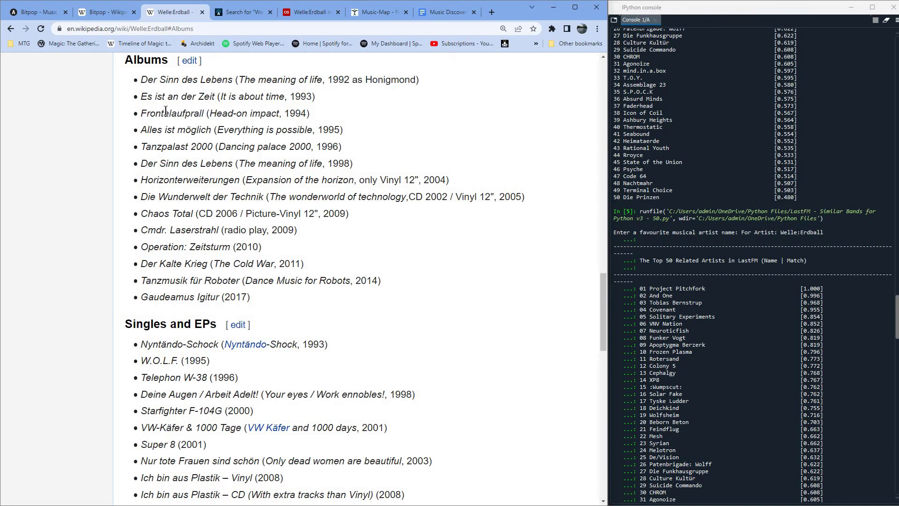
pyautogui.keyDown('shift'); pyautogui.click(137, 112); pyautogui.keyUp('shift')
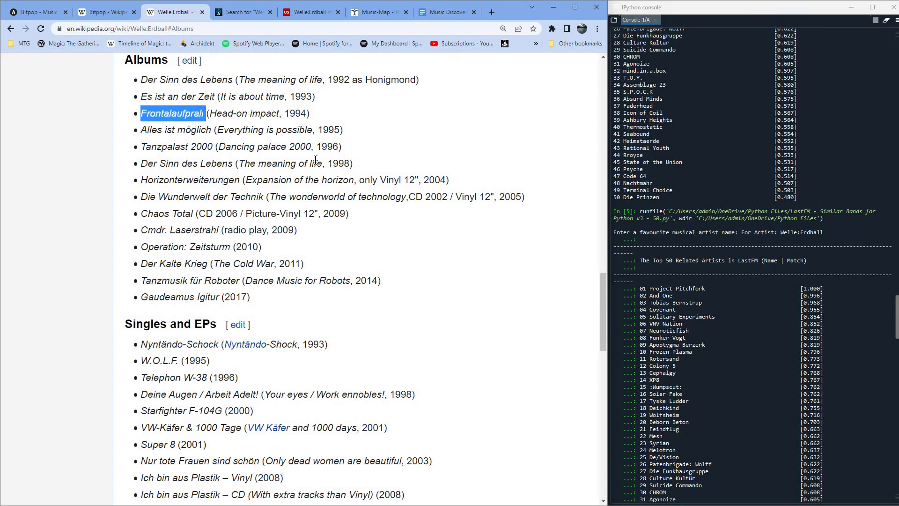
pyautogui.scroll(3, 449, 224)
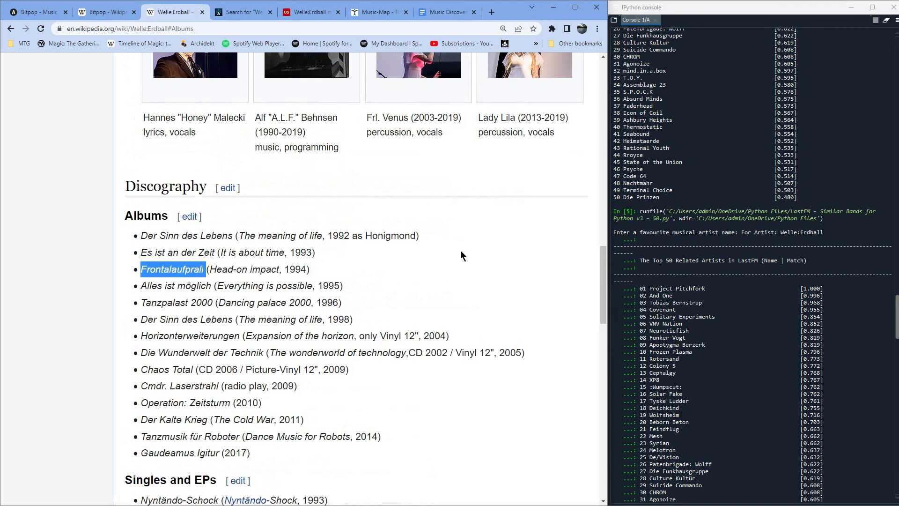
pyautogui.scroll(2, 459, 281)
pyautogui.scroll(1, 461, 304)
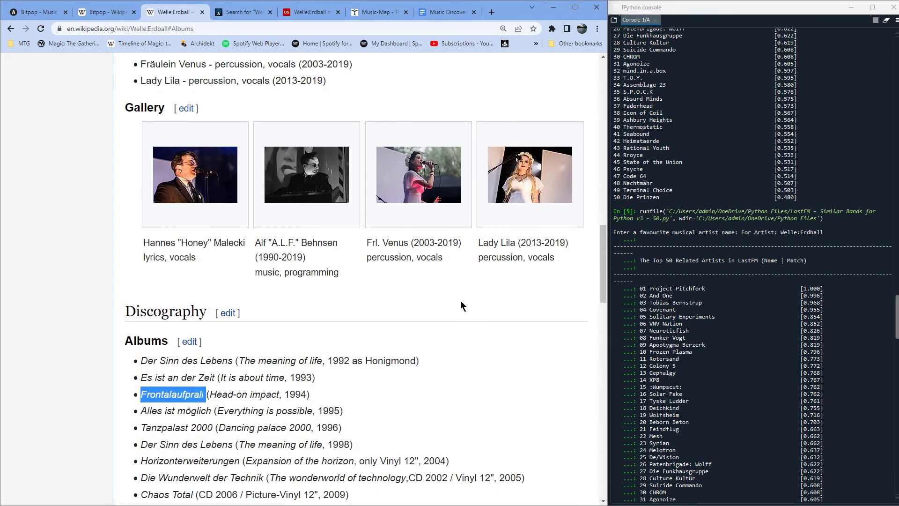
pyautogui.scroll(-1, 460, 305)
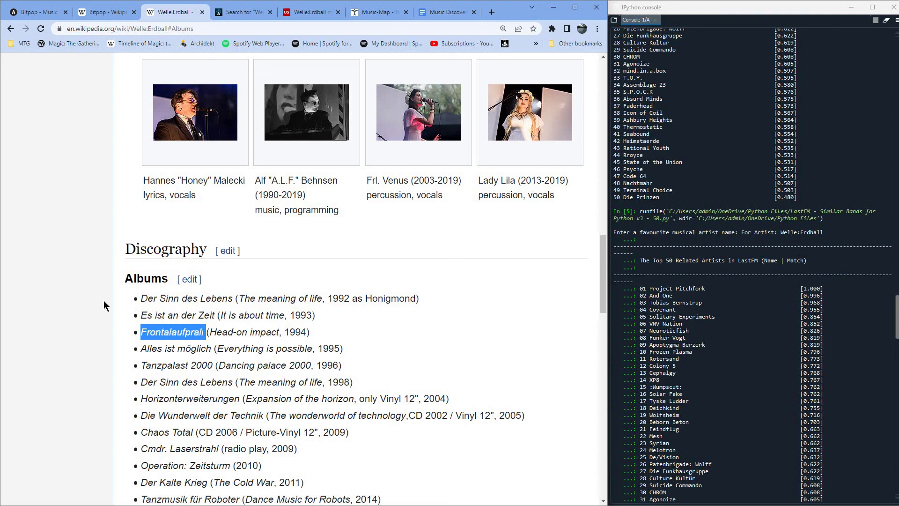
pyautogui.scroll(5, 226, 306)
pyautogui.scroll(10, 226, 306)
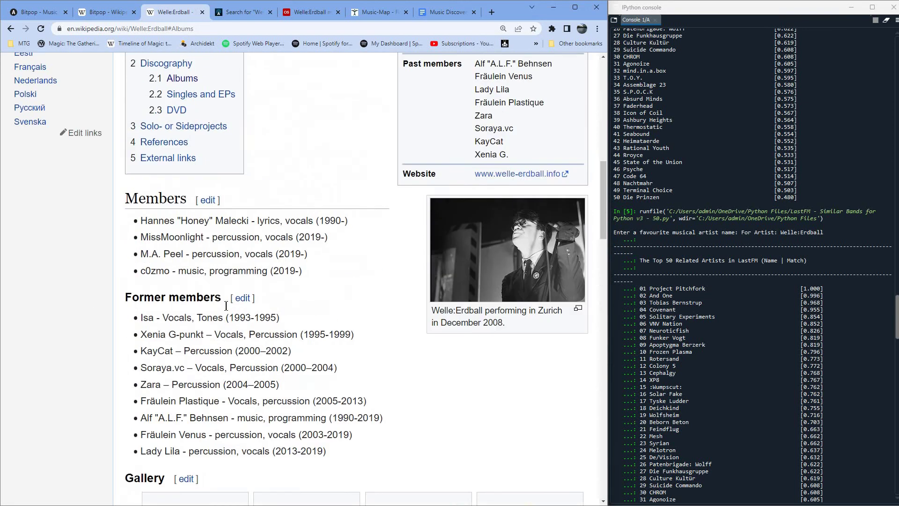
pyautogui.scroll(2, 299, 253)
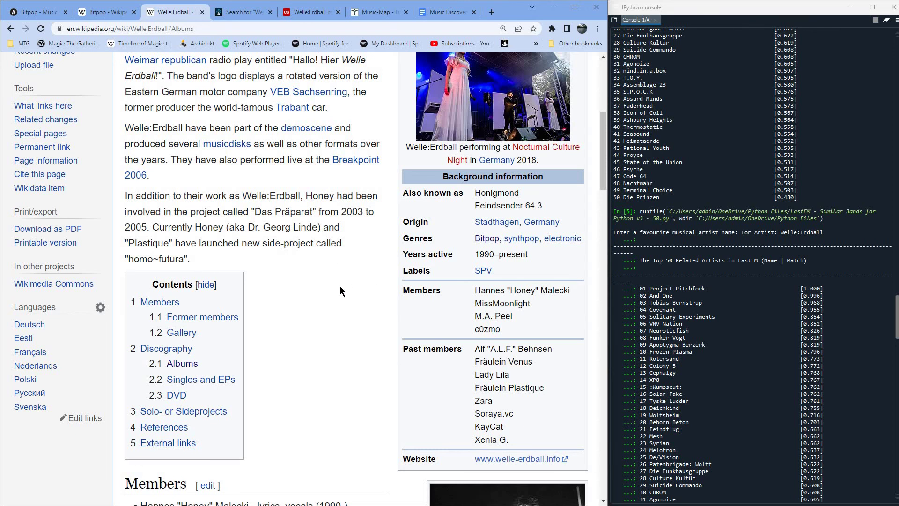
pyautogui.scroll(3, 340, 290)
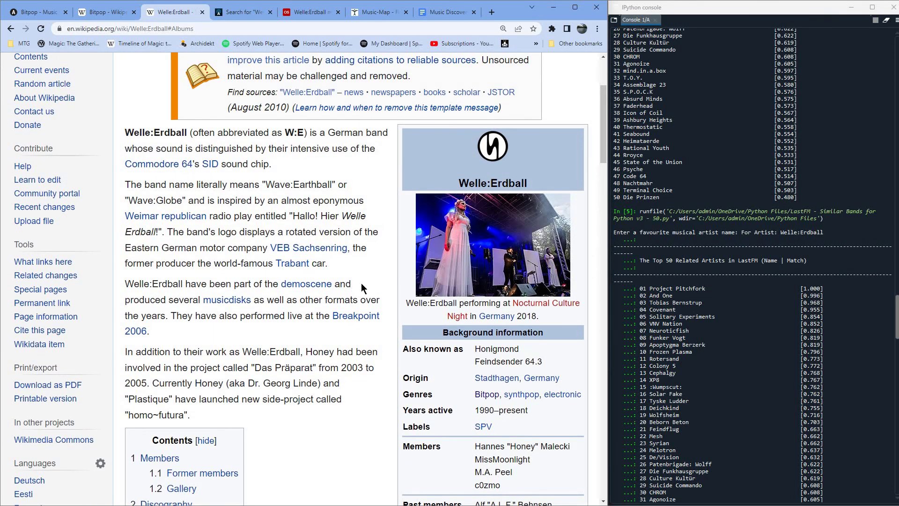
pyautogui.scroll(1, 372, 264)
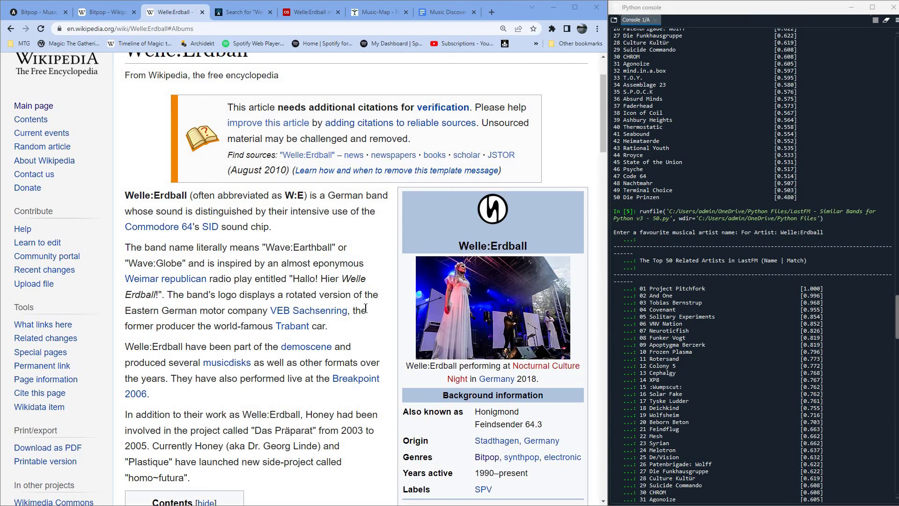
# Bring the Music Discovery document back, scrolled up to Covenant's and VNV Nation's album rankings.
pyautogui.click(381, 14)
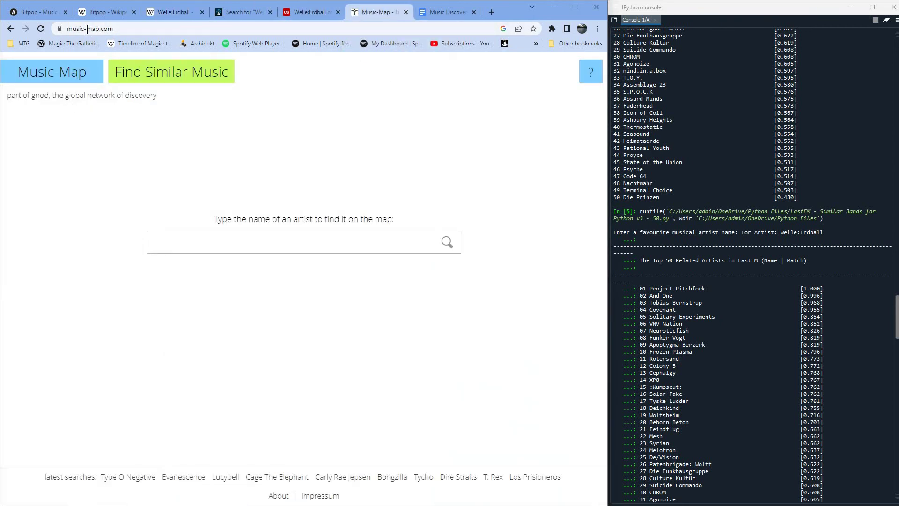
pyautogui.click(446, 13)
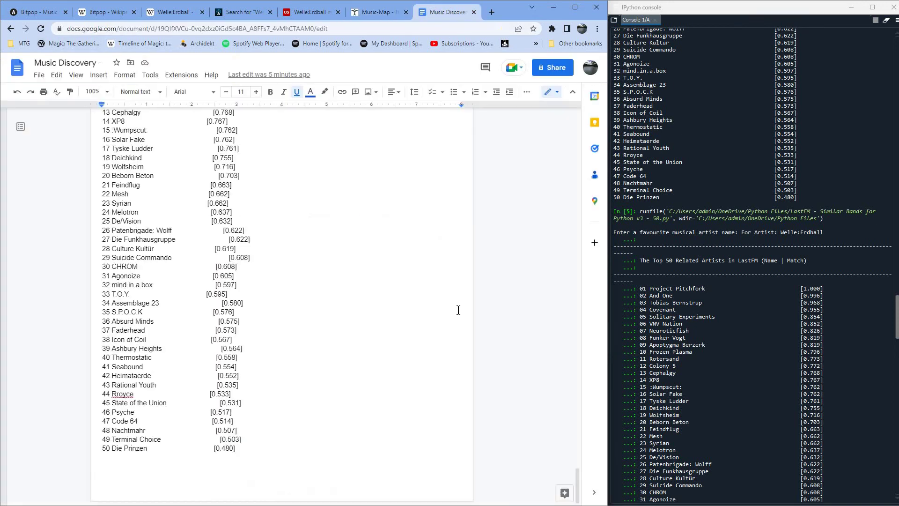
pyautogui.scroll(7, 454, 313)
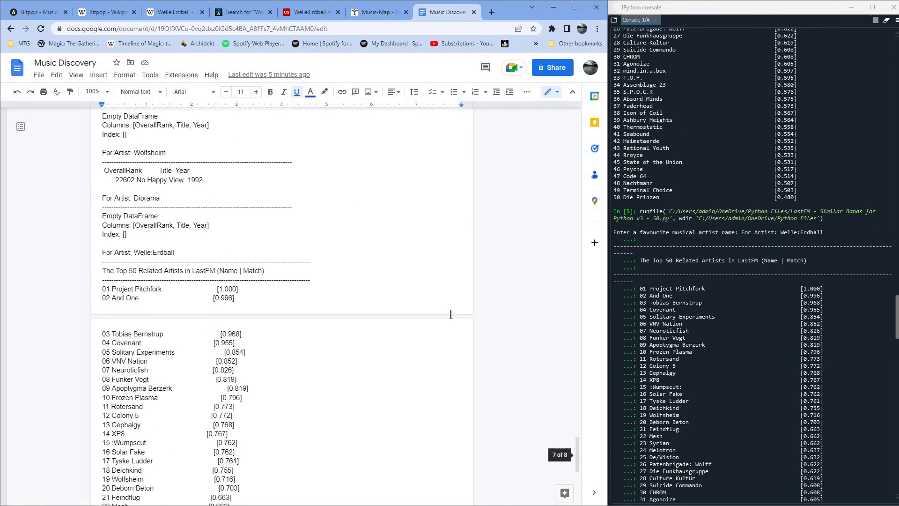
pyautogui.scroll(15, 450, 316)
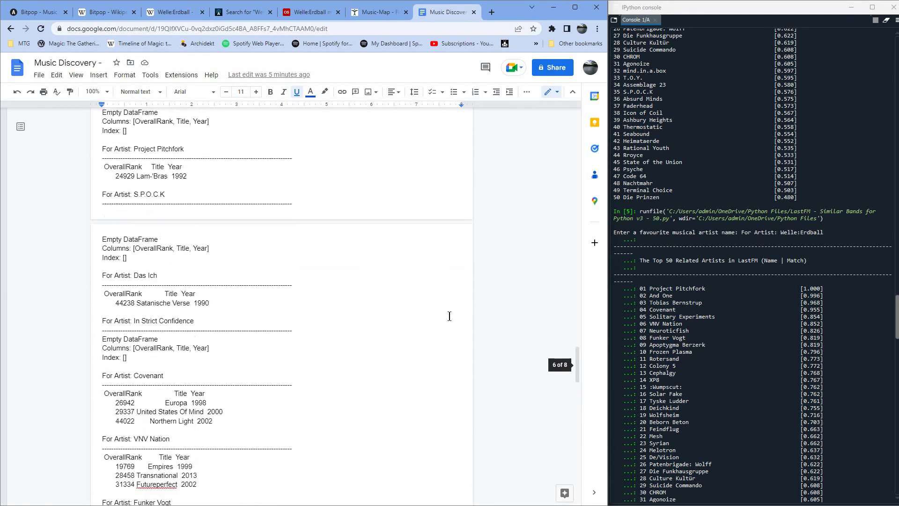
pyautogui.scroll(20, 449, 316)
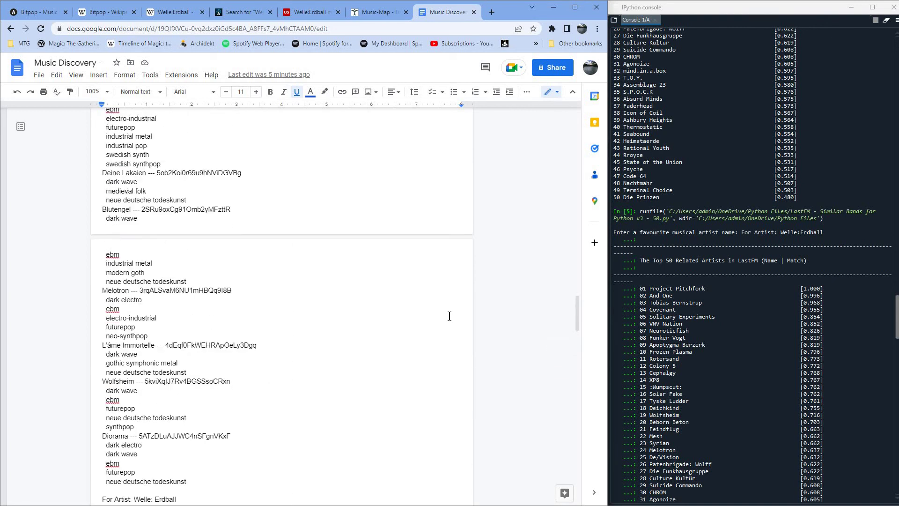
pyautogui.scroll(-3, 449, 316)
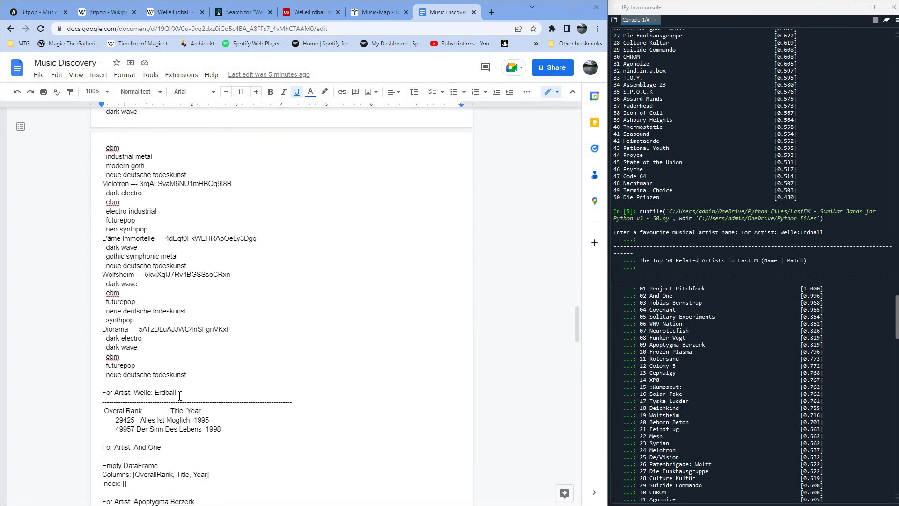
pyautogui.moveTo(180, 395); pyautogui.dragTo(135, 396)
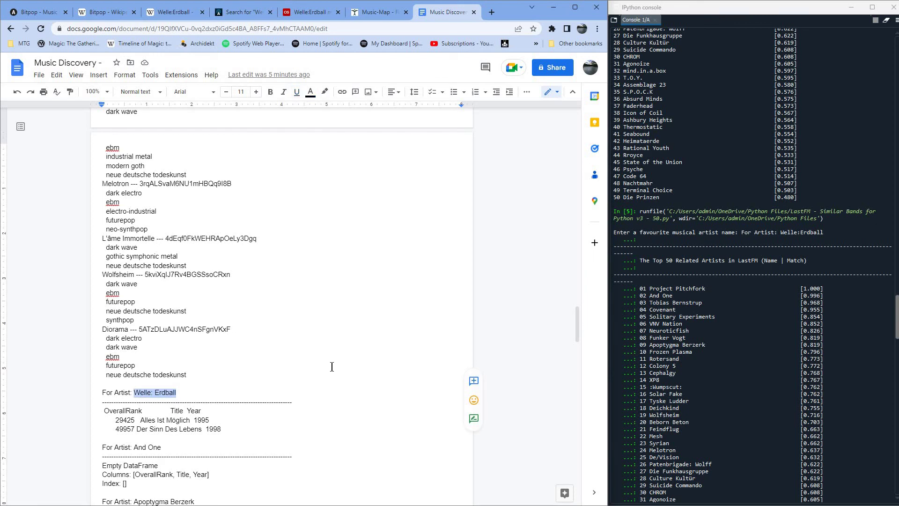
pyautogui.scroll(10, 356, 393)
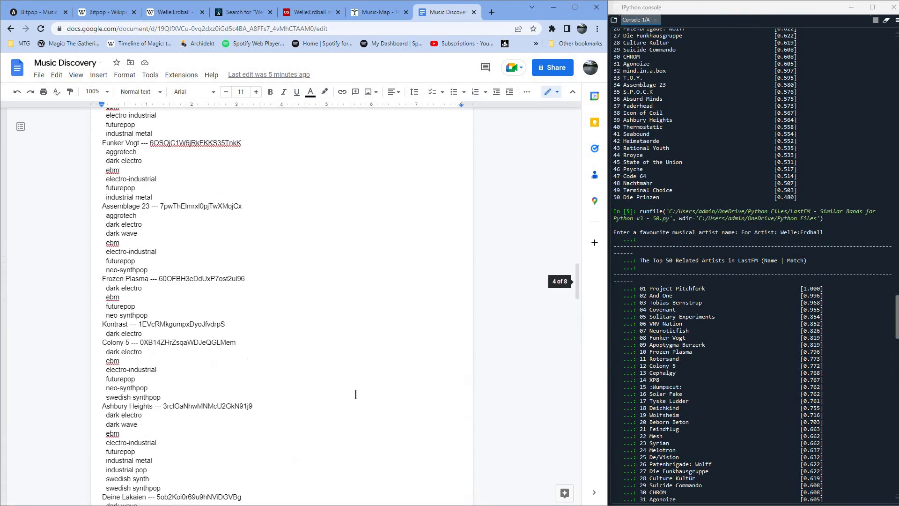
pyautogui.scroll(20, 356, 394)
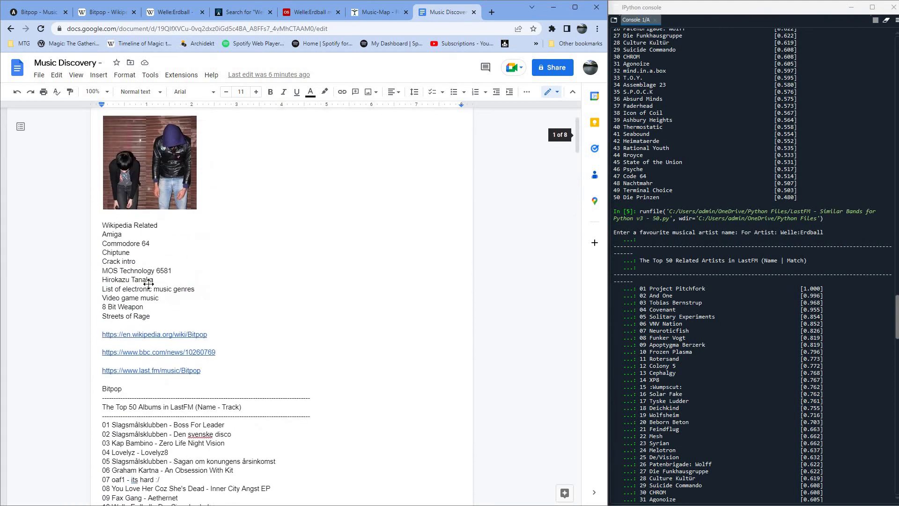
pyautogui.scroll(2, 147, 285)
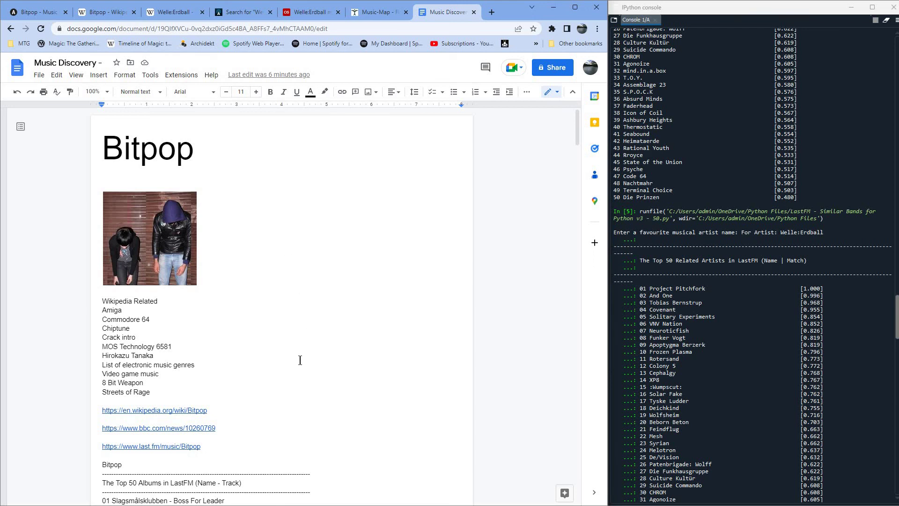
pyautogui.scroll(-3, 171, 367)
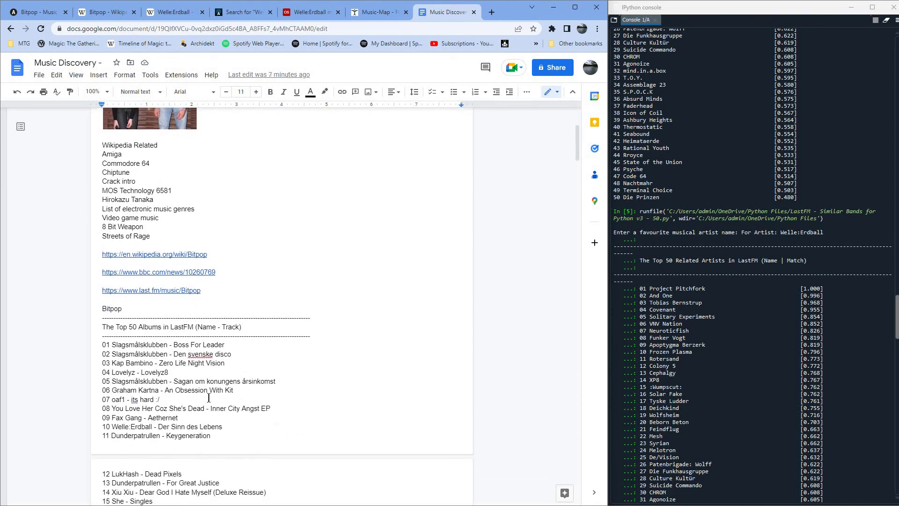
pyautogui.scroll(-2, 209, 384)
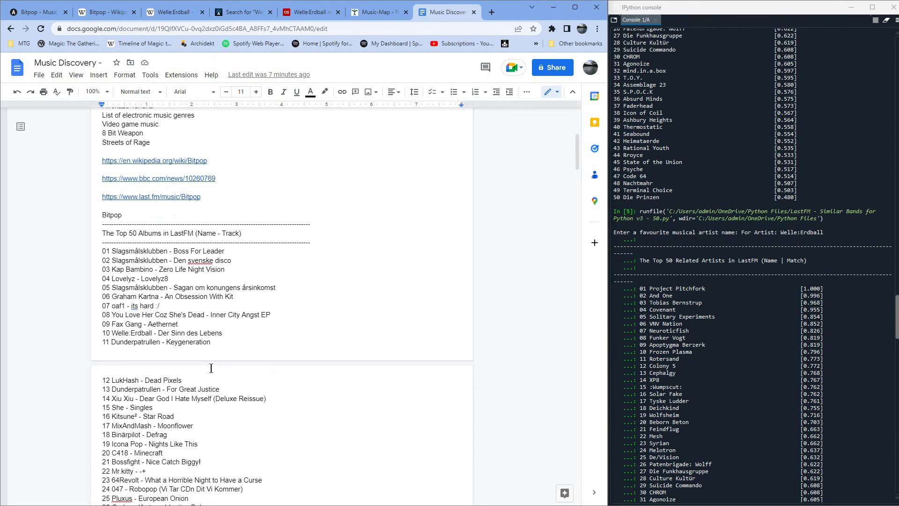
pyautogui.scroll(-2, 211, 368)
pyautogui.scroll(7, 230, 307)
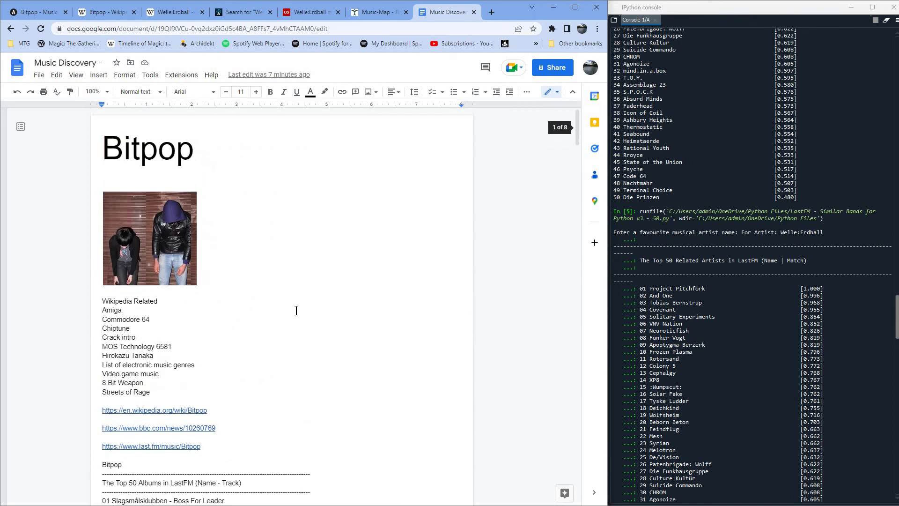
pyautogui.scroll(-9, 296, 311)
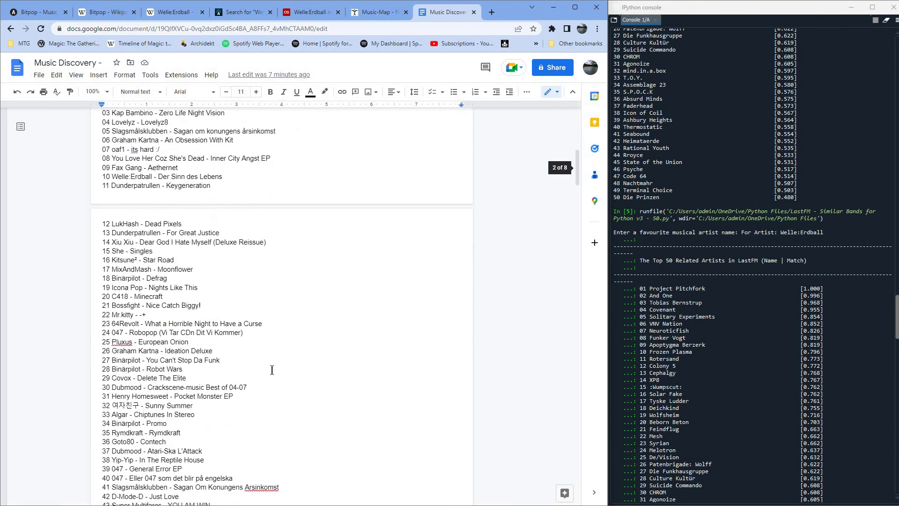
pyautogui.scroll(-3, 272, 370)
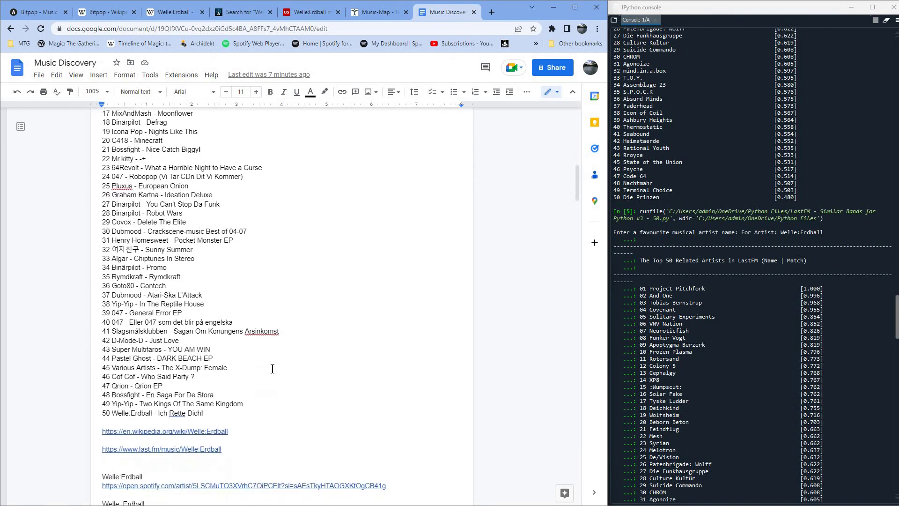
pyautogui.scroll(10, 272, 369)
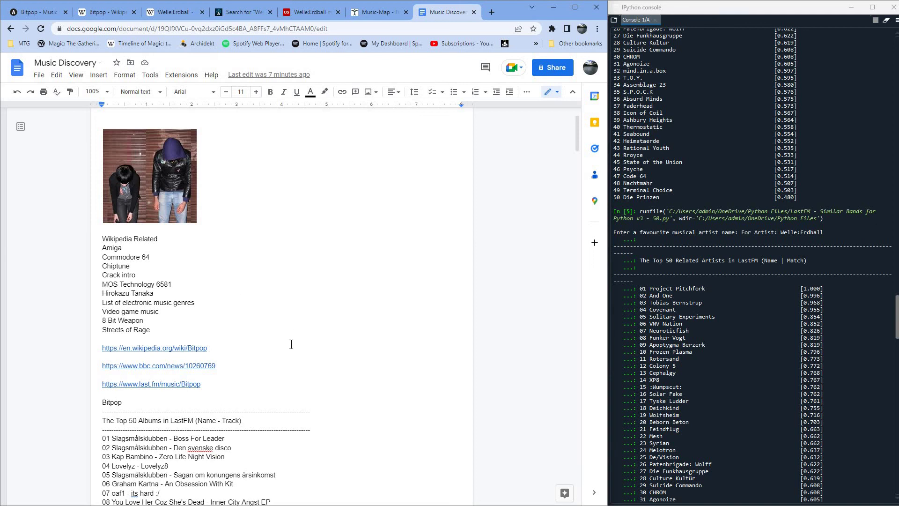
pyautogui.scroll(2, 291, 344)
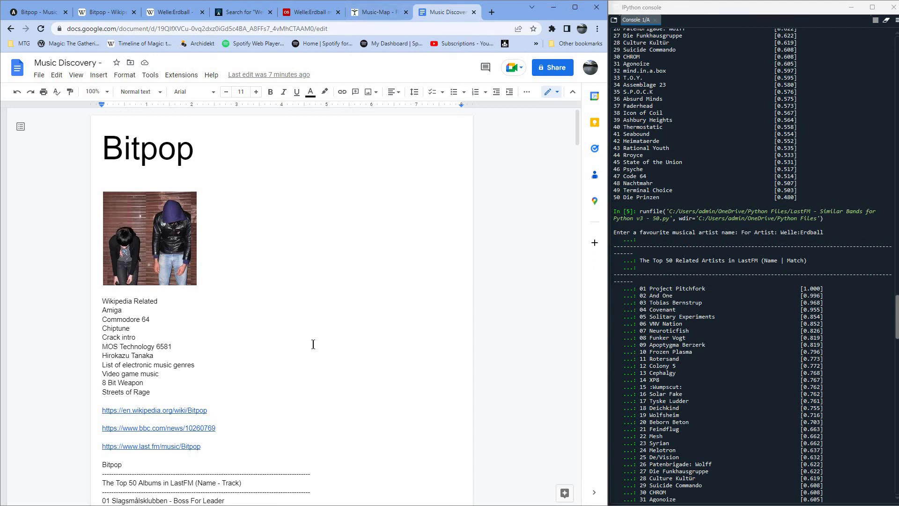
pyautogui.scroll(-10, 312, 344)
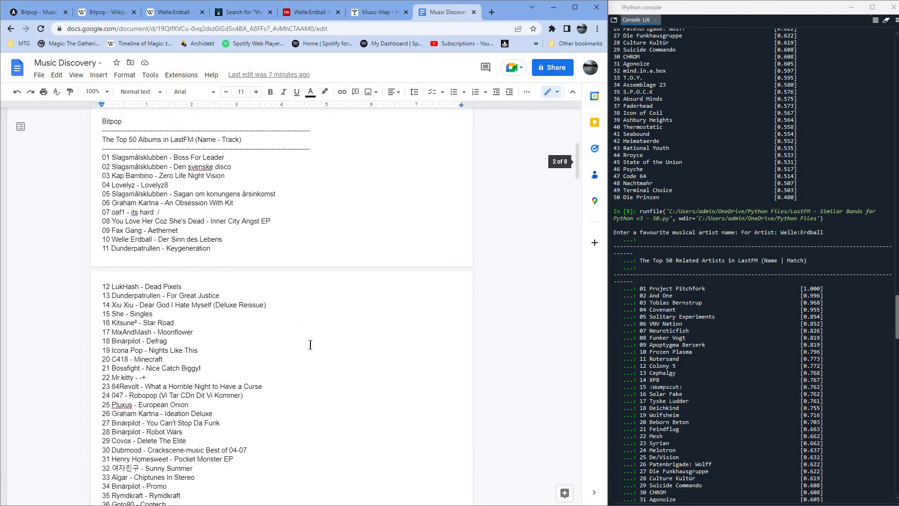
pyautogui.scroll(-3, 310, 345)
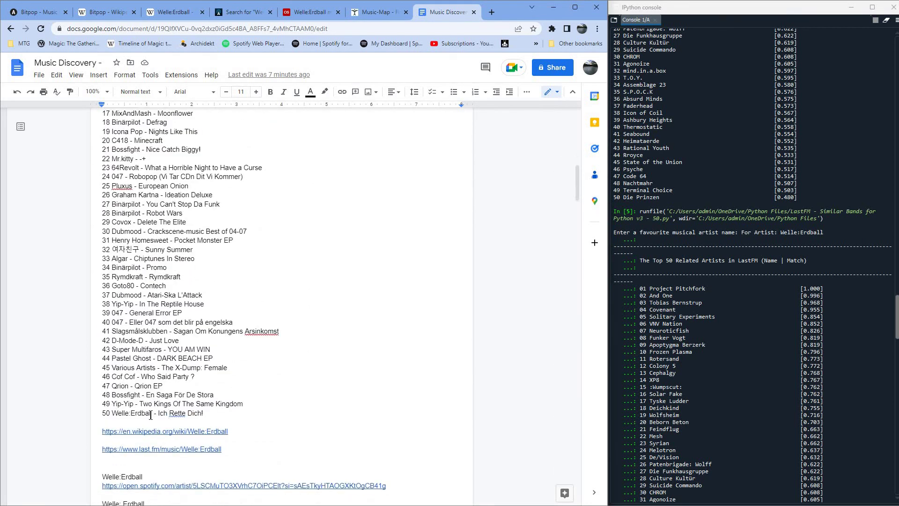
# Copy 'Welle:Erdball' from entry 50 and search Music-Map for it.
pyautogui.doubleClick(121, 413)
pyautogui.rightClick(120, 414)
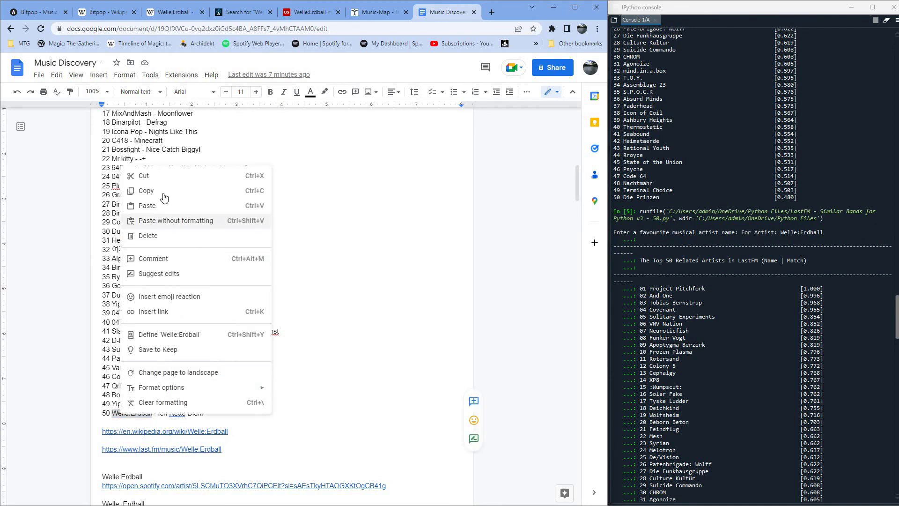
pyautogui.click(160, 191)
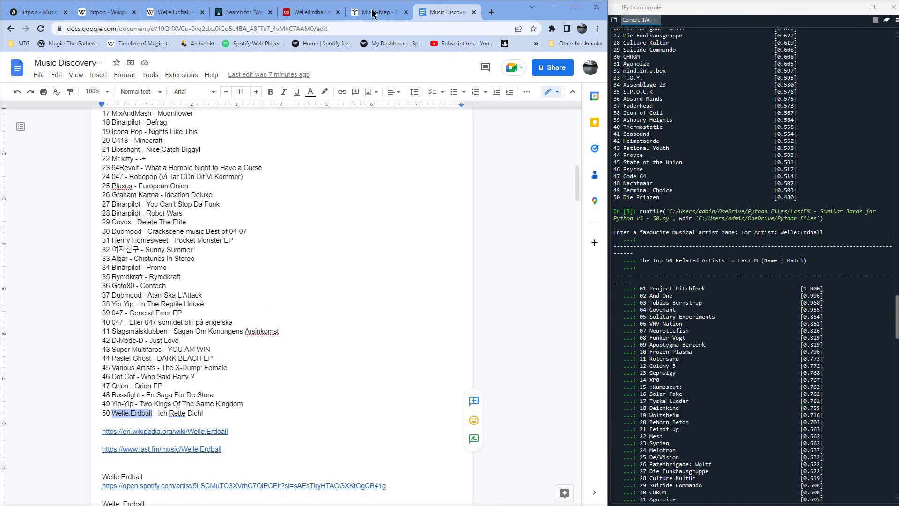
pyautogui.hotkey('ctrl', 'shift', 'Tab')
pyautogui.rightClick(233, 238)
pyautogui.click(256, 312)
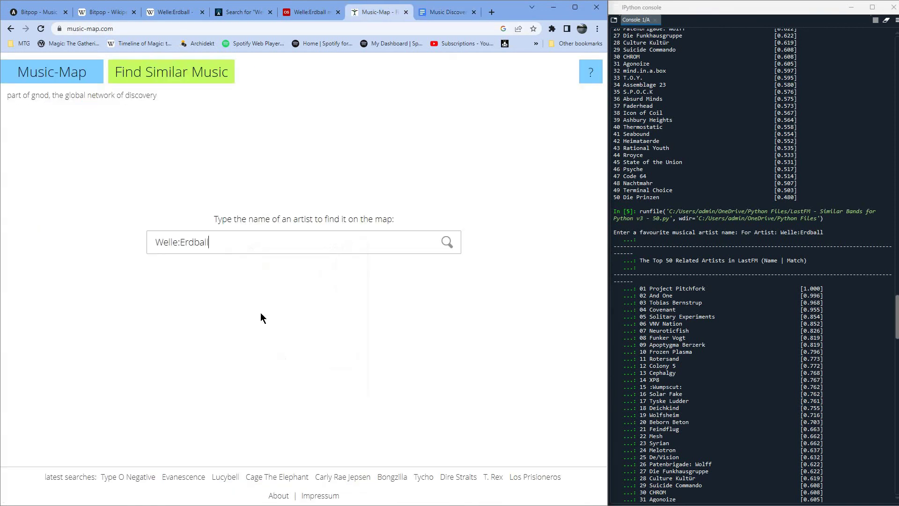
pyautogui.press('Return')
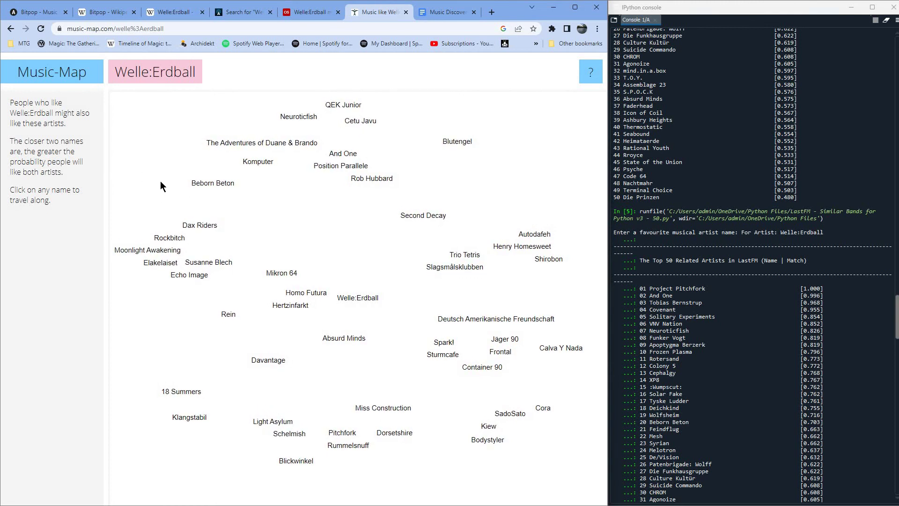
# Paste the Welle:Erdball Music-Map URL as plain text below the Die Prinzen 0.480 entry.
pyautogui.click(125, 29)
pyautogui.rightClick(124, 29)
pyautogui.click(138, 94)
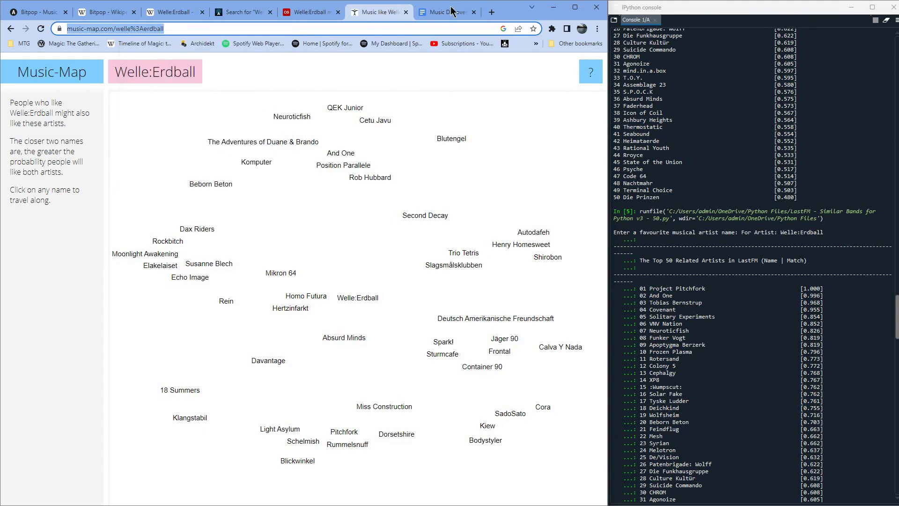
pyautogui.click(451, 10)
pyautogui.scroll(-20, 192, 428)
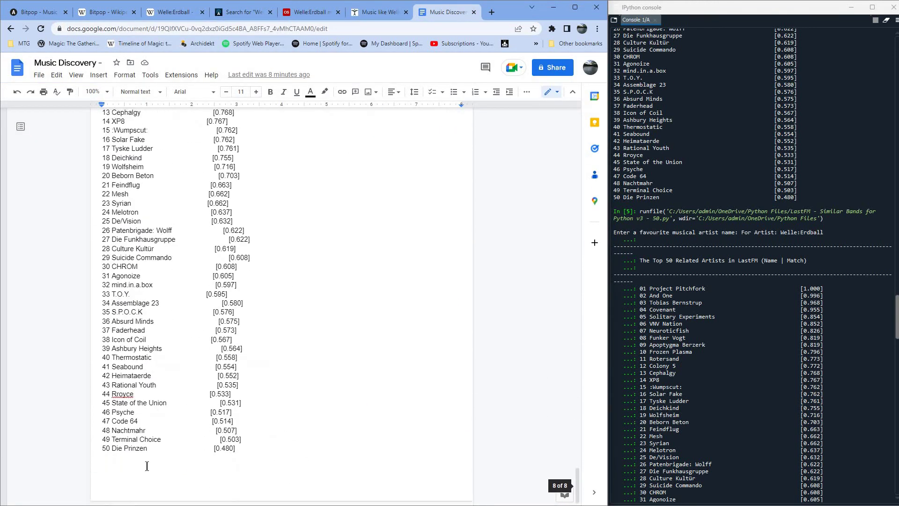
pyautogui.rightClick(123, 468)
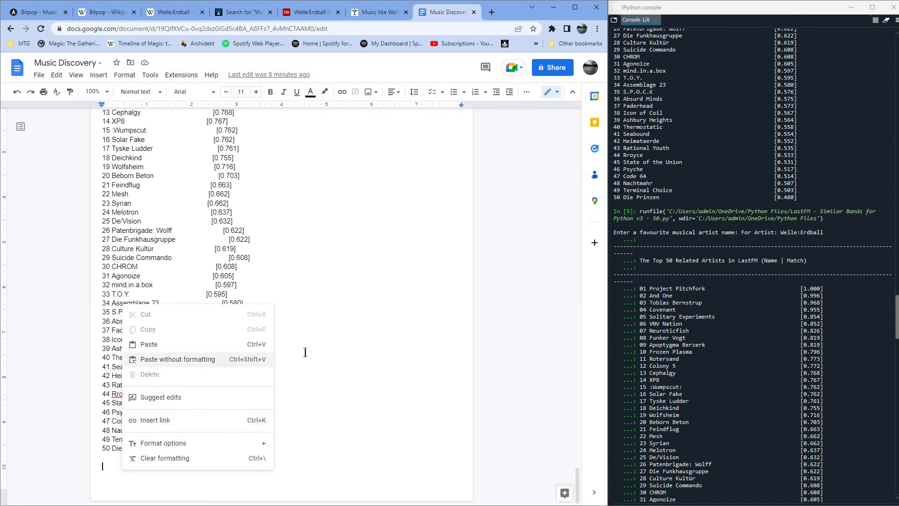
pyautogui.click(173, 359)
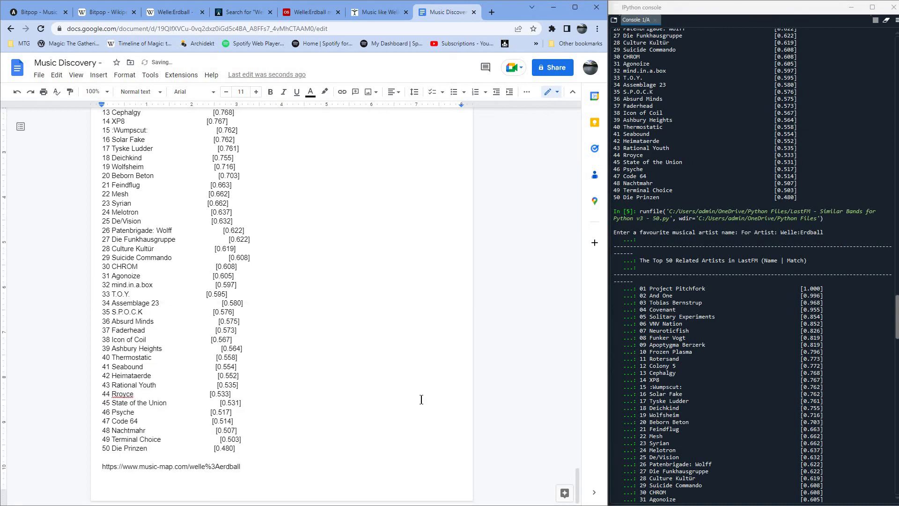
pyautogui.scroll(15, 426, 445)
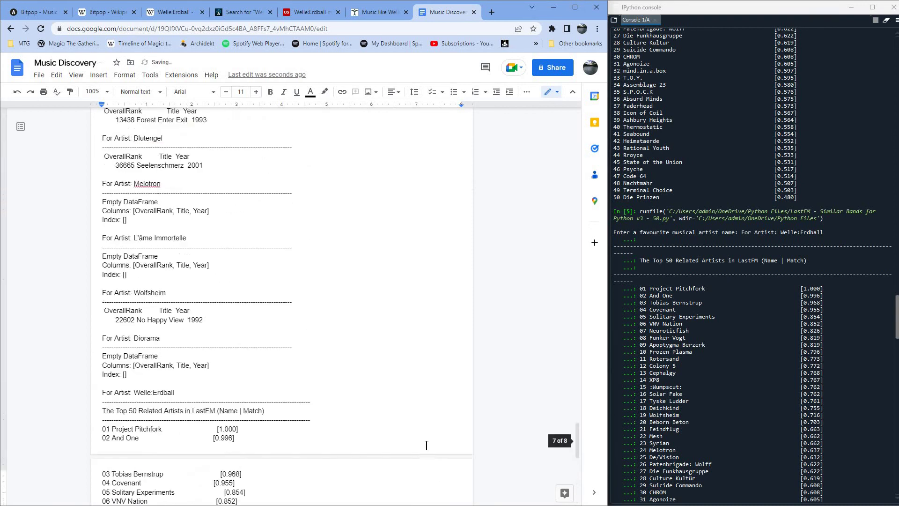
pyautogui.scroll(20, 426, 445)
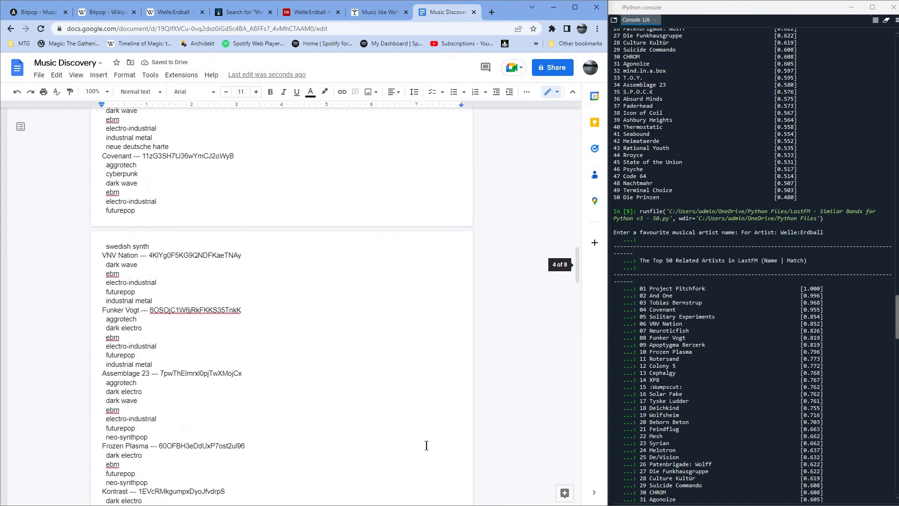
pyautogui.scroll(20, 426, 445)
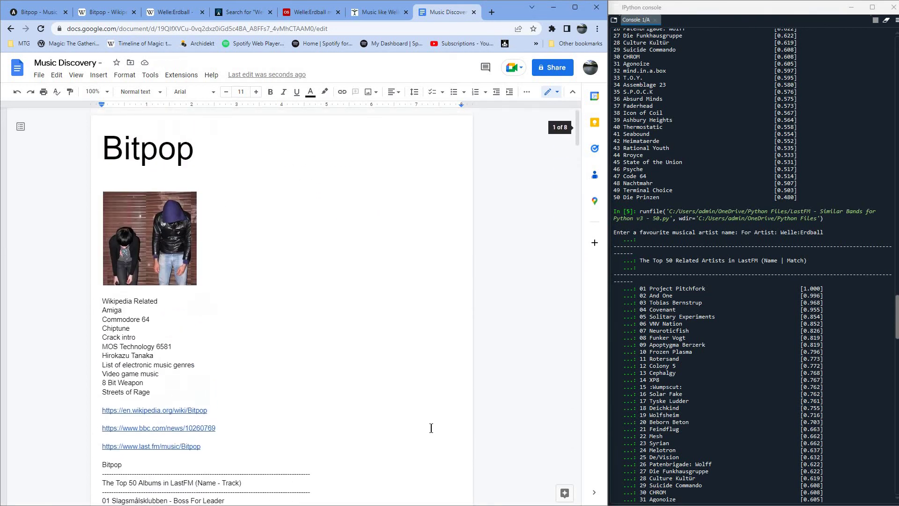
# View Music-Map's Welle:Erdball similar-artists map, then switch to the Bitpop Wikipedia article.
pyautogui.click(388, 14)
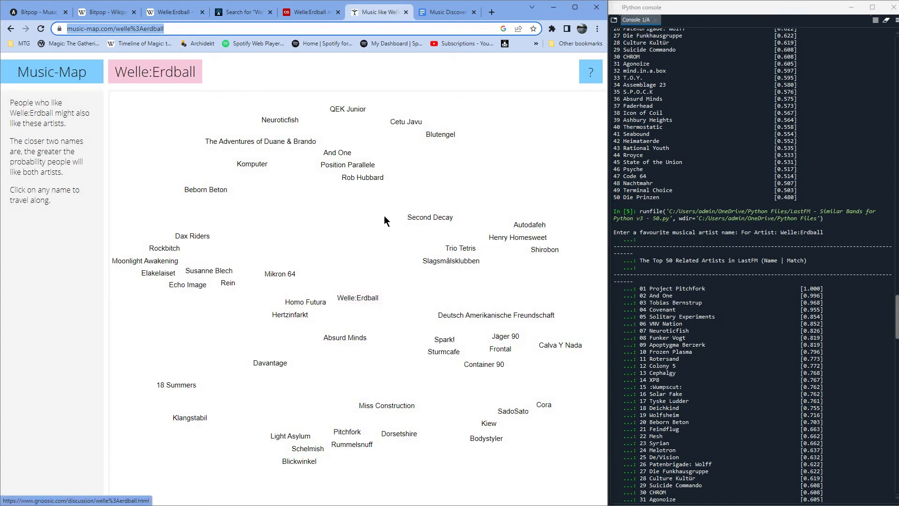
pyautogui.hotkey('ctrl', '2')
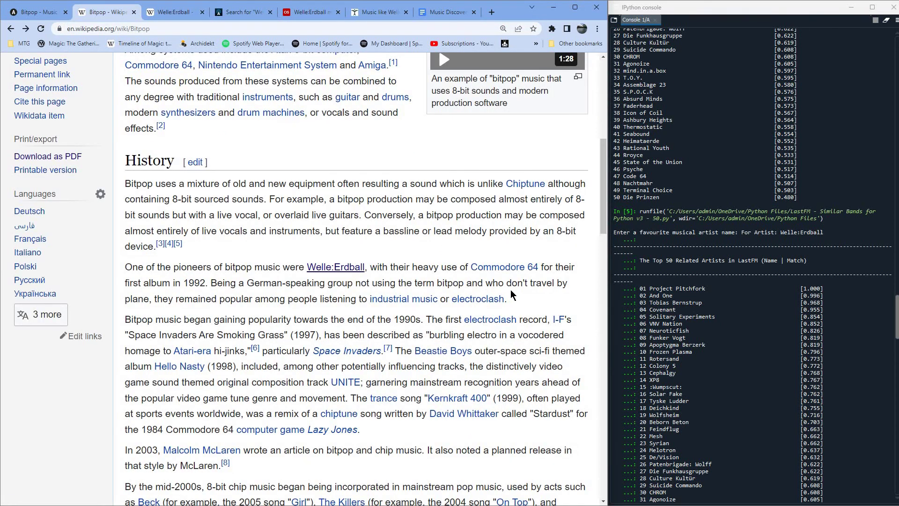
pyautogui.scroll(-1, 510, 294)
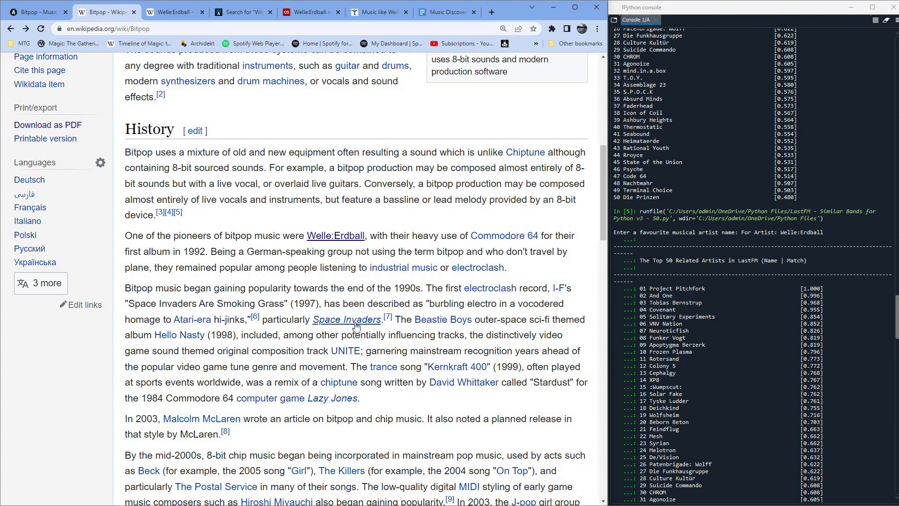
pyautogui.scroll(-3, 453, 341)
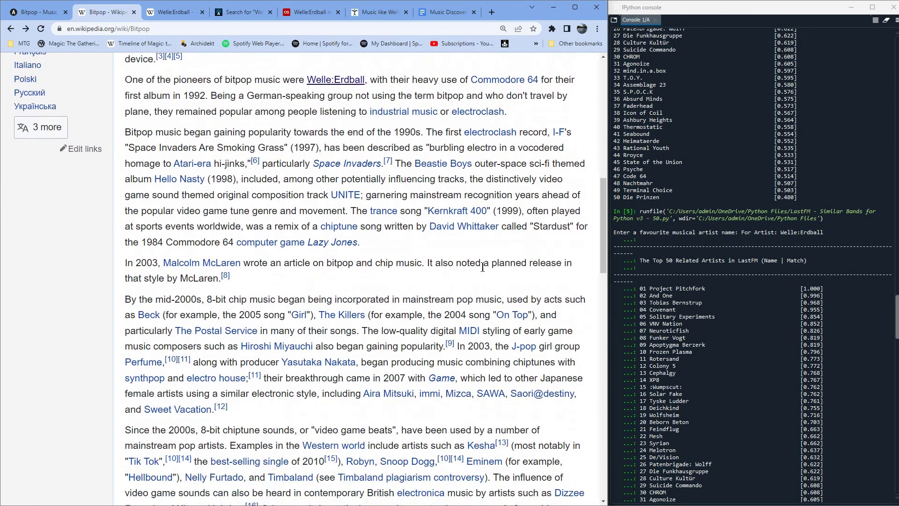
pyautogui.scroll(-1, 482, 267)
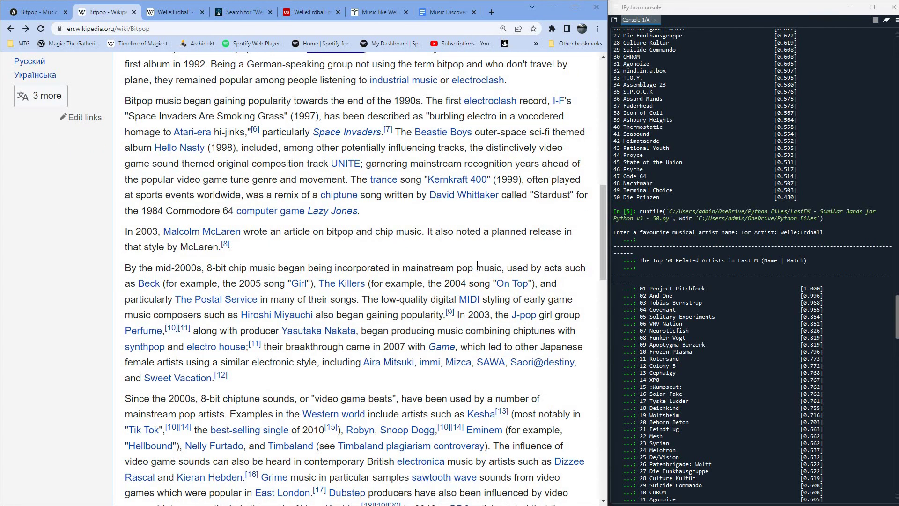
pyautogui.scroll(-2, 478, 266)
pyautogui.scroll(-8, 477, 265)
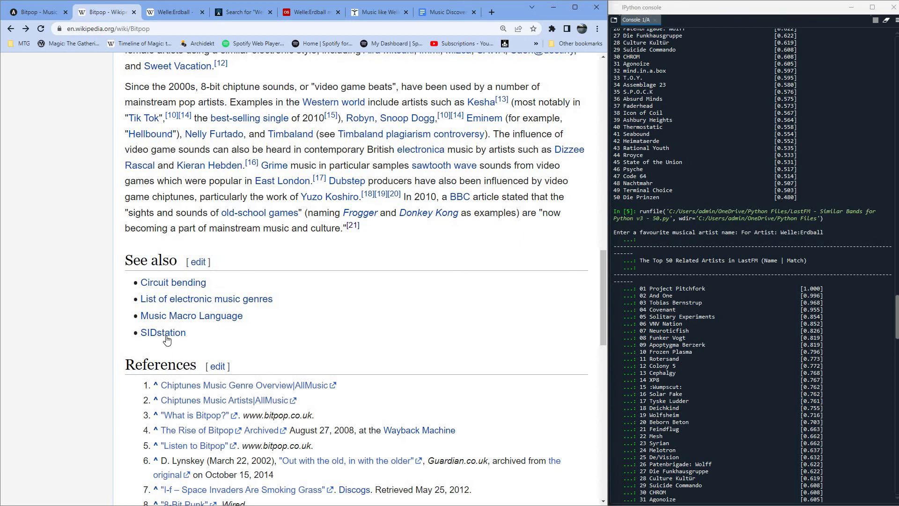
pyautogui.moveTo(167, 339)
pyautogui.scroll(2, 287, 173)
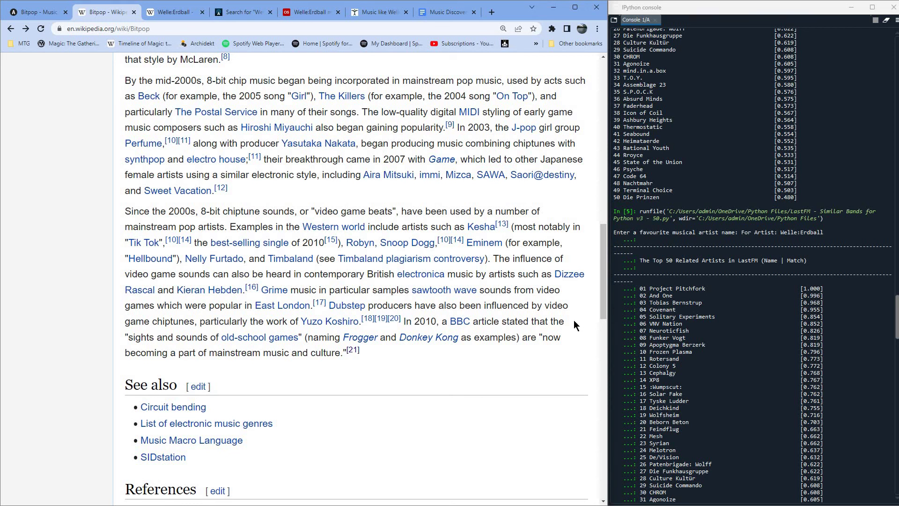
pyautogui.scroll(1, 574, 319)
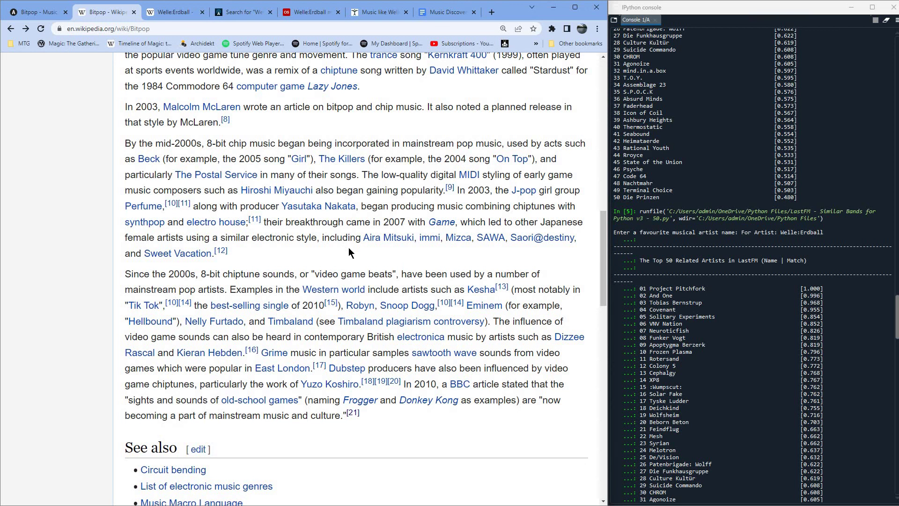
pyautogui.scroll(3, 381, 251)
pyautogui.scroll(2, 445, 262)
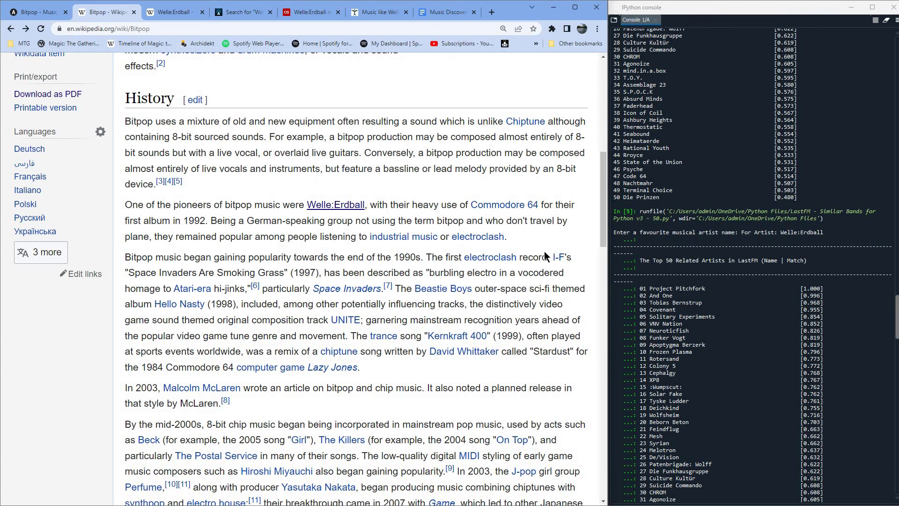
pyautogui.scroll(-1, 545, 305)
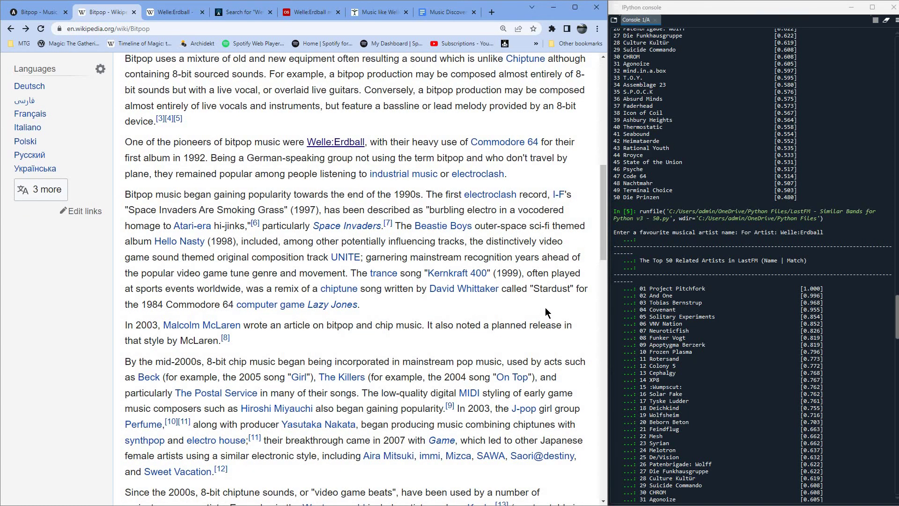
pyautogui.scroll(-1, 574, 370)
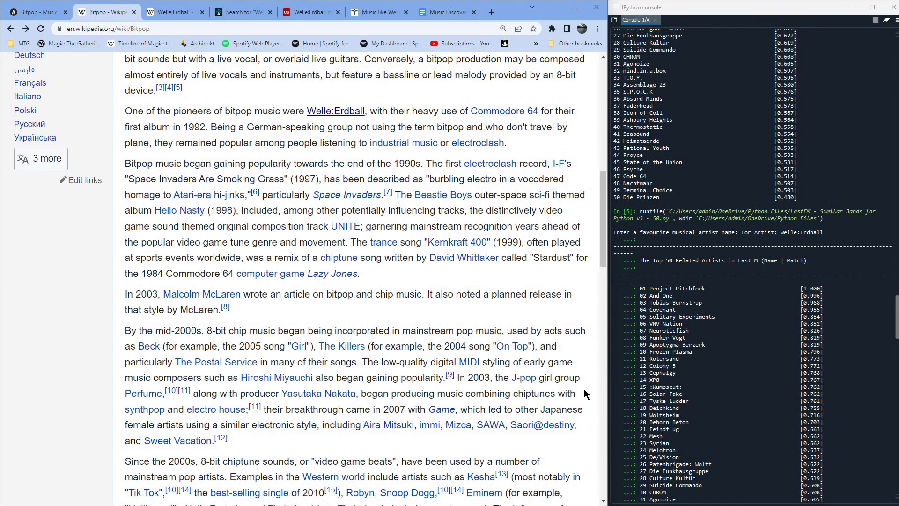
pyautogui.scroll(-1, 584, 390)
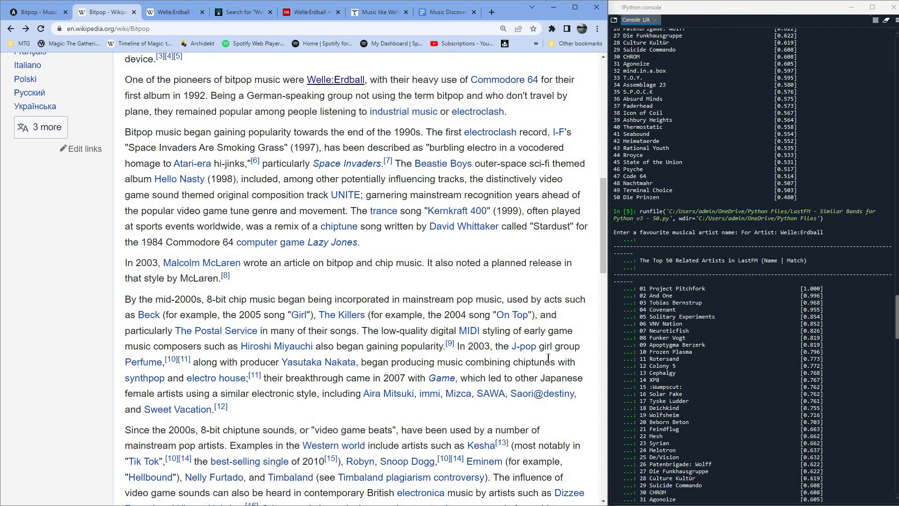
pyautogui.scroll(-2, 580, 372)
pyautogui.scroll(-3, 579, 372)
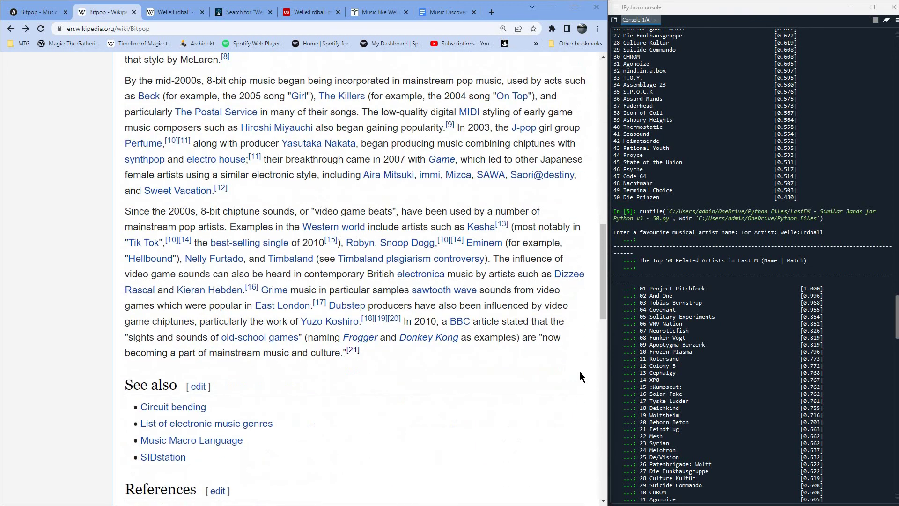
pyautogui.scroll(-2, 579, 376)
pyautogui.scroll(-1, 579, 376)
pyautogui.scroll(-2, 580, 372)
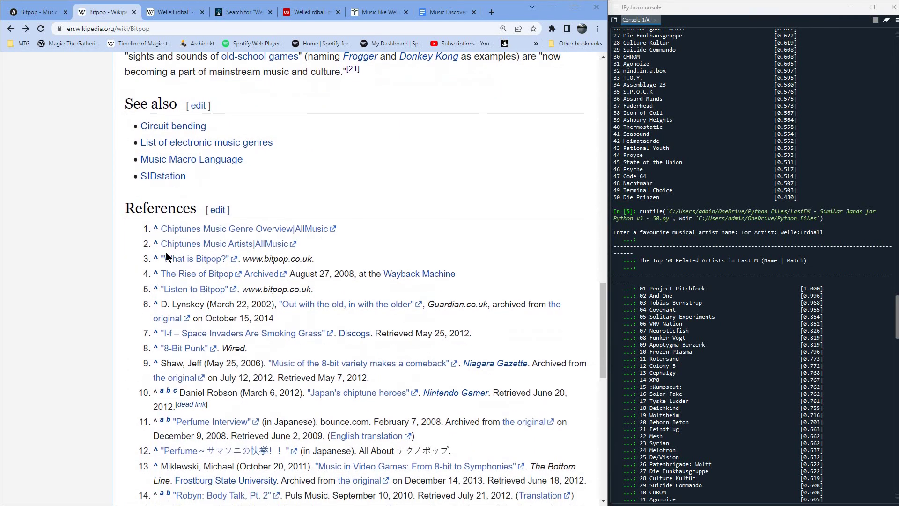
# Read bitpop.co.uk's July 2009 'What is Bitpop?' post from reference 3, then return to Wikipedia.
pyautogui.click(176, 259)
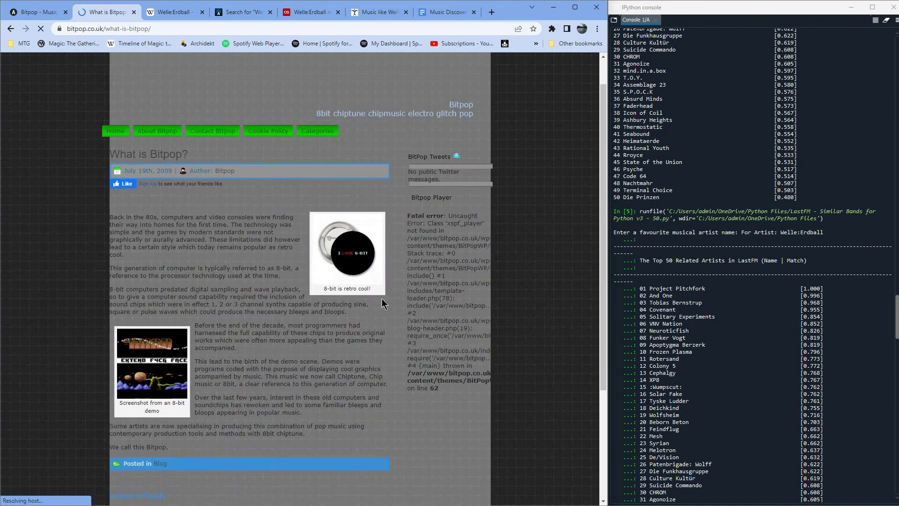
pyautogui.scroll(-4, 382, 302)
pyautogui.scroll(4, 381, 299)
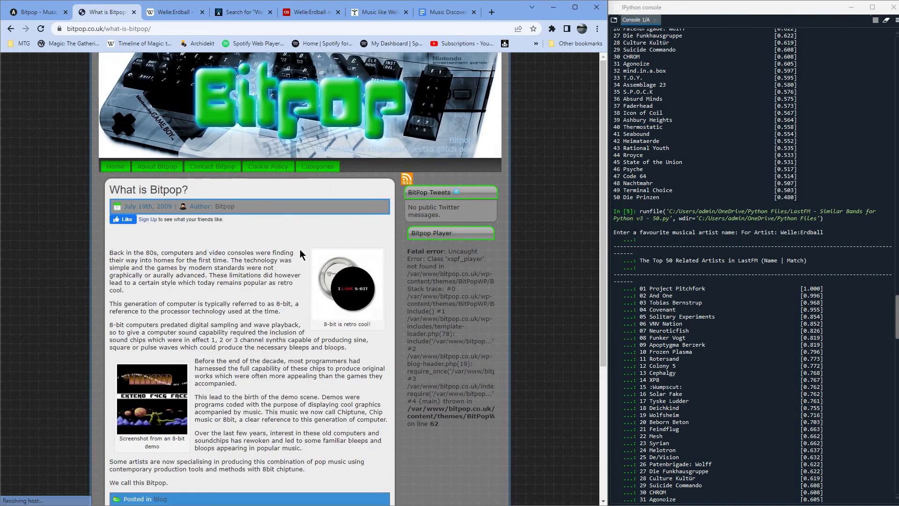
pyautogui.scroll(-2, 282, 275)
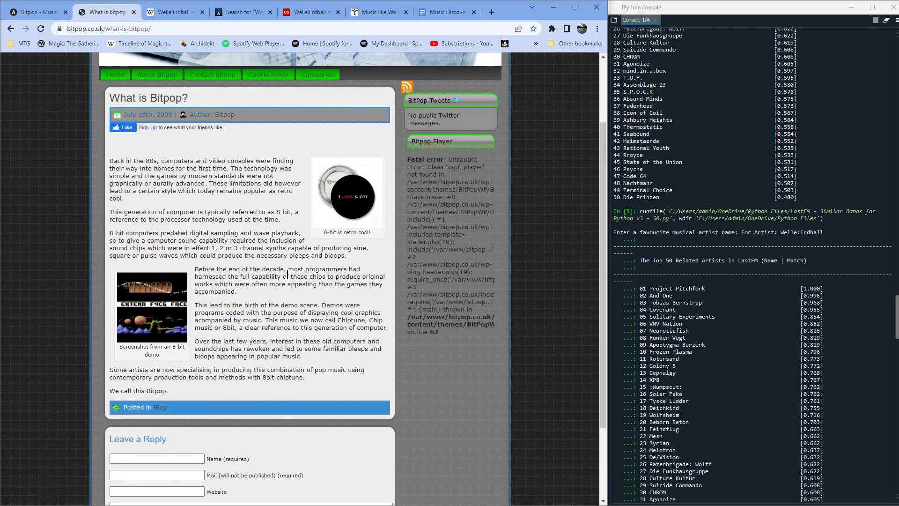
pyautogui.scroll(-2, 287, 275)
pyautogui.scroll(4, 285, 282)
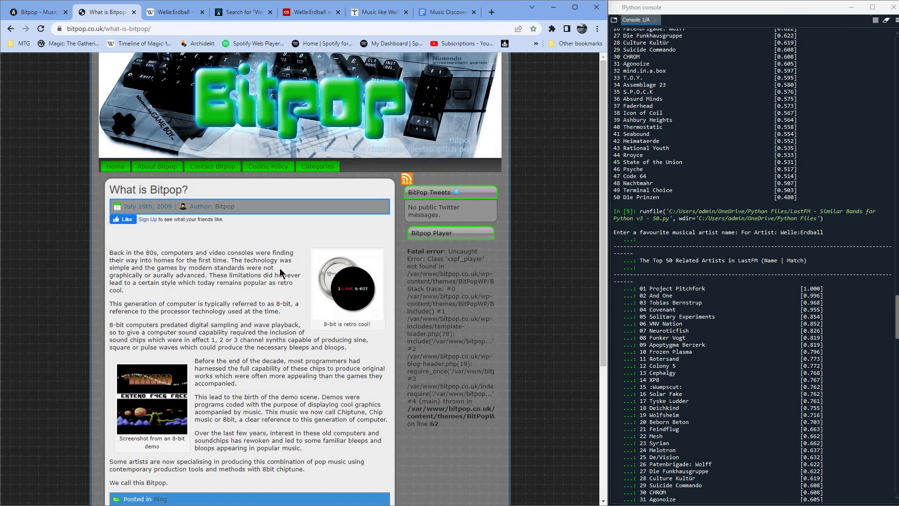
pyautogui.scroll(-3, 280, 272)
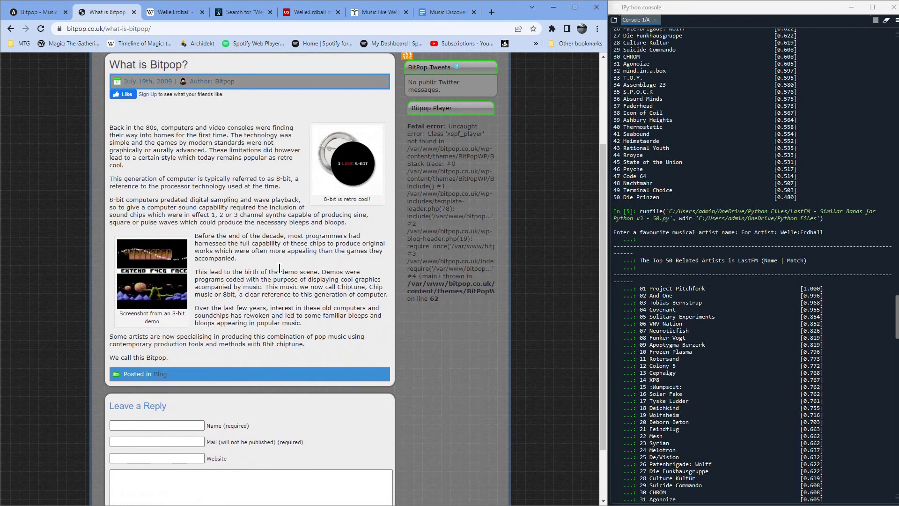
pyautogui.scroll(3, 61, 59)
pyautogui.click(11, 29)
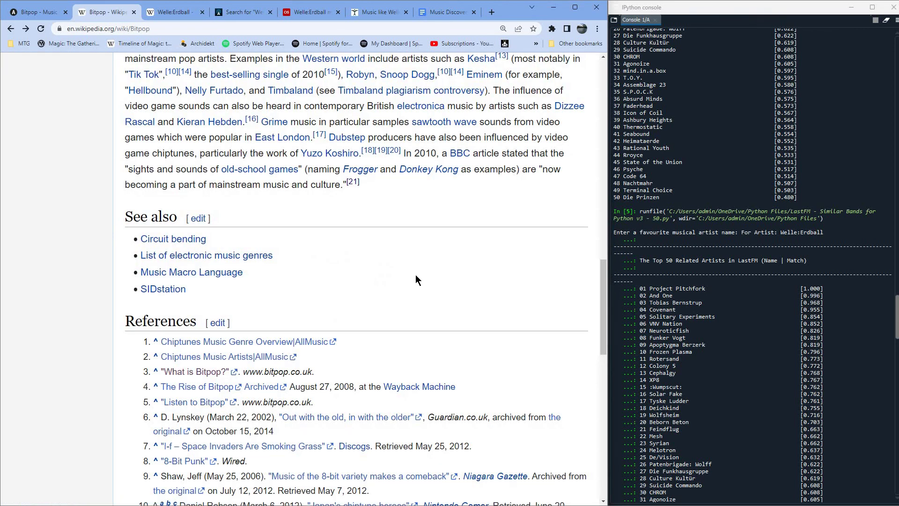
# Check the Bitpop article's 'The Rise of Bitpop' and Ikonika interview references, then return to the top.
pyautogui.scroll(-1, 416, 280)
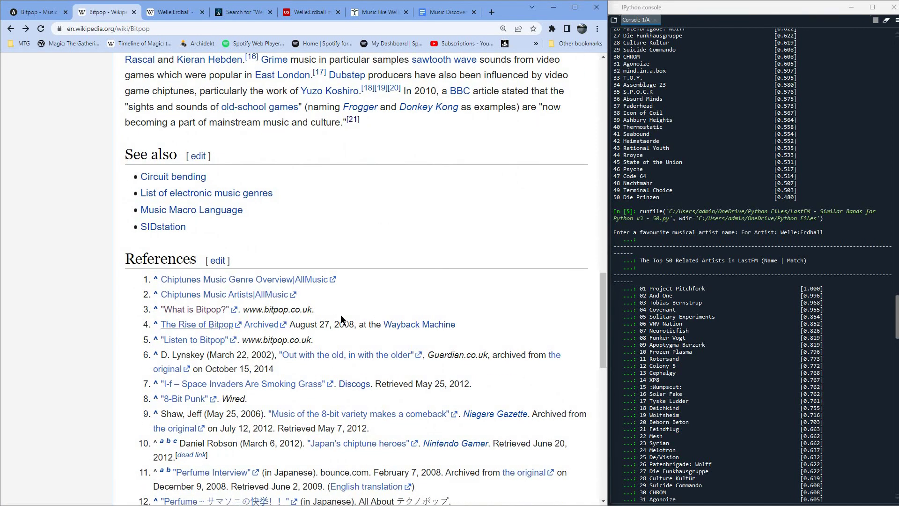
pyautogui.click(197, 324)
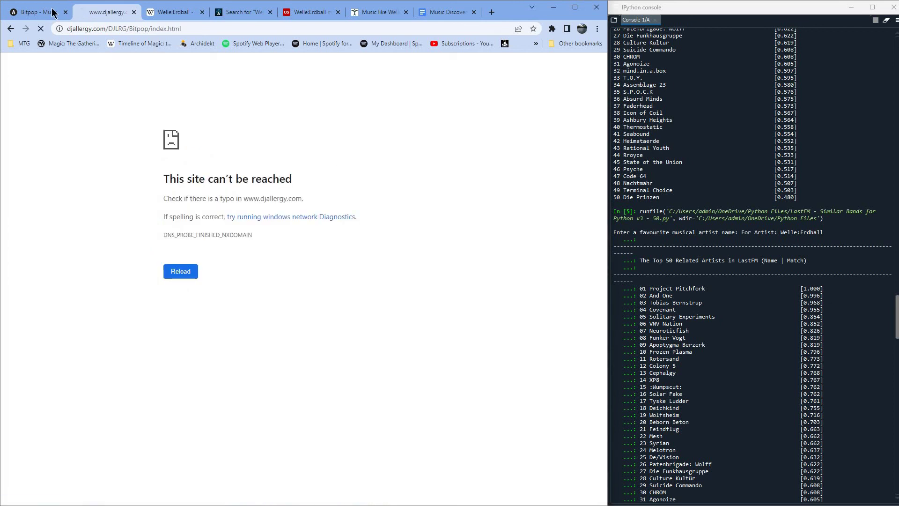
pyautogui.click(11, 28)
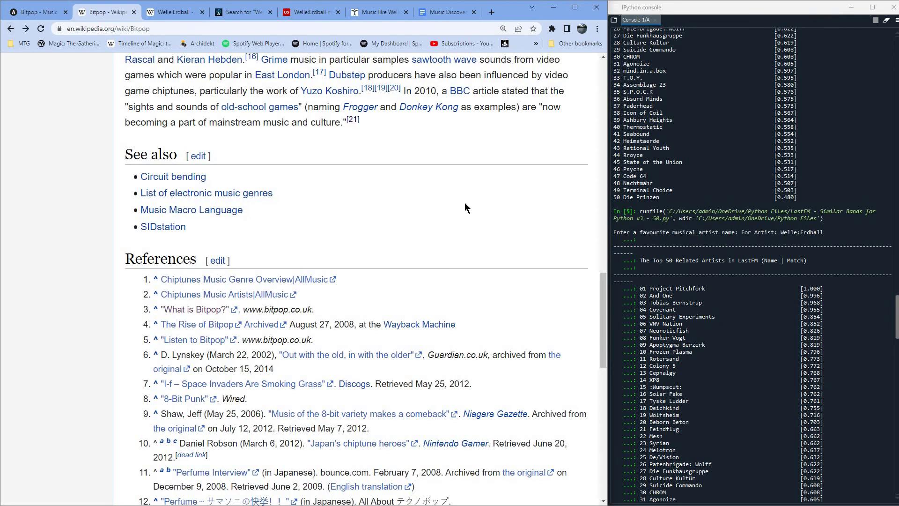
pyautogui.scroll(-1, 486, 245)
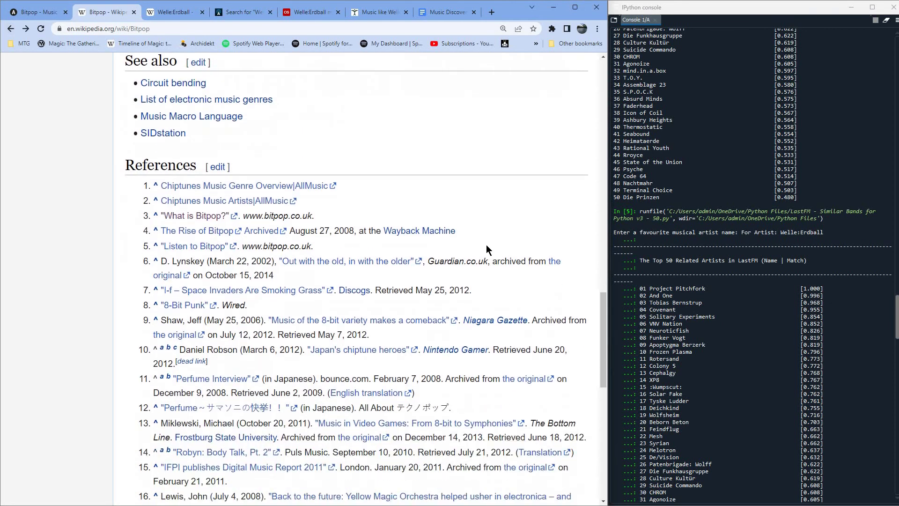
pyautogui.scroll(-1, 482, 267)
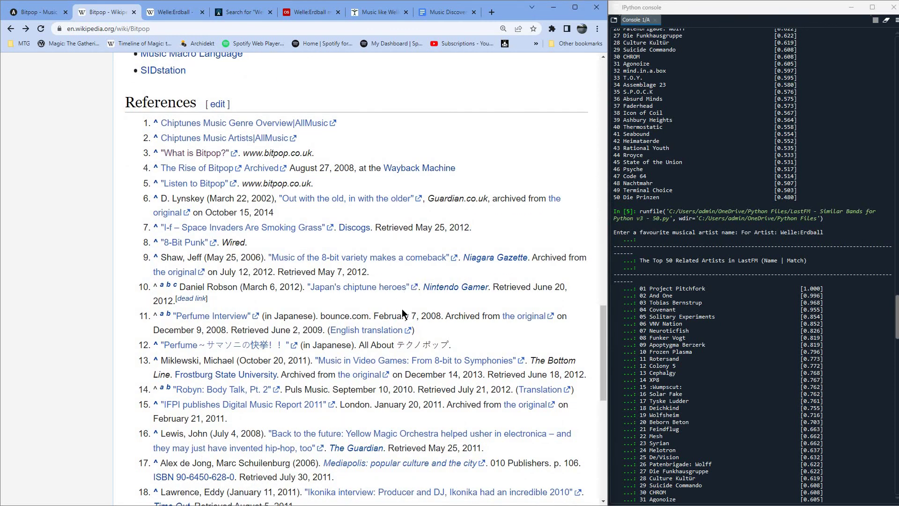
pyautogui.scroll(-1, 468, 332)
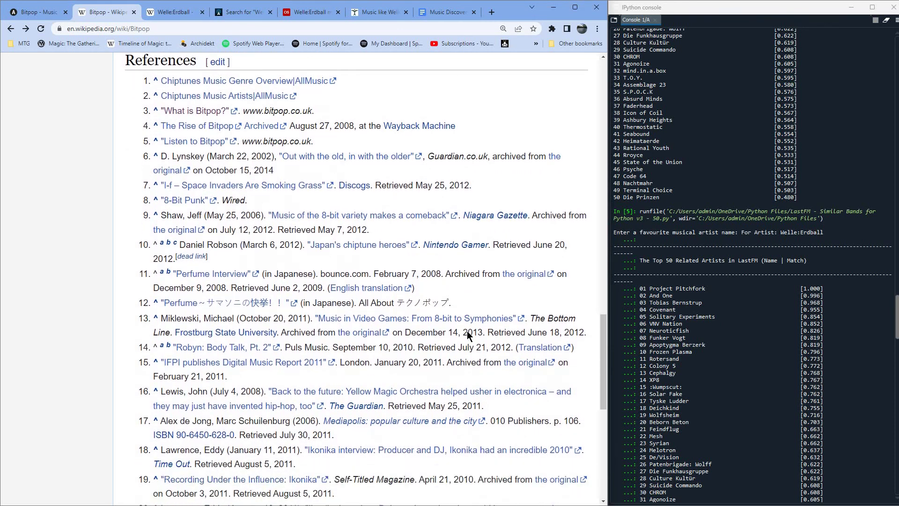
pyautogui.scroll(-2, 467, 332)
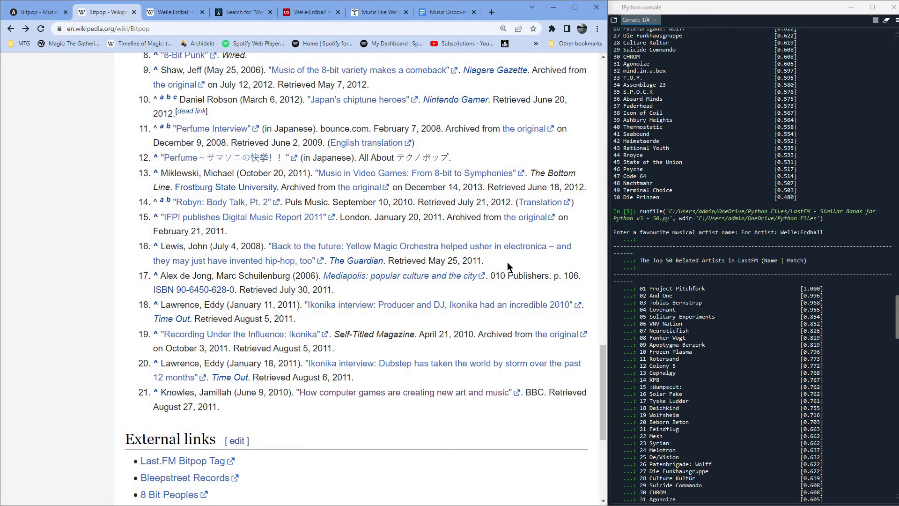
pyautogui.keyDown('ctrl'); pyautogui.click(514, 306); pyautogui.keyUp('ctrl')
pyautogui.scroll(-3, 532, 346)
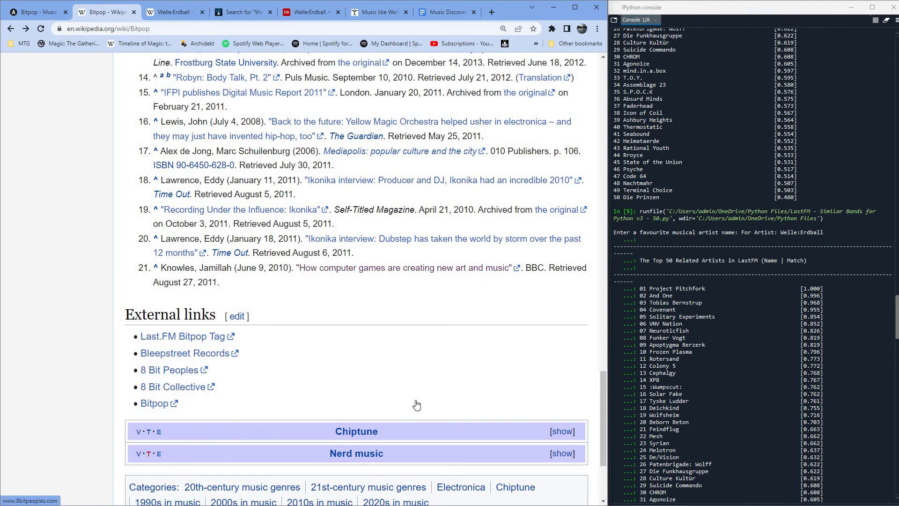
pyautogui.scroll(15, 413, 401)
pyautogui.scroll(10, 365, 380)
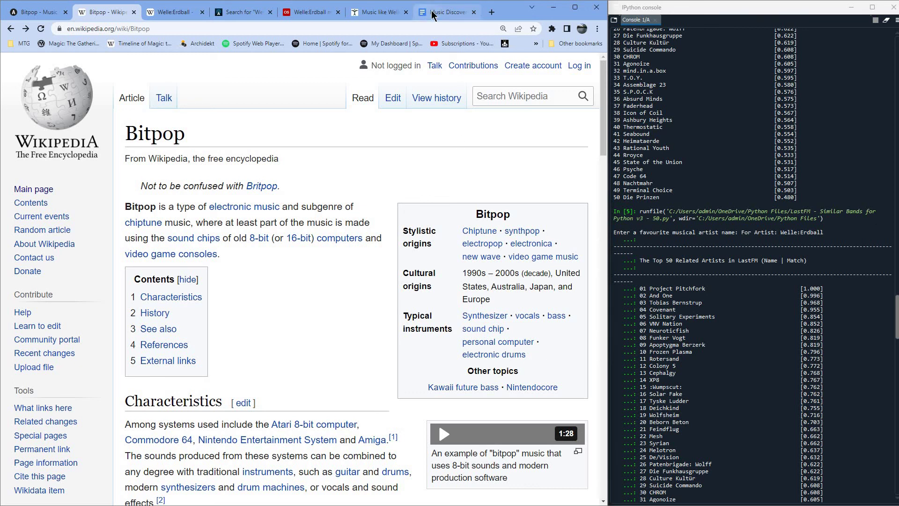
# Scroll the Music Discovery document past the Bitpop album list to Welle: Erdball's similar artists from And One.
pyautogui.click(432, 13)
pyautogui.scroll(-5, 392, 303)
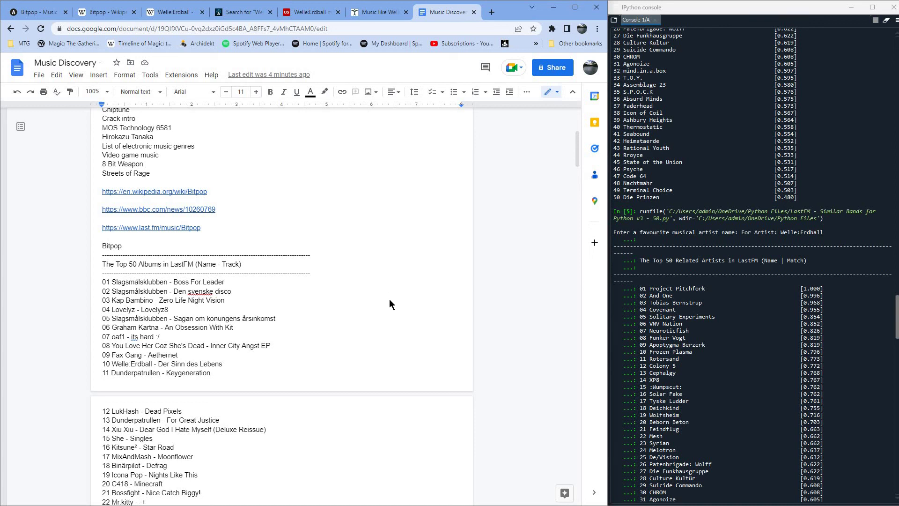
pyautogui.scroll(-4, 390, 303)
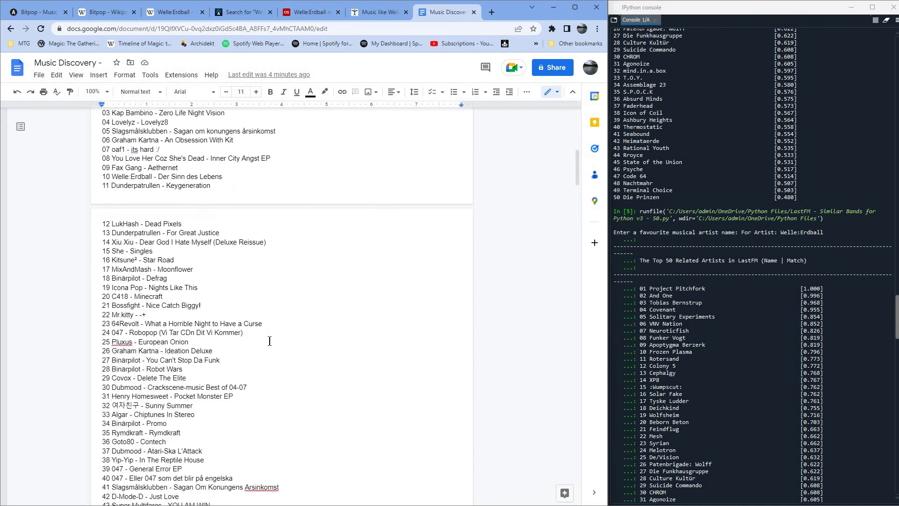
pyautogui.scroll(-3, 338, 337)
pyautogui.scroll(-8, 338, 336)
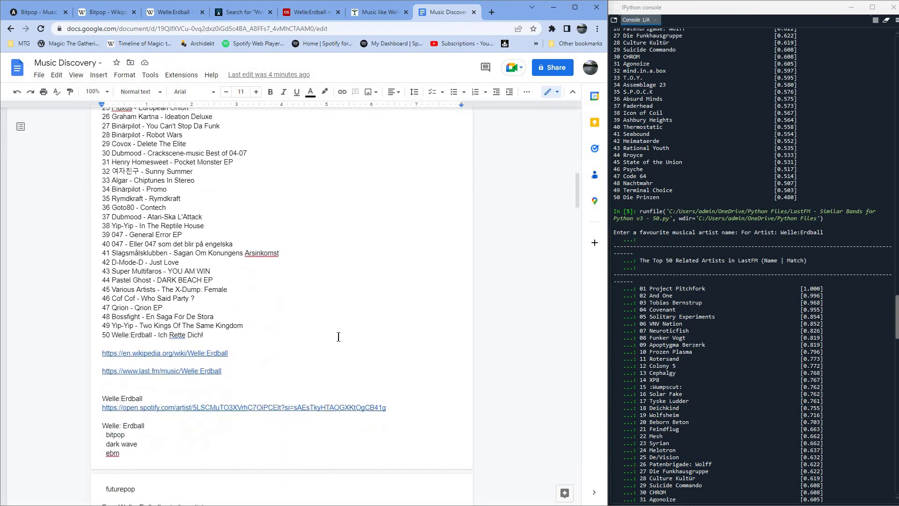
pyautogui.scroll(-1, 344, 333)
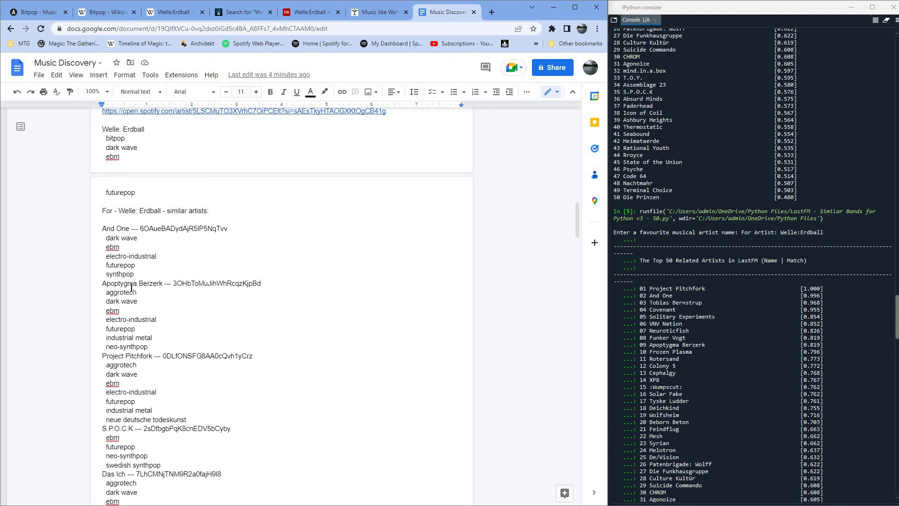
pyautogui.scroll(5, 191, 336)
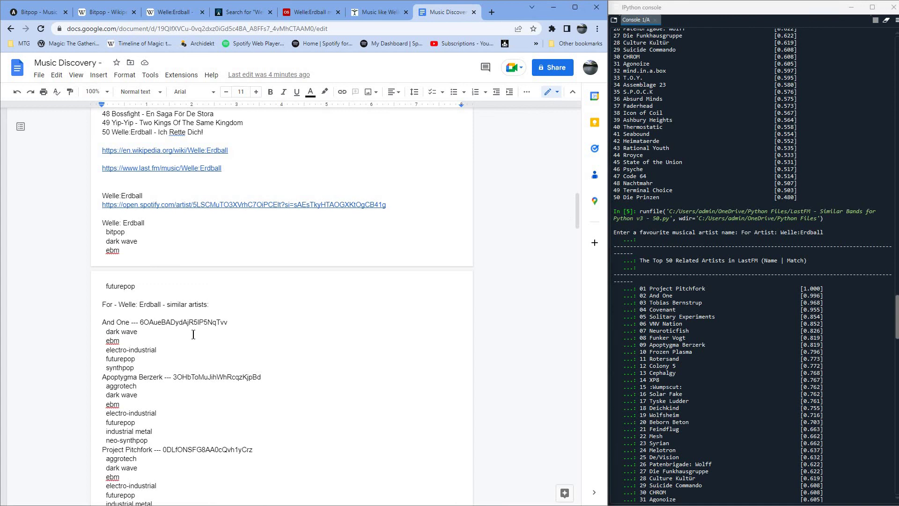
pyautogui.scroll(-18, 193, 334)
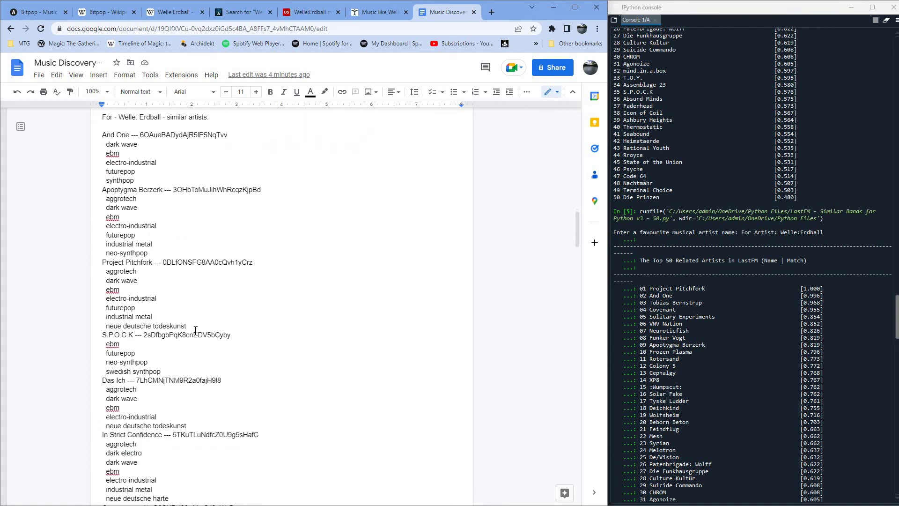
pyautogui.scroll(-10, 196, 330)
pyautogui.scroll(20, 181, 238)
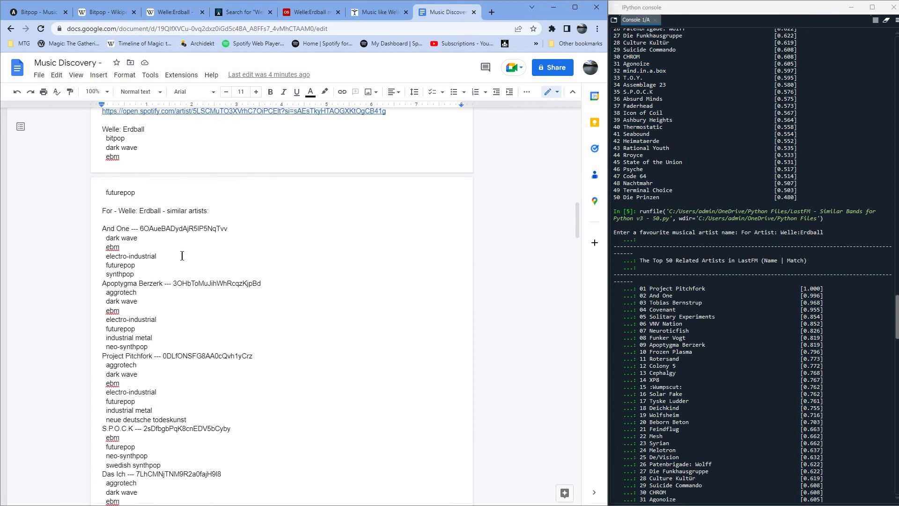
# Copy 'Welle: Erdball' from the doc heading and run Spotify API Experiments-GenreExact.py in Spyder.
pyautogui.moveTo(162, 210); pyautogui.dragTo(120, 210)
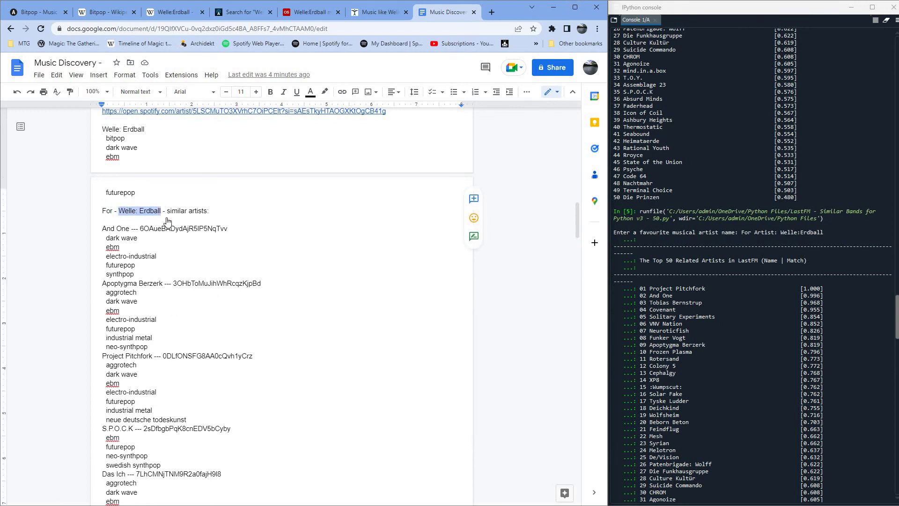
pyautogui.rightClick(136, 211)
pyautogui.click(220, 236)
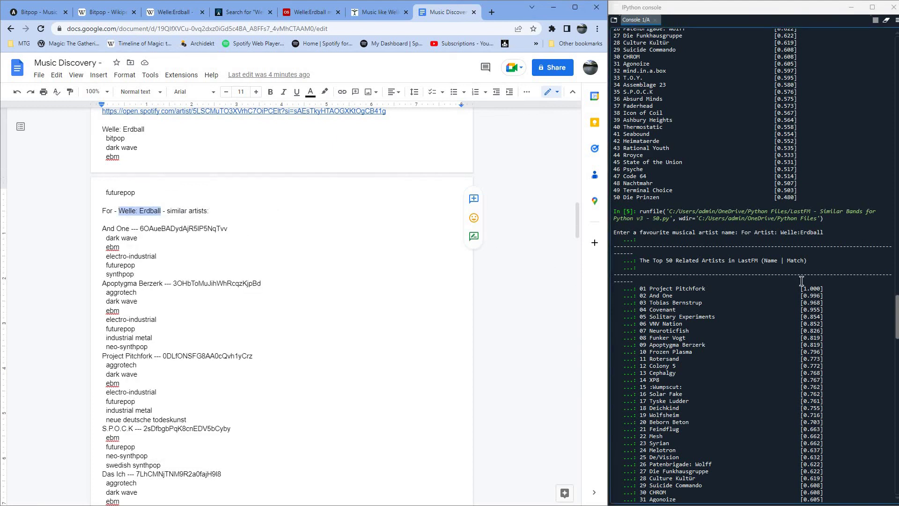
pyautogui.scroll(-10, 894, 274)
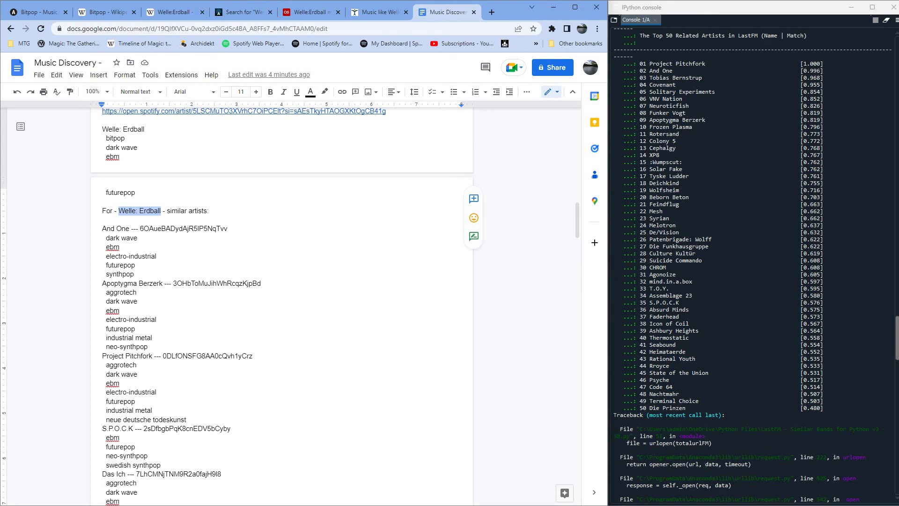
pyautogui.hotkey('alt', 'Tab')
pyautogui.press('F5')
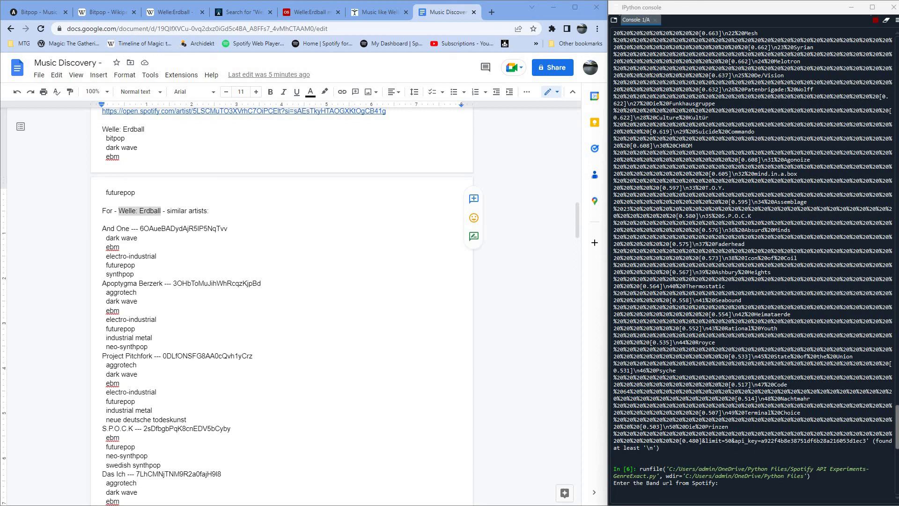
# Paste the Welle: Erdball Spotify artist URL at the script's prompt and submit it.
pyautogui.click(738, 486)
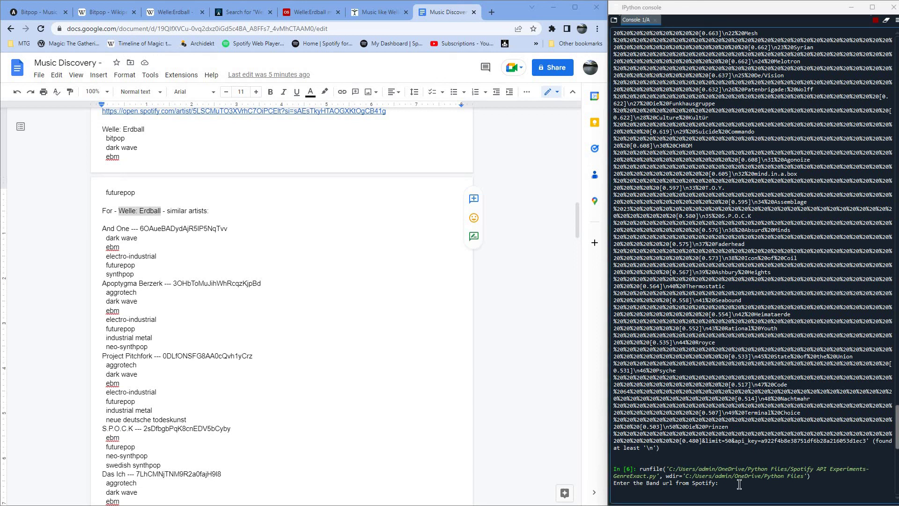
pyautogui.rightClick(739, 486)
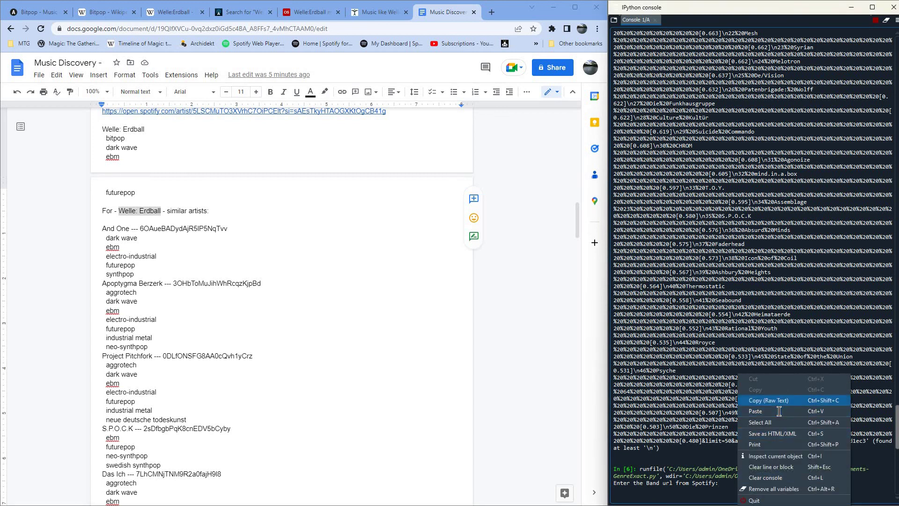
pyautogui.click(779, 411)
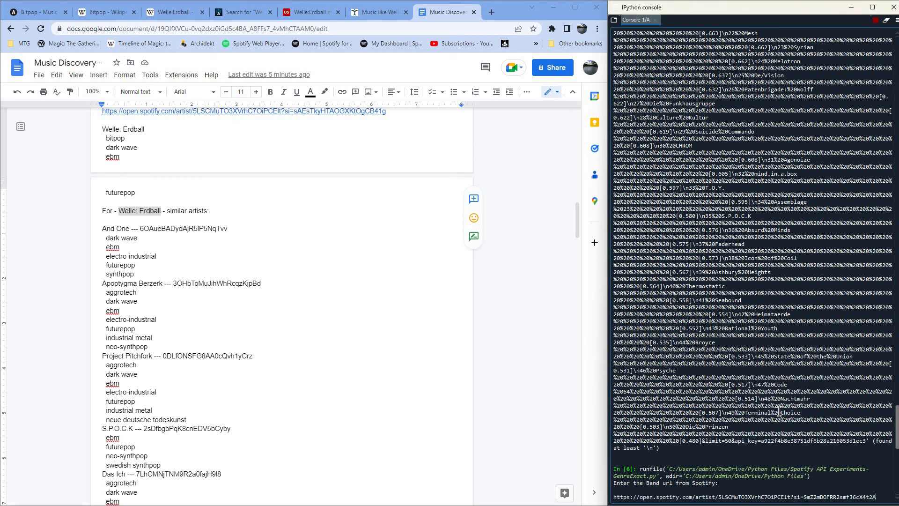
pyautogui.press('Return')
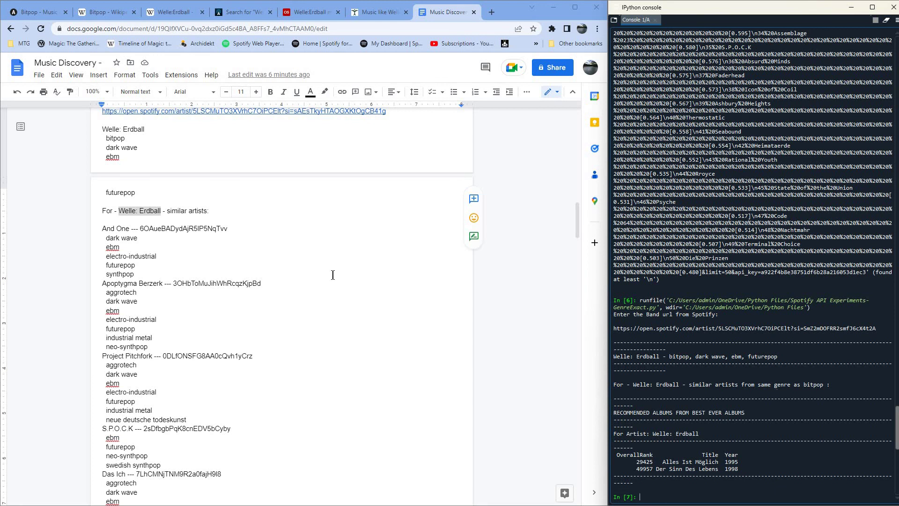
# Copy And One's Spotify ID from the document.
pyautogui.doubleClick(225, 228)
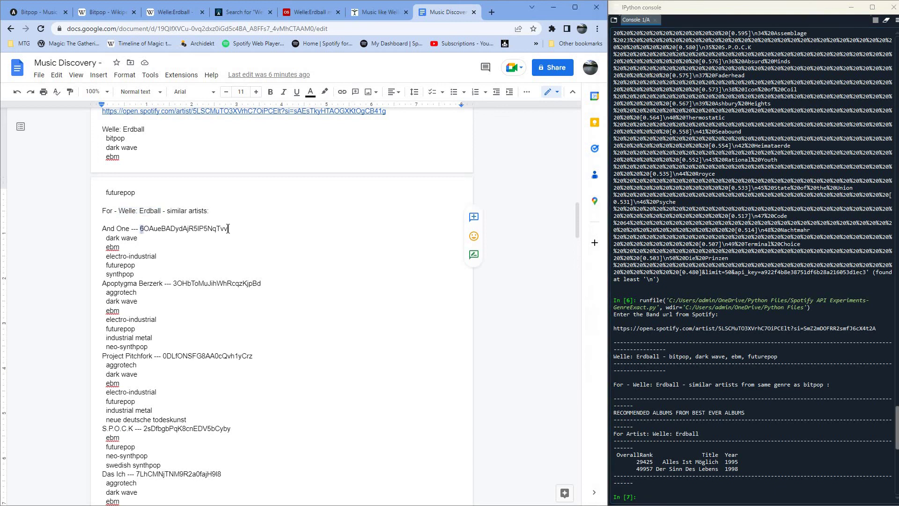
pyautogui.rightClick(203, 231)
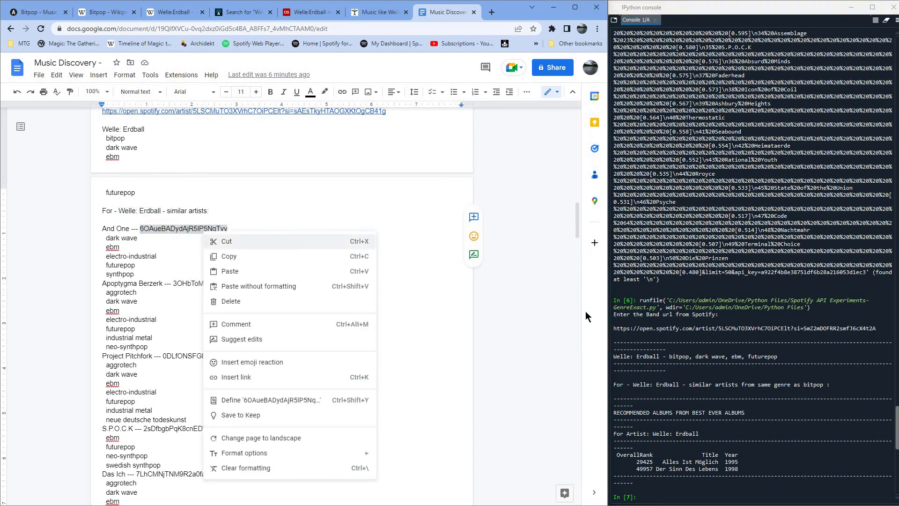
pyautogui.click(234, 258)
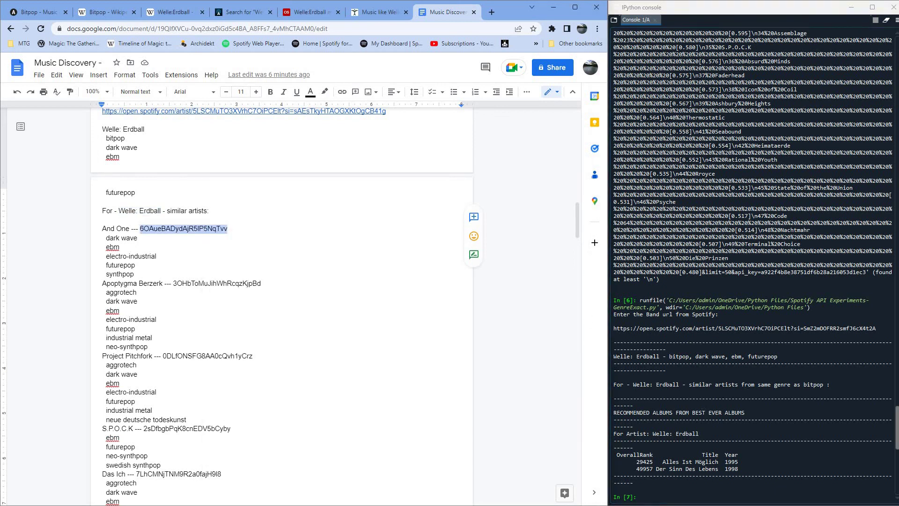
# Rerun the genre script in the console with And One's ID pasted at the prompt.
pyautogui.click(753, 305)
pyautogui.press('F5')
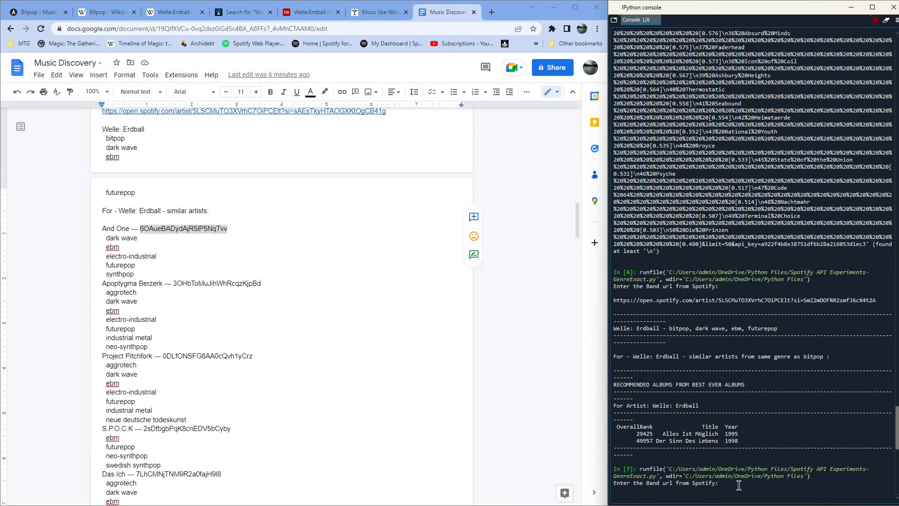
pyautogui.rightClick(734, 484)
pyautogui.click(769, 411)
pyautogui.press('Return')
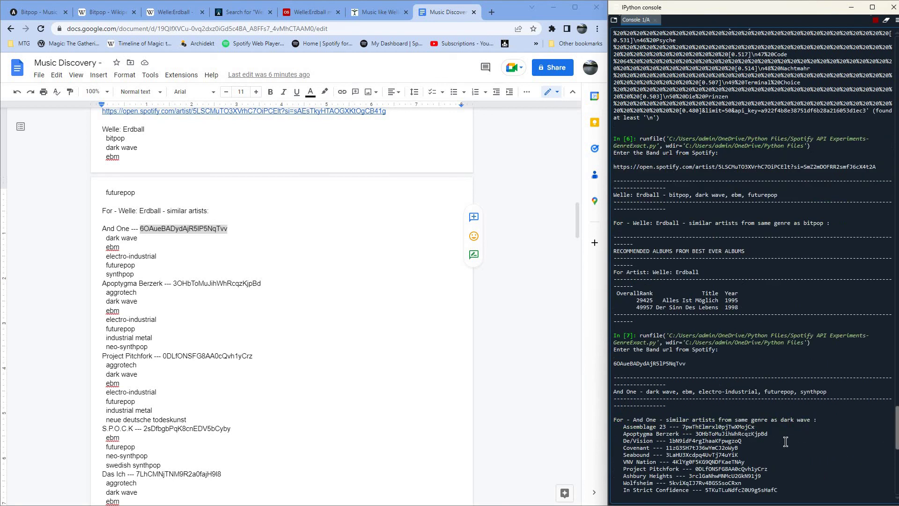
pyautogui.scroll(20, 785, 435)
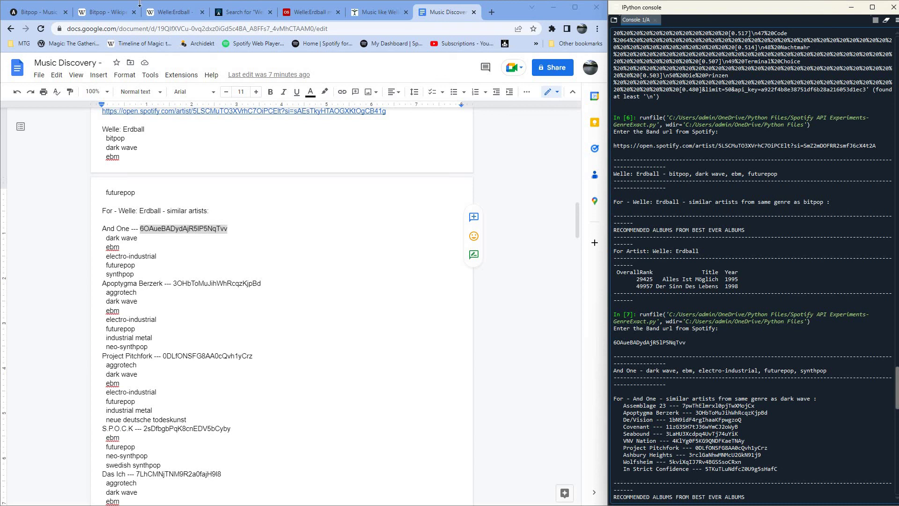
# Review the Welle: Erdball genre lines (bitpop, dark wave, ebm, futurepop), then bring Spotify forward.
pyautogui.scroll(-1, 378, 309)
pyautogui.scroll(5, 377, 310)
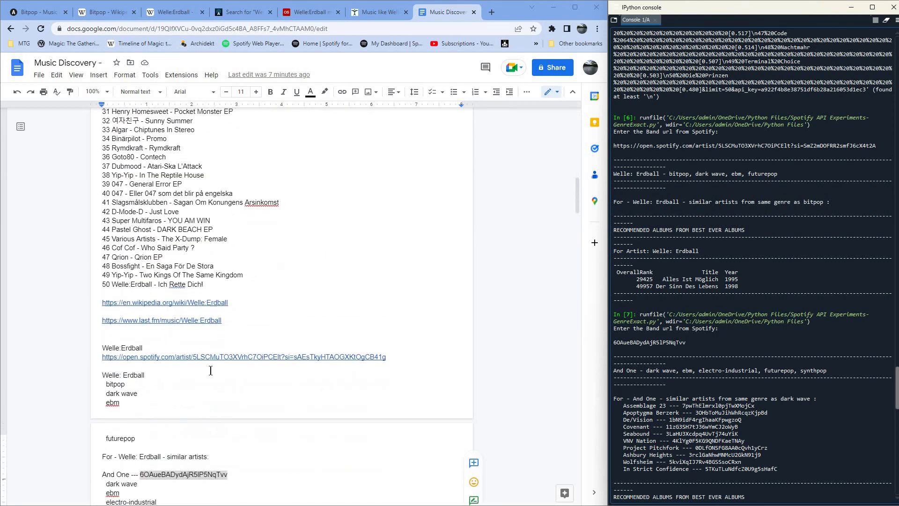
pyautogui.scroll(-1, 165, 364)
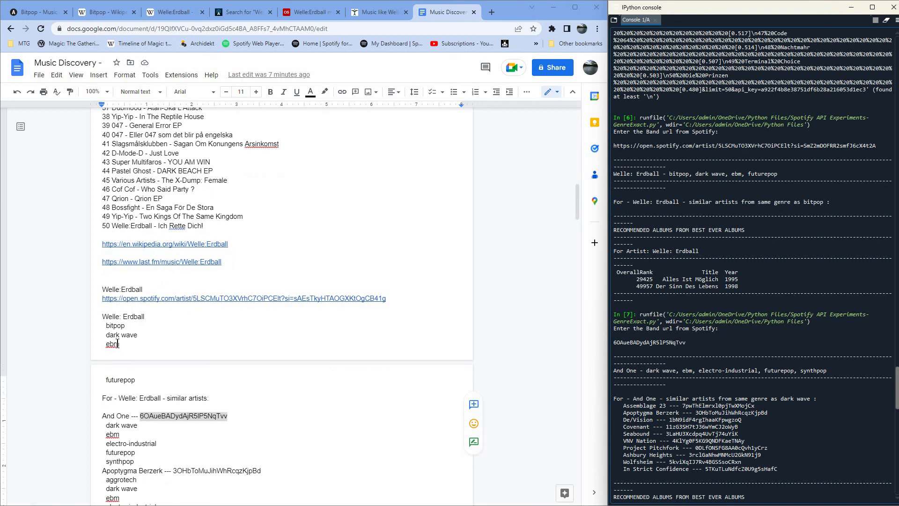
pyautogui.doubleClick(163, 379)
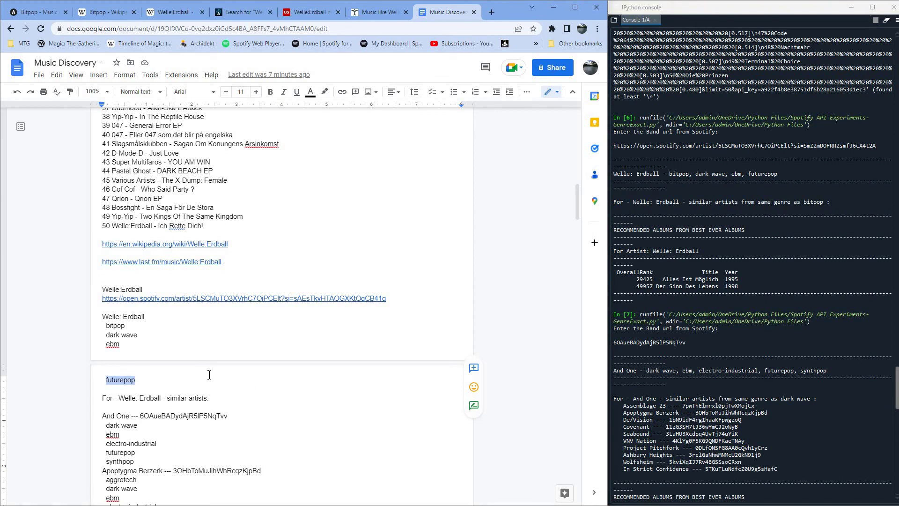
pyautogui.scroll(7, 361, 262)
pyautogui.scroll(1, 349, 290)
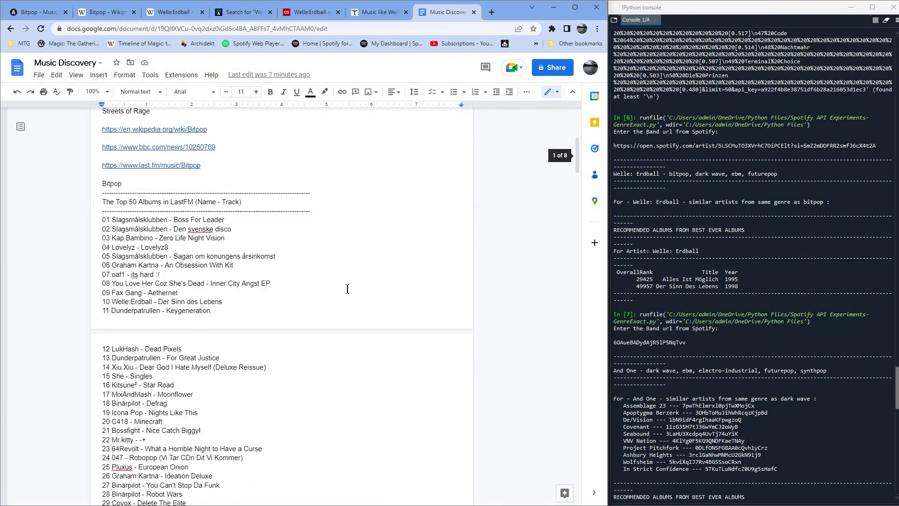
pyautogui.scroll(-10, 138, 264)
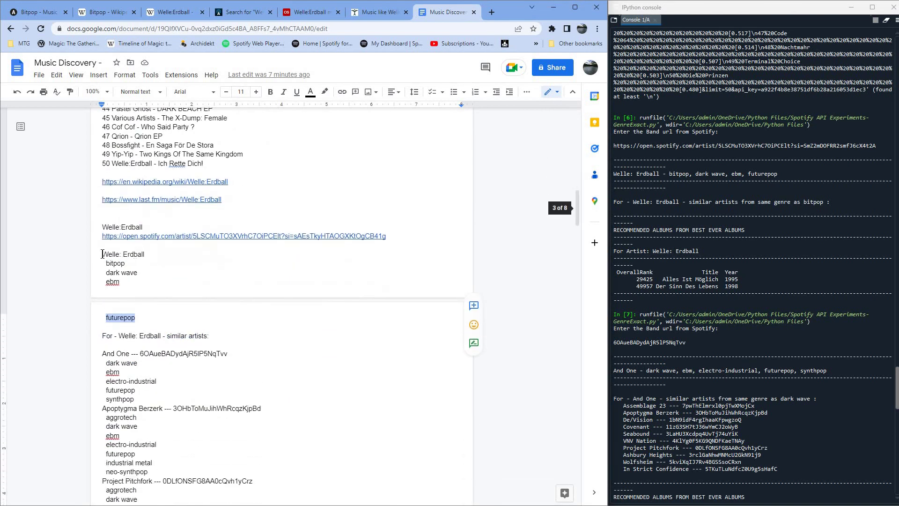
pyautogui.moveTo(103, 254); pyautogui.dragTo(146, 265)
pyautogui.moveTo(146, 312); pyautogui.dragTo(153, 283)
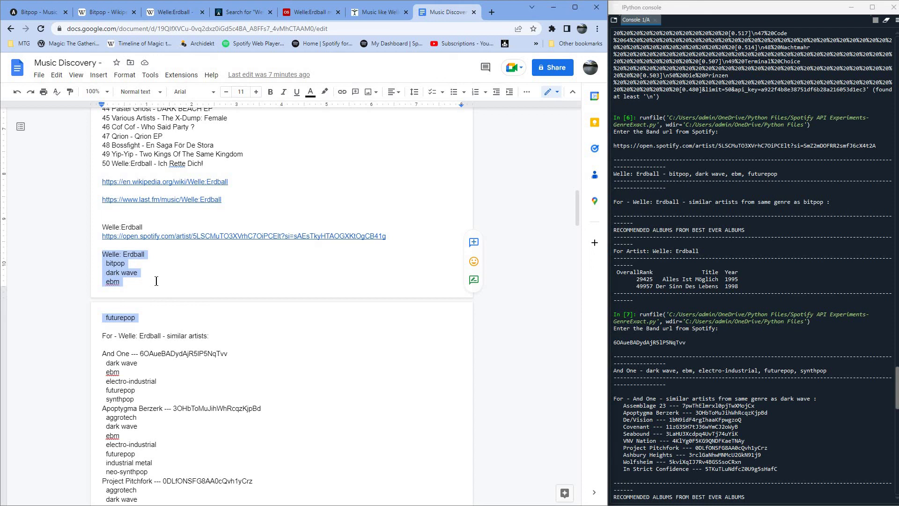
pyautogui.click(157, 283)
pyautogui.press('Down')
pyautogui.press('Down')
pyautogui.press('Down')
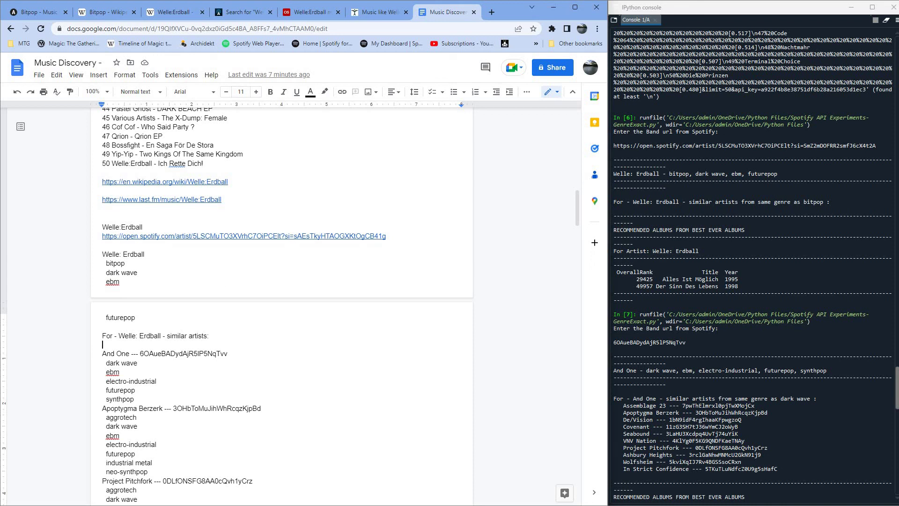
pyautogui.hotkey('alt', 'Tab')
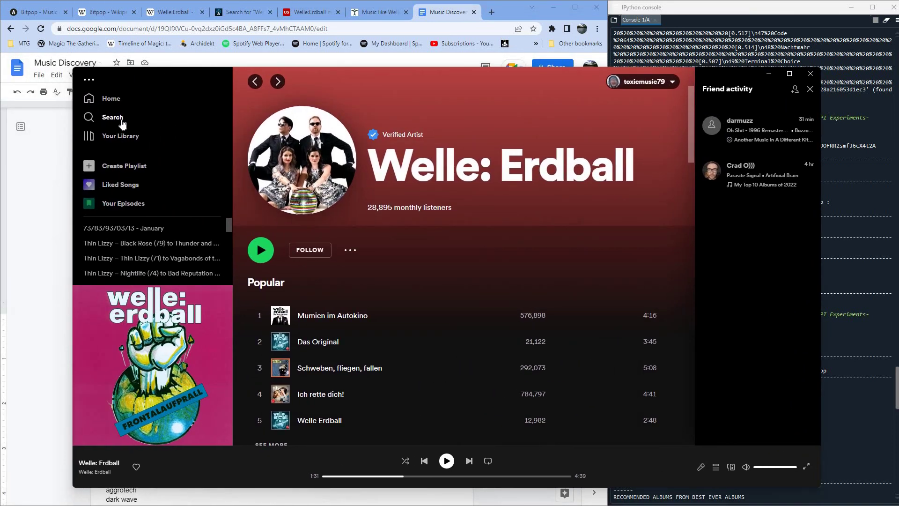
# Search Spotify for genre:bitpop, then move the Spotify window aside and minimise it.
pyautogui.click(158, 119)
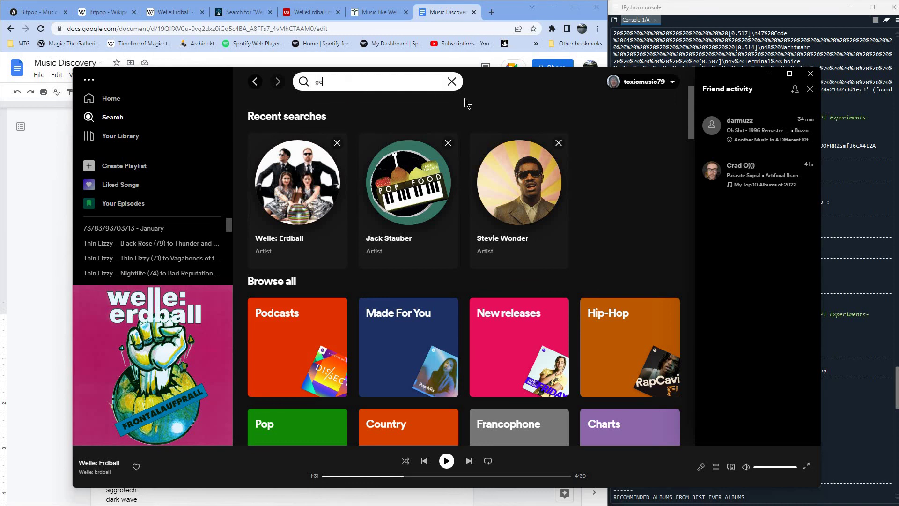
pyautogui.write('genre')
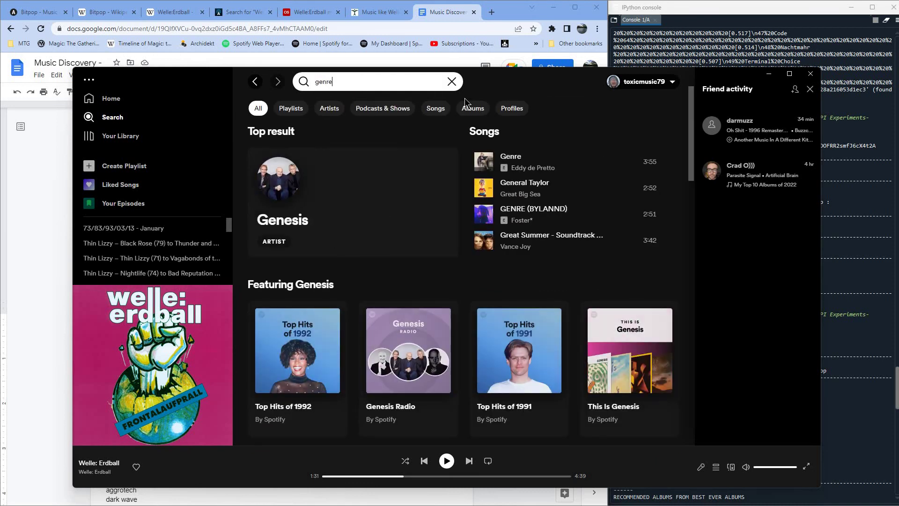
pyautogui.write(':bi')
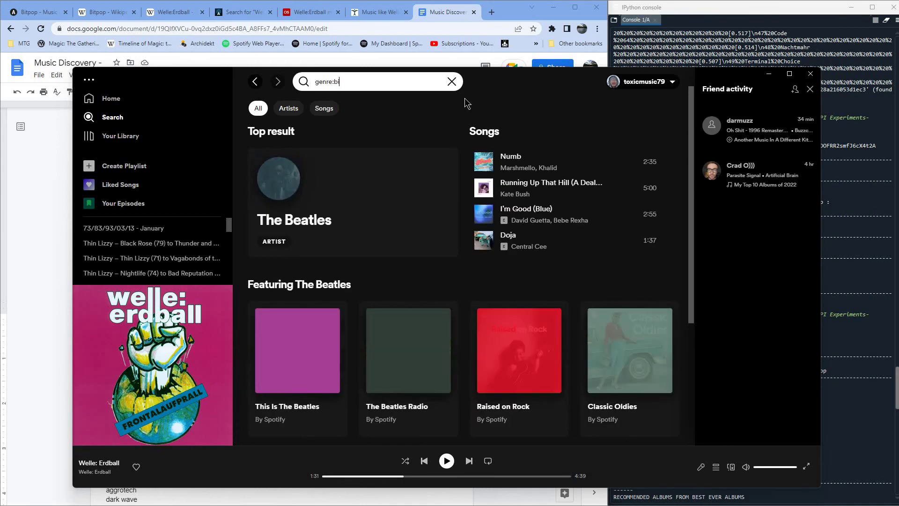
pyautogui.write('tpop')
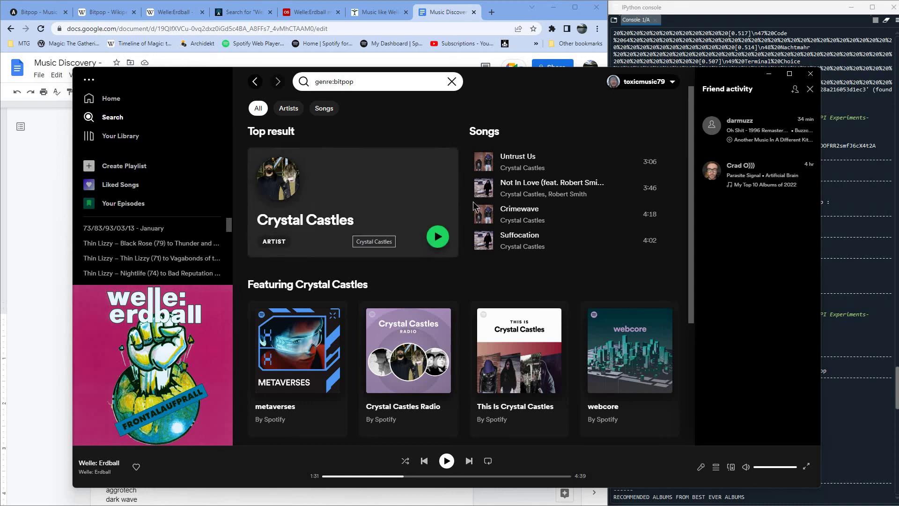
pyautogui.scroll(-3, 474, 206)
pyautogui.scroll(-2, 474, 206)
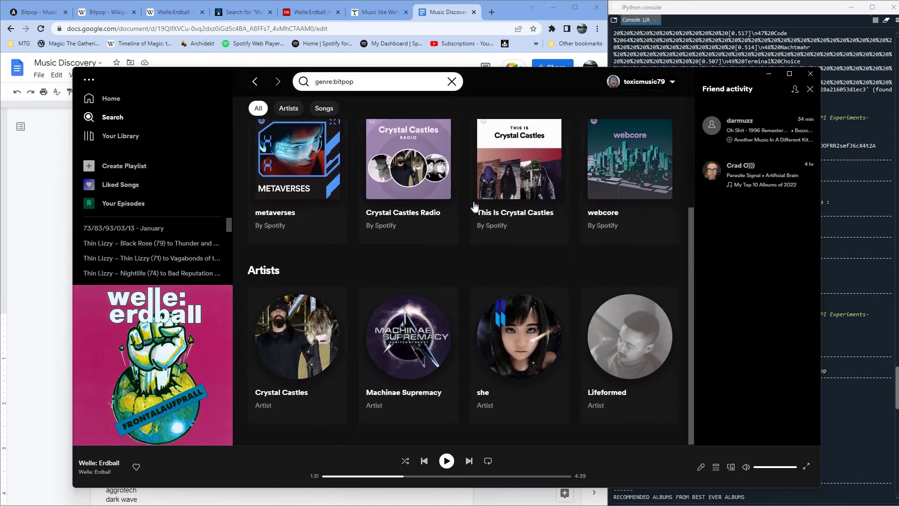
pyautogui.scroll(5, 469, 229)
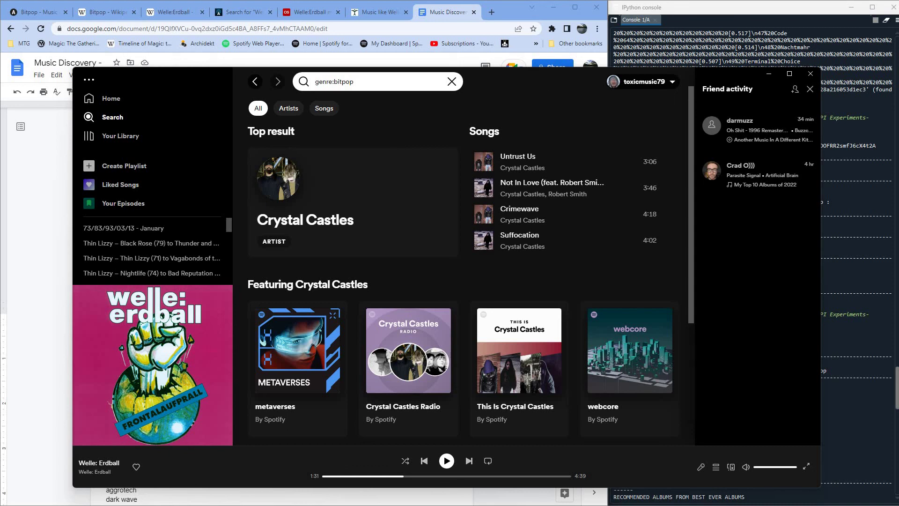
pyautogui.moveTo(433, 100); pyautogui.dragTo(0, 142)
pyautogui.press('super+Down')
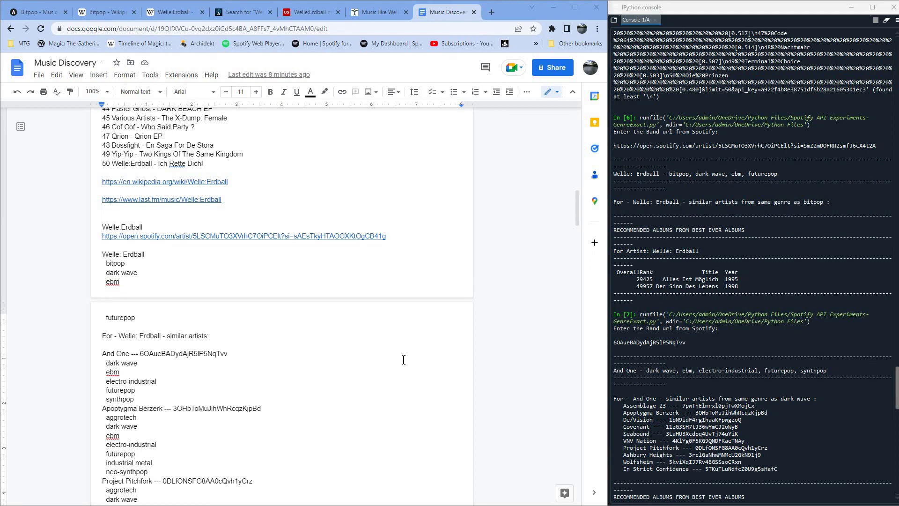
# Place the caret on the empty line below the Music-Map link at the document's end.
pyautogui.scroll(-7, 319, 364)
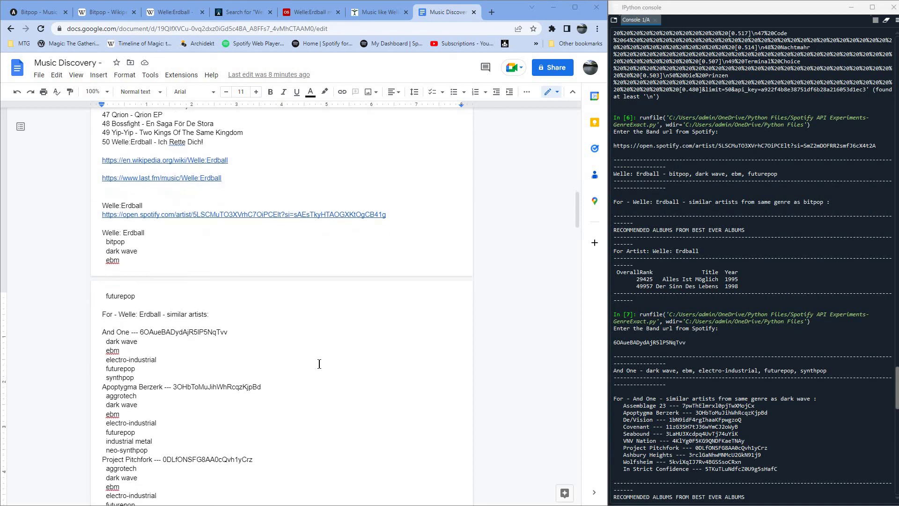
pyautogui.scroll(-4, 322, 364)
pyautogui.scroll(-4, 322, 364)
pyautogui.scroll(-7, 322, 363)
pyautogui.scroll(-3, 322, 363)
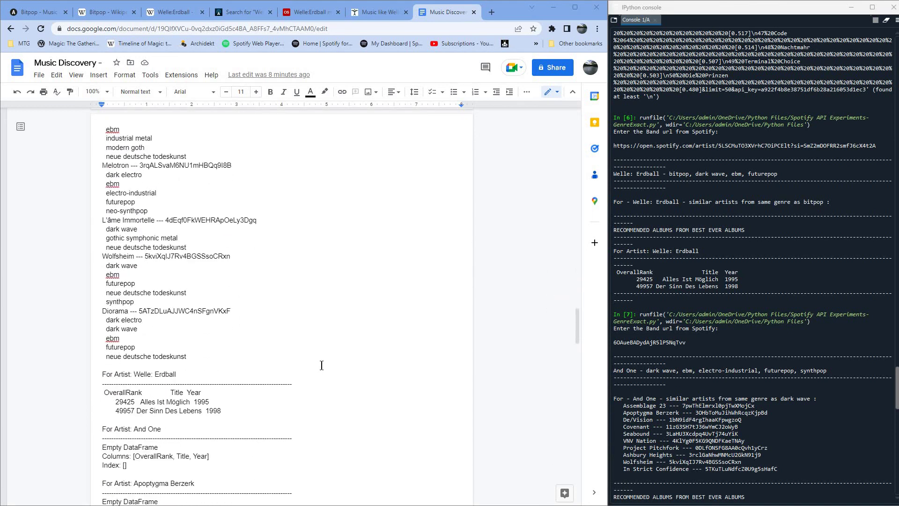
pyautogui.scroll(20, 321, 367)
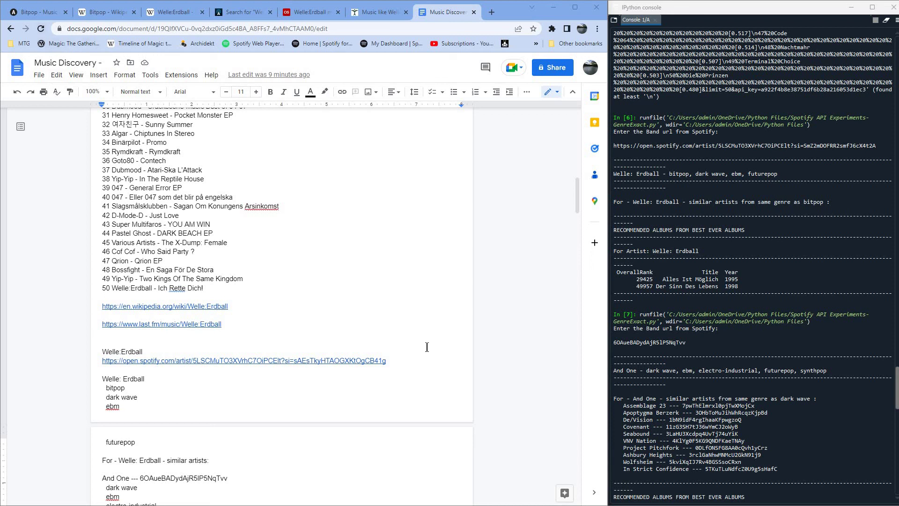
pyautogui.scroll(-15, 373, 357)
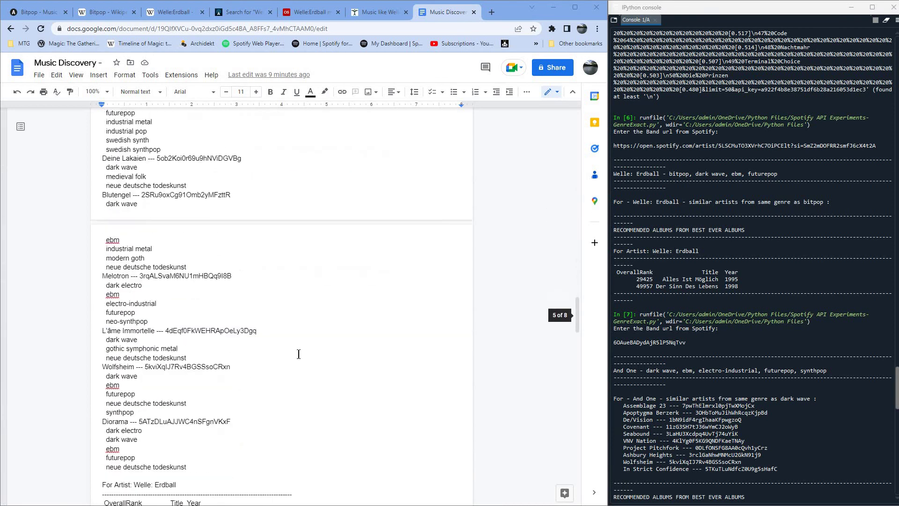
pyautogui.scroll(-15, 298, 354)
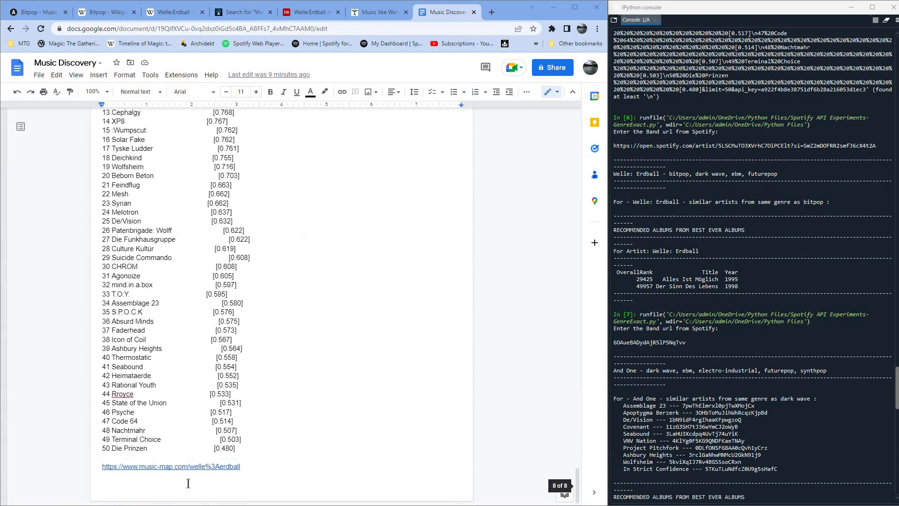
pyautogui.click(186, 483)
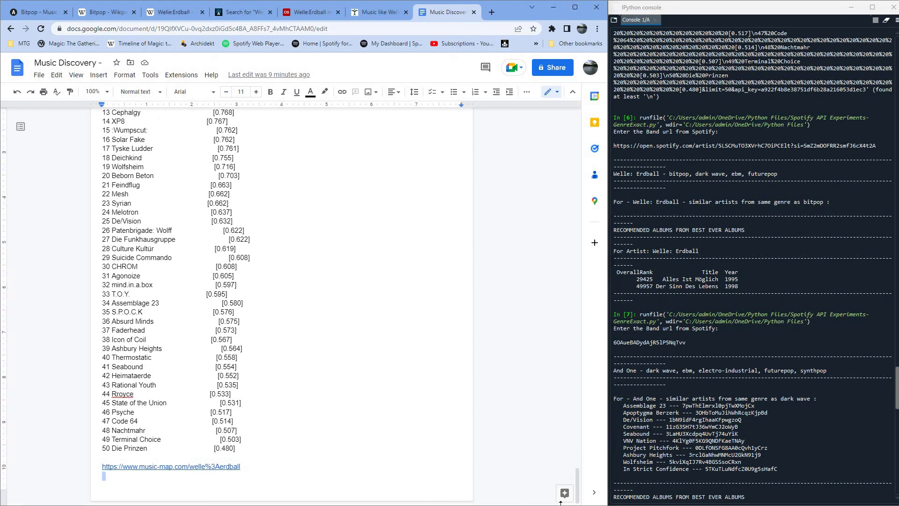
# Start a new page in the doc and run the genre script on the Crystal Castles Spotify URL.
pyautogui.press('Return')
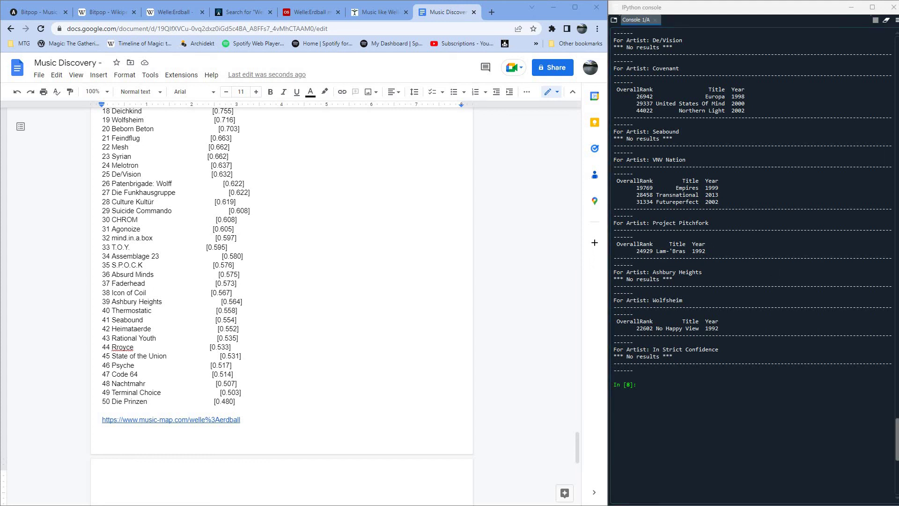
pyautogui.press('F5')
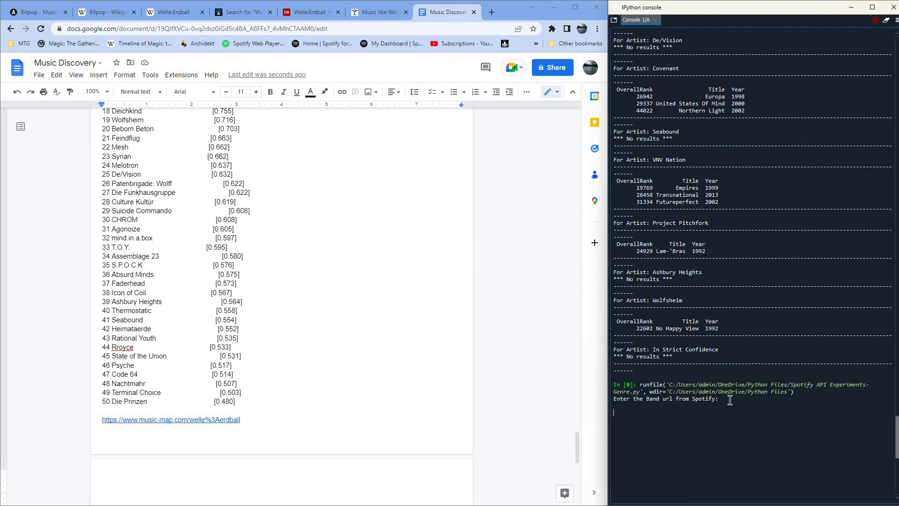
pyautogui.rightClick(759, 411)
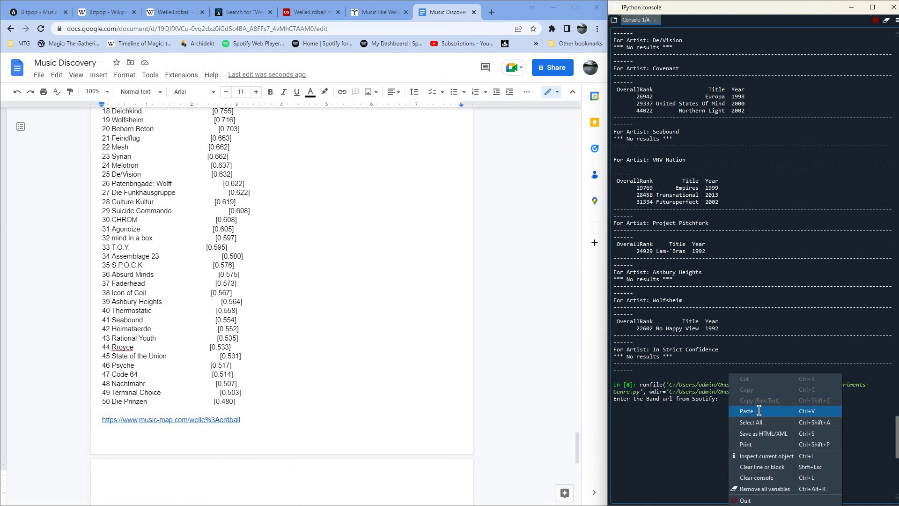
pyautogui.click(759, 410)
pyautogui.press('Return')
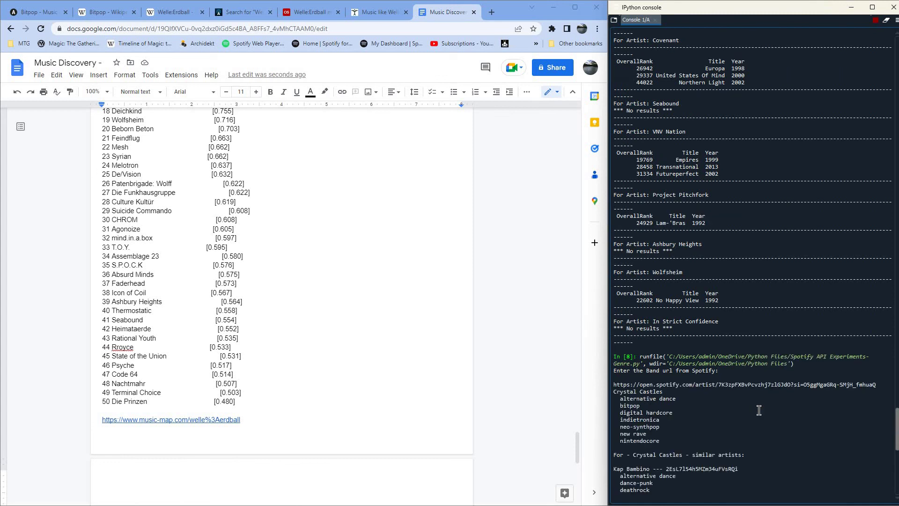
# Select the console output from Crystal Castles through Sewerslvt's 2021 Skitzofrenia Simulation.
pyautogui.scroll(20, 756, 429)
pyautogui.scroll(20, 745, 437)
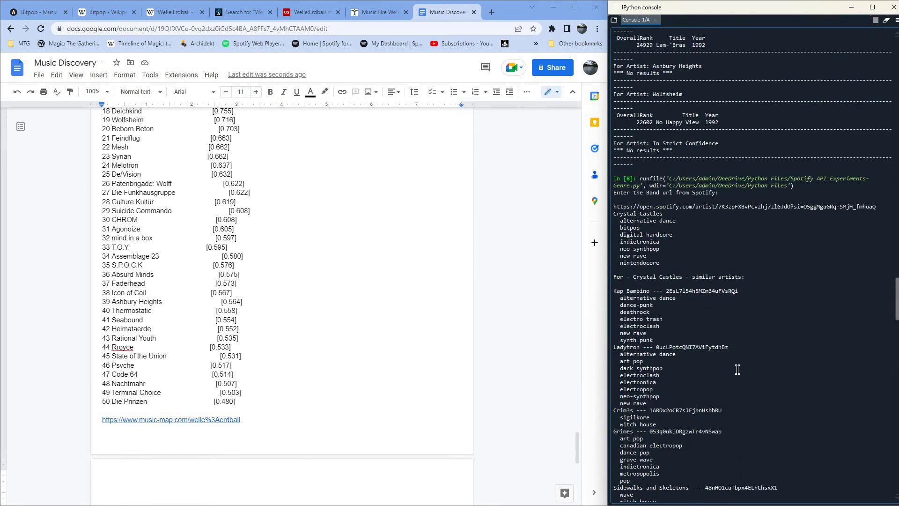
pyautogui.scroll(1, 739, 282)
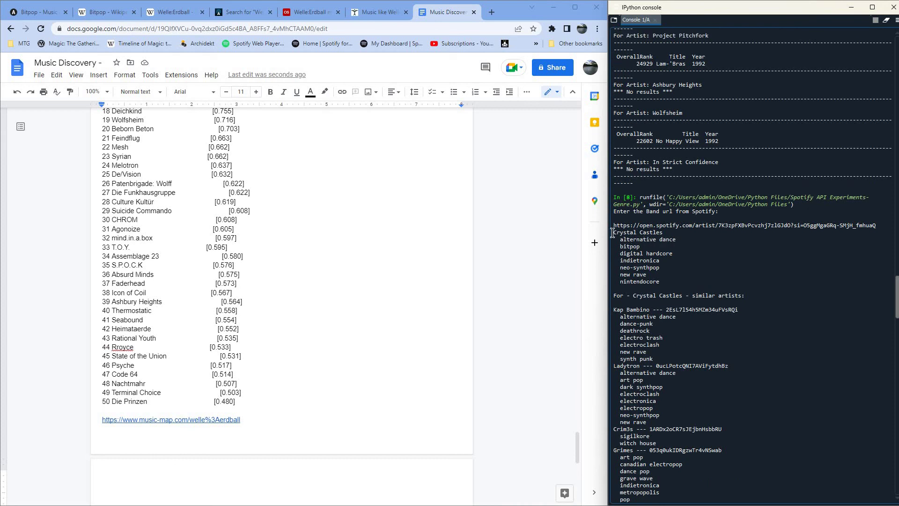
pyautogui.moveTo(613, 232); pyautogui.dragTo(787, 261)
pyautogui.moveTo(805, 502); pyautogui.dragTo(829, 503)
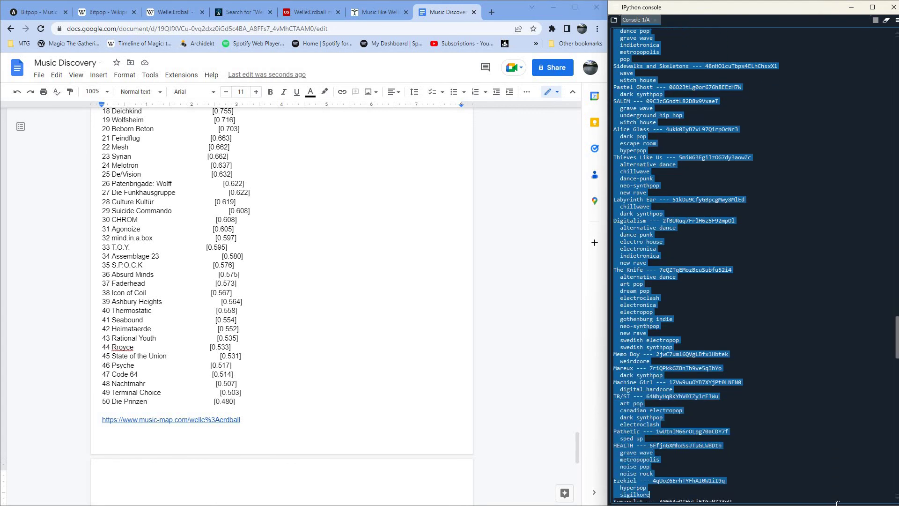
pyautogui.moveTo(838, 502)
pyautogui.mouseDown()
pyautogui.moveTo(845, 430)
pyautogui.moveTo(861, 402)
pyautogui.moveTo(838, 410)
pyautogui.mouseUp()
# Copy the selected Crystal Castles console output and paste it onto the blank new page.
pyautogui.rightClick(746, 391)
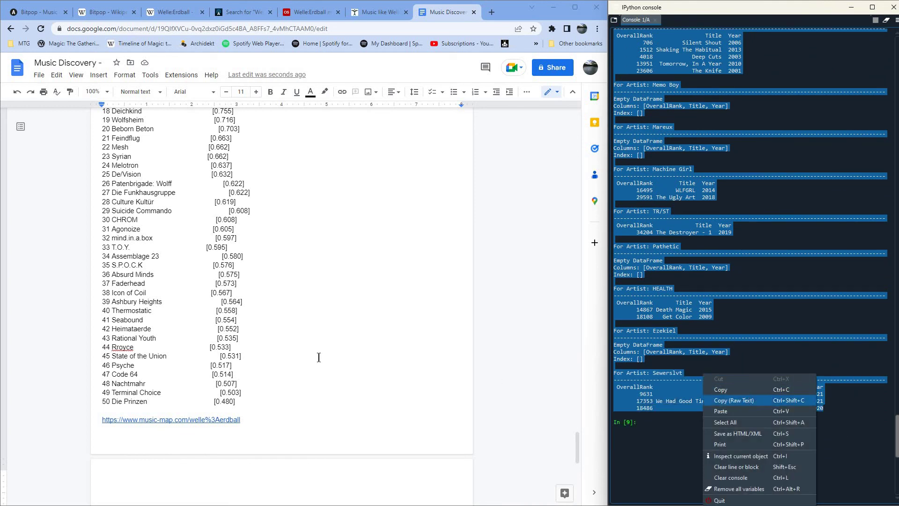
pyautogui.click(746, 389)
pyautogui.click(117, 474)
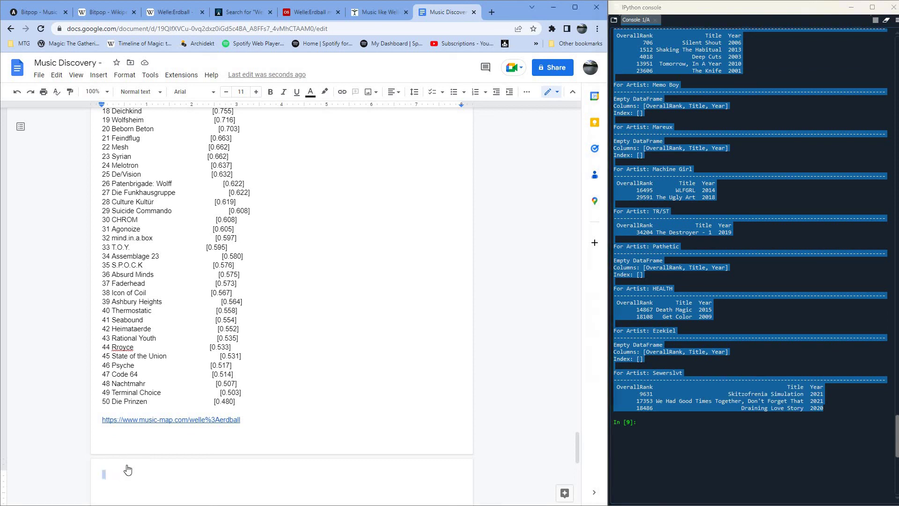
pyautogui.rightClick(117, 475)
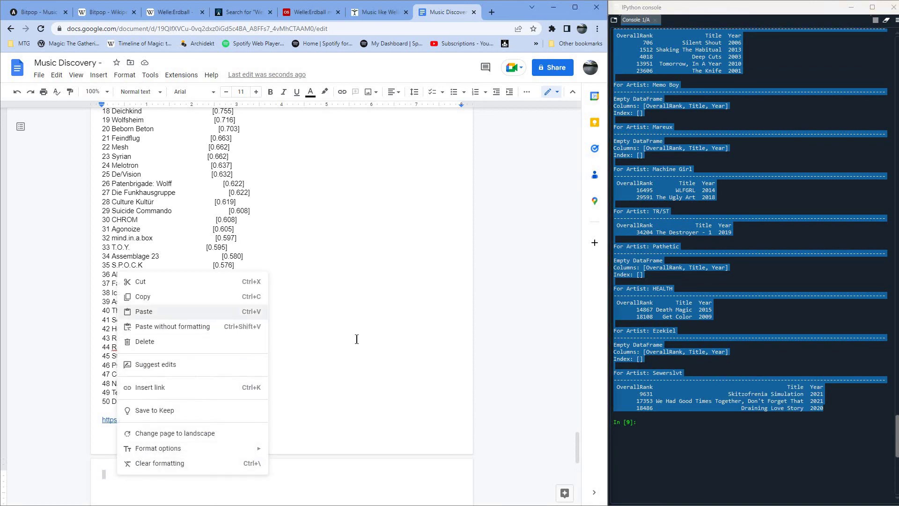
pyautogui.click(164, 312)
pyautogui.scroll(20, 351, 385)
pyautogui.scroll(10, 561, 314)
pyautogui.moveTo(575, 349); pyautogui.dragTo(580, 105)
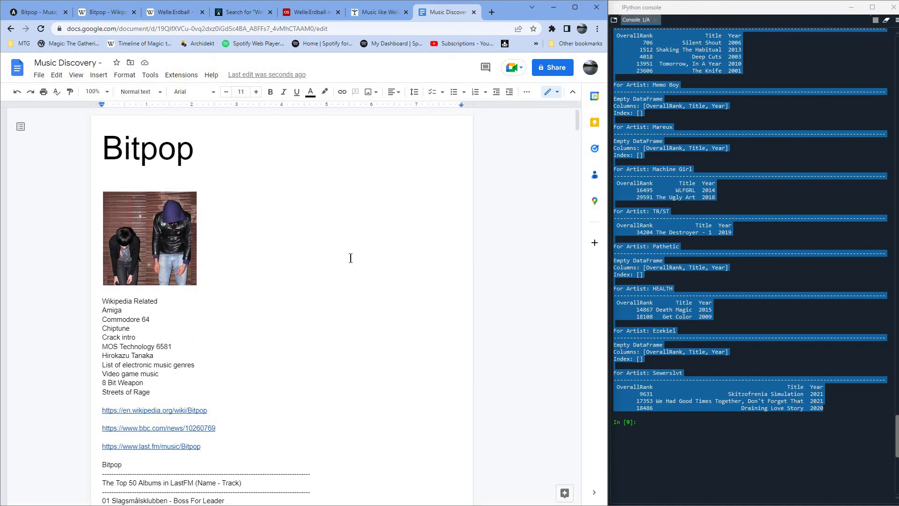
# Cut the Bitpop photo from the document and delete the leftover empty lines.
pyautogui.click(161, 237)
pyautogui.rightClick(182, 241)
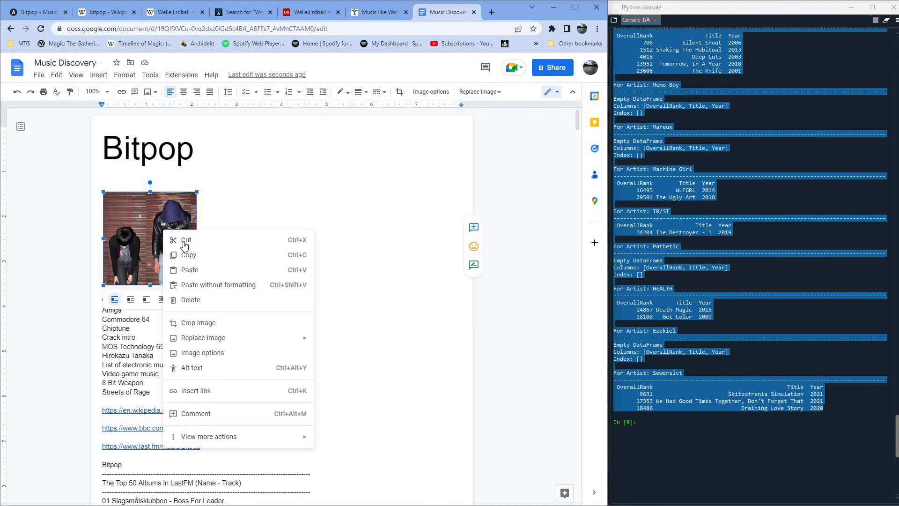
pyautogui.click(183, 241)
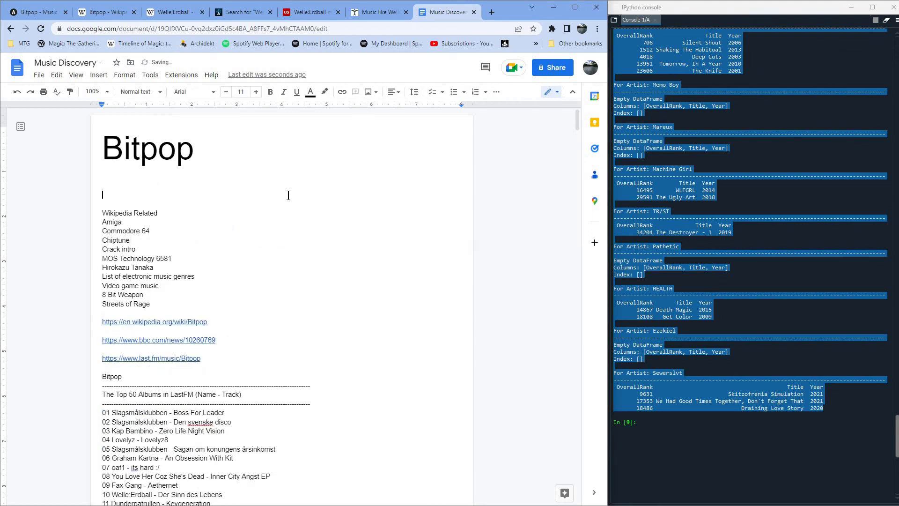
pyautogui.press('Delete')
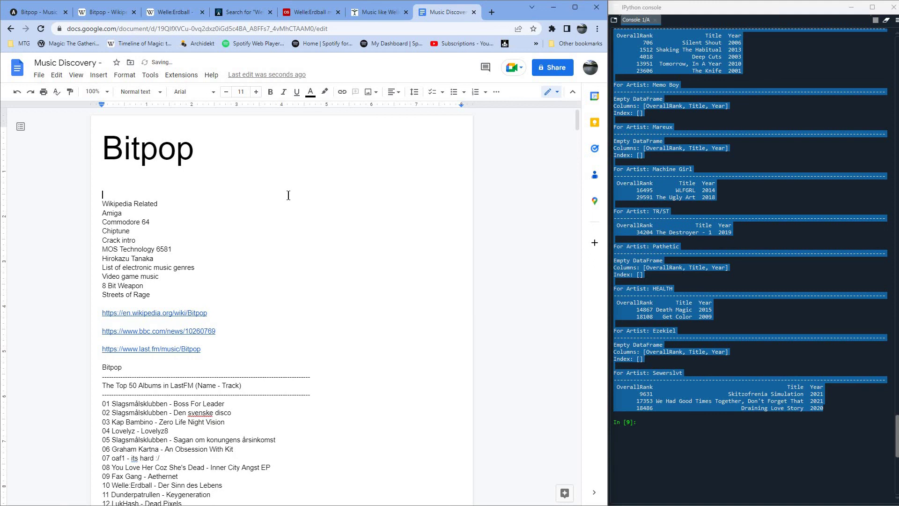
pyautogui.press('Delete')
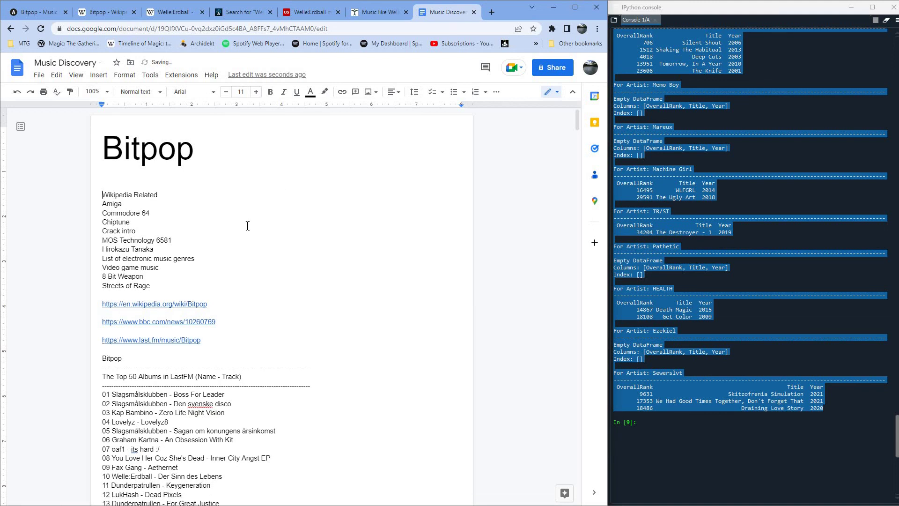
# Push the Crystal Castles heading onto the next page by adding blank lines above it.
pyautogui.scroll(-20, 248, 226)
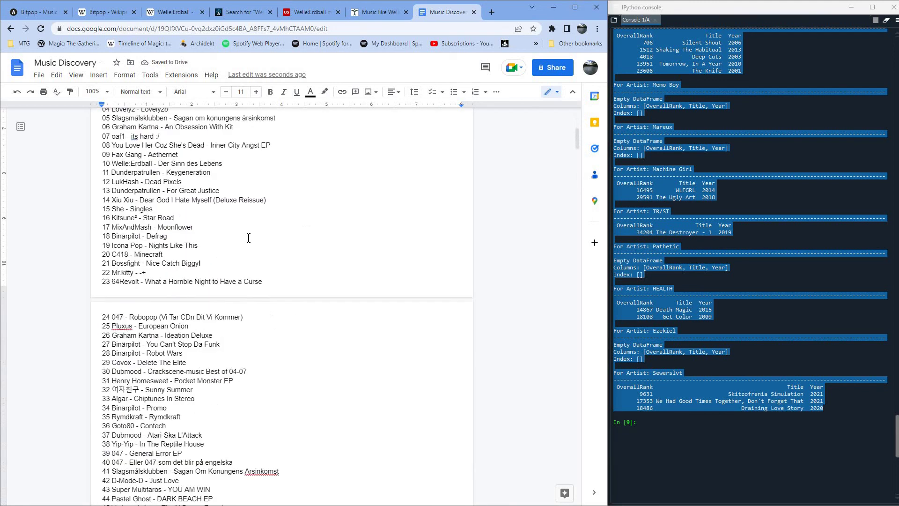
pyautogui.scroll(-20, 248, 238)
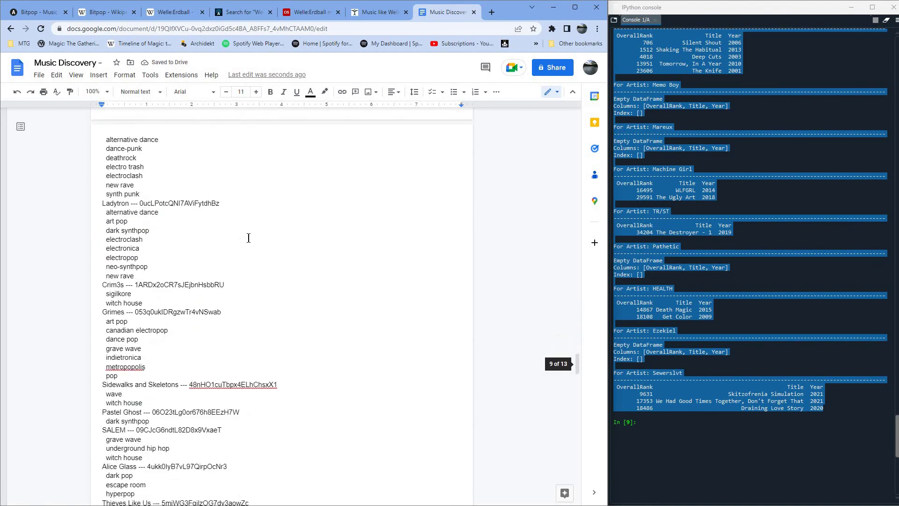
pyautogui.scroll(-17, 248, 238)
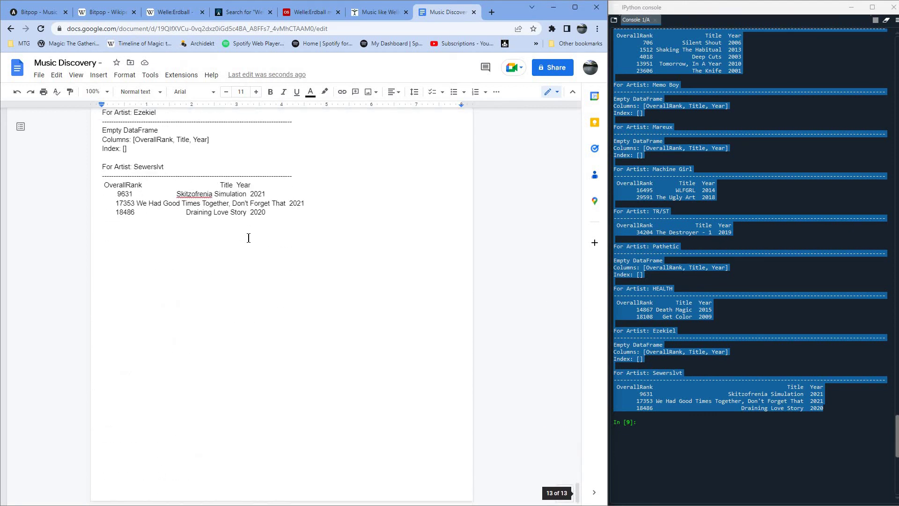
pyautogui.scroll(9, 248, 251)
pyautogui.scroll(20, 239, 283)
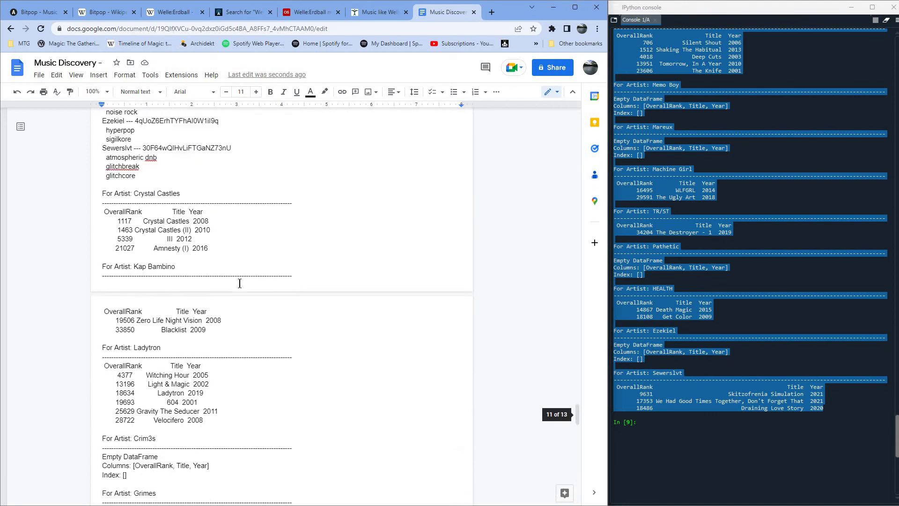
pyautogui.scroll(10, 239, 283)
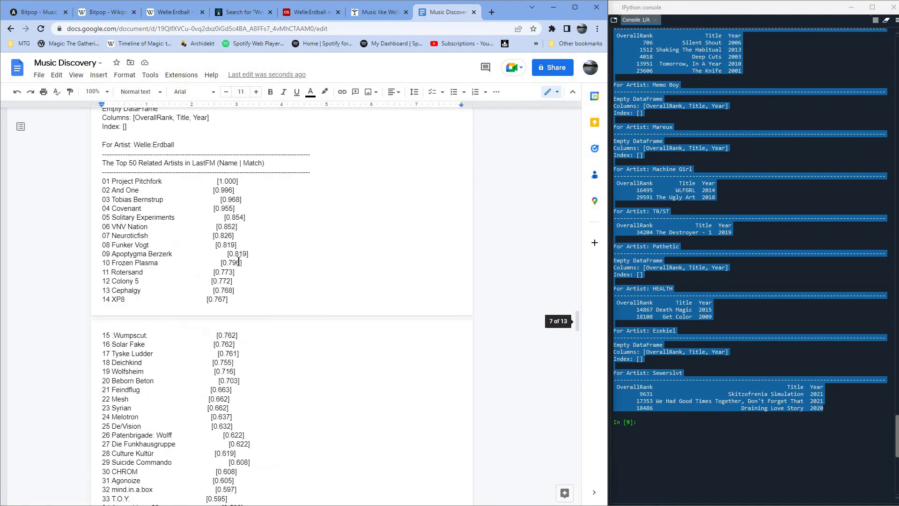
pyautogui.scroll(-10, 239, 262)
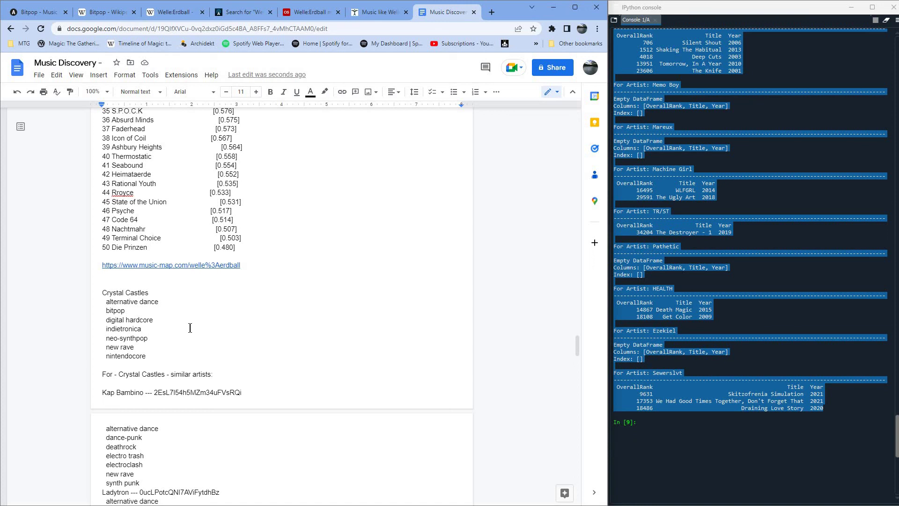
pyautogui.press('Return')
pyautogui.press('Return')
pyautogui.press('Return')
pyautogui.press('Return')
pyautogui.press('Return')
pyautogui.press('Return')
pyautogui.press('Return')
pyautogui.press('Return')
pyautogui.press('Return')
pyautogui.press('Return')
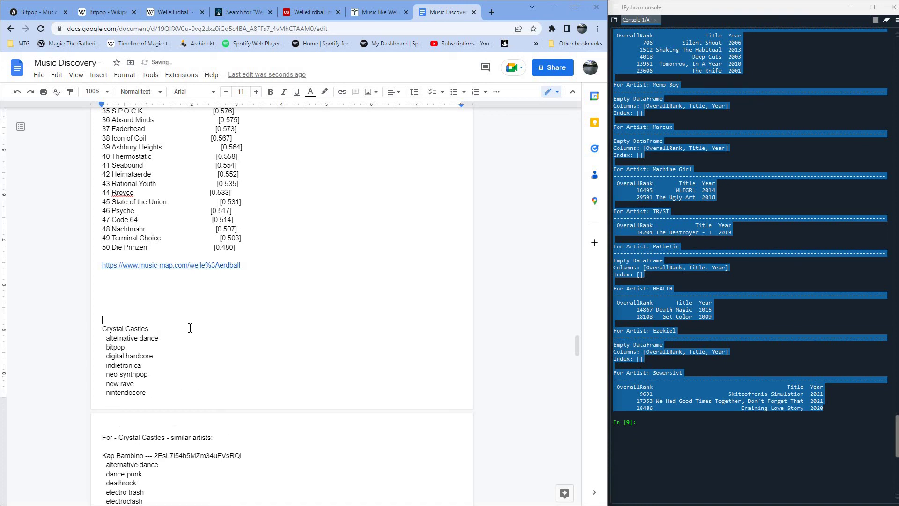
pyautogui.press('Return')
pyautogui.press('Return')
pyautogui.press('Return')
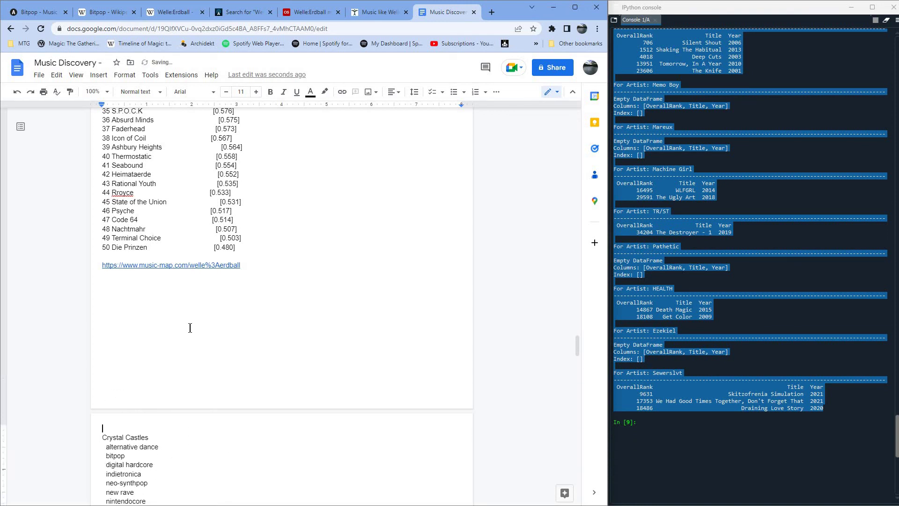
pyautogui.rightClick(115, 429)
# Paste the copied photo above the Crystal Castles heading and return to the Bitpop title.
pyautogui.click(167, 305)
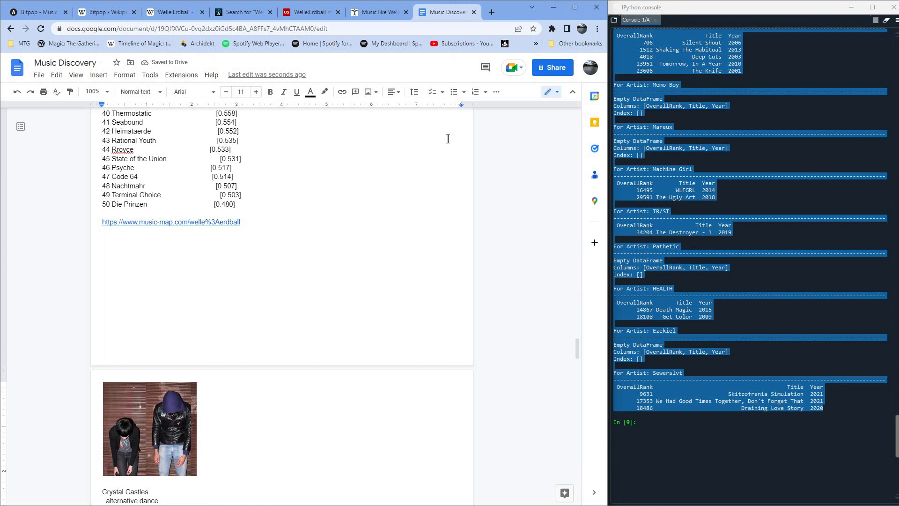
pyautogui.scroll(-10, 378, 344)
pyautogui.scroll(-12, 378, 343)
pyautogui.scroll(10, 365, 398)
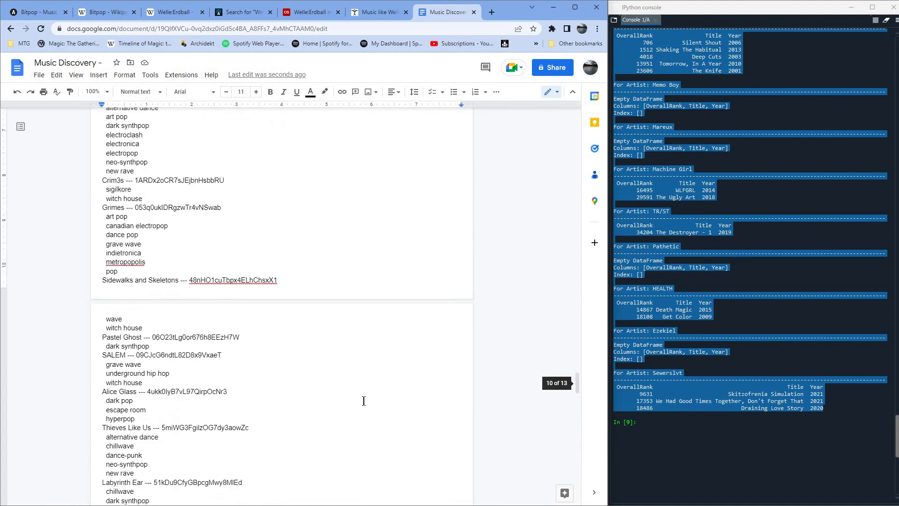
pyautogui.scroll(20, 363, 401)
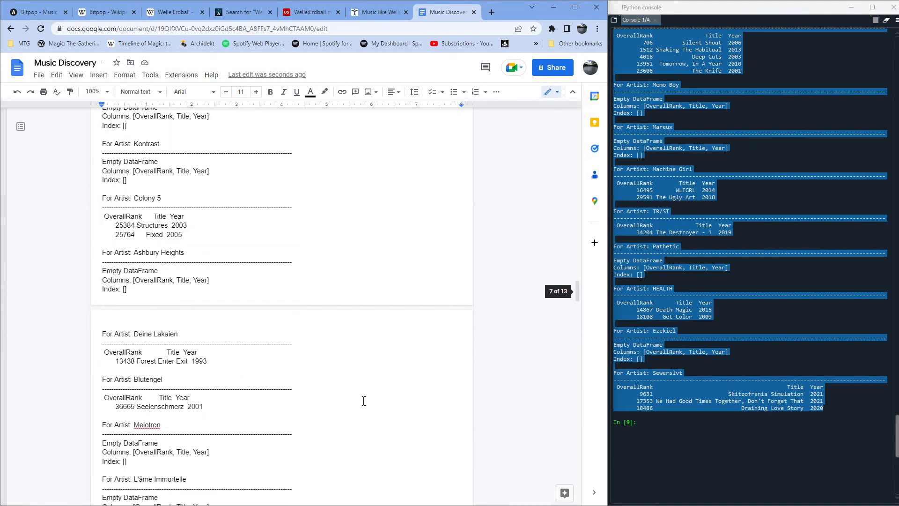
pyautogui.scroll(12, 364, 401)
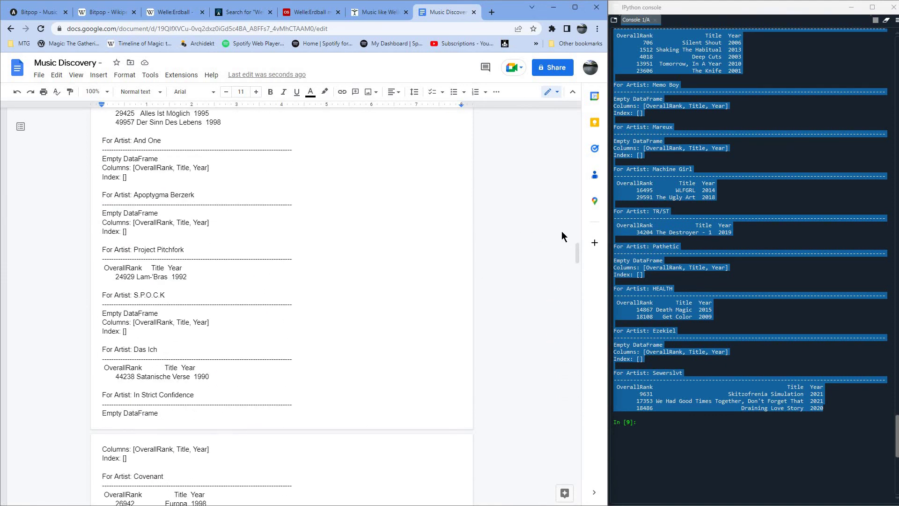
pyautogui.moveTo(577, 253); pyautogui.dragTo(576, 107)
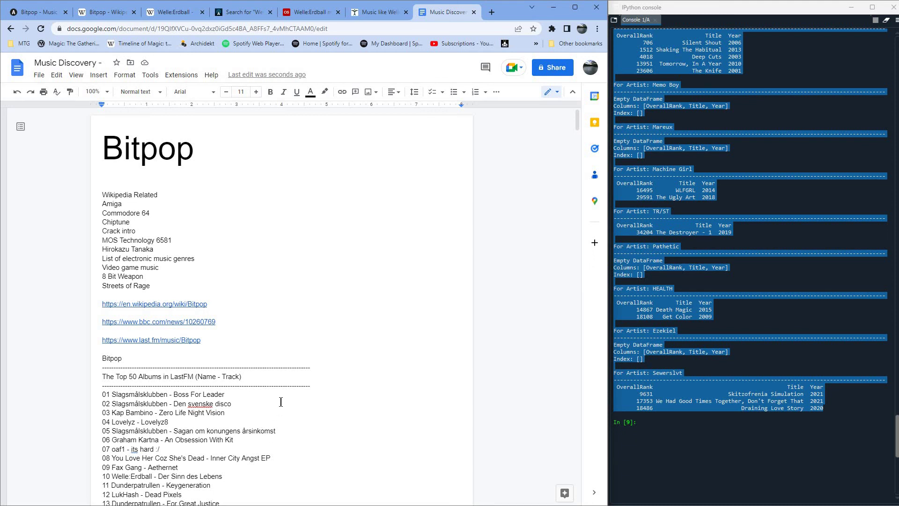
# Skim the Bitpop top-50 album list, then return to the Album of the Year Bitpop genre page.
pyautogui.scroll(-5, 283, 399)
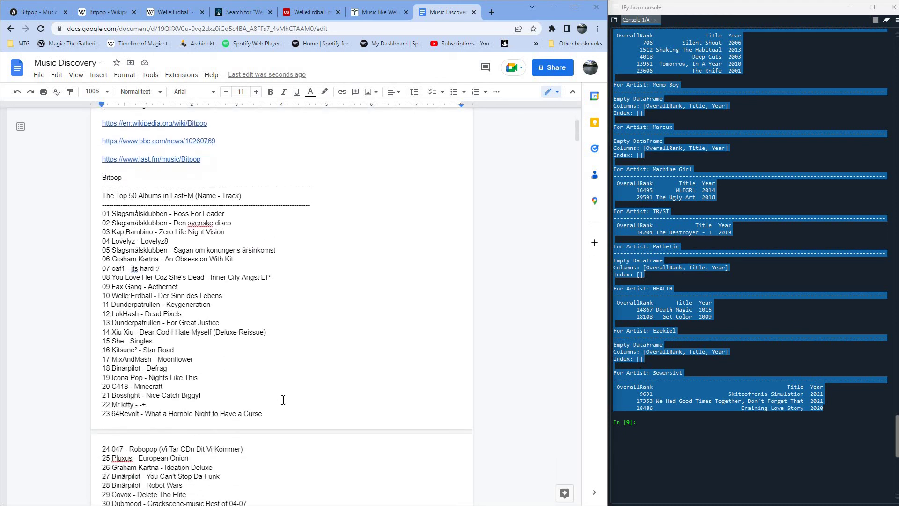
pyautogui.scroll(-5, 284, 400)
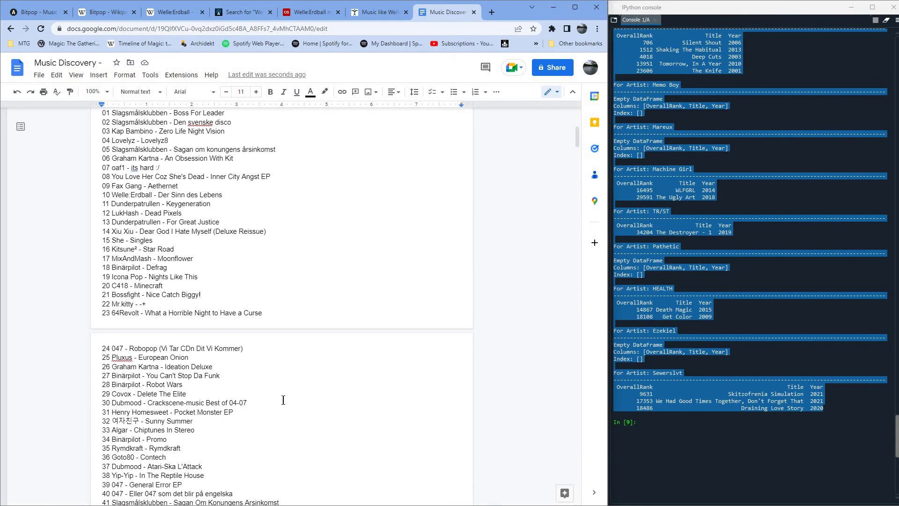
pyautogui.scroll(6, 283, 399)
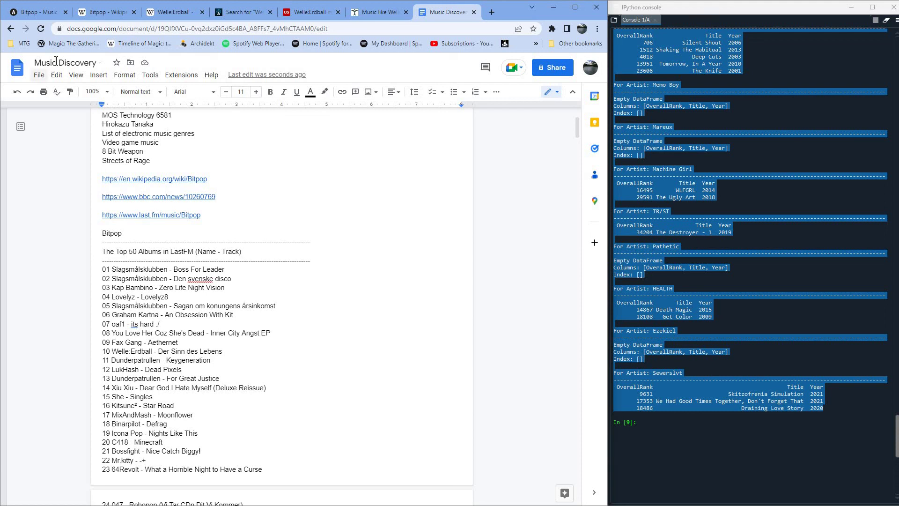
pyautogui.click(53, 14)
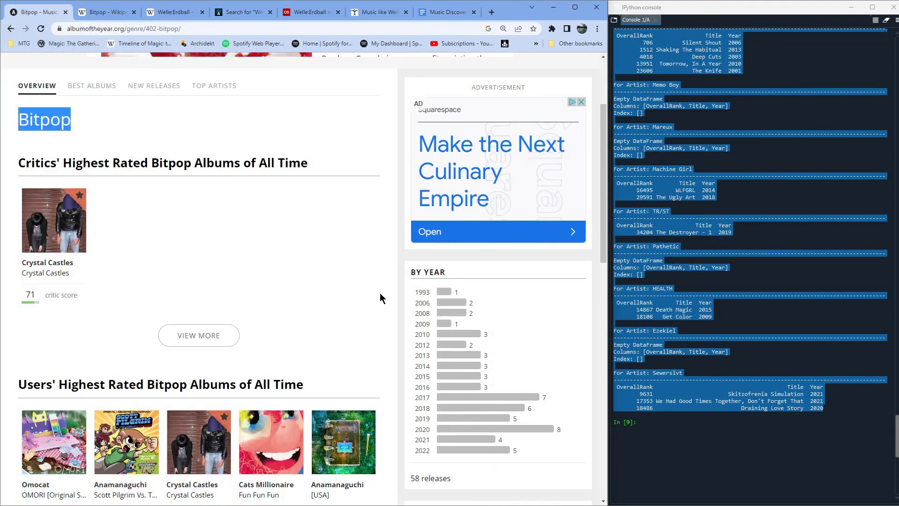